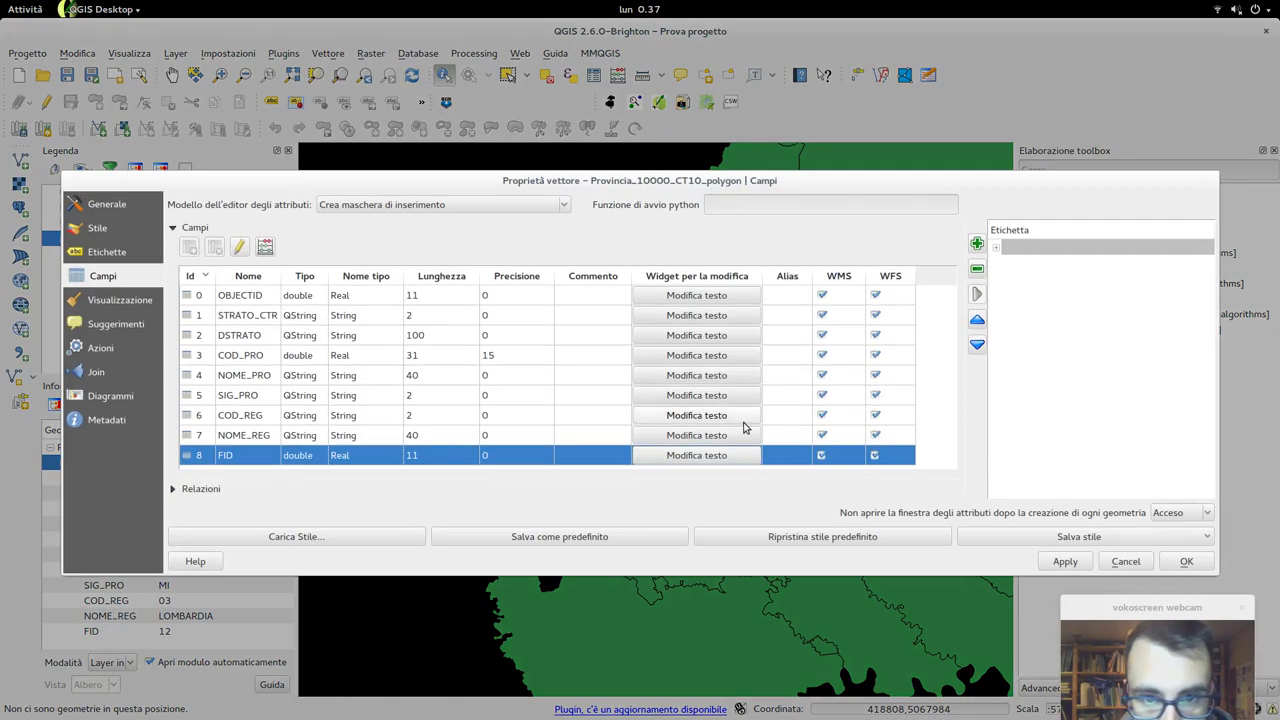
# Remove the blank entry from the attribute form layout and apply the layer properties.
pyautogui.click(1012, 248)
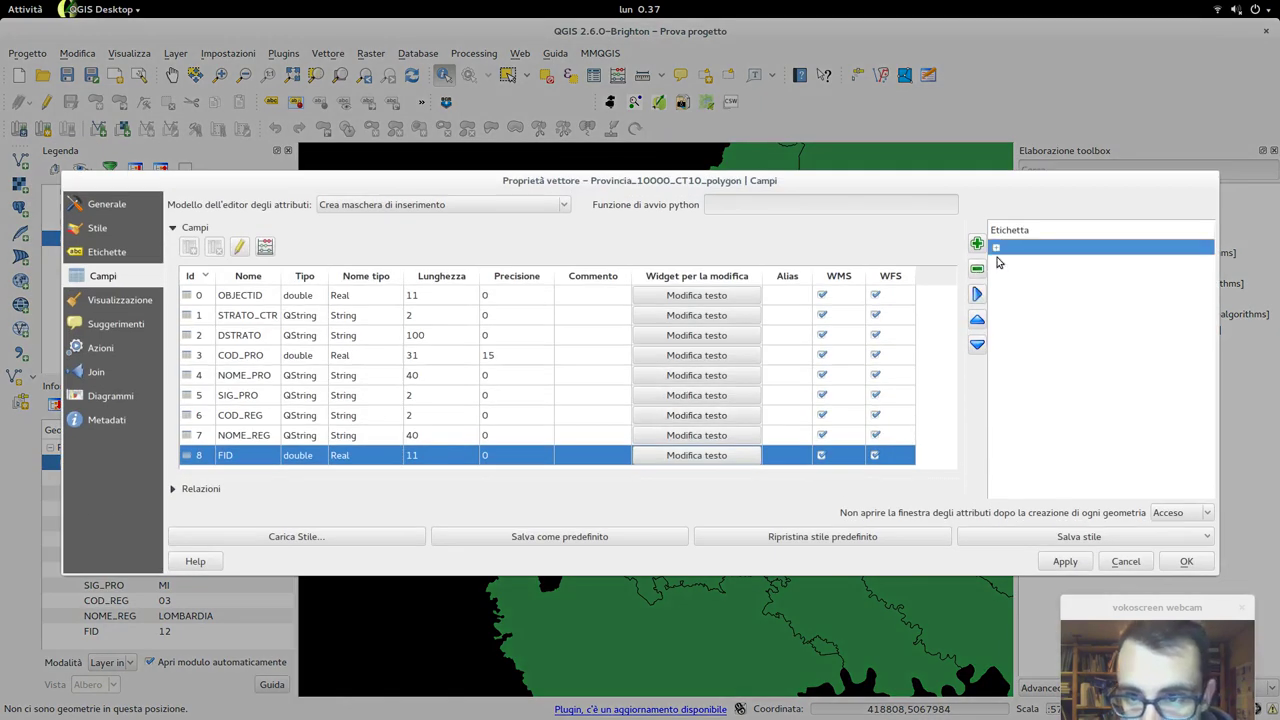
pyautogui.click(978, 270)
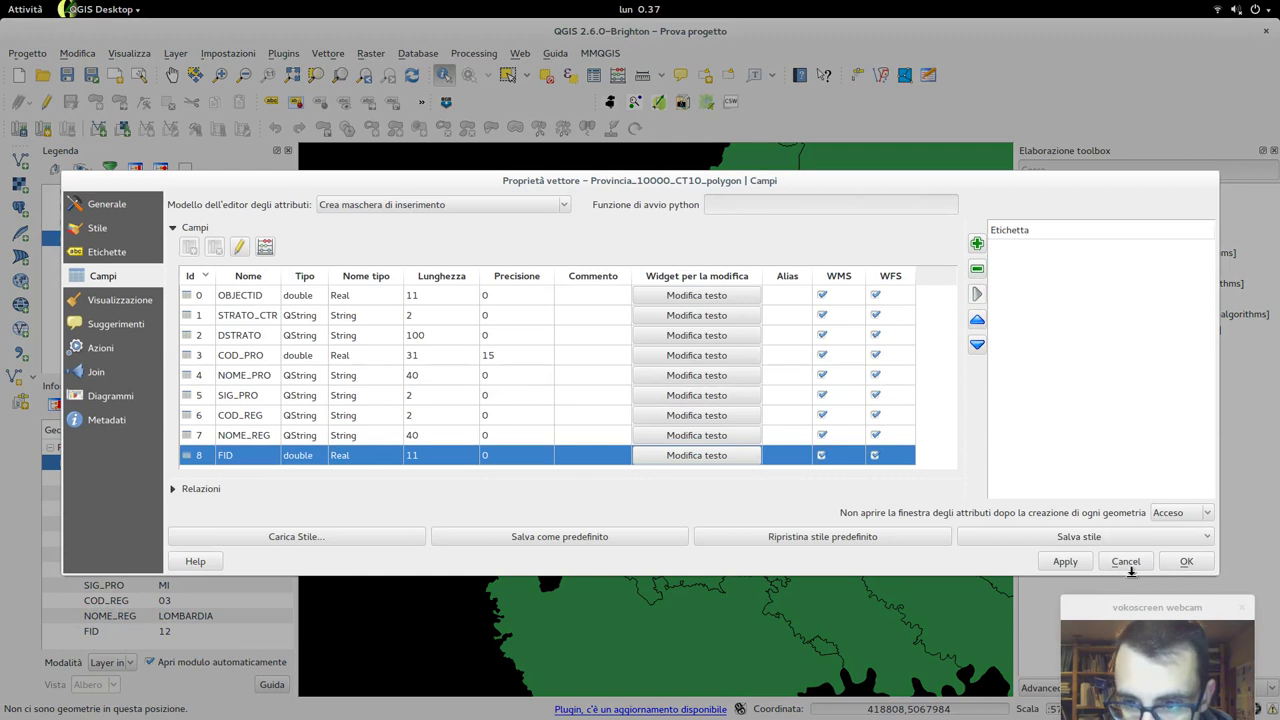
pyautogui.click(1183, 561)
# Identify the Milano province polygon on the map and dismiss its attribute form.
pyautogui.click(734, 480)
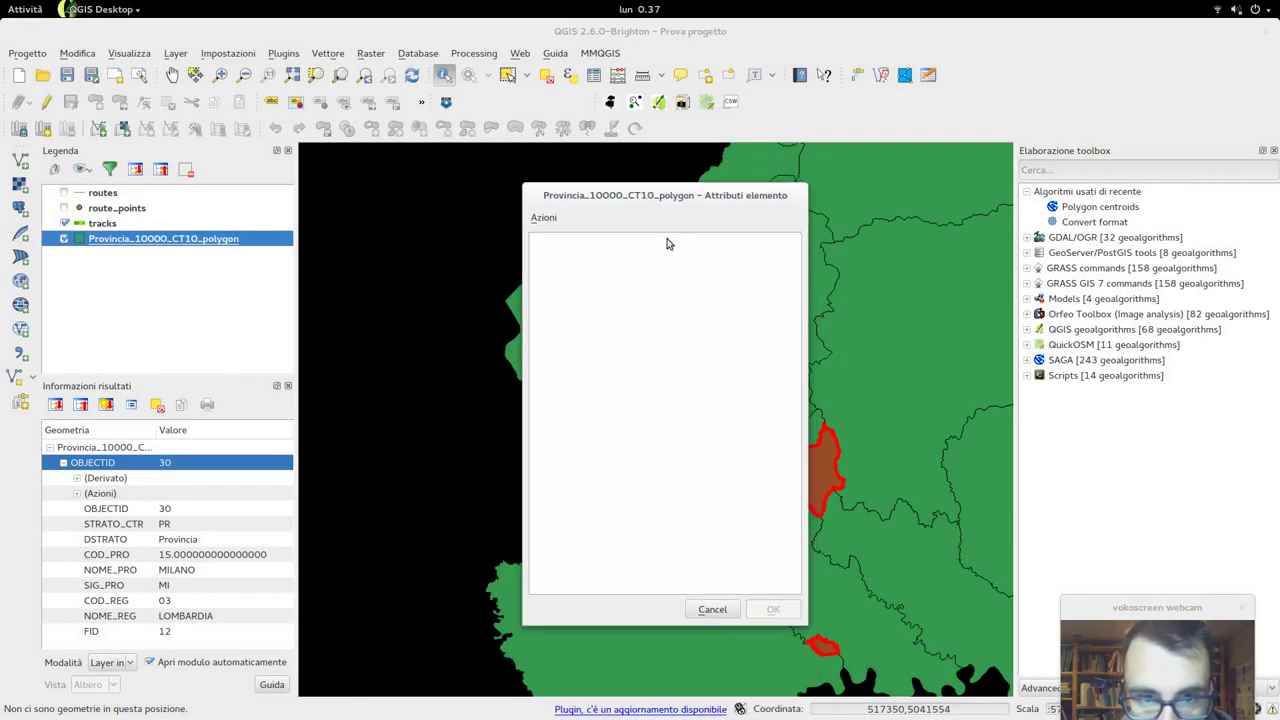
pyautogui.click(712, 609)
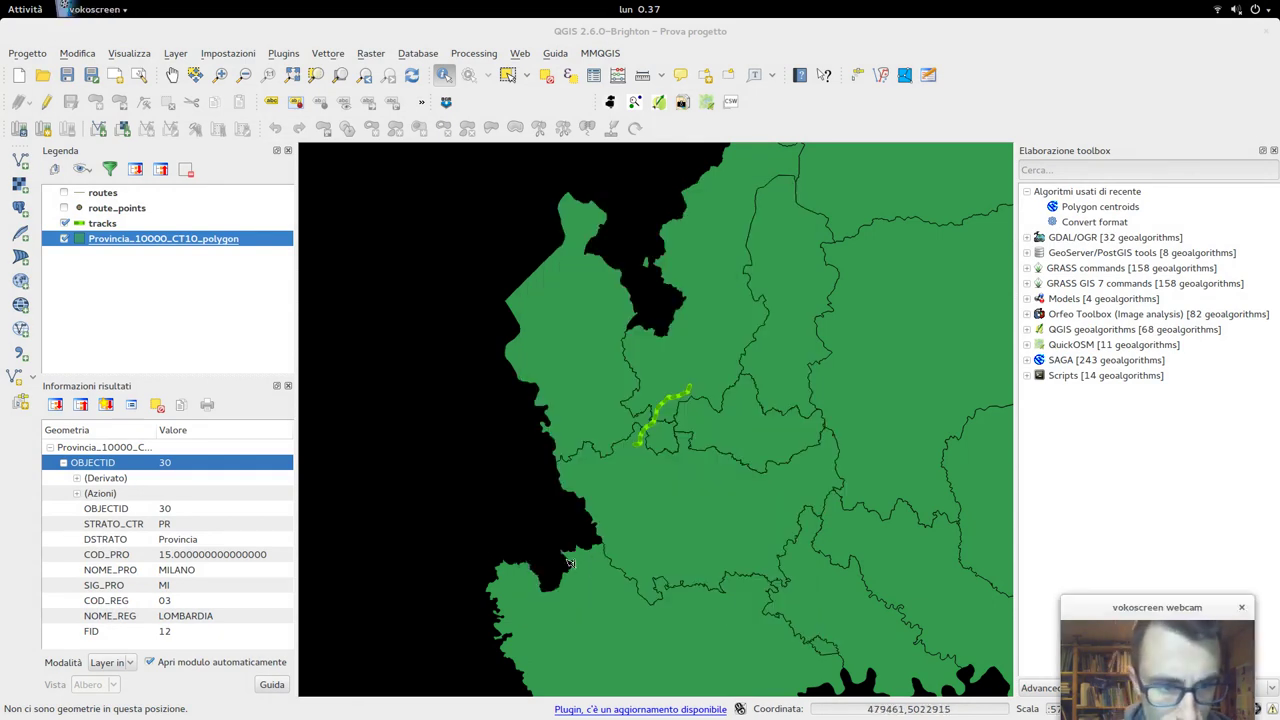
pyautogui.moveTo(1230, 607); pyautogui.dragTo(1210, 501)
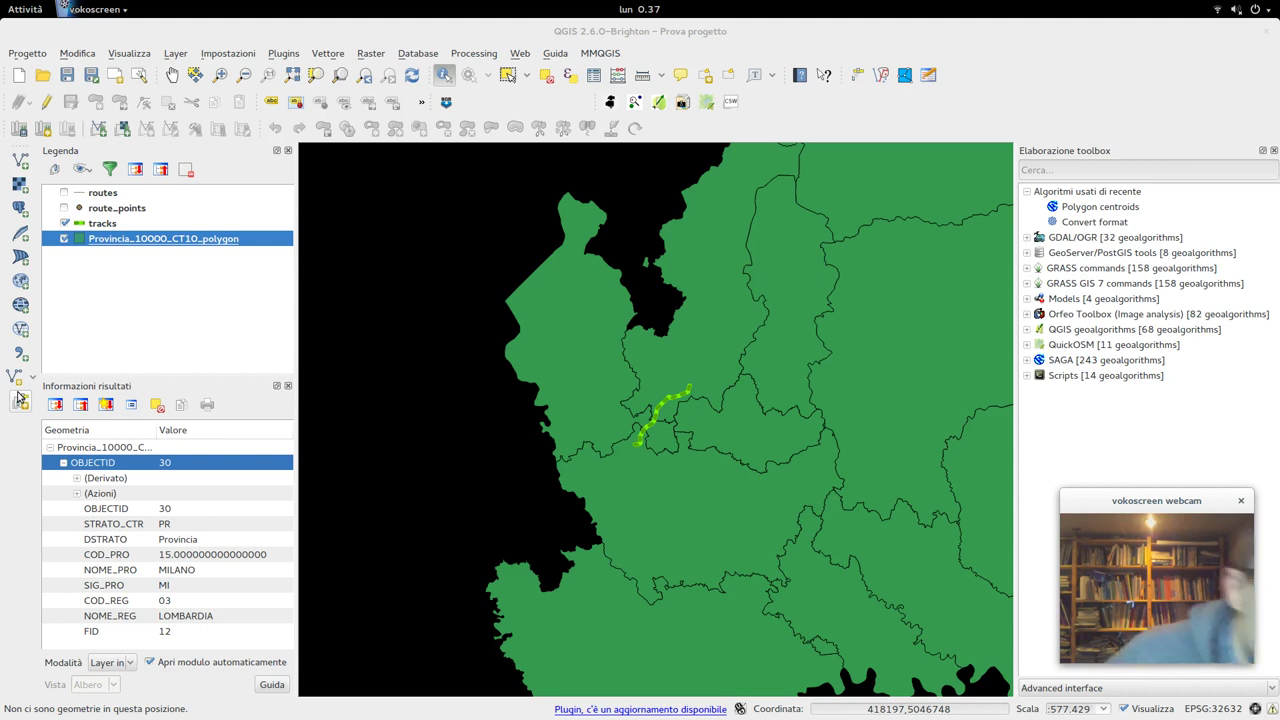
# Add a virtual integer field named Prova with the expression 1 to the Provincia_10000_CT10_polygon attribute table using the field calculator.
pyautogui.rightClick(204, 240)
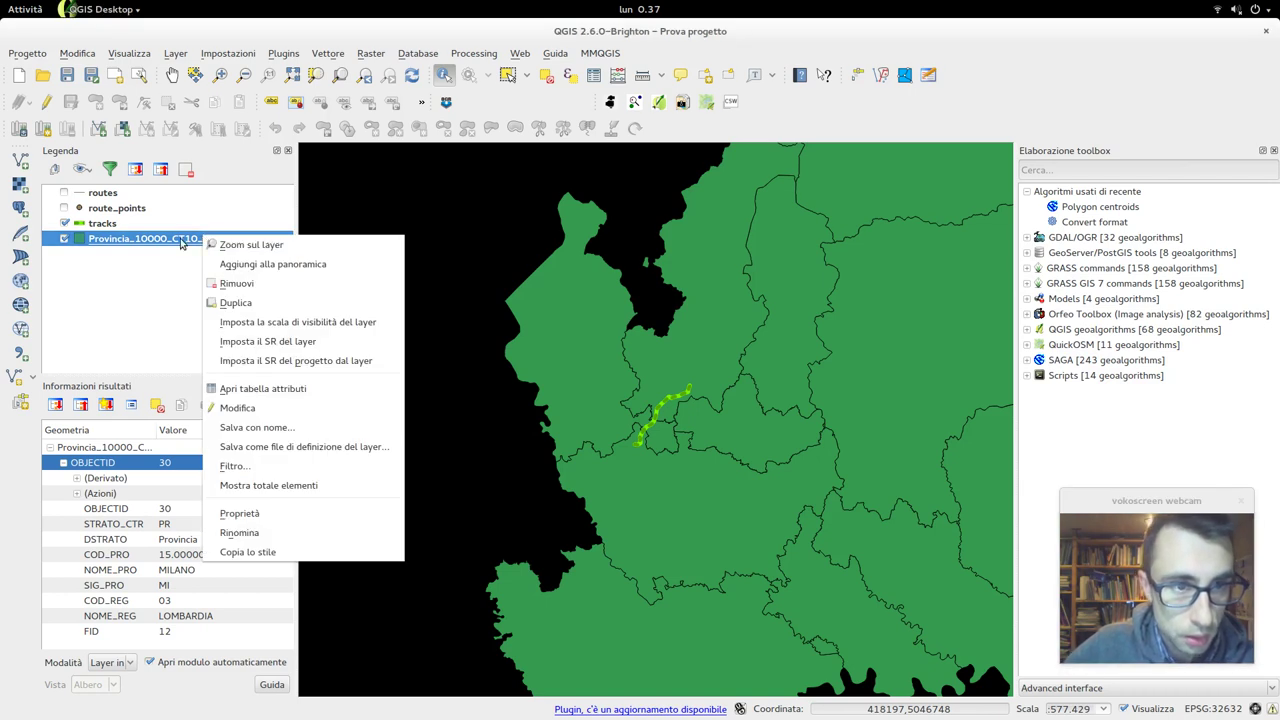
pyautogui.click(279, 392)
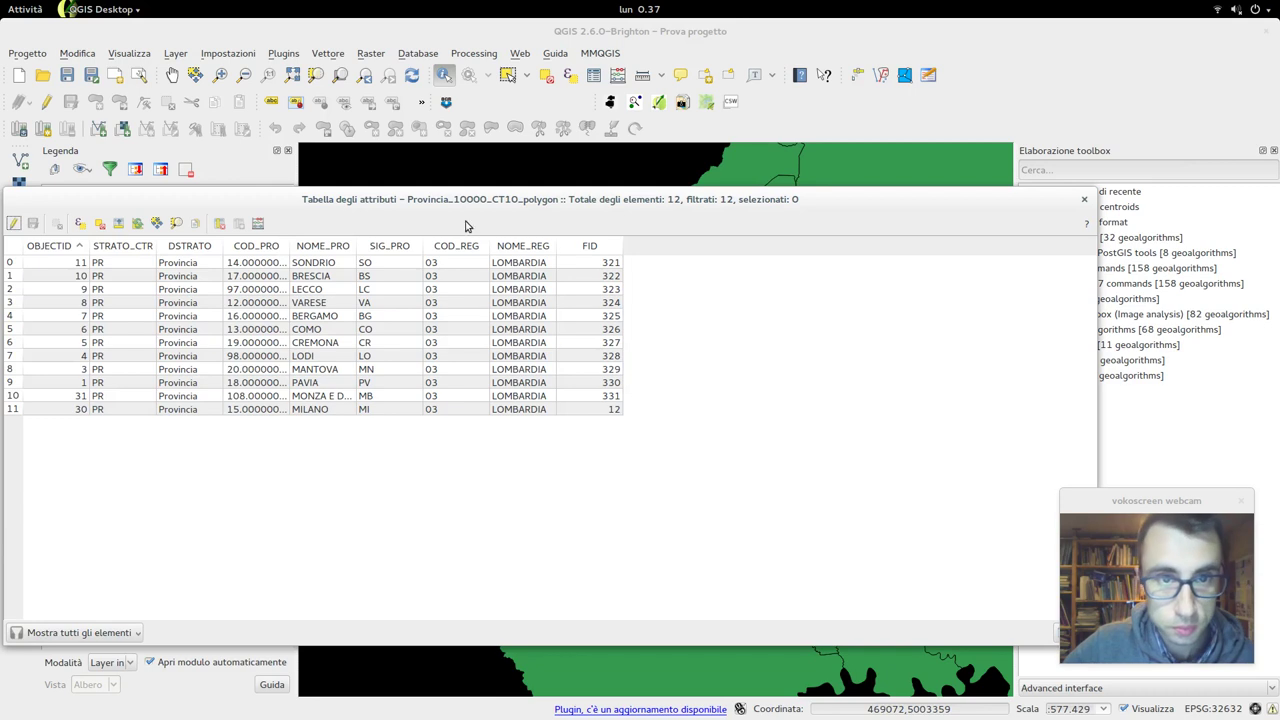
pyautogui.moveTo(465, 226); pyautogui.dragTo(607, 204)
pyautogui.click(379, 204)
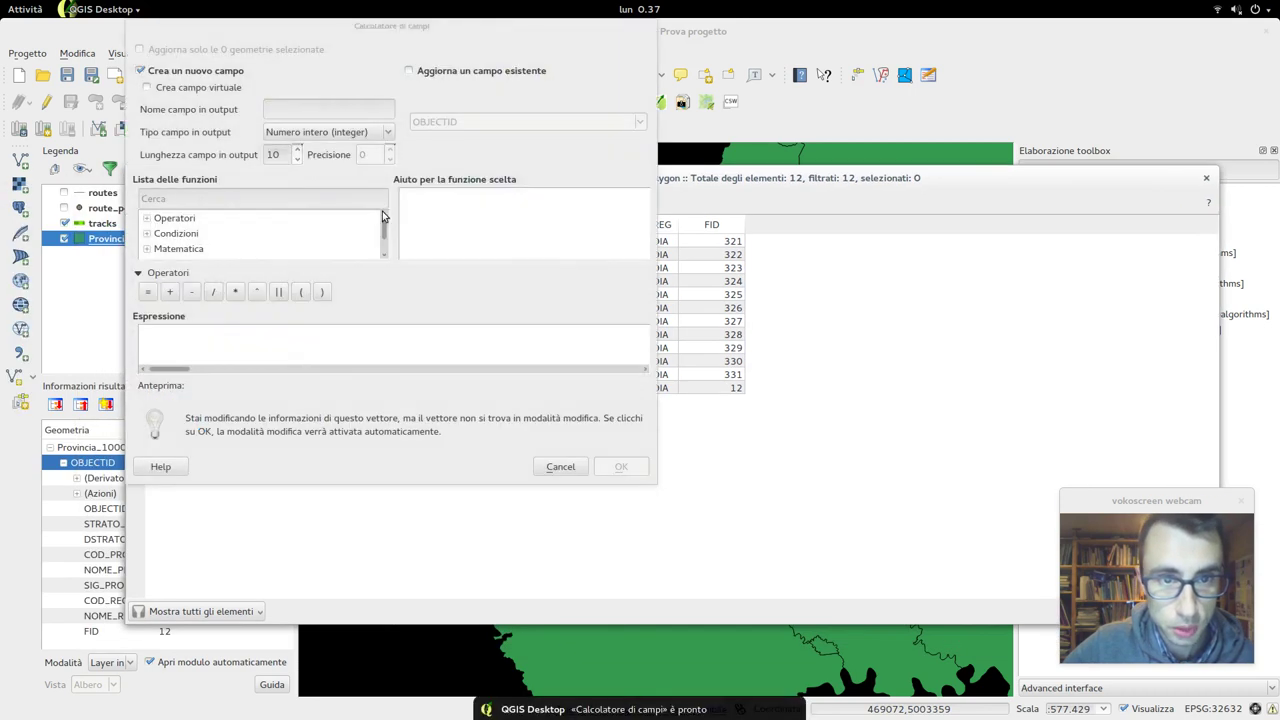
pyautogui.click(204, 89)
pyautogui.click(320, 108)
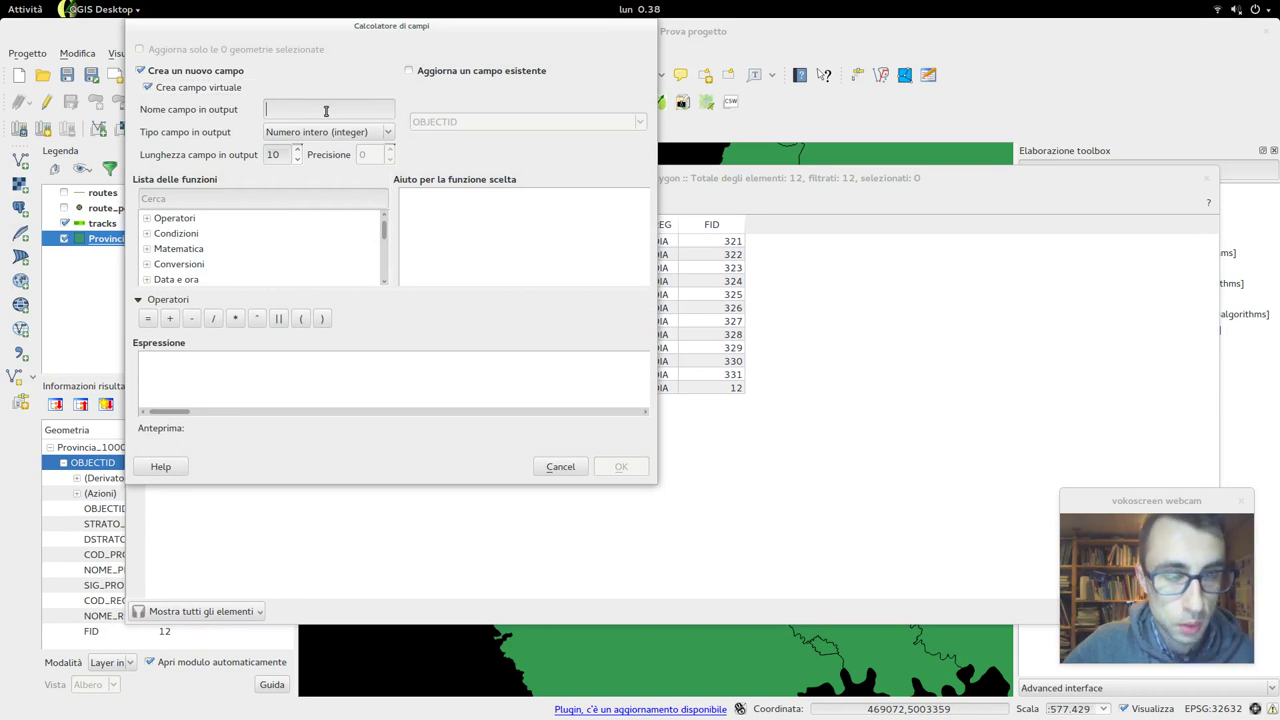
pyautogui.write('Prova')
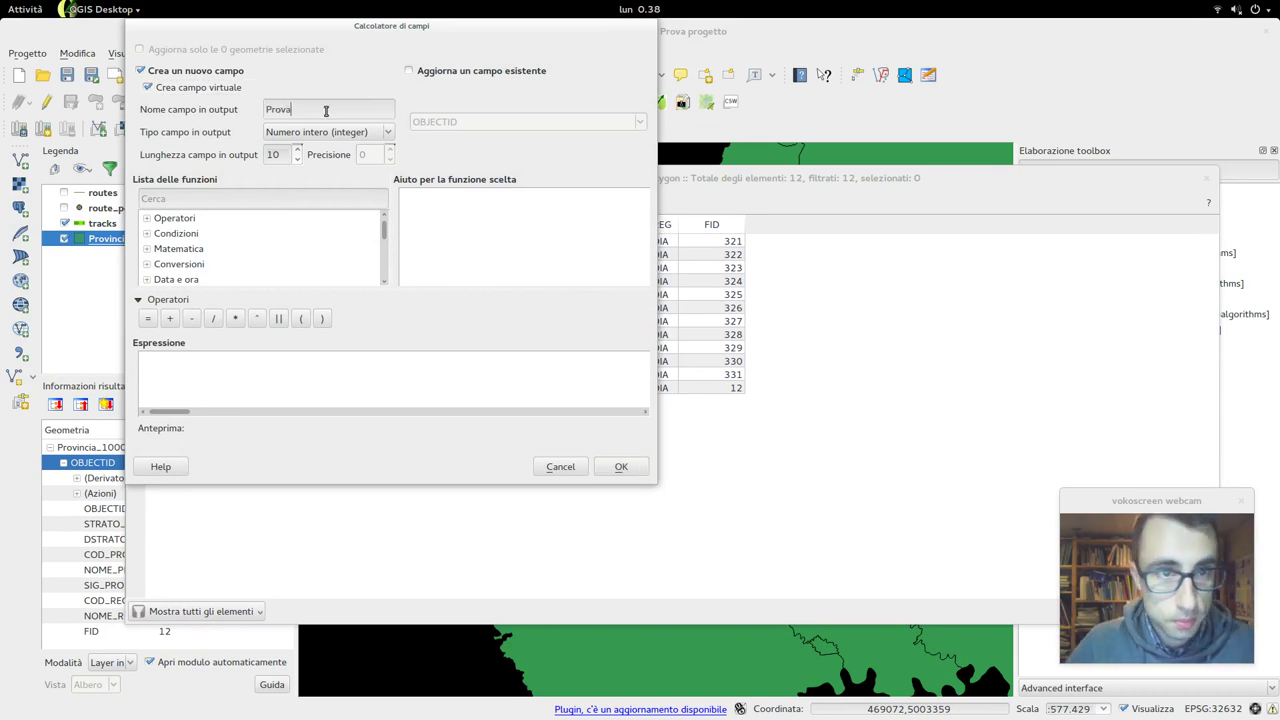
pyautogui.click(367, 377)
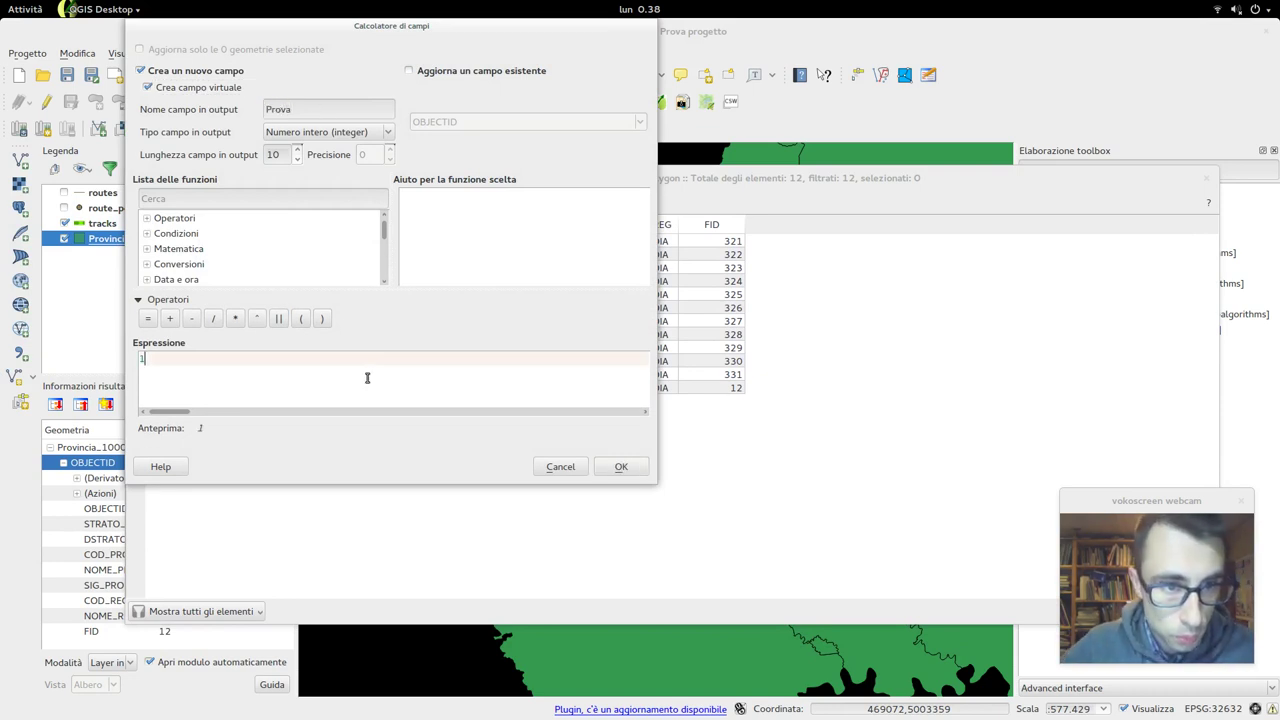
pyautogui.click(612, 466)
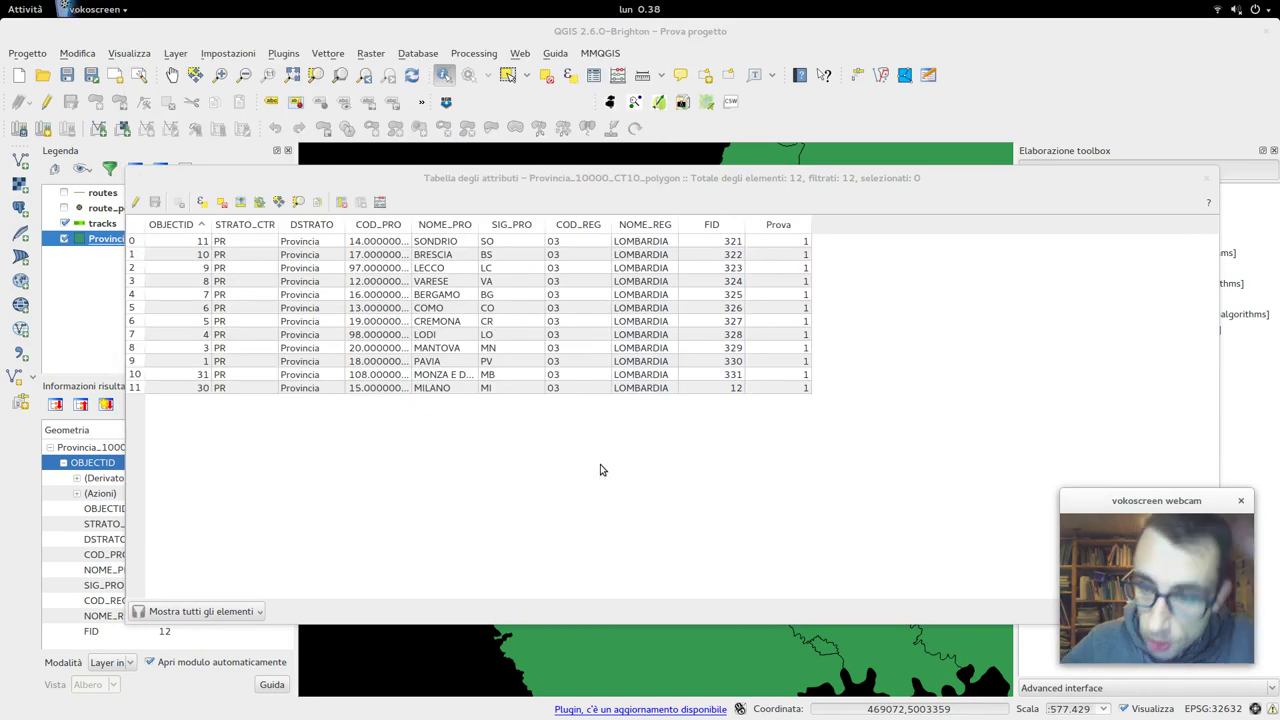
pyautogui.click(1210, 180)
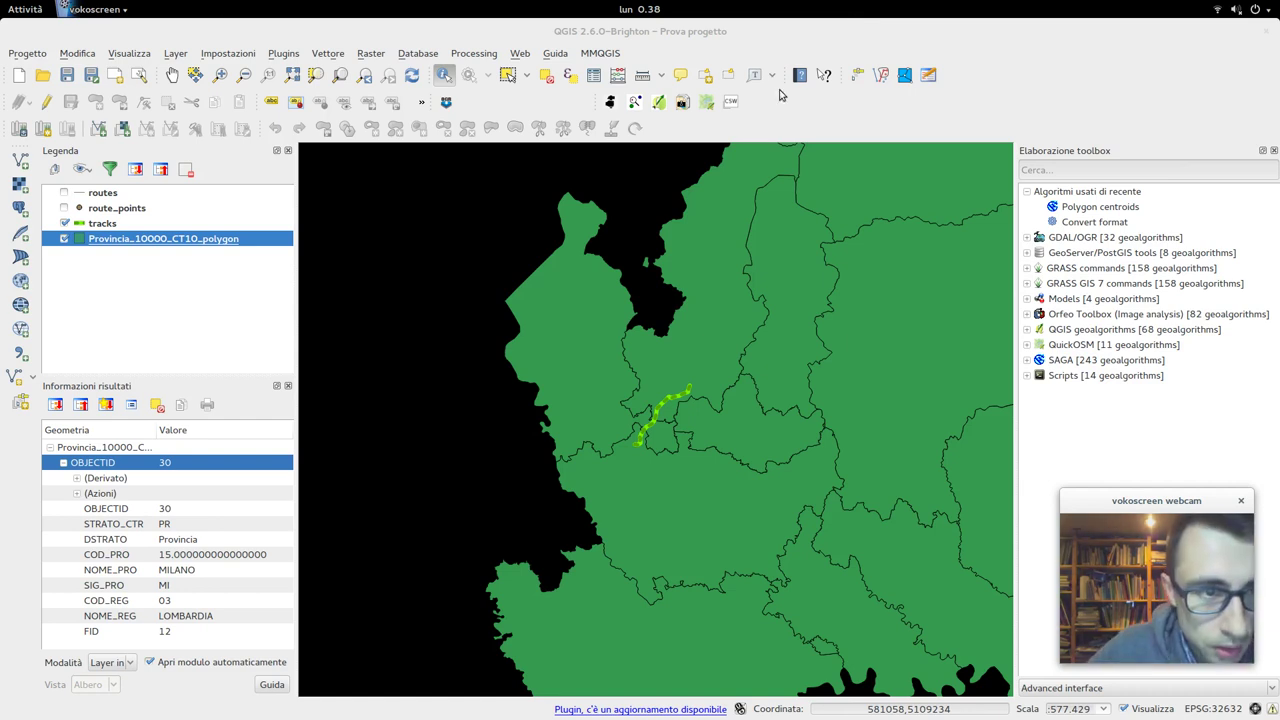
# Add the default actions to the action list of the Provincia_10000_CT10_polygon layer.
pyautogui.doubleClick(232, 244)
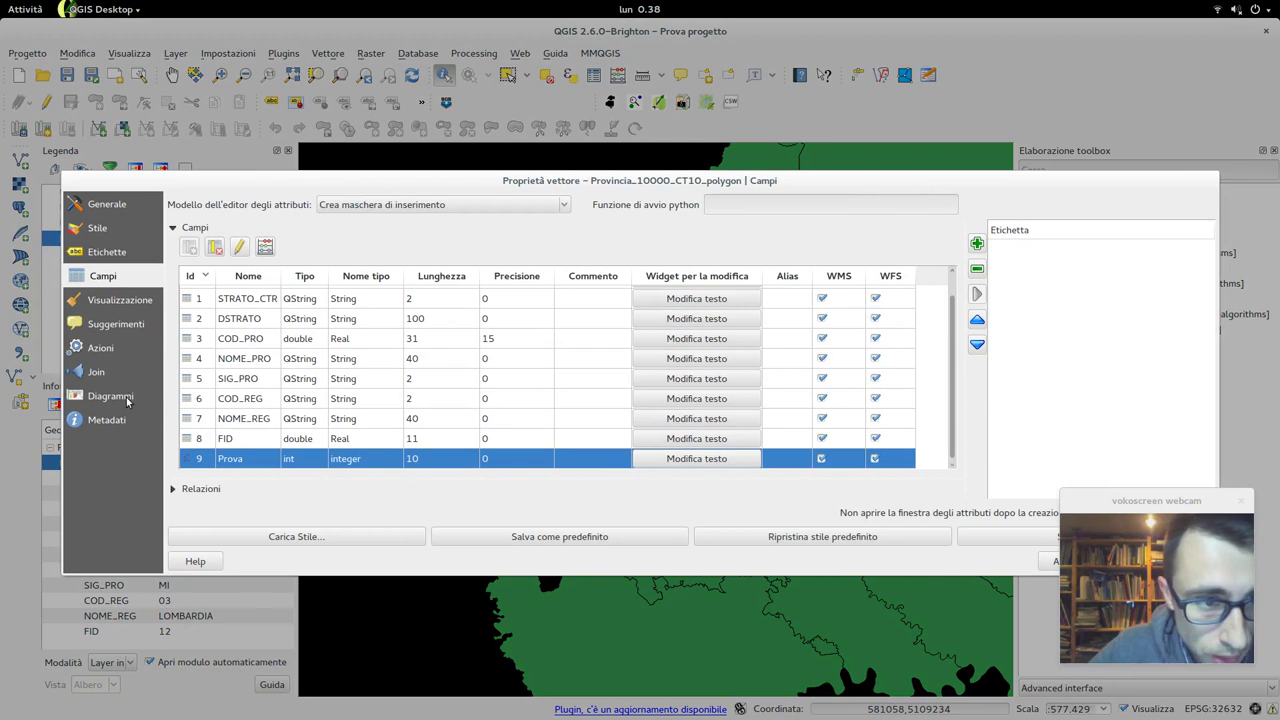
pyautogui.click(98, 372)
pyautogui.click(101, 350)
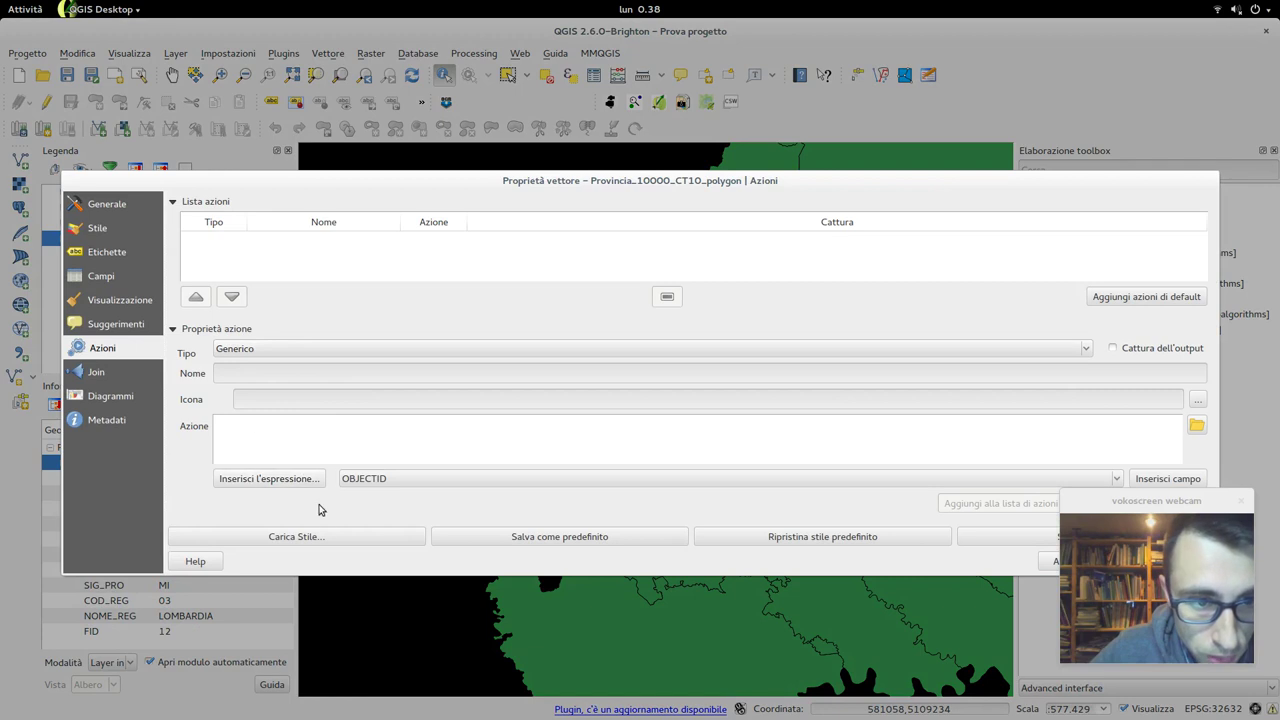
pyautogui.click(1186, 297)
# Choose info.png from monferrato/immagini_sito/placemarks 64x64 as icon for the Generico action "Mostra il valore dell'attributo" and accept the layer properties.
pyautogui.click(334, 249)
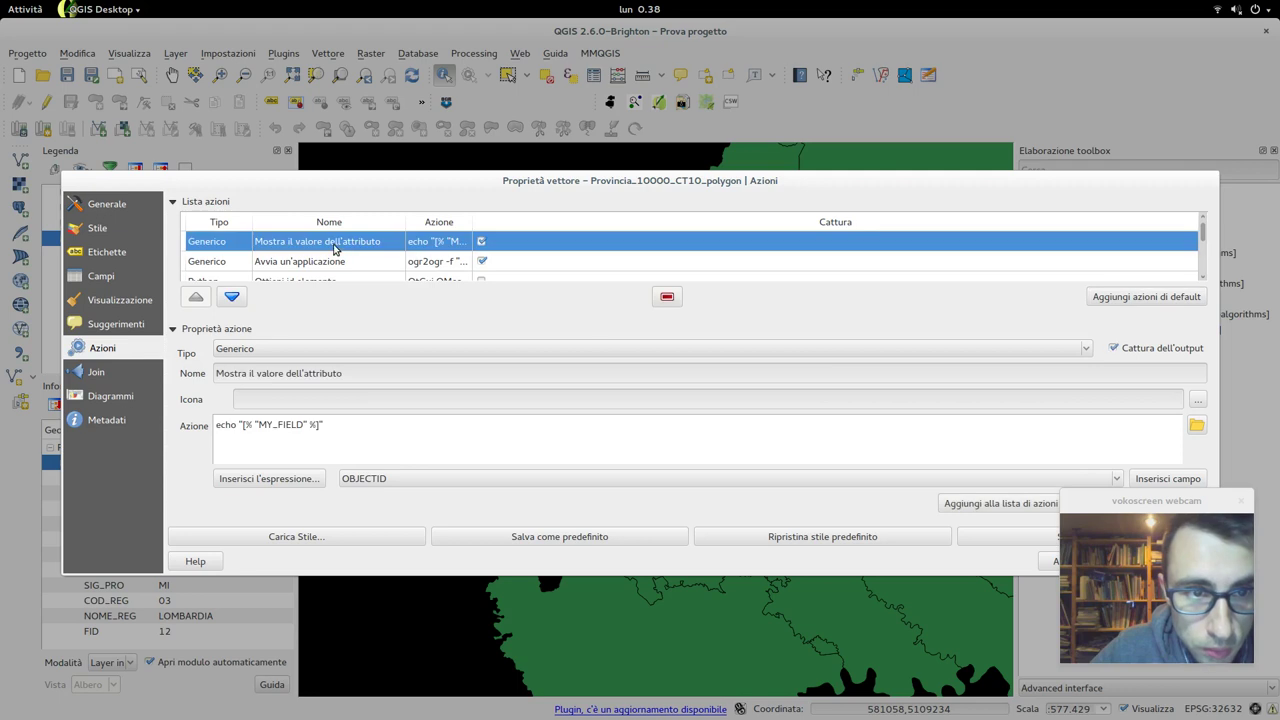
pyautogui.click(268, 354)
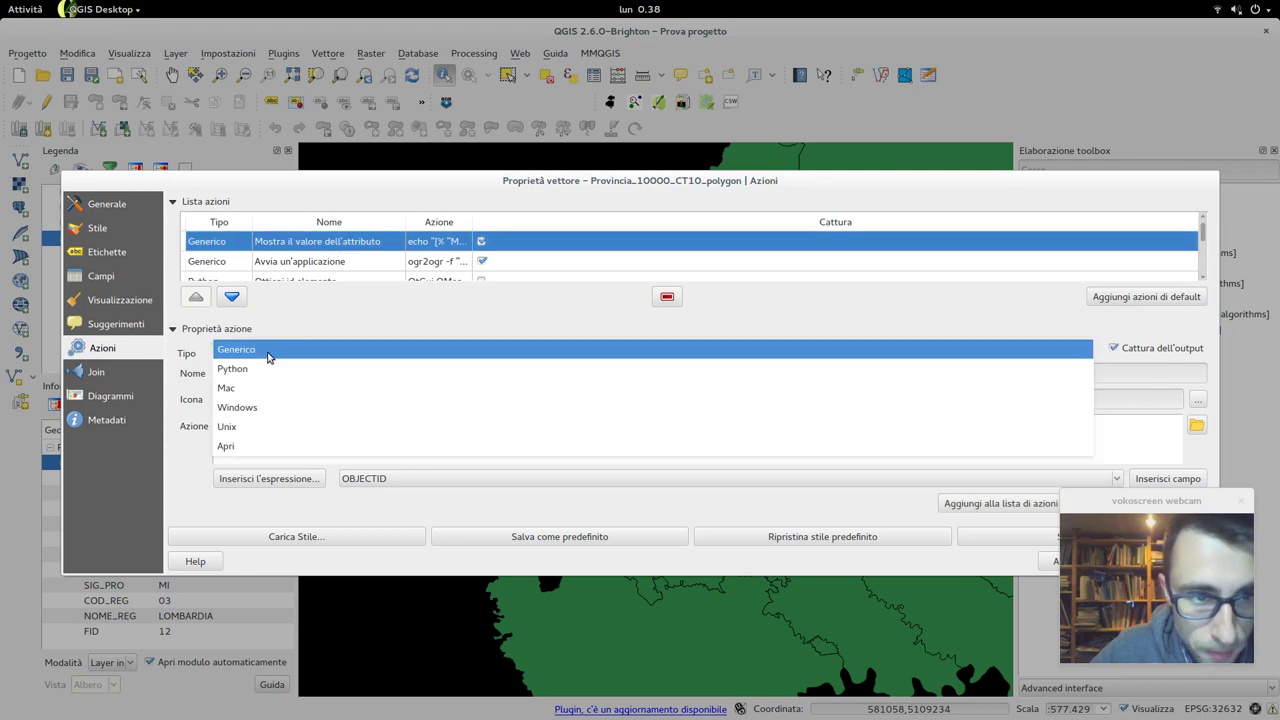
pyautogui.click(268, 352)
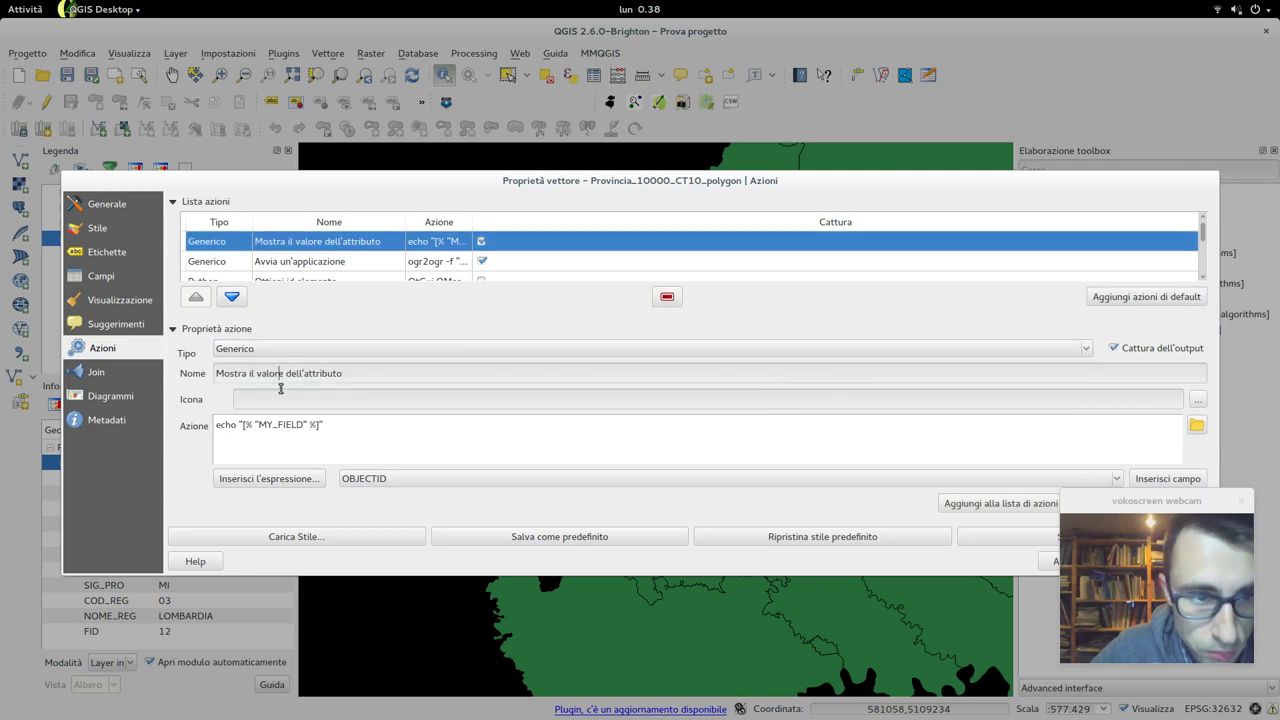
pyautogui.click(1197, 400)
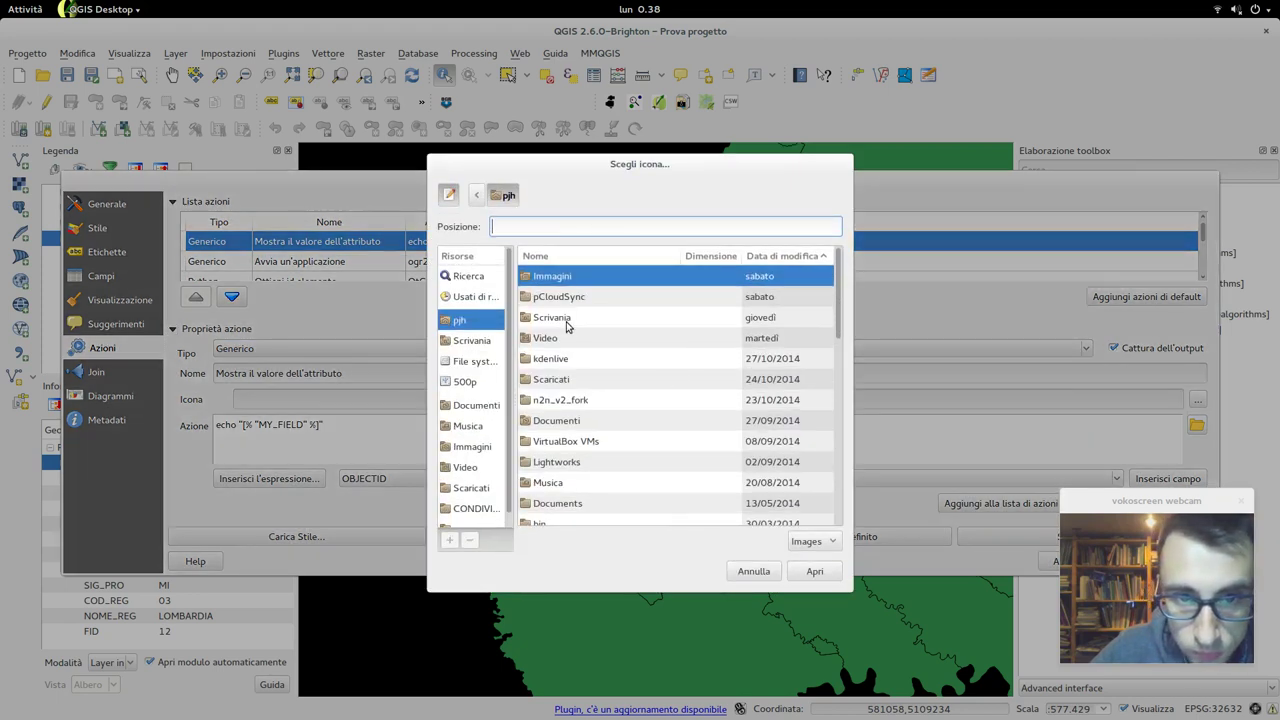
pyautogui.doubleClick(556, 297)
pyautogui.scroll(-5, 578, 379)
pyautogui.scroll(5, 580, 372)
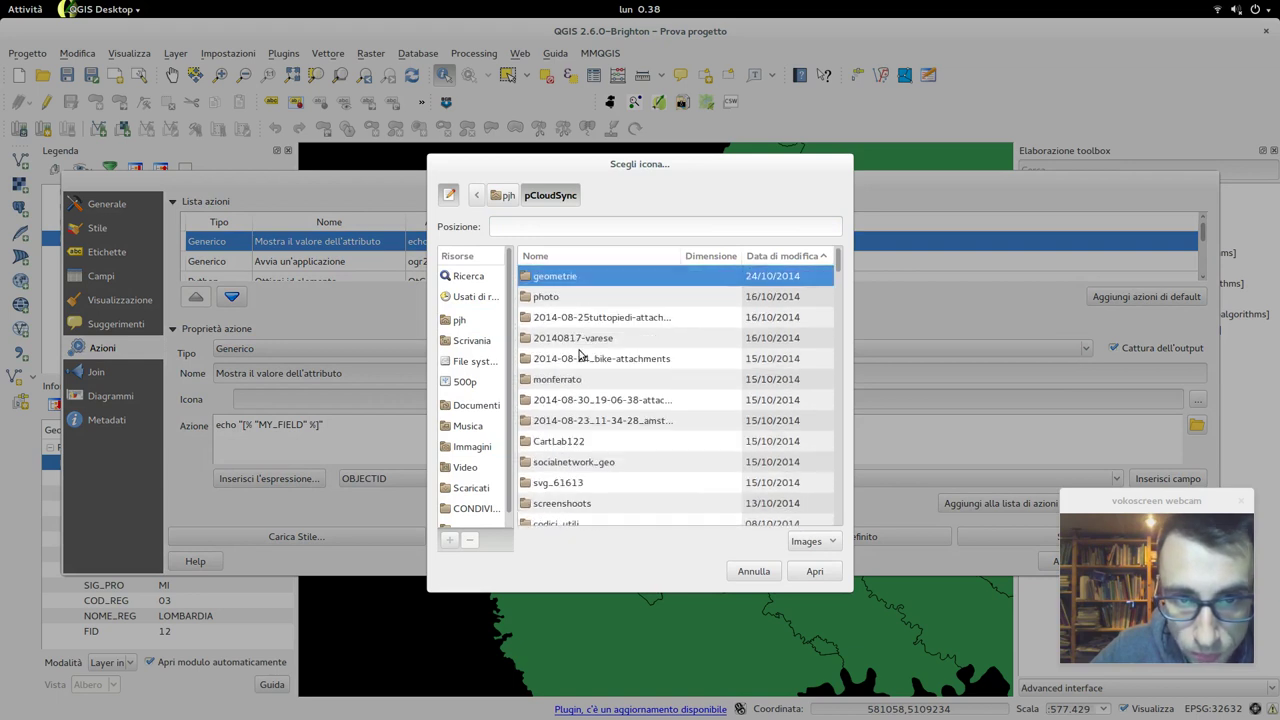
pyautogui.doubleClick(552, 385)
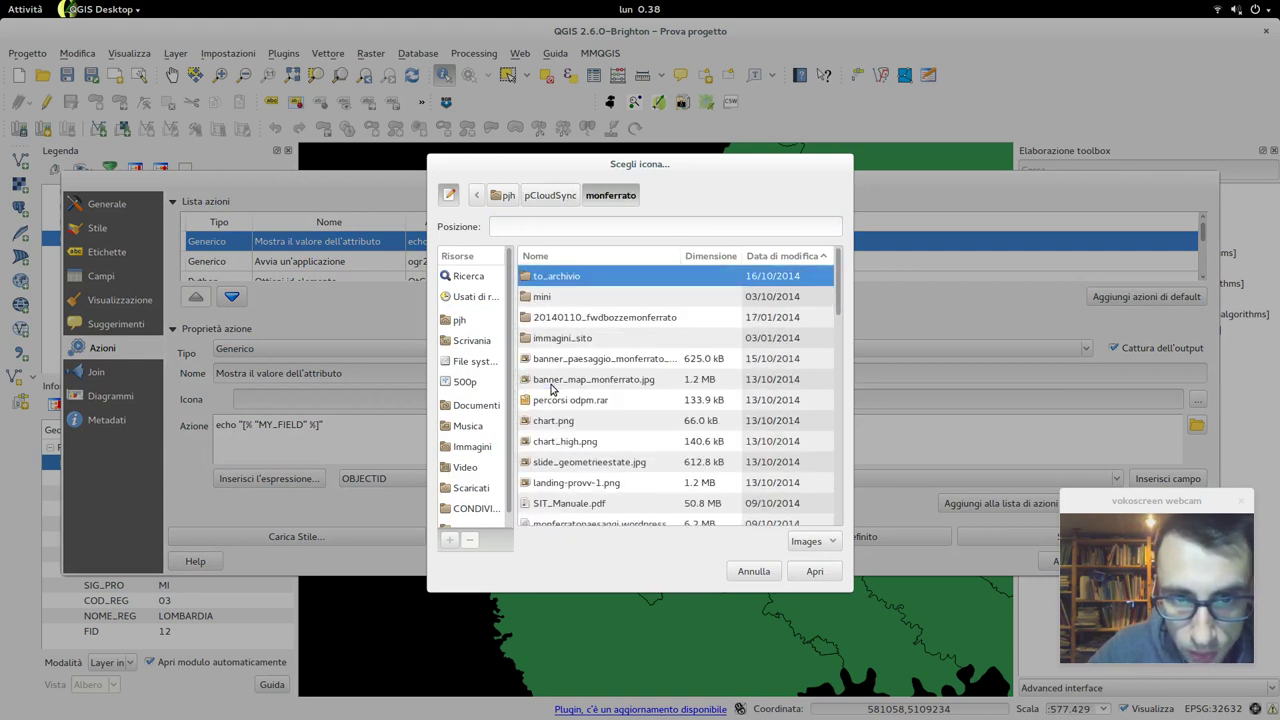
pyautogui.doubleClick(587, 338)
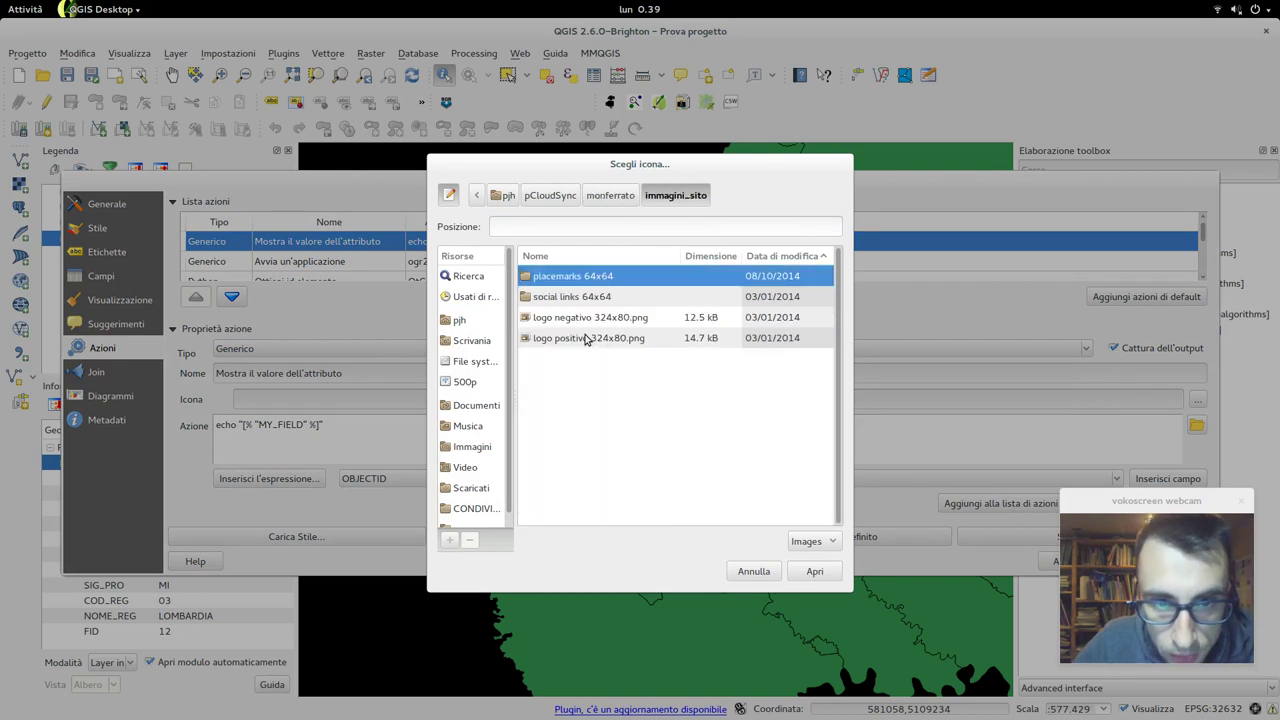
pyautogui.doubleClick(575, 282)
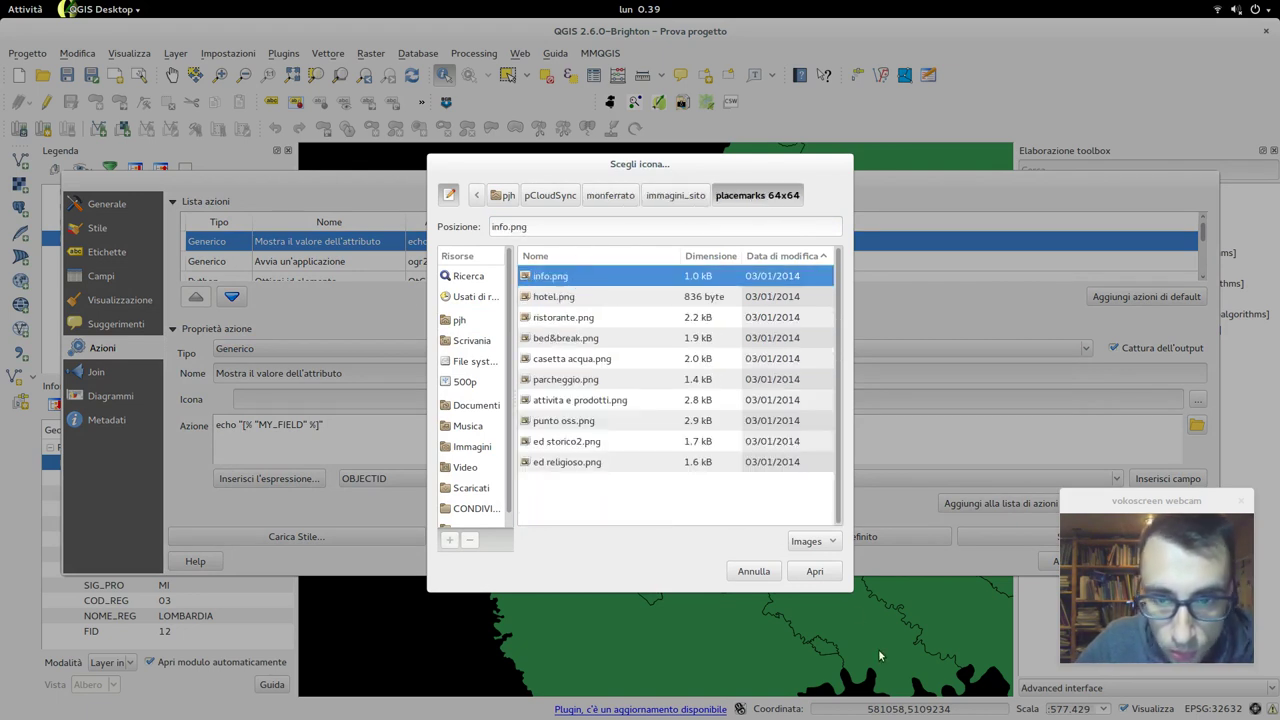
pyautogui.click(815, 571)
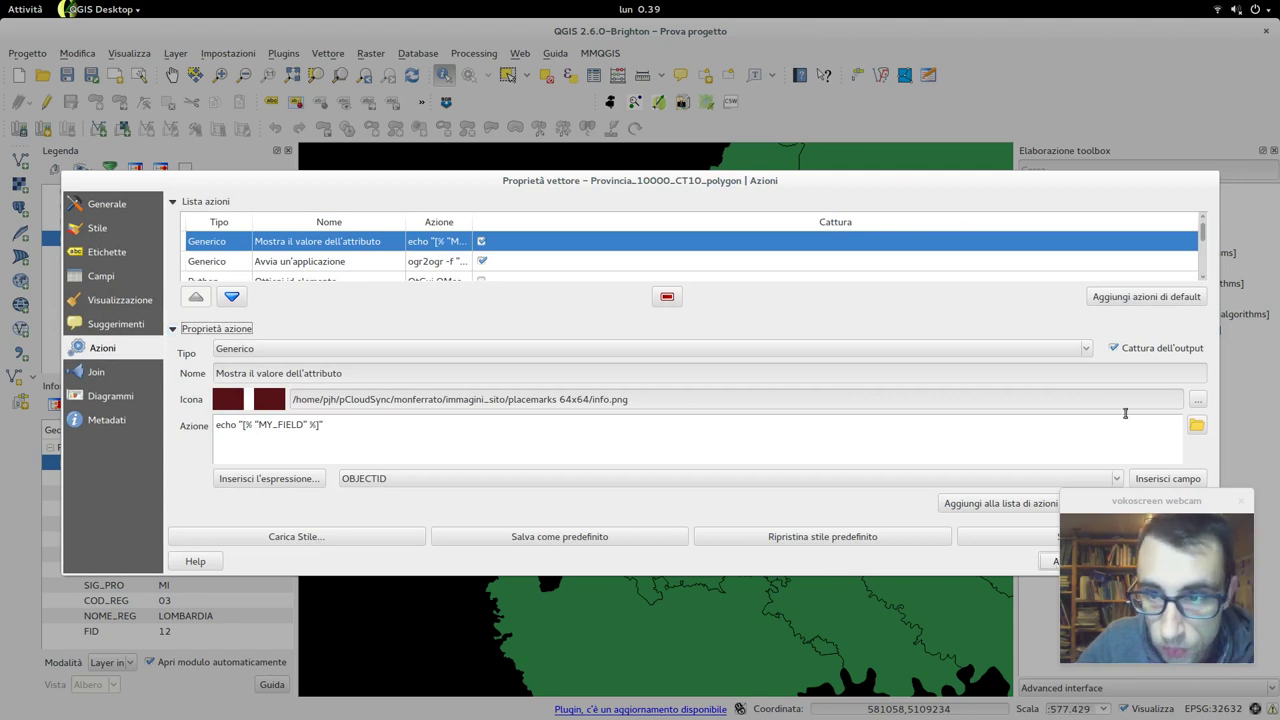
pyautogui.moveTo(1148, 502); pyautogui.dragTo(1145, 592)
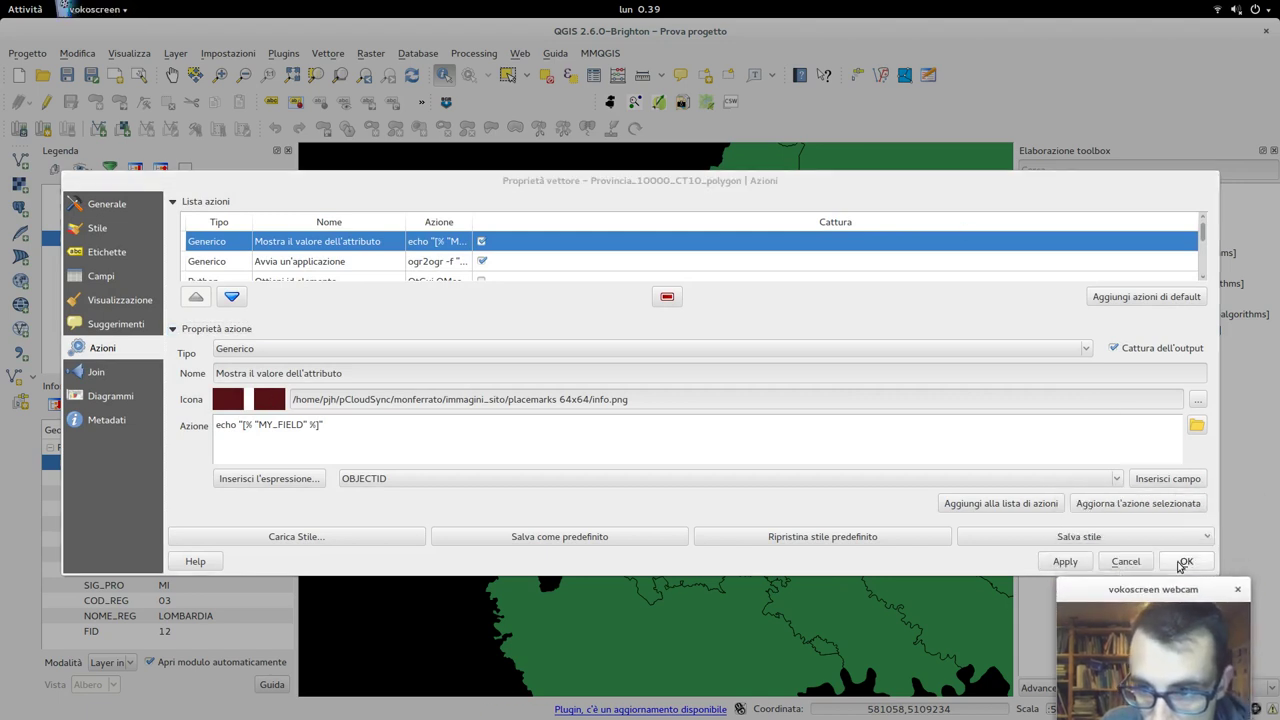
pyautogui.click(1183, 562)
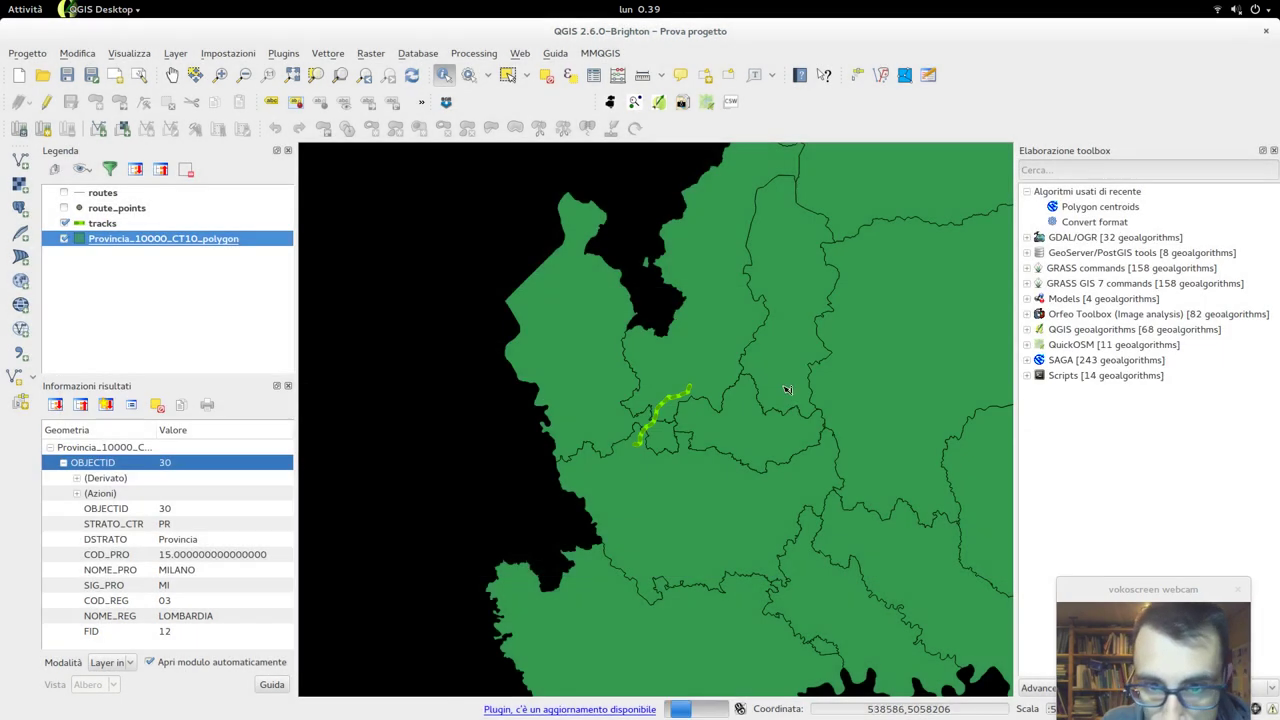
# Identify the Varese province polygon on the map and dismiss its attribute form.
pyautogui.doubleClick(174, 248)
pyautogui.click(1119, 568)
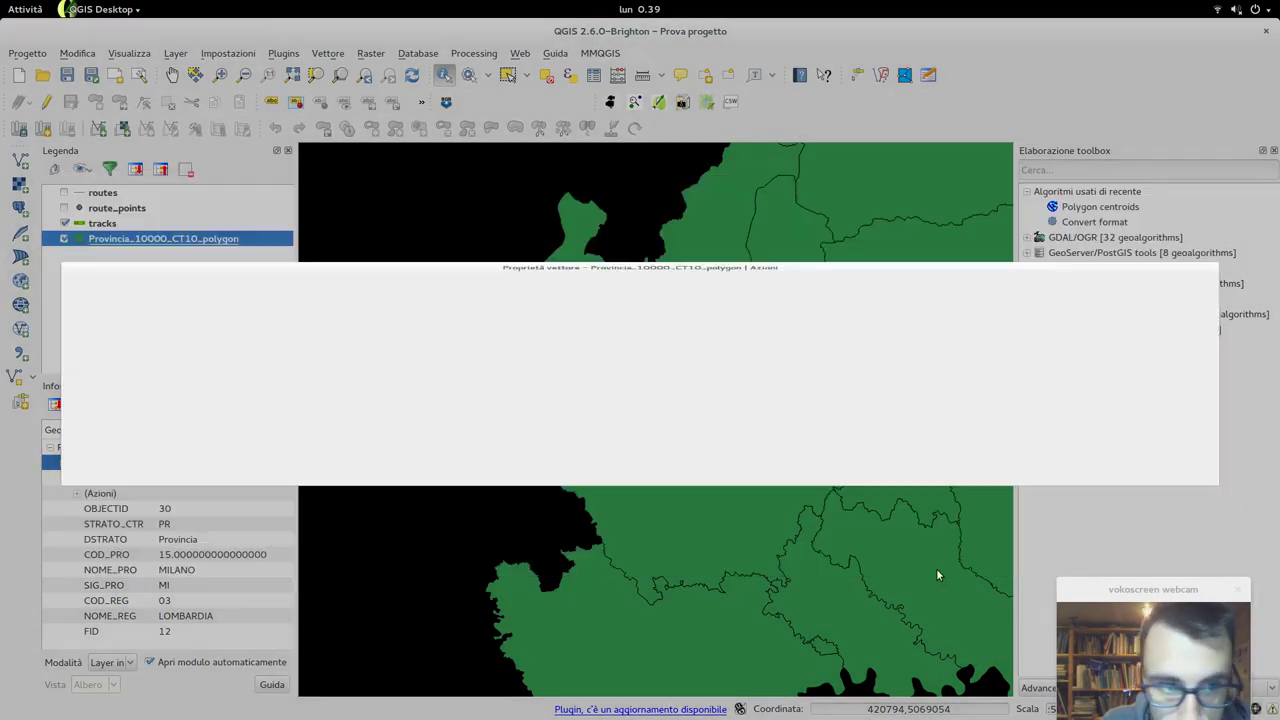
pyautogui.click(618, 425)
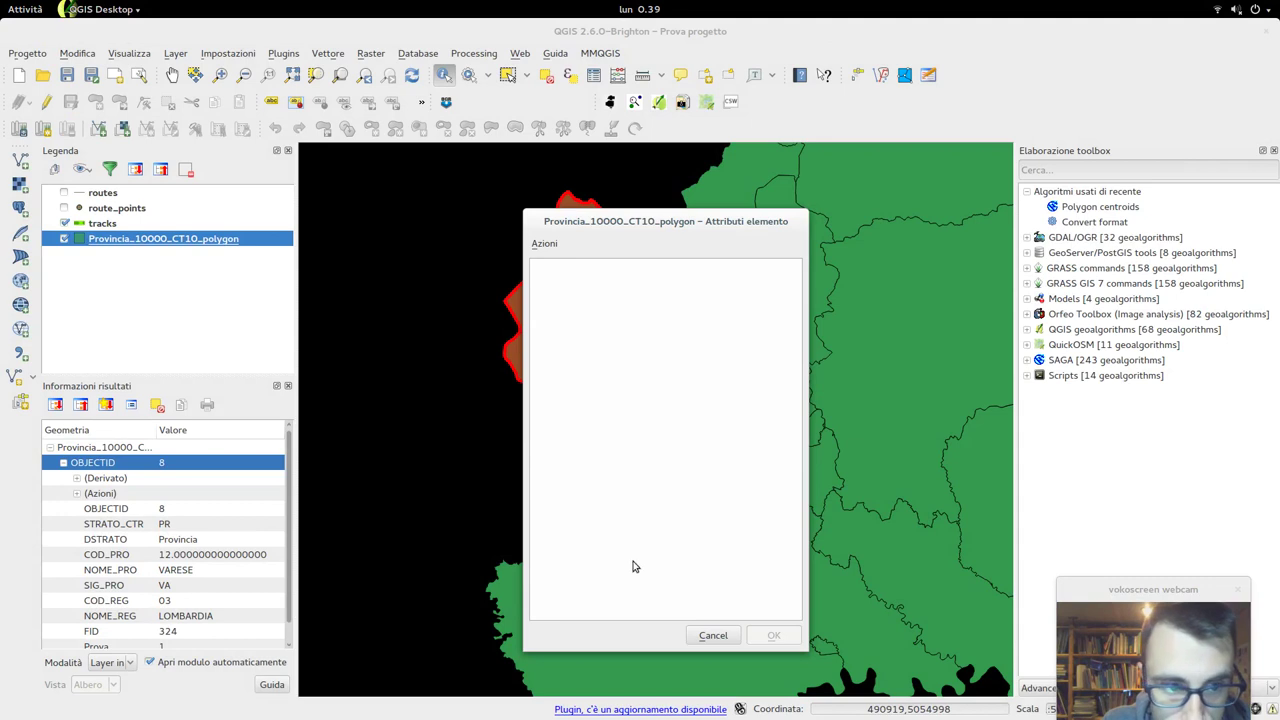
pyautogui.click(712, 635)
# Run the "Modulo vista geometria" and "Mostra il valore dell'attributo" actions on the identified province, then dismiss their windows.
pyautogui.click(77, 493)
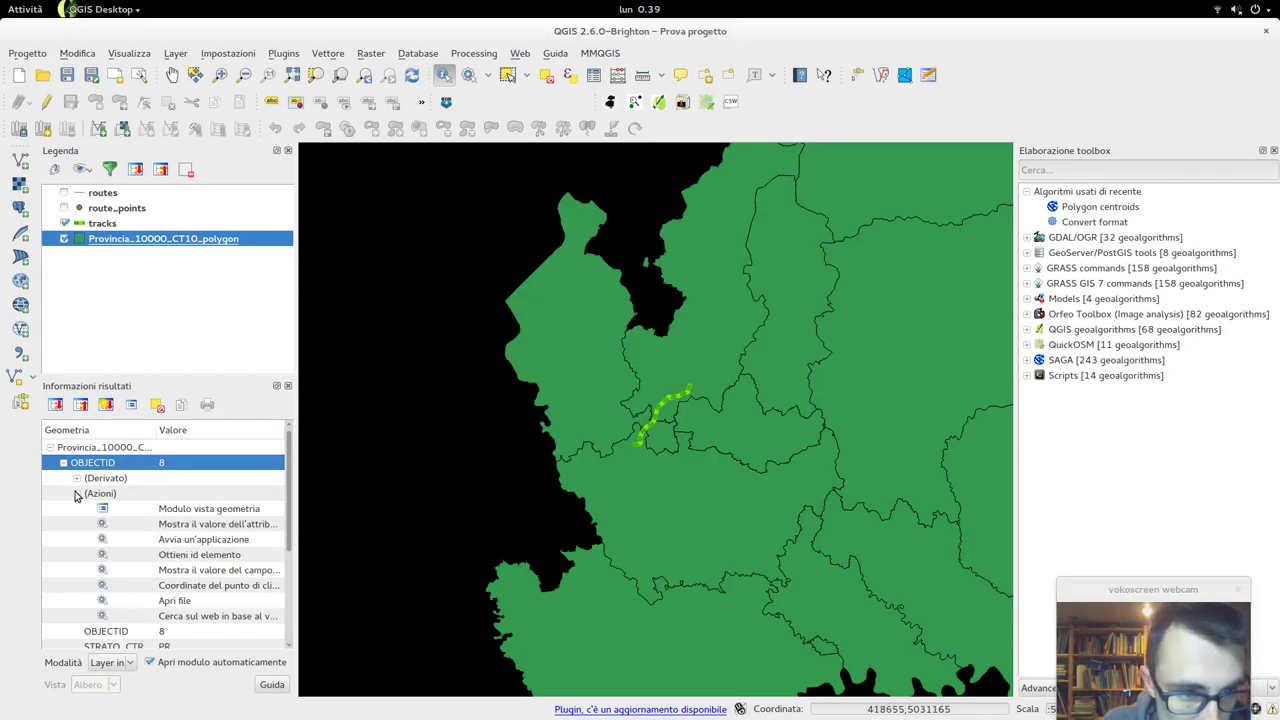
pyautogui.doubleClick(153, 509)
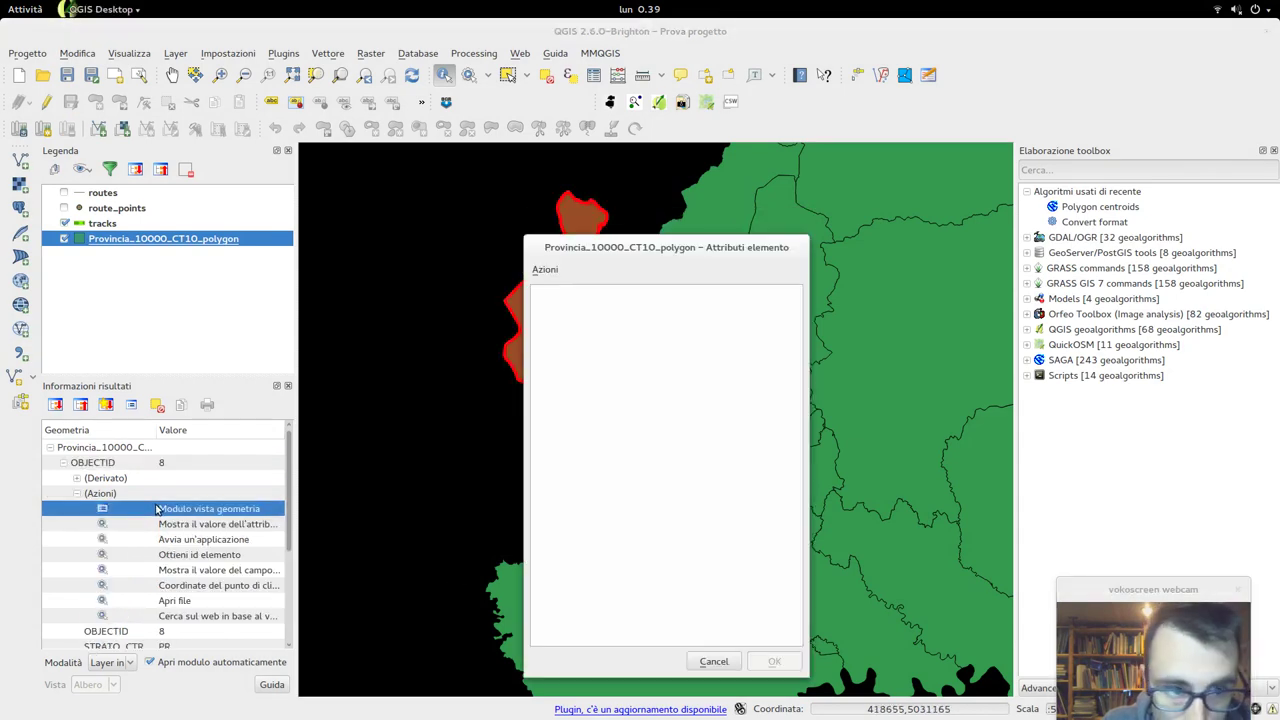
pyautogui.doubleClick(218, 525)
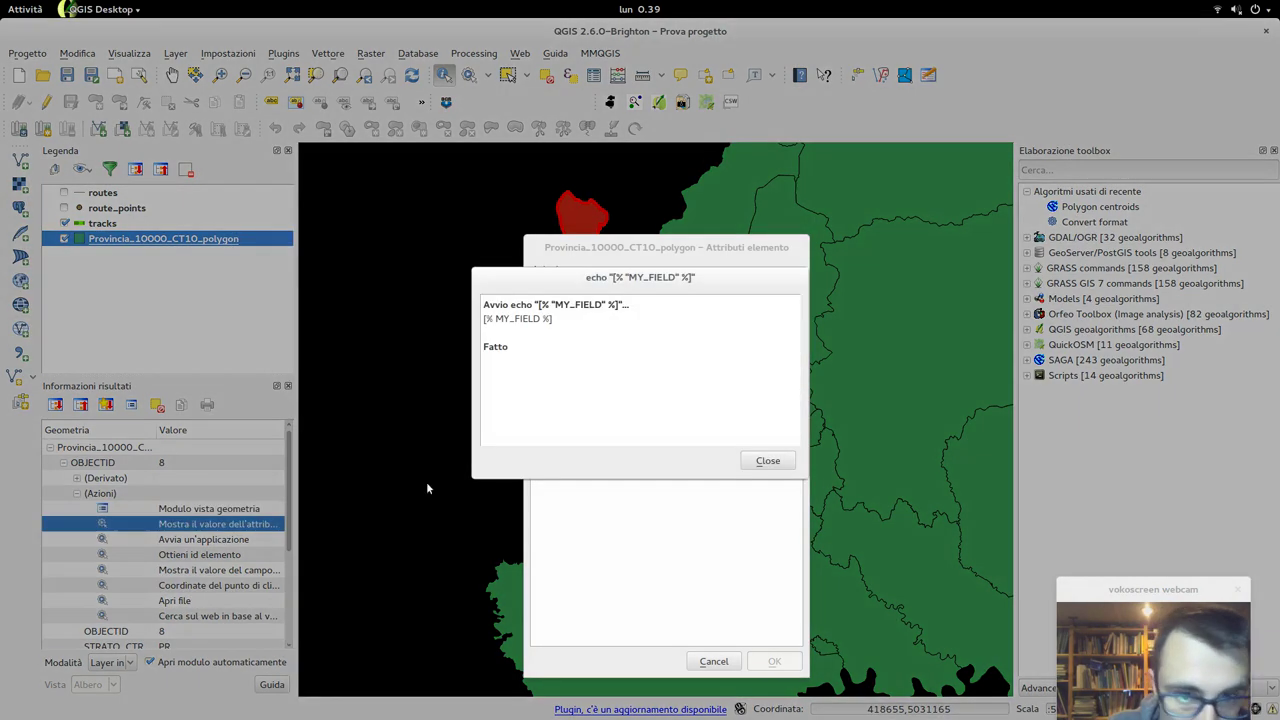
pyautogui.click(765, 461)
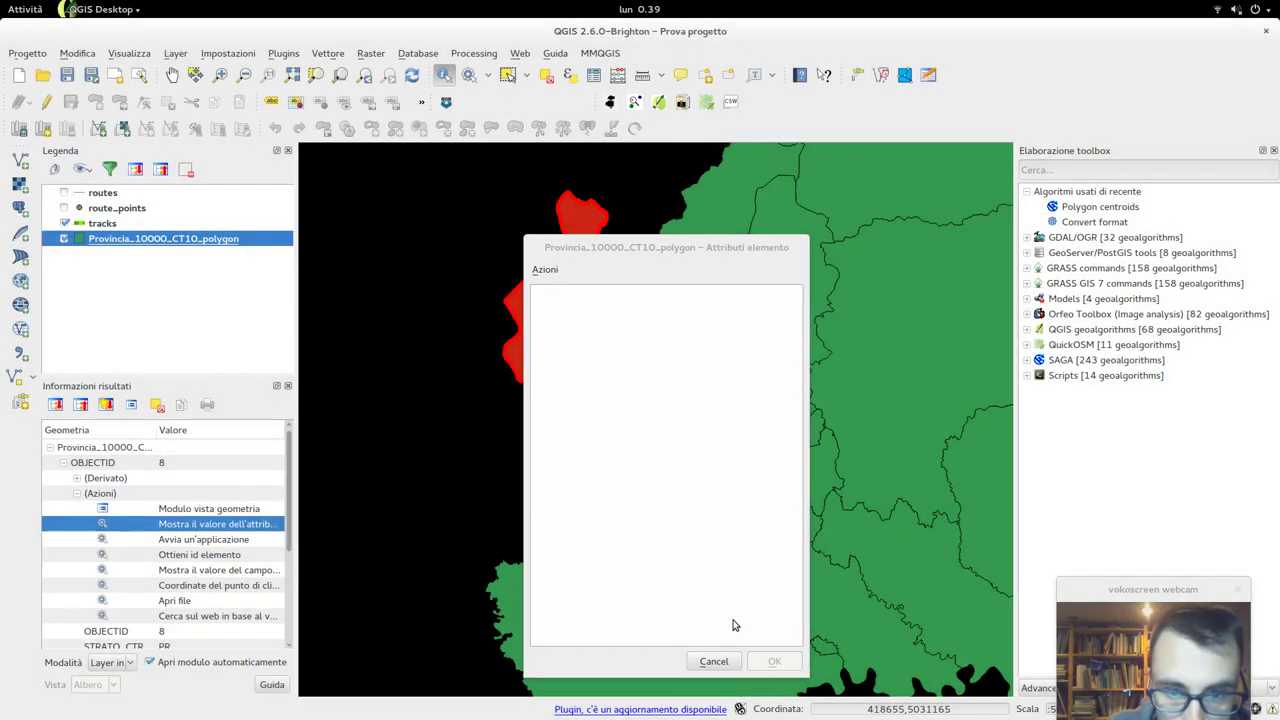
pyautogui.click(726, 662)
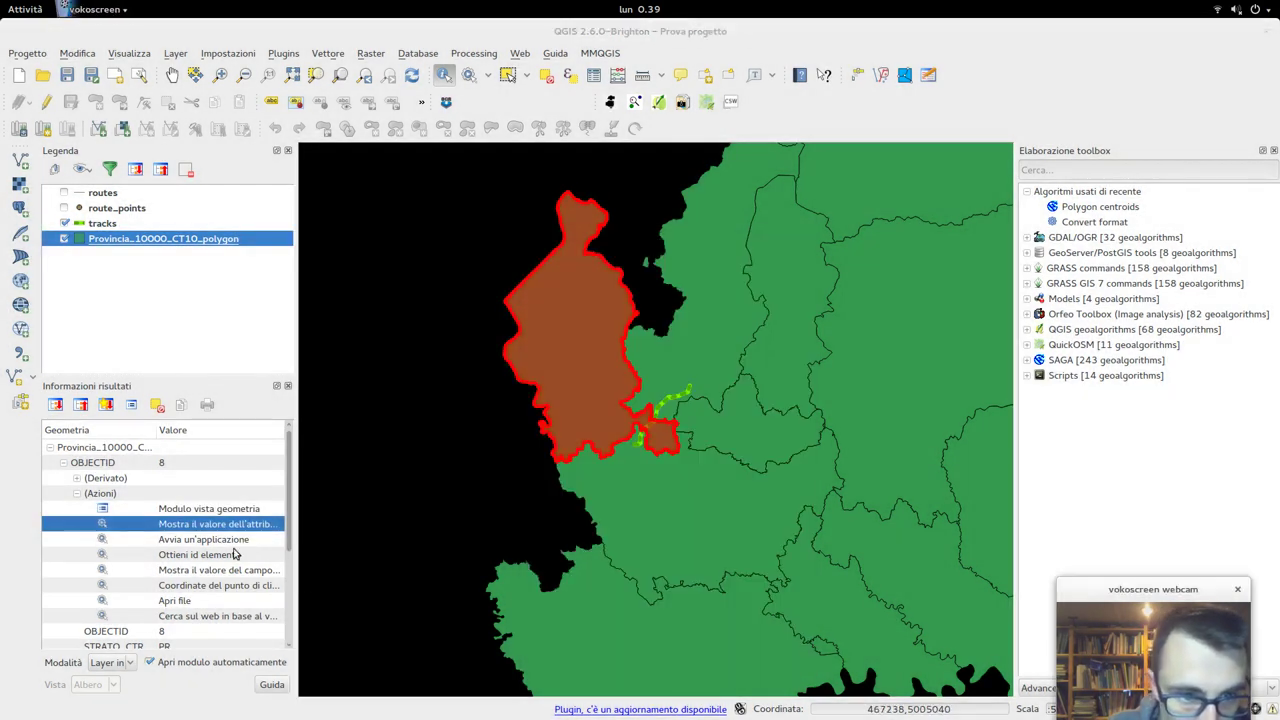
# Run the "Cerca sul web" action from the identified province's action list.
pyautogui.scroll(-1, 238, 550)
pyautogui.click(220, 555)
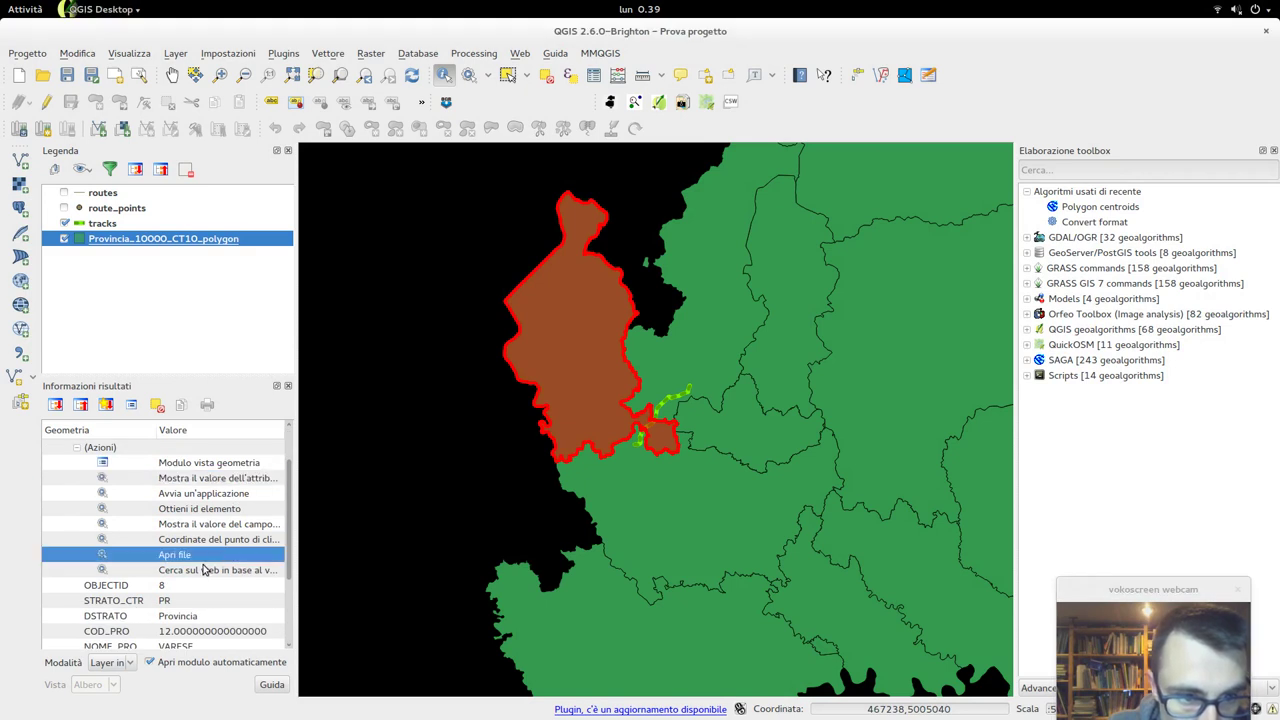
pyautogui.click(222, 570)
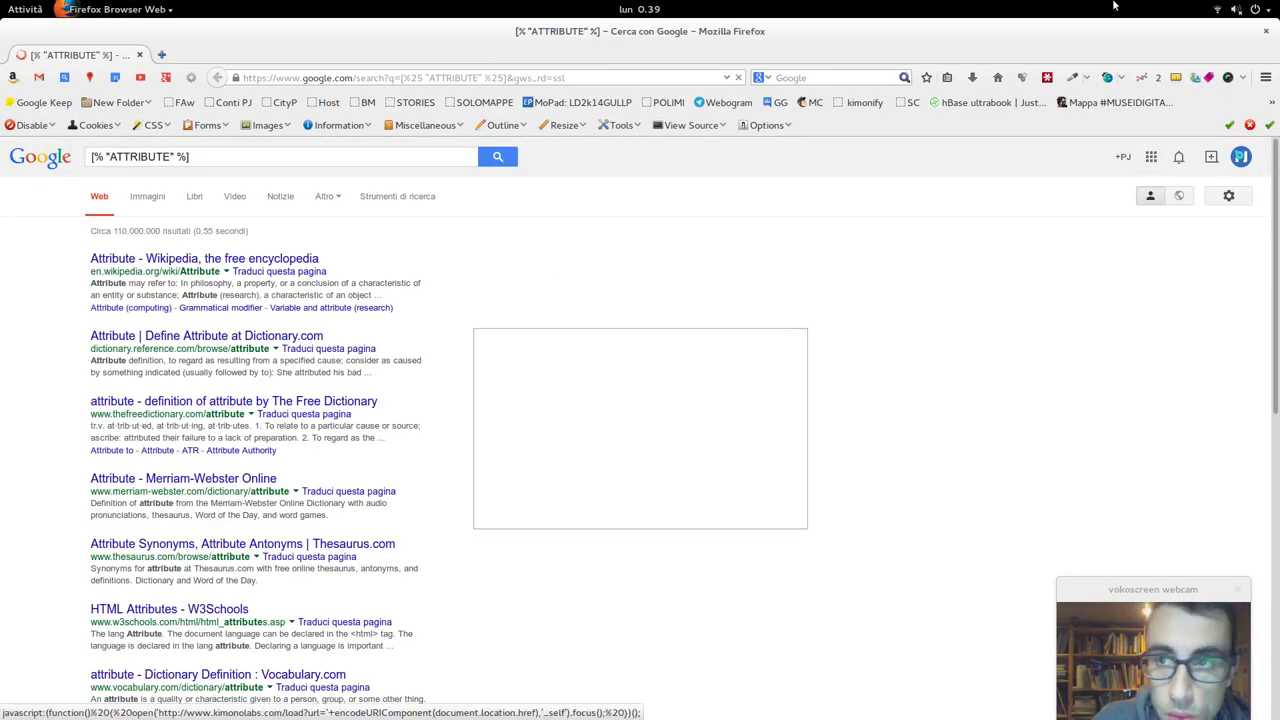
# Close the web search browser window, run "Modulo vista geometria" again on the identified province, and dismiss the attribute form.
pyautogui.click(1266, 31)
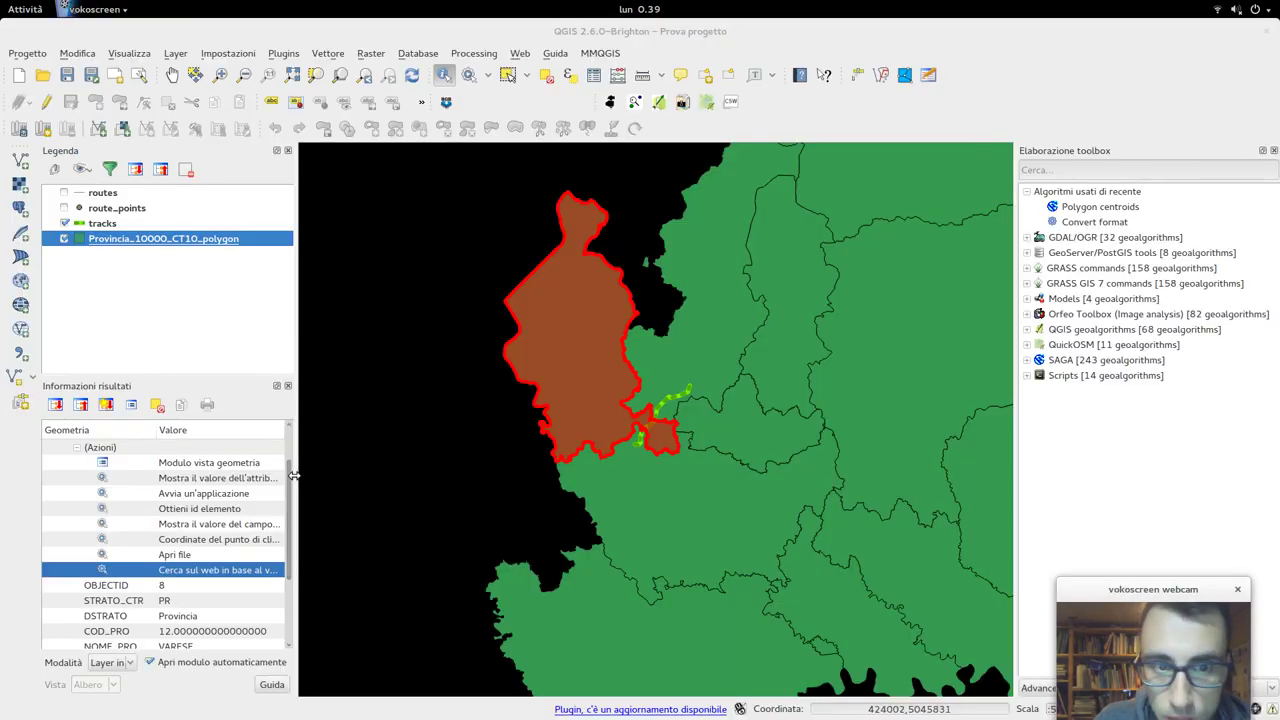
pyautogui.click(185, 467)
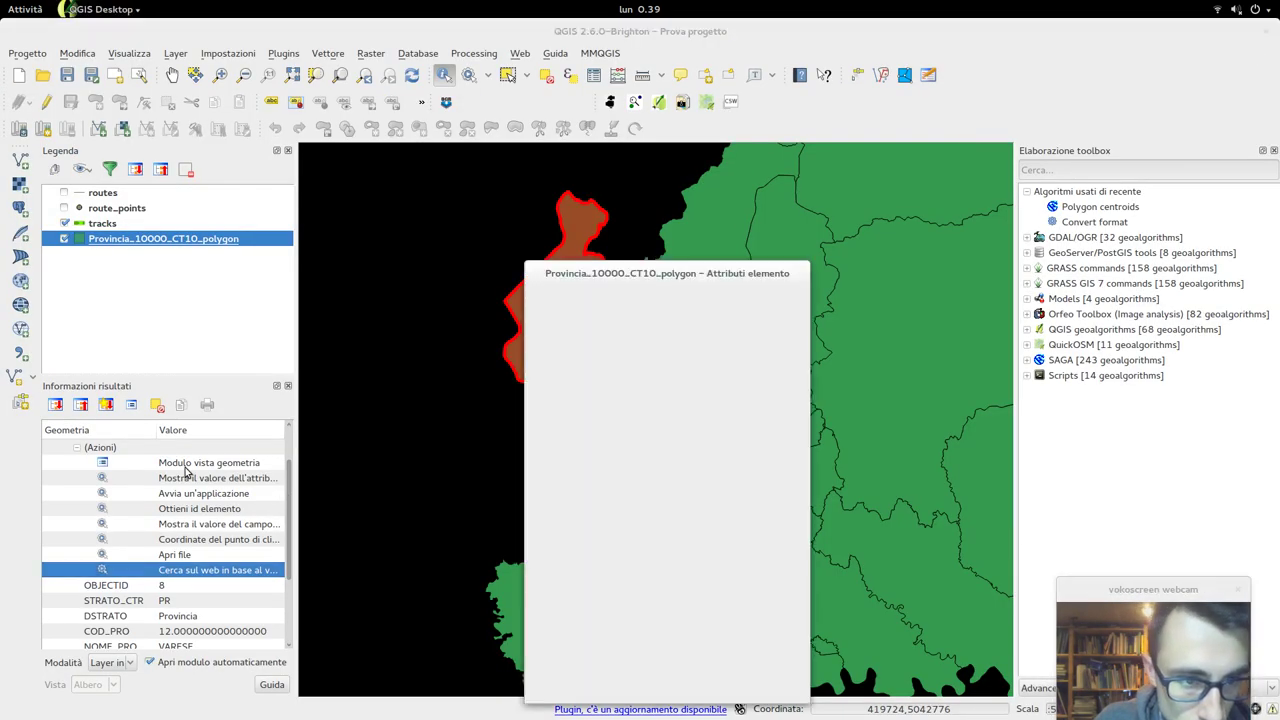
pyautogui.rightClick(210, 463)
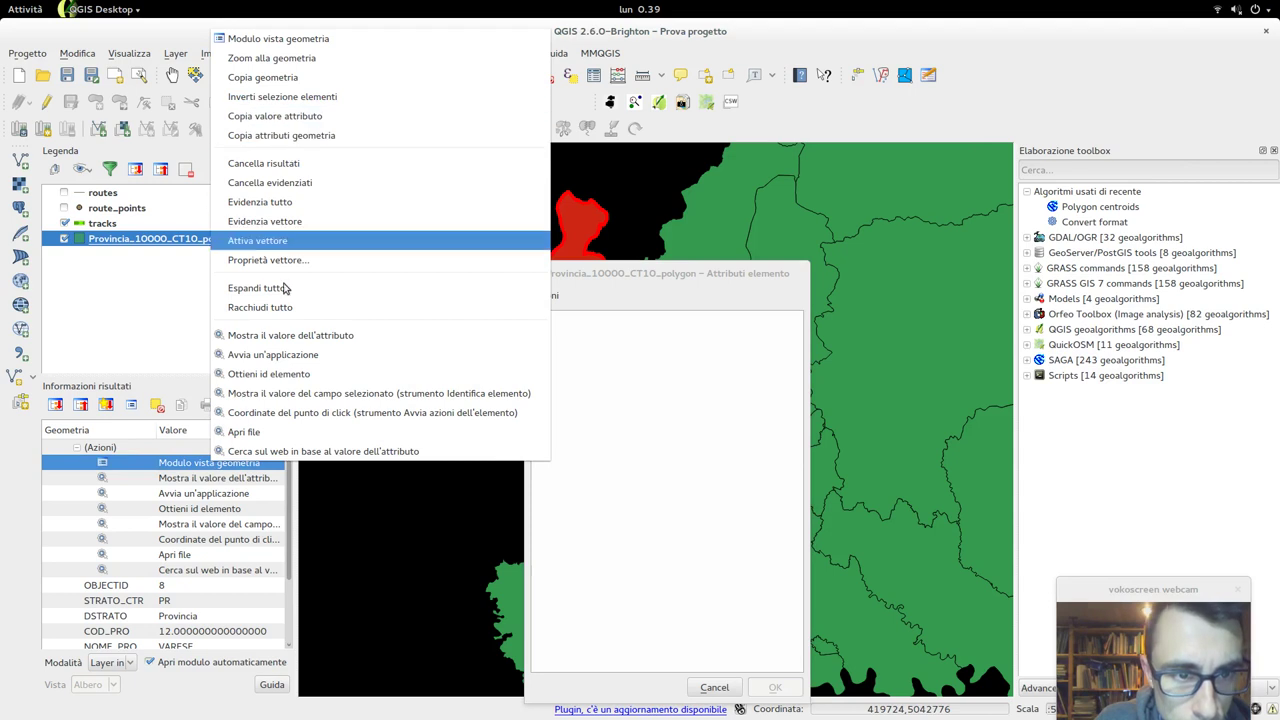
pyautogui.click(177, 474)
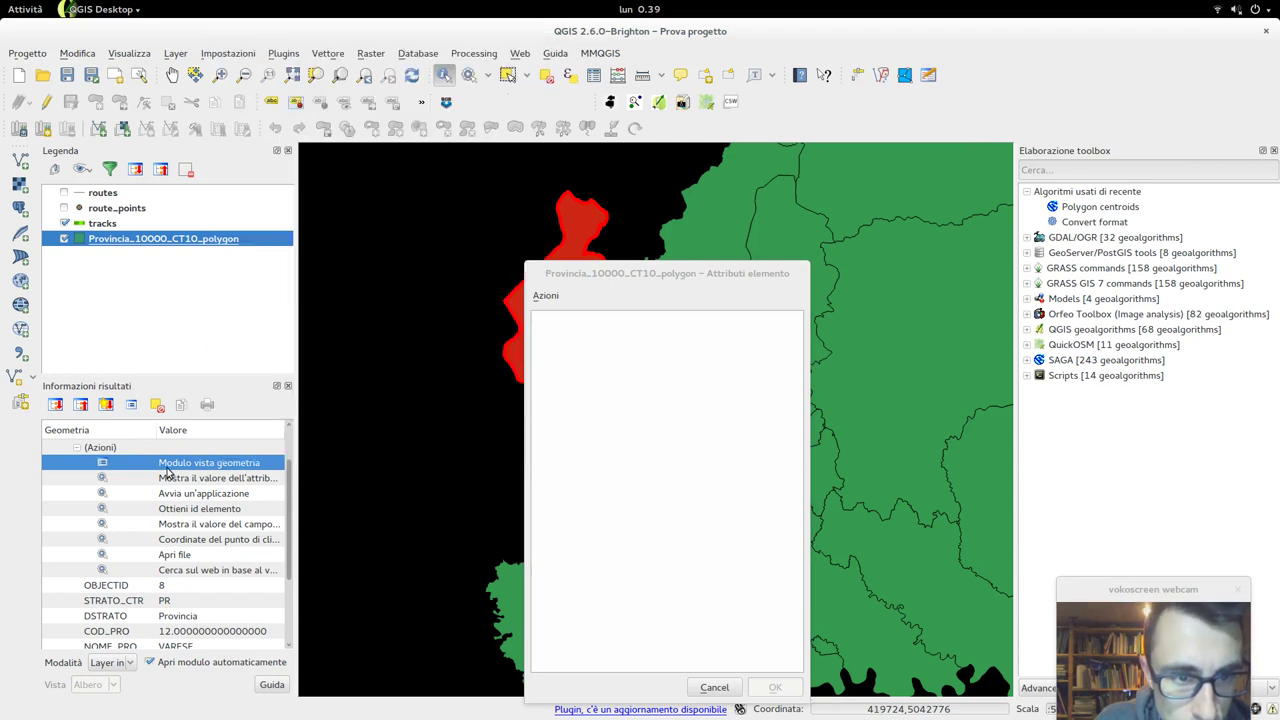
pyautogui.click(714, 687)
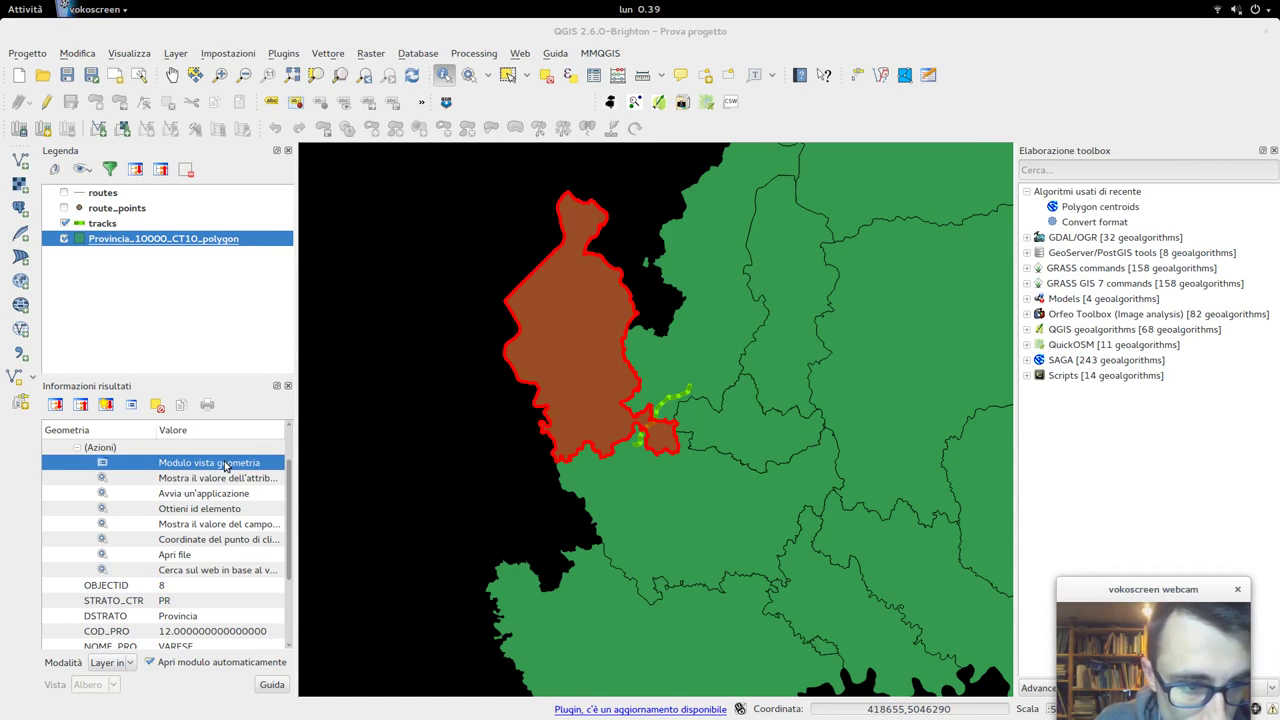
# Set the identify mode to "Tutti i livelli" and identify all features at a point along the track on the map.
pyautogui.click(130, 662)
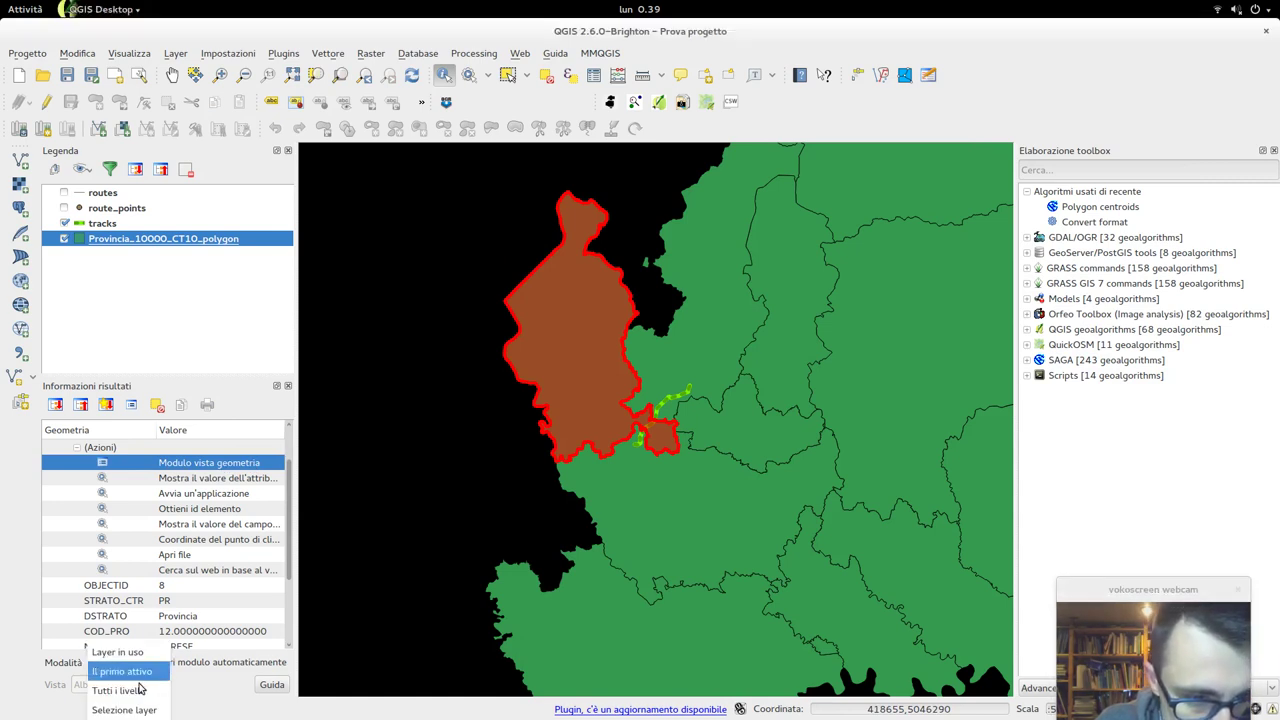
pyautogui.click(118, 691)
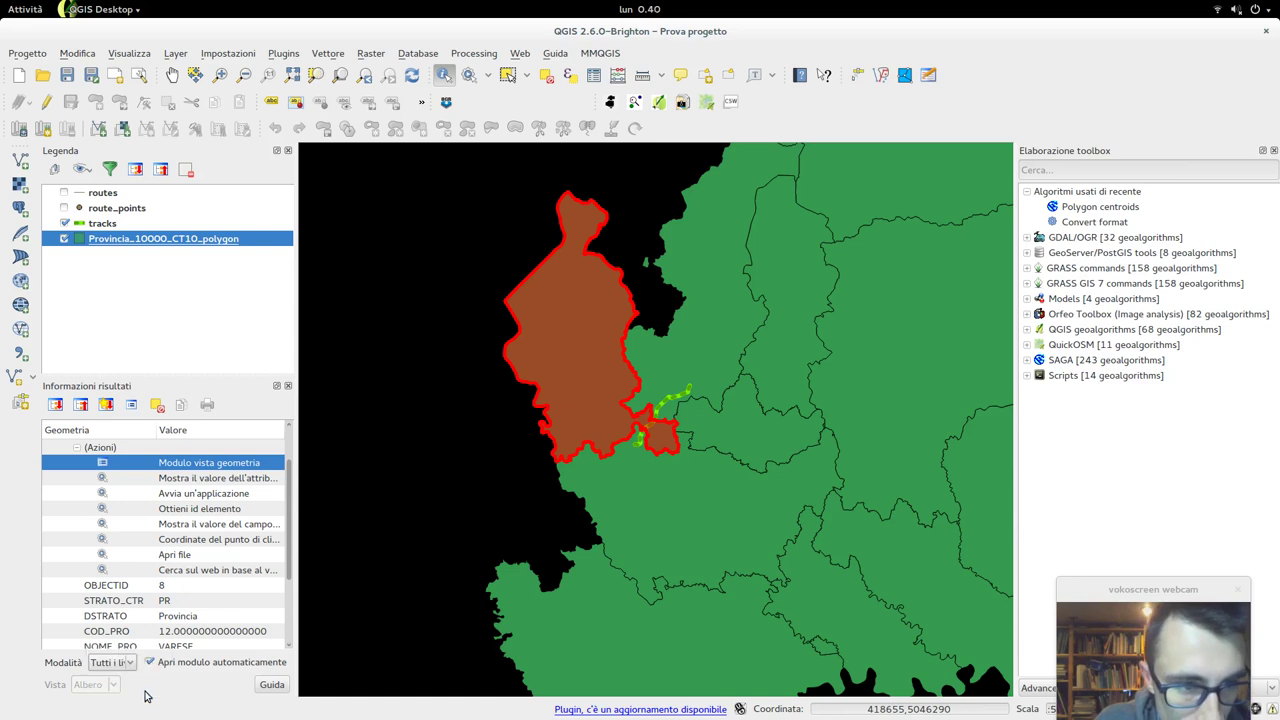
pyautogui.click(654, 429)
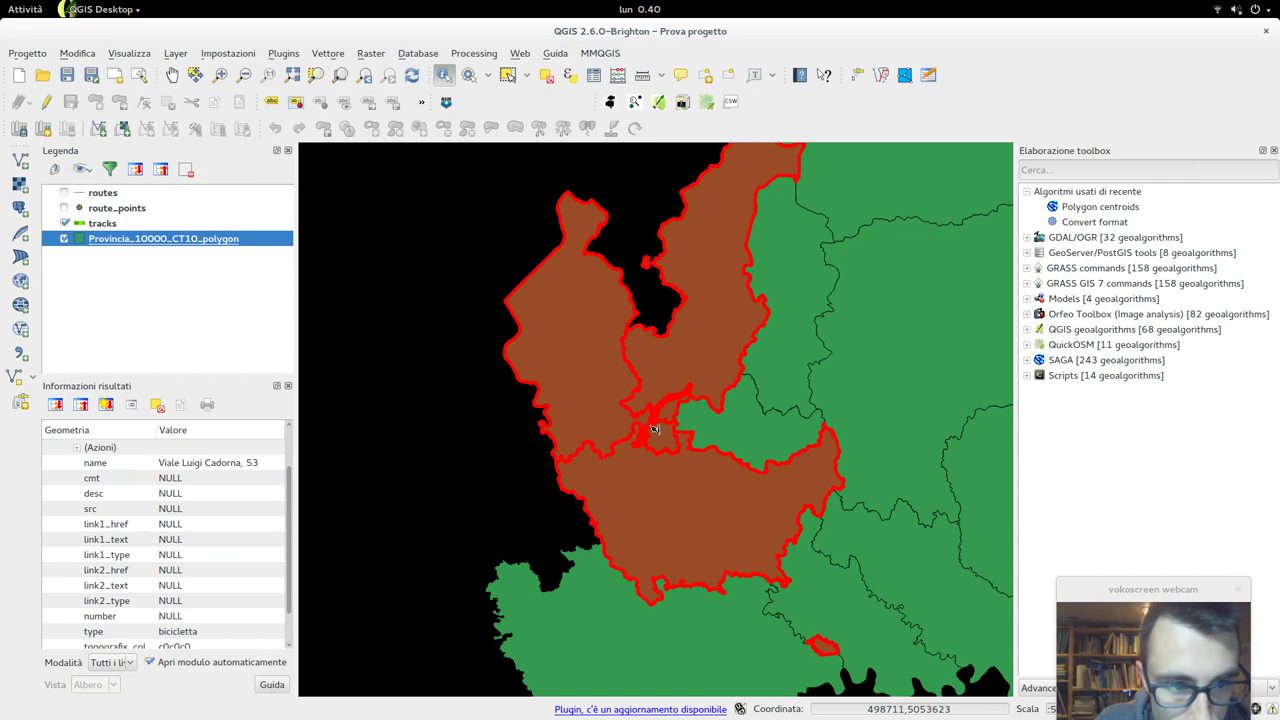
# Identify the Monza e della Brianza province polygon on the map and dismiss its attribute form.
pyautogui.click(125, 664)
pyautogui.click(115, 662)
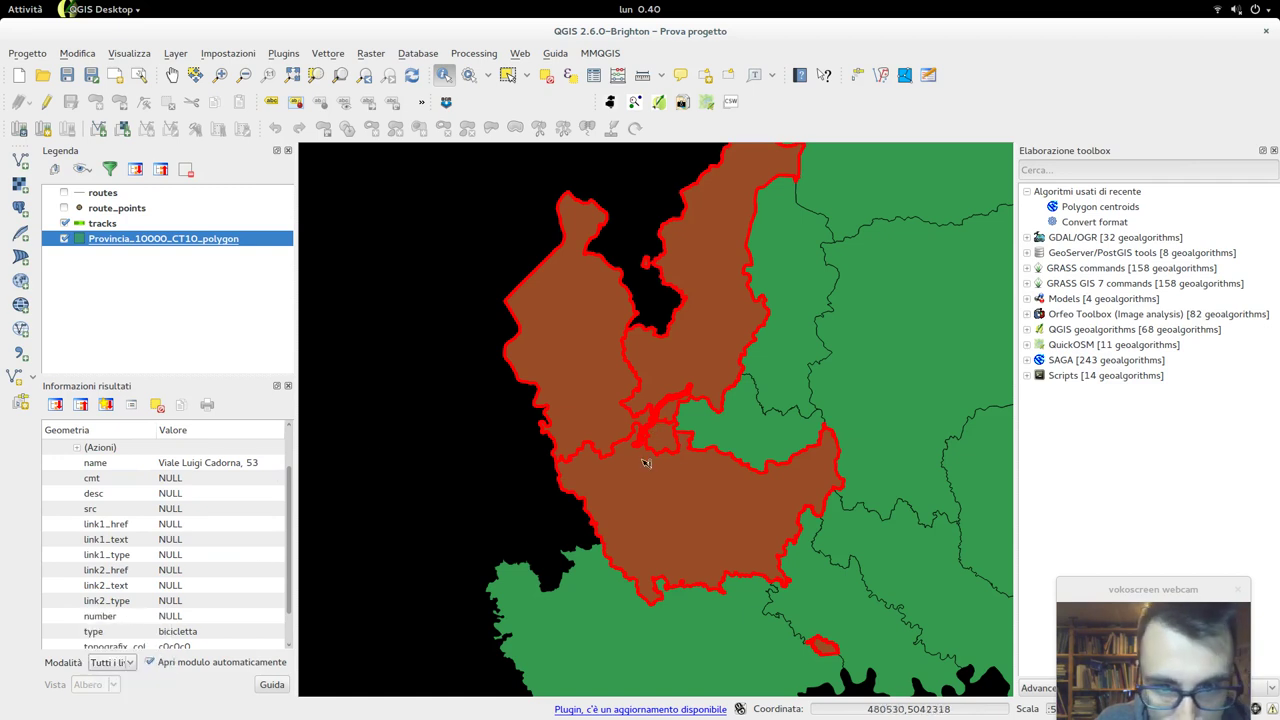
pyautogui.click(707, 434)
pyautogui.click(715, 704)
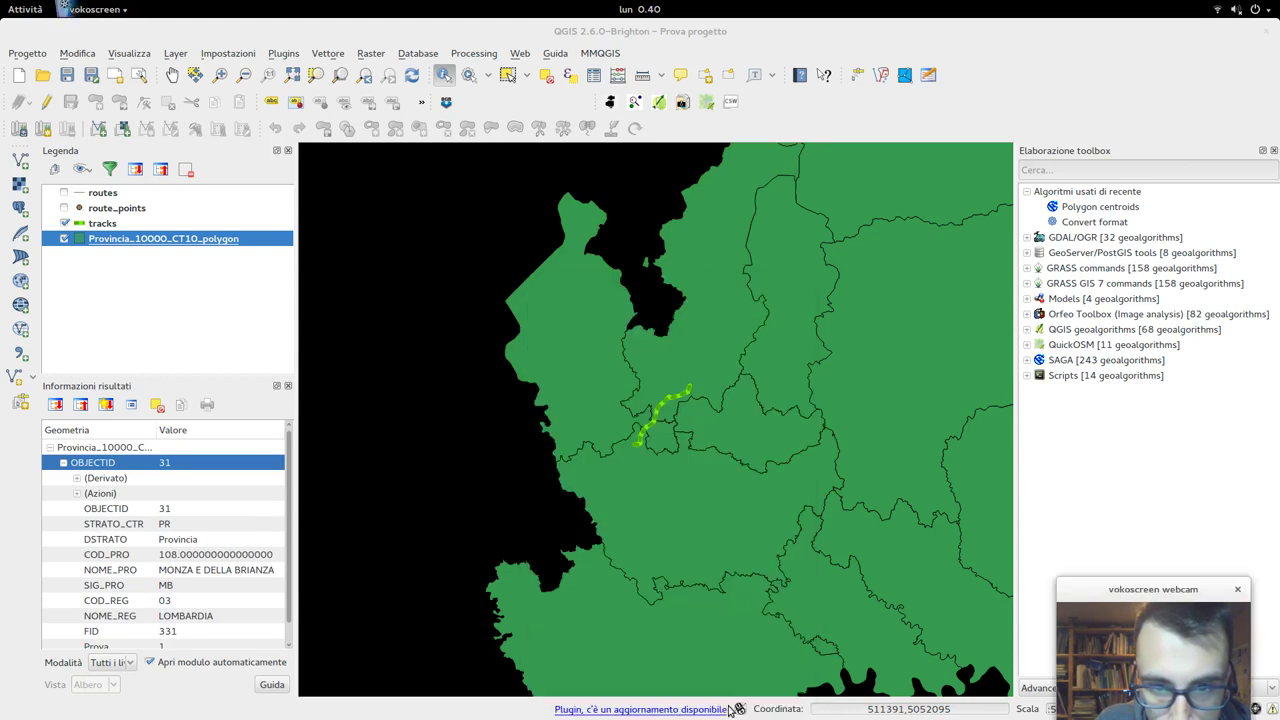
# Turn off "Apri modulo automaticamente", identify the Monza province and a point along the track, and collapse the tracks results.
pyautogui.click(212, 664)
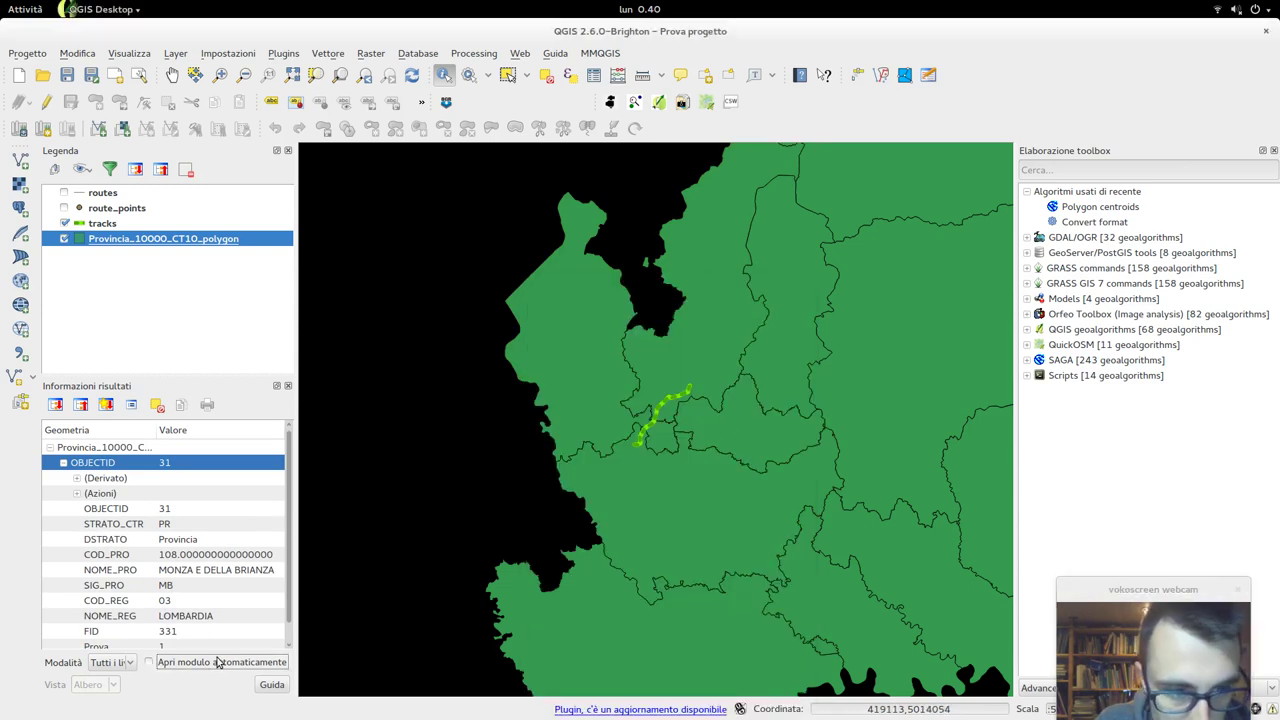
pyautogui.click(704, 410)
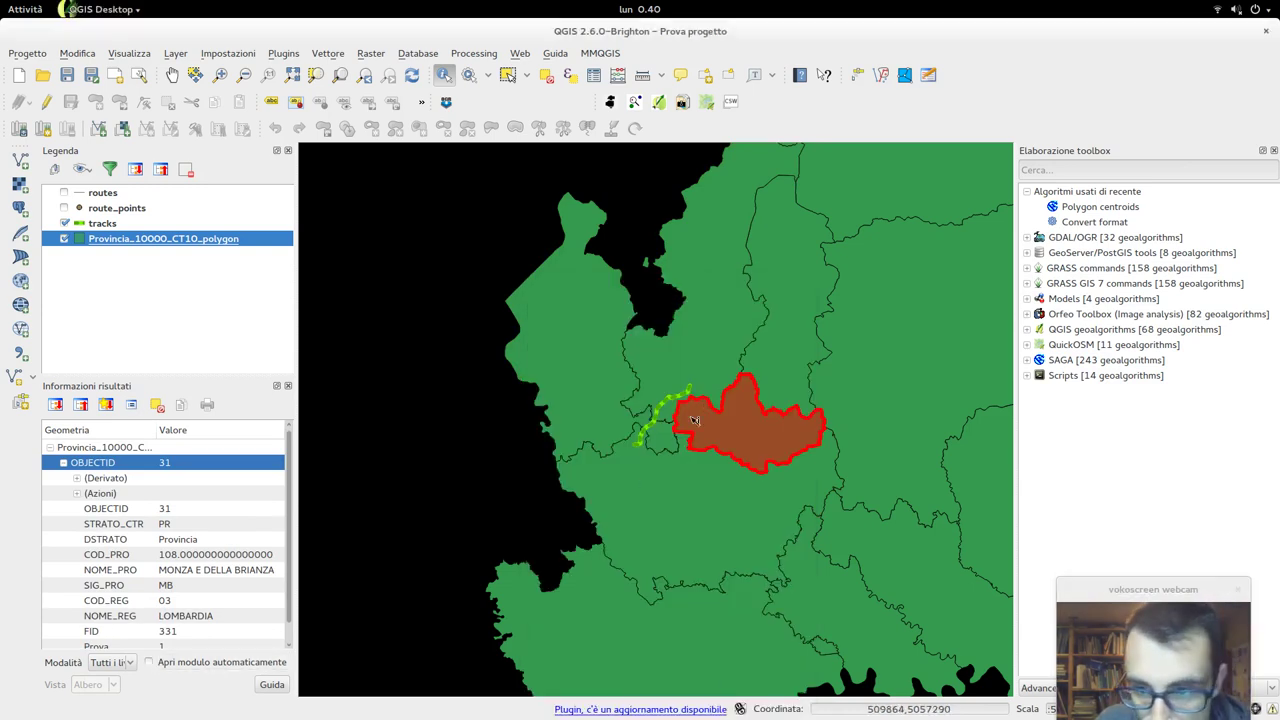
pyautogui.click(652, 425)
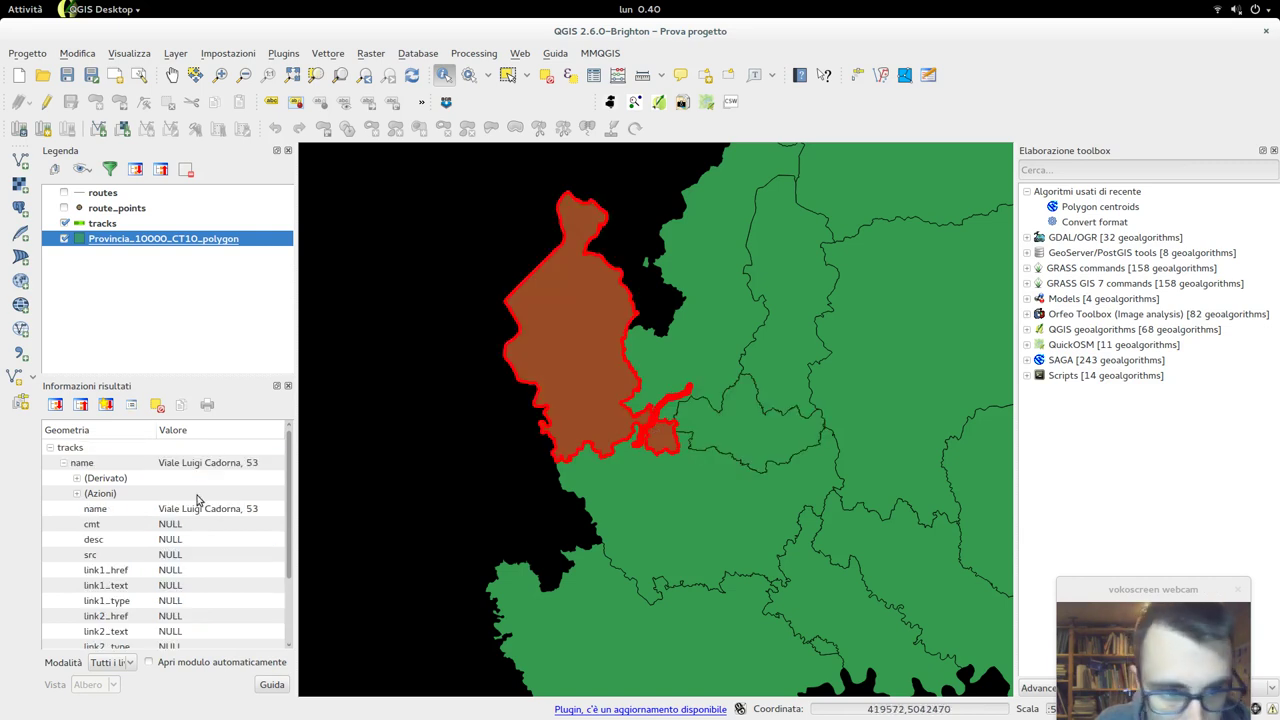
pyautogui.click(51, 450)
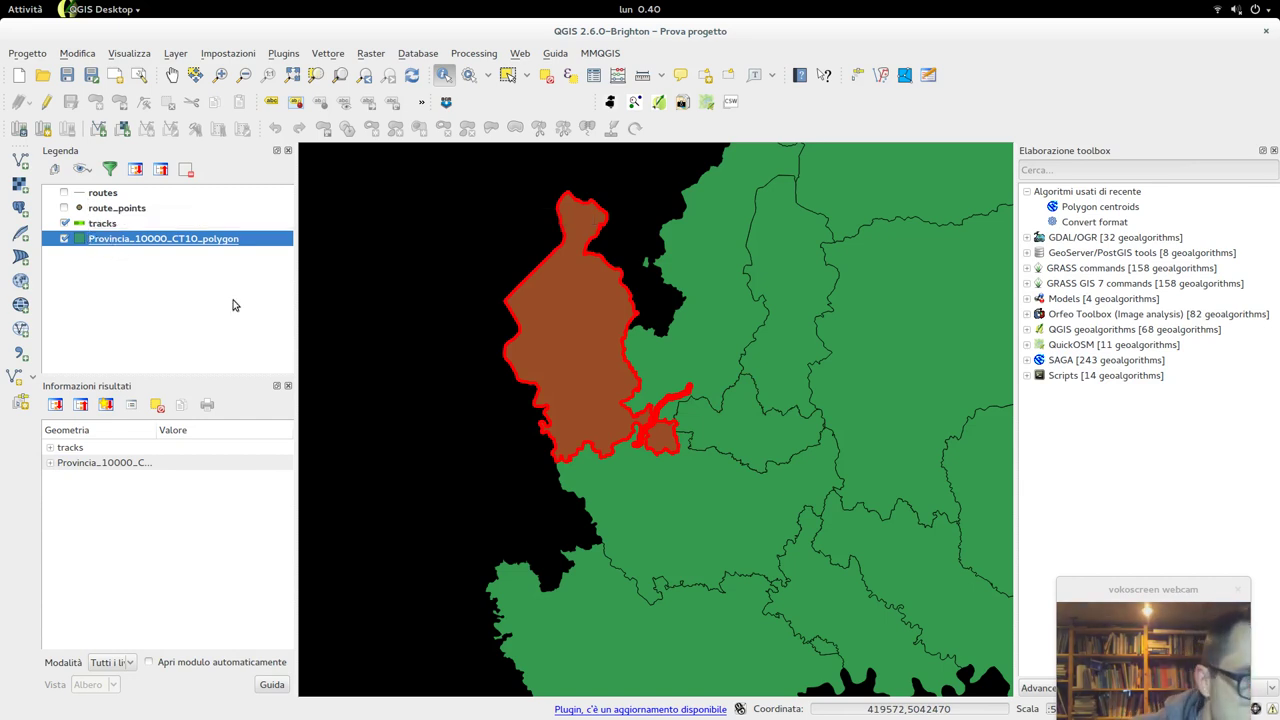
# Check the field list in the Provincia_10000_CT10_polygon layer properties and dismiss the dialog without changes.
pyautogui.doubleClick(184, 241)
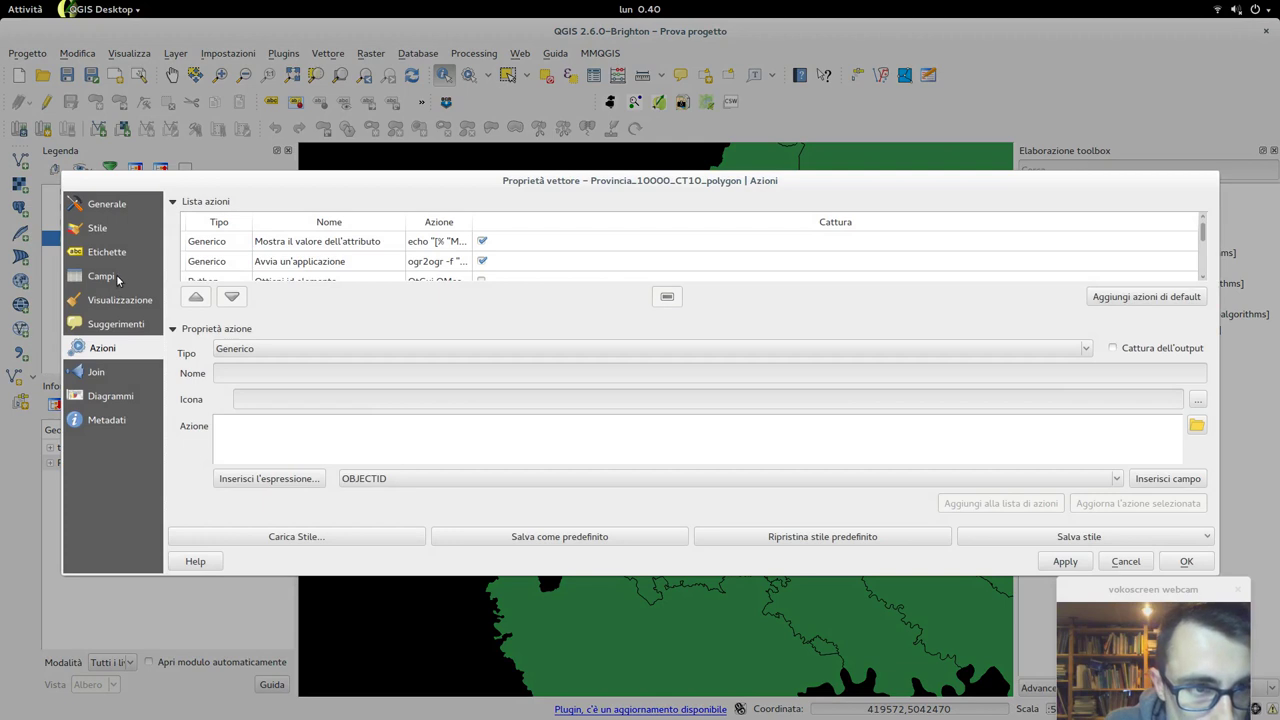
pyautogui.click(101, 277)
pyautogui.click(1126, 561)
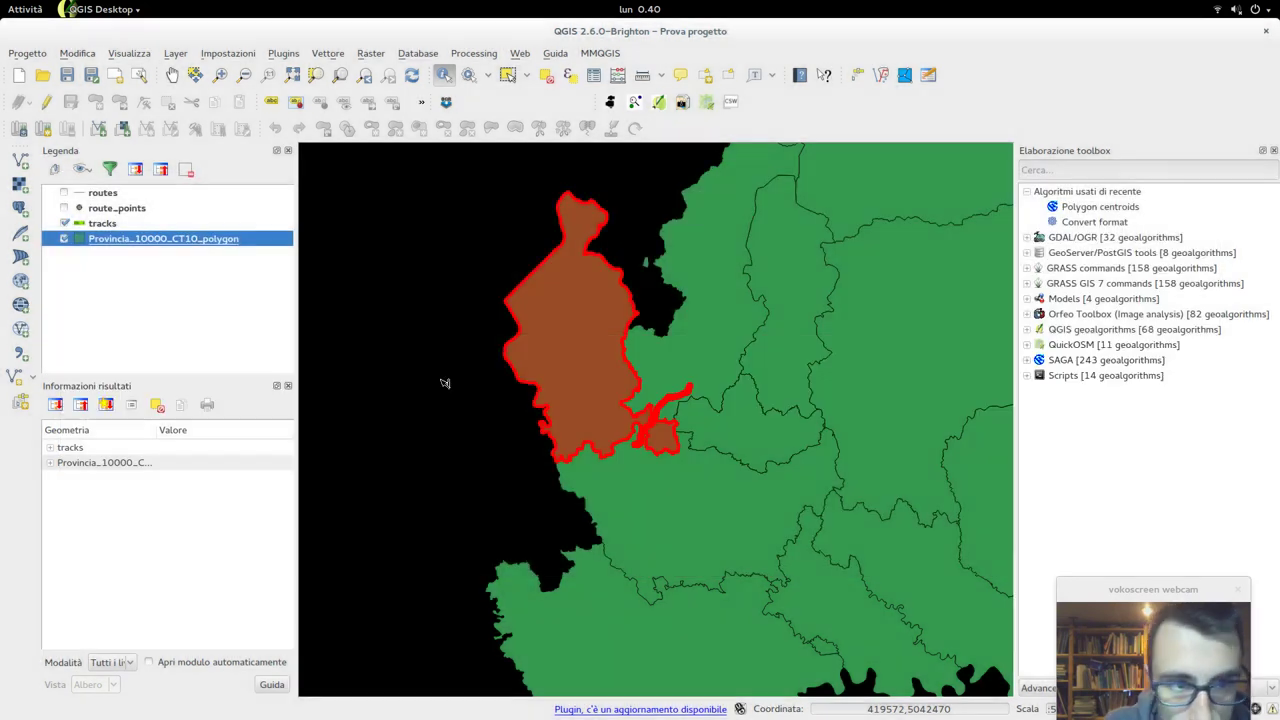
# Open the Provincia_10000_CT10_polygon attribute table, launch the field calculator from it, and enlarge the calculator window.
pyautogui.hotkey('ctrl', 'shift', 'f')
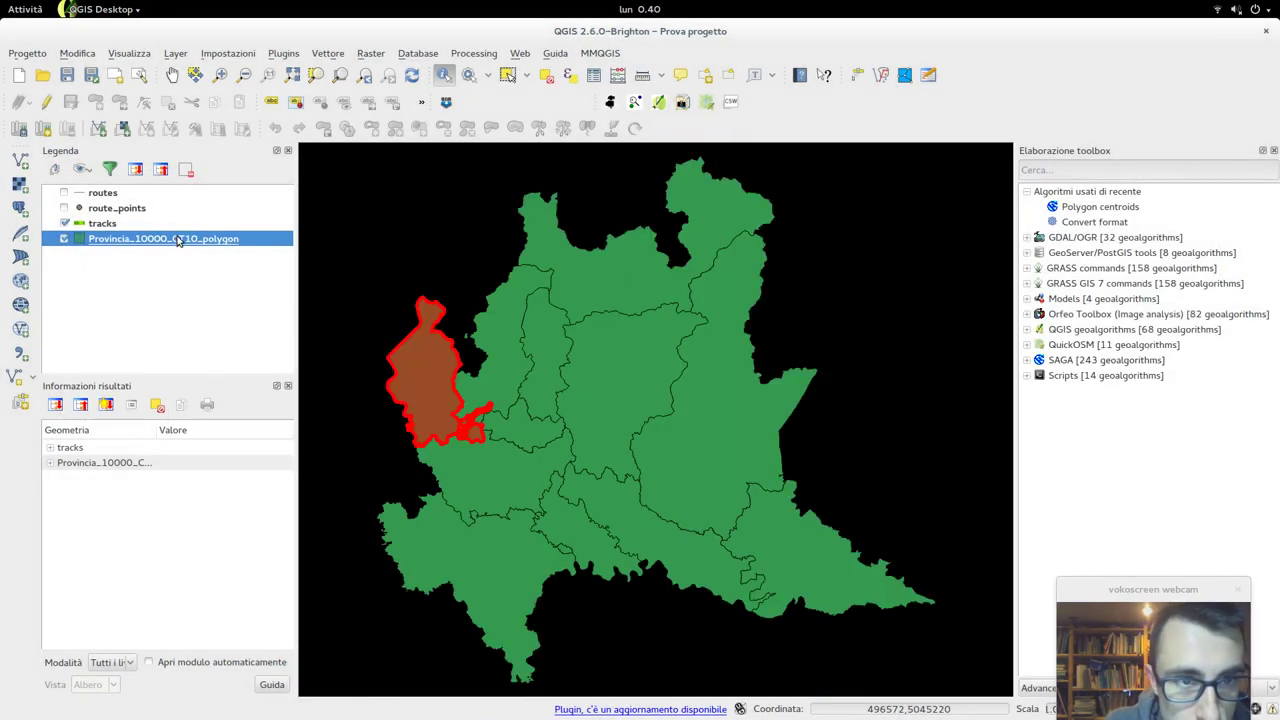
pyautogui.rightClick(207, 241)
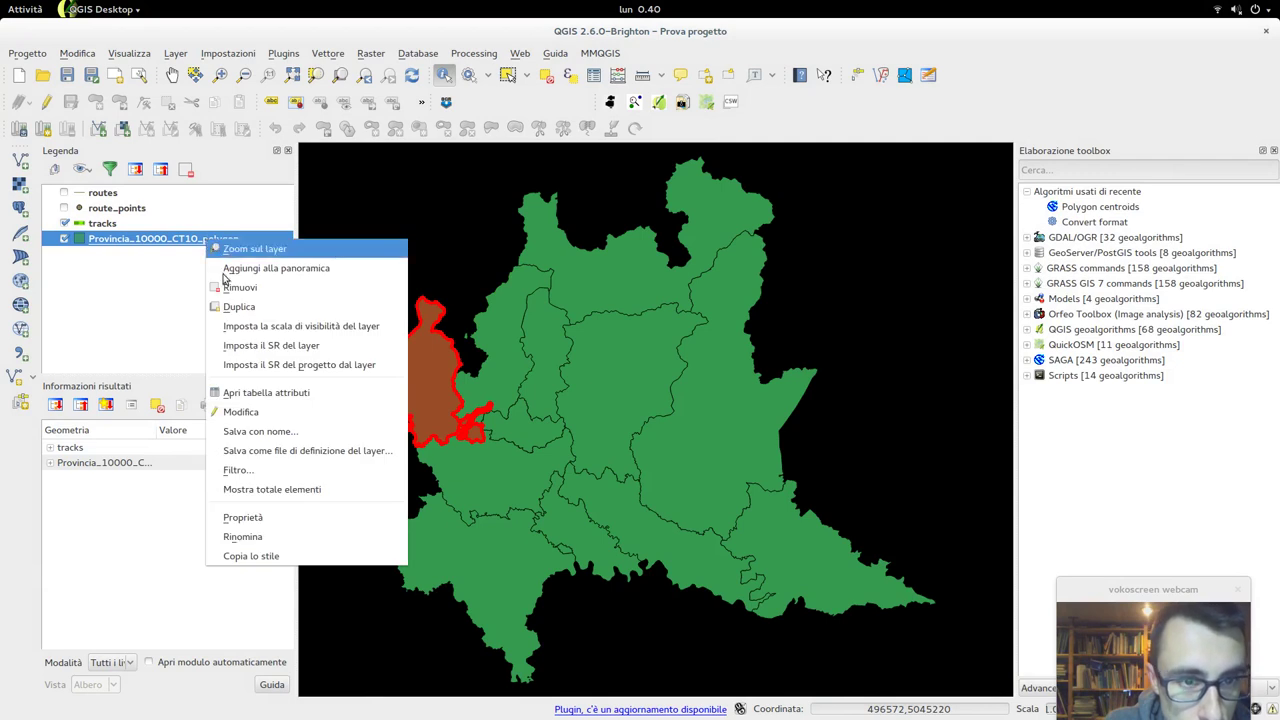
pyautogui.click(265, 393)
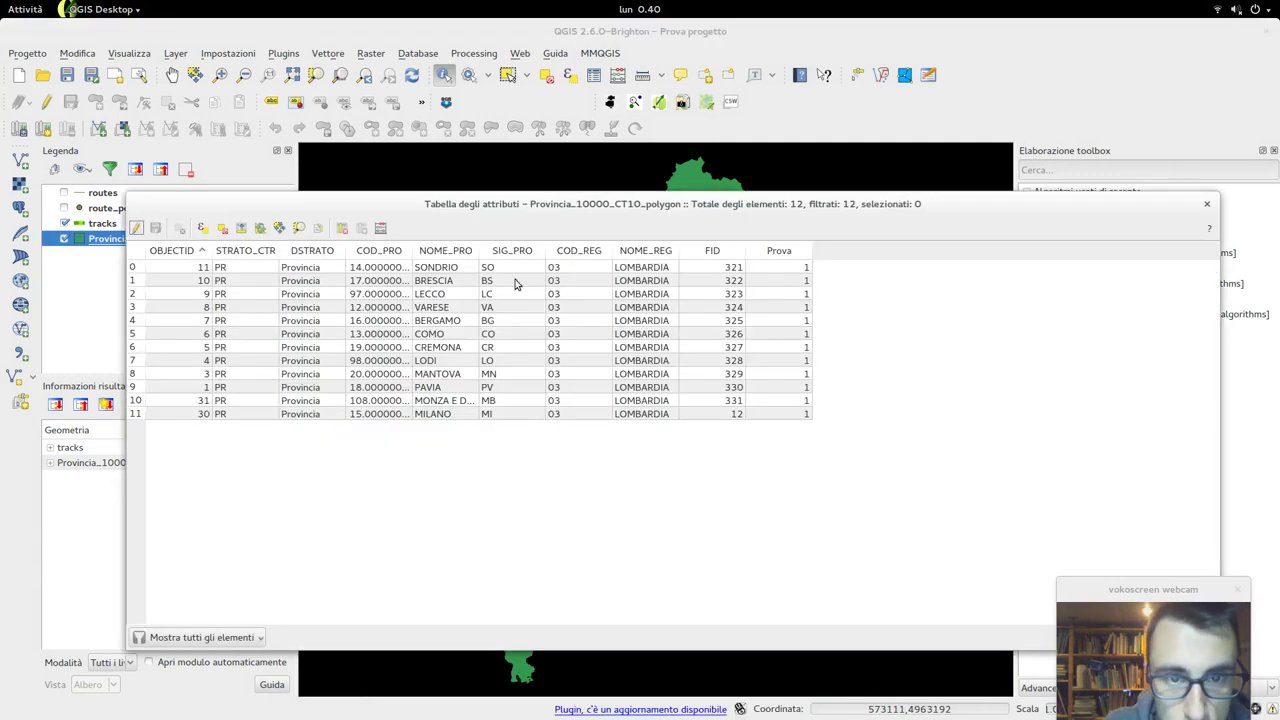
pyautogui.click(380, 228)
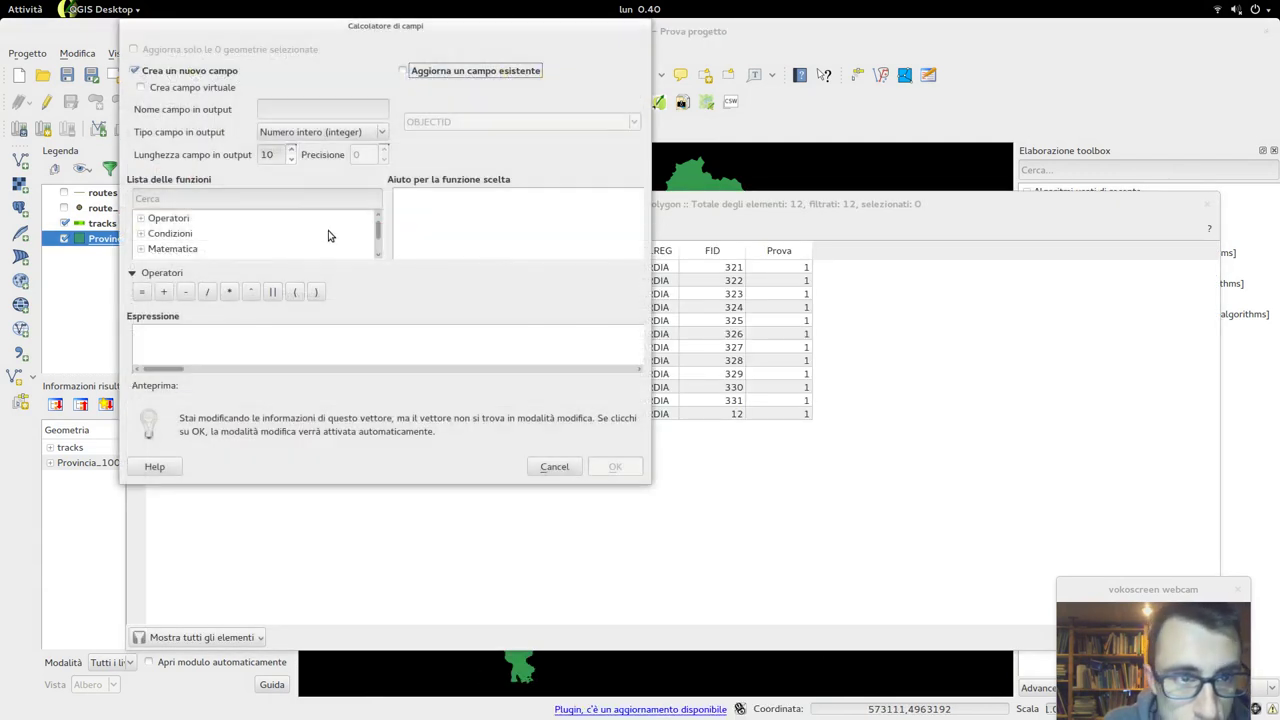
pyautogui.moveTo(490, 479); pyautogui.dragTo(490, 648)
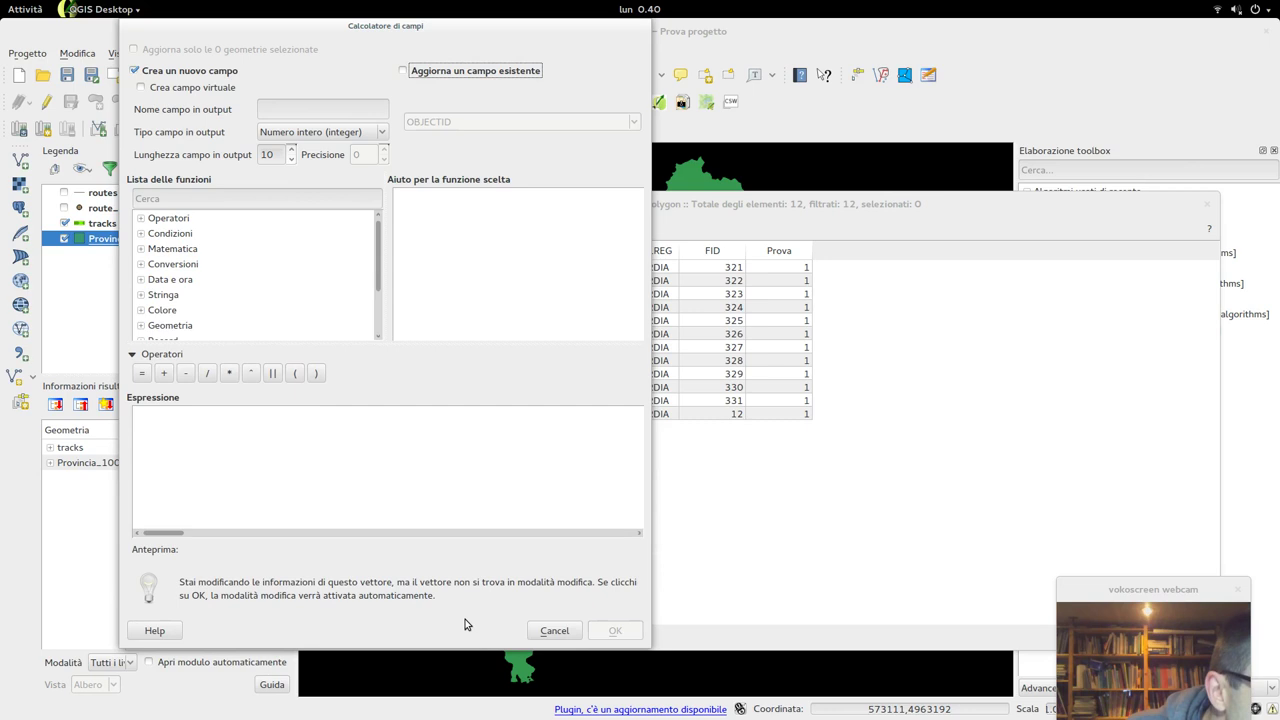
# Browse the field calculator's function groups, expanding and collapsing "Campi e valori" and other categories to examine their contents.
pyautogui.scroll(-2, 251, 260)
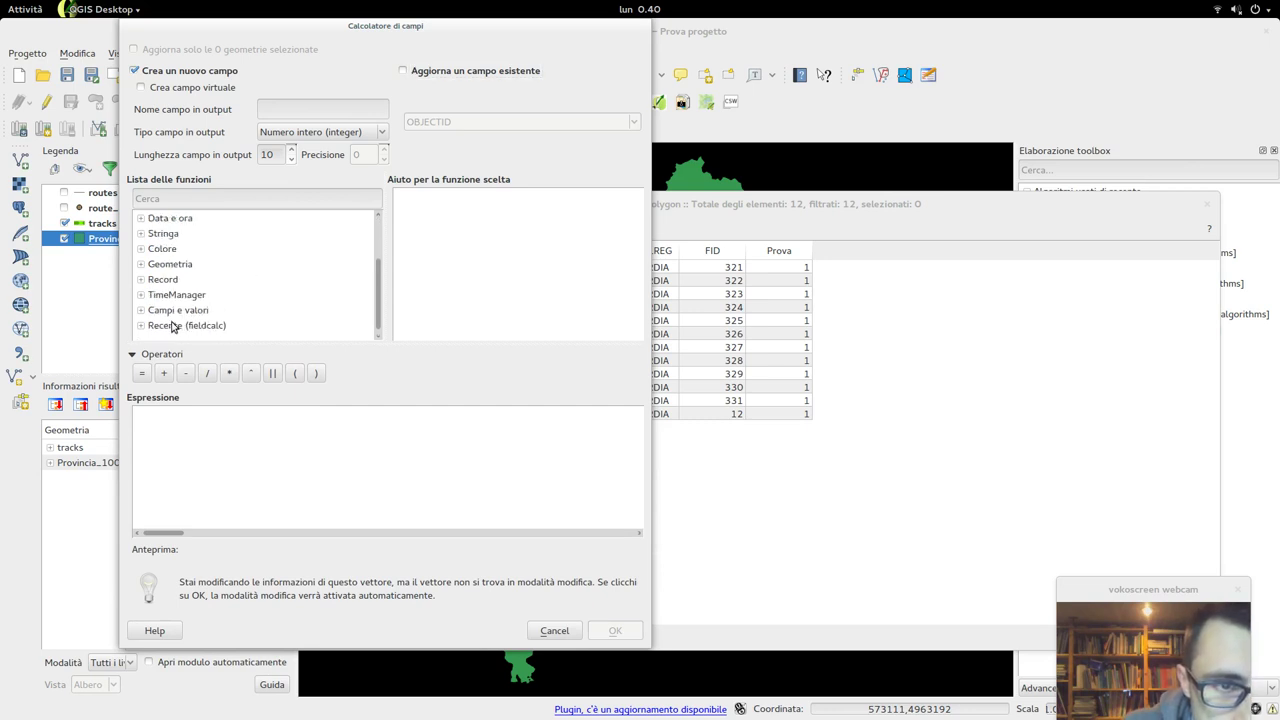
pyautogui.click(142, 311)
pyautogui.scroll(-2, 172, 317)
pyautogui.scroll(1, 171, 314)
pyautogui.click(141, 266)
pyautogui.scroll(1, 141, 268)
pyautogui.click(141, 280)
pyautogui.click(141, 279)
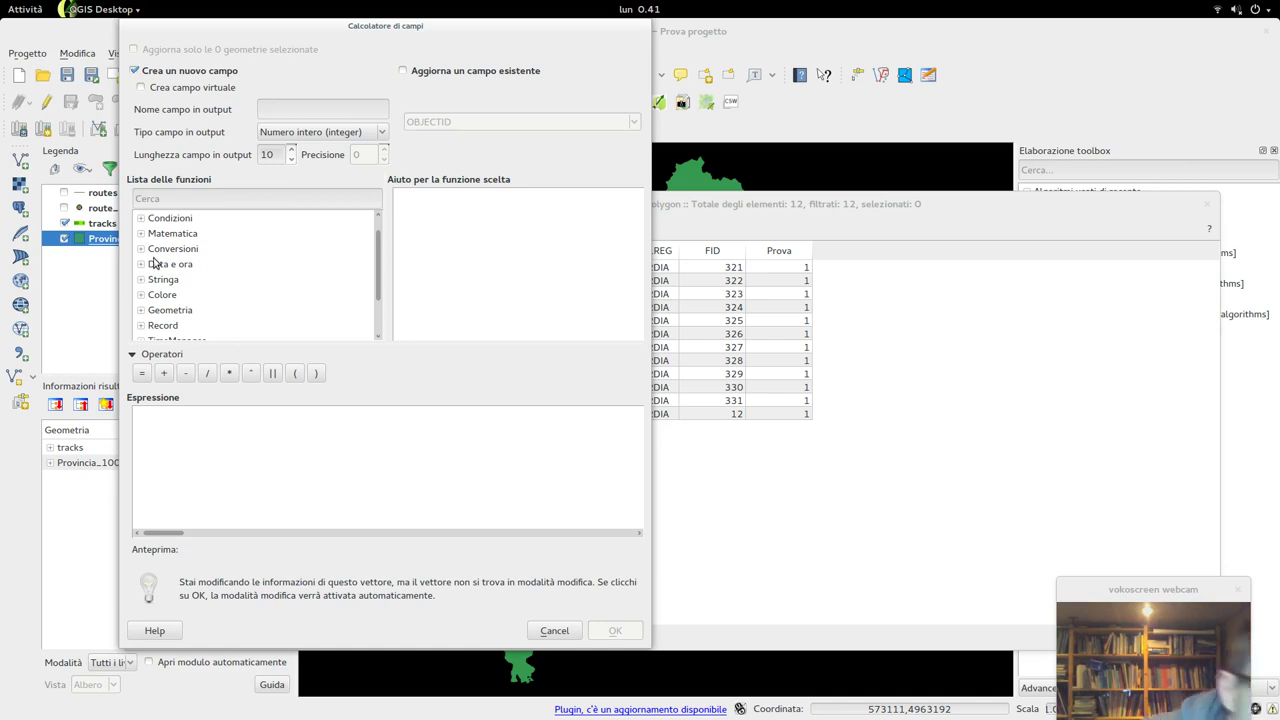
# Filter the calculator's function list by "$" and insert $currentfeature from the Record group into the expression.
pyautogui.click(181, 202)
pyautogui.write('$')
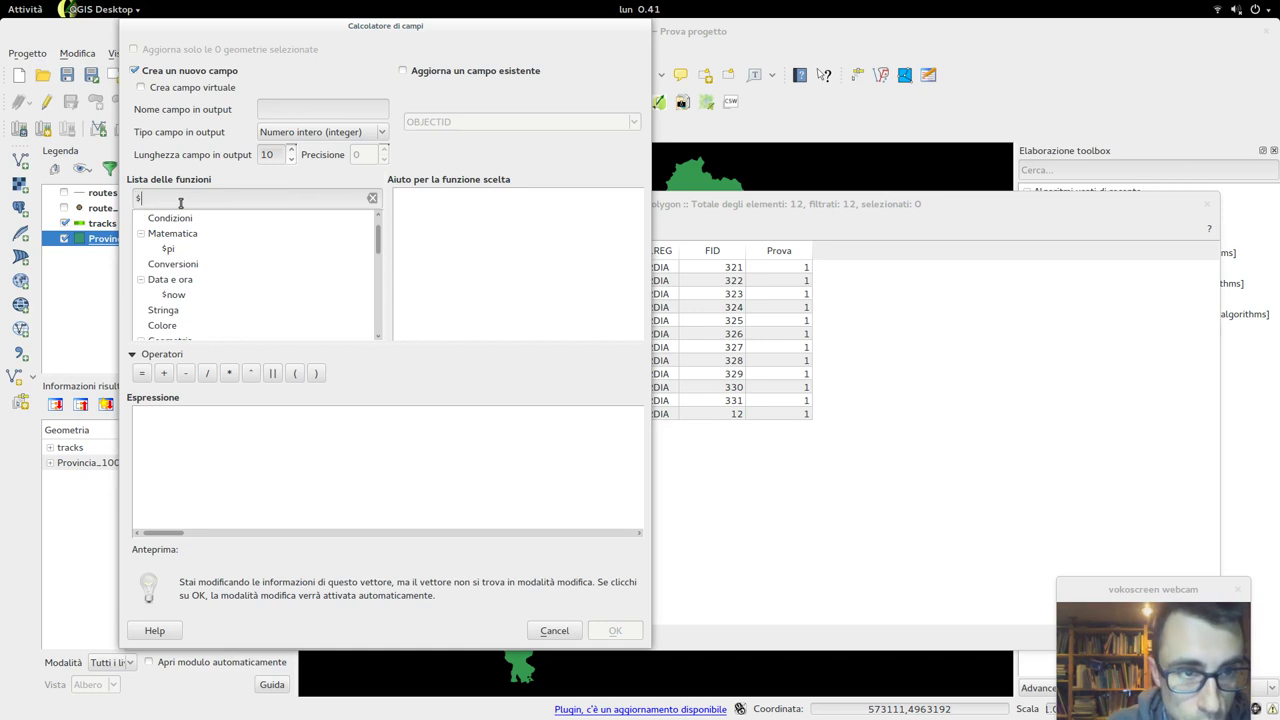
pyautogui.scroll(-2, 322, 284)
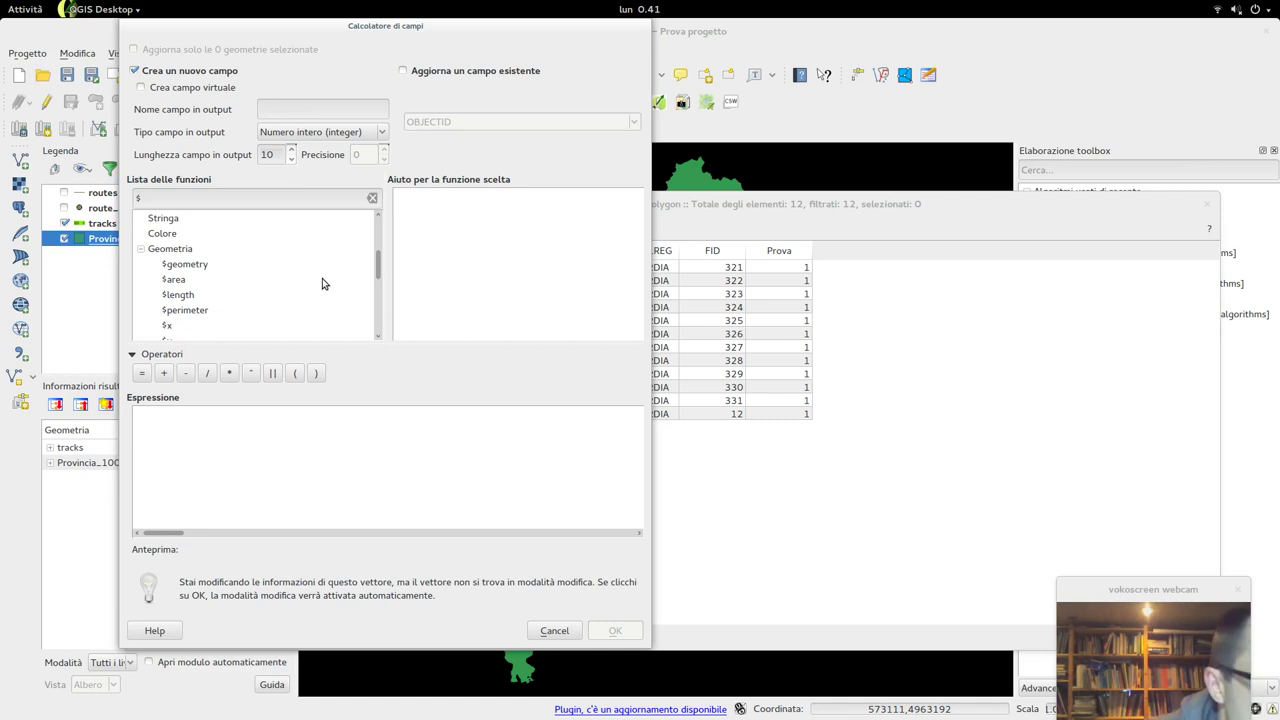
pyautogui.scroll(-2, 322, 280)
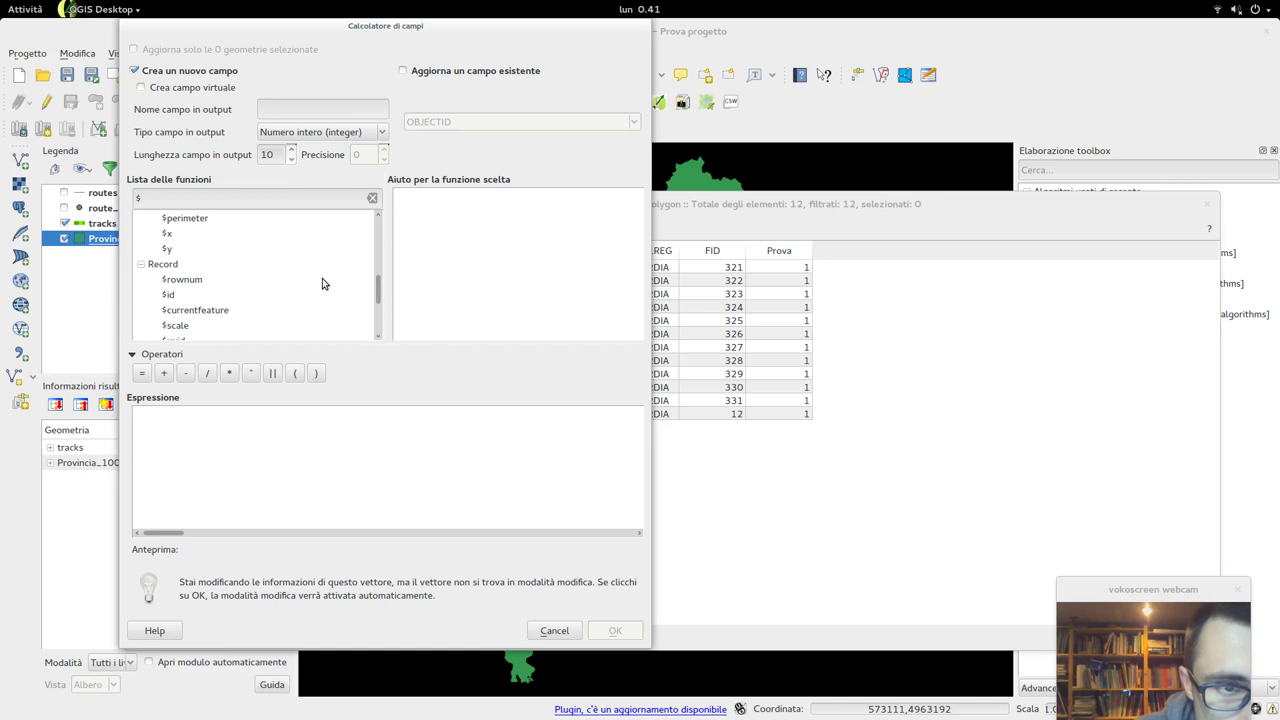
pyautogui.scroll(-1, 322, 278)
pyautogui.doubleClick(194, 266)
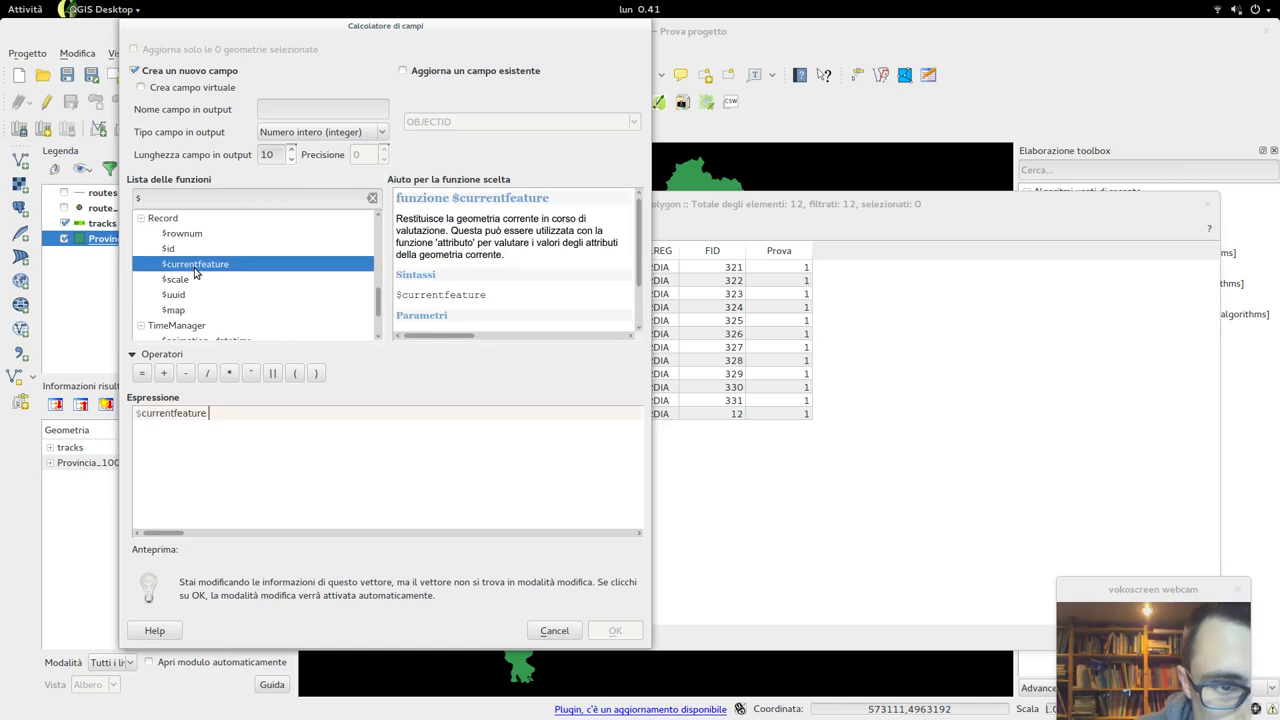
# Review the other "$" functions and the $currentfeature help, discard the field calculation, and close the attribute table.
pyautogui.scroll(-1, 194, 272)
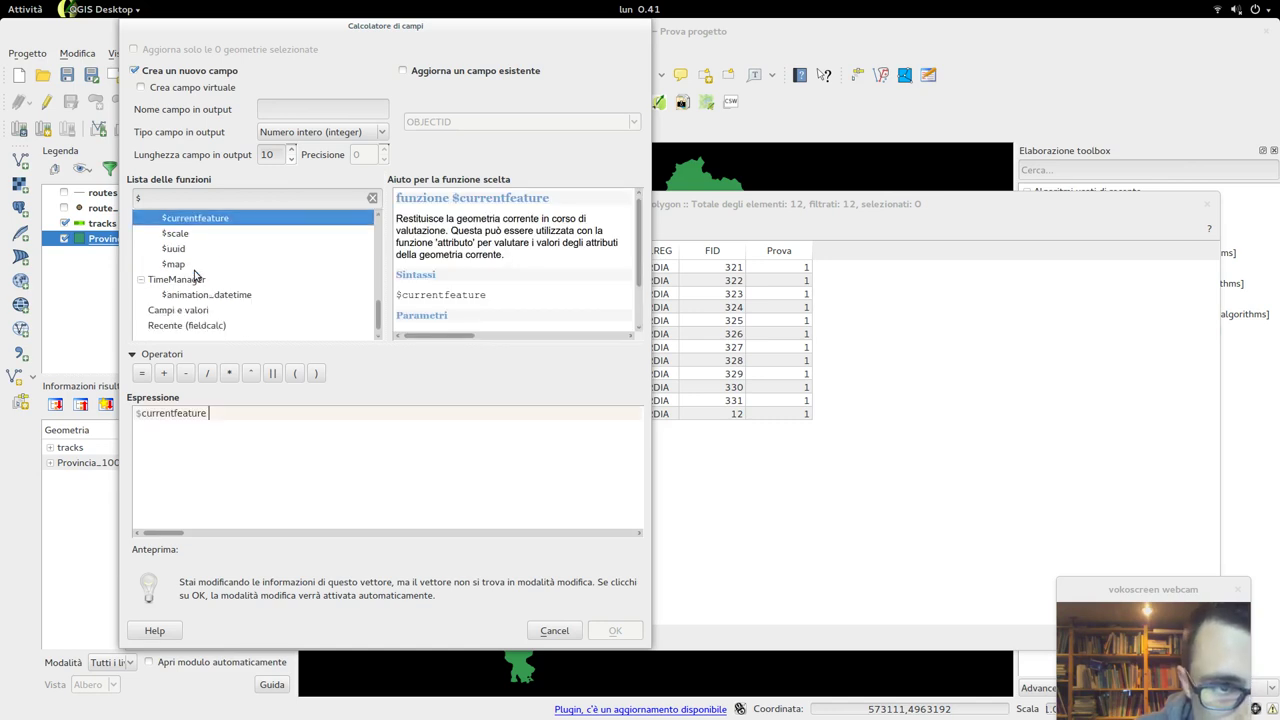
pyautogui.scroll(2, 208, 292)
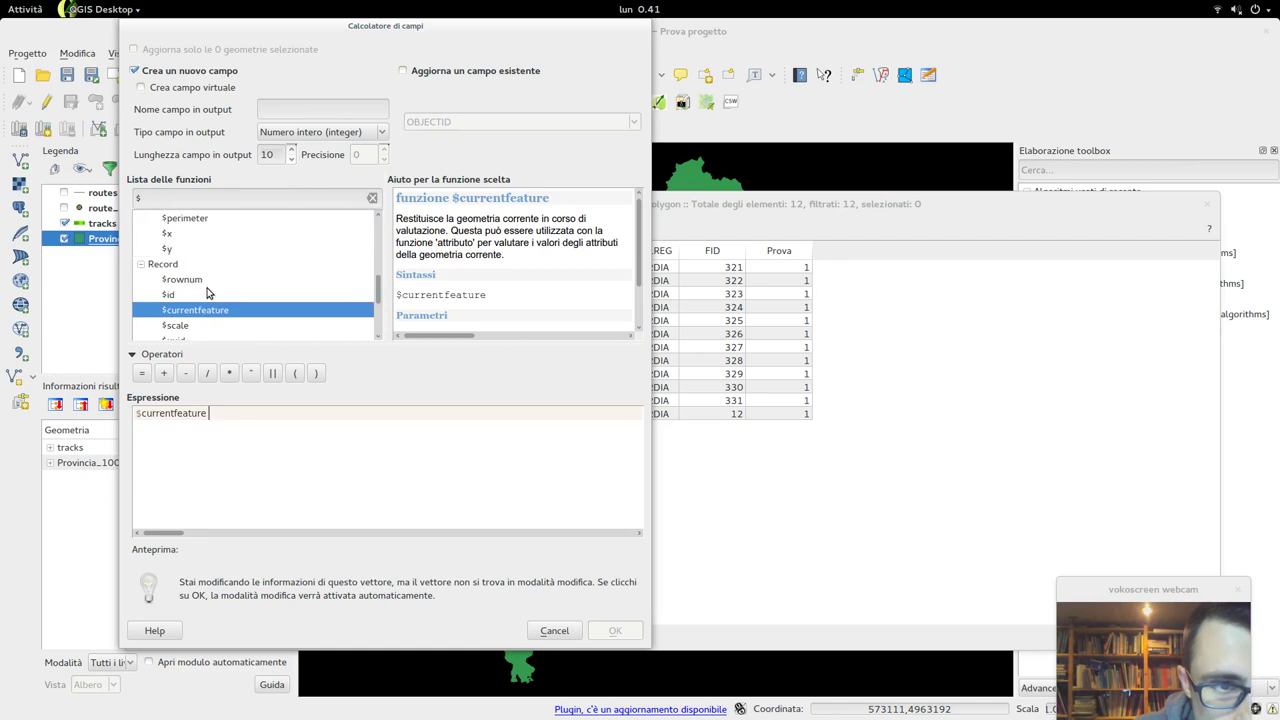
pyautogui.scroll(5, 208, 292)
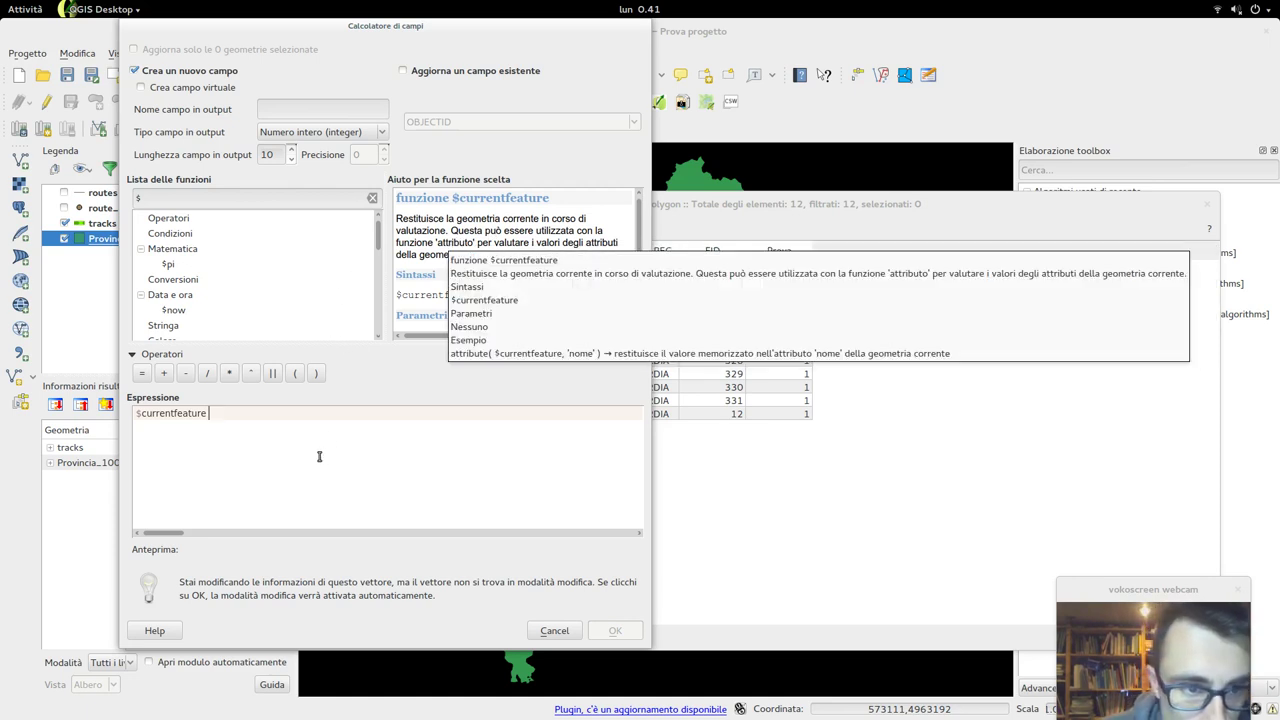
pyautogui.click(554, 630)
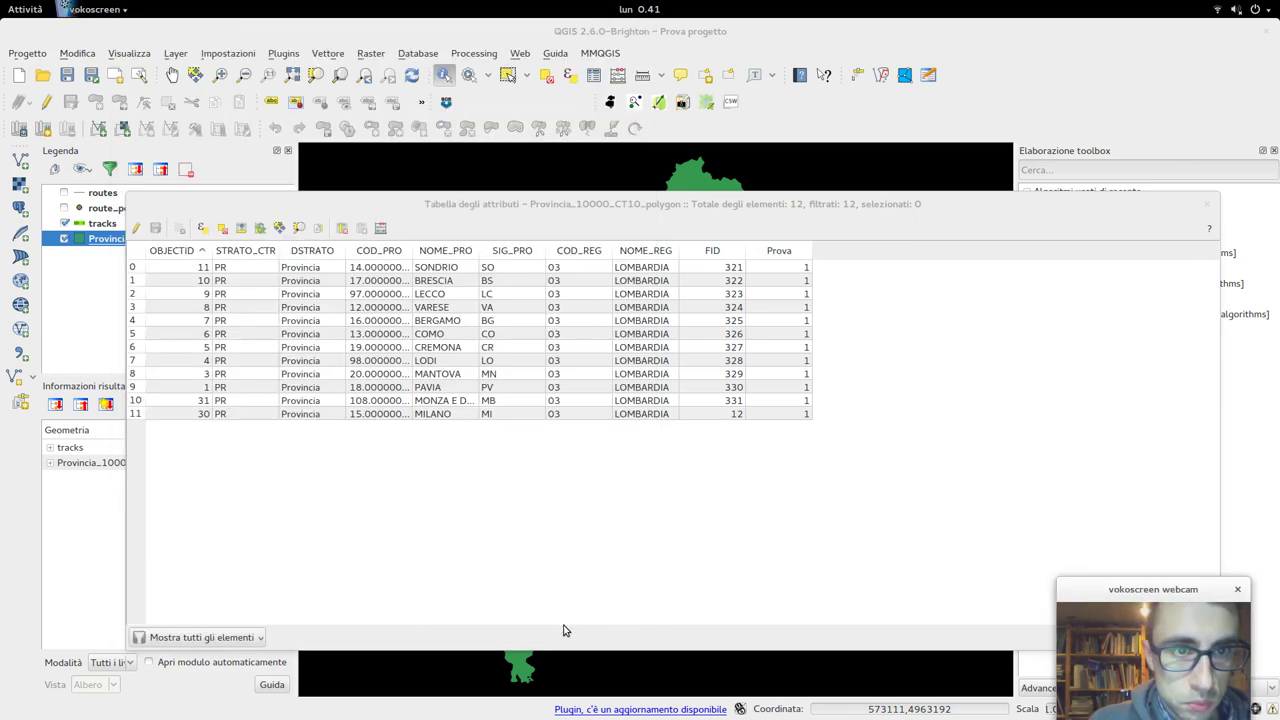
pyautogui.click(1209, 207)
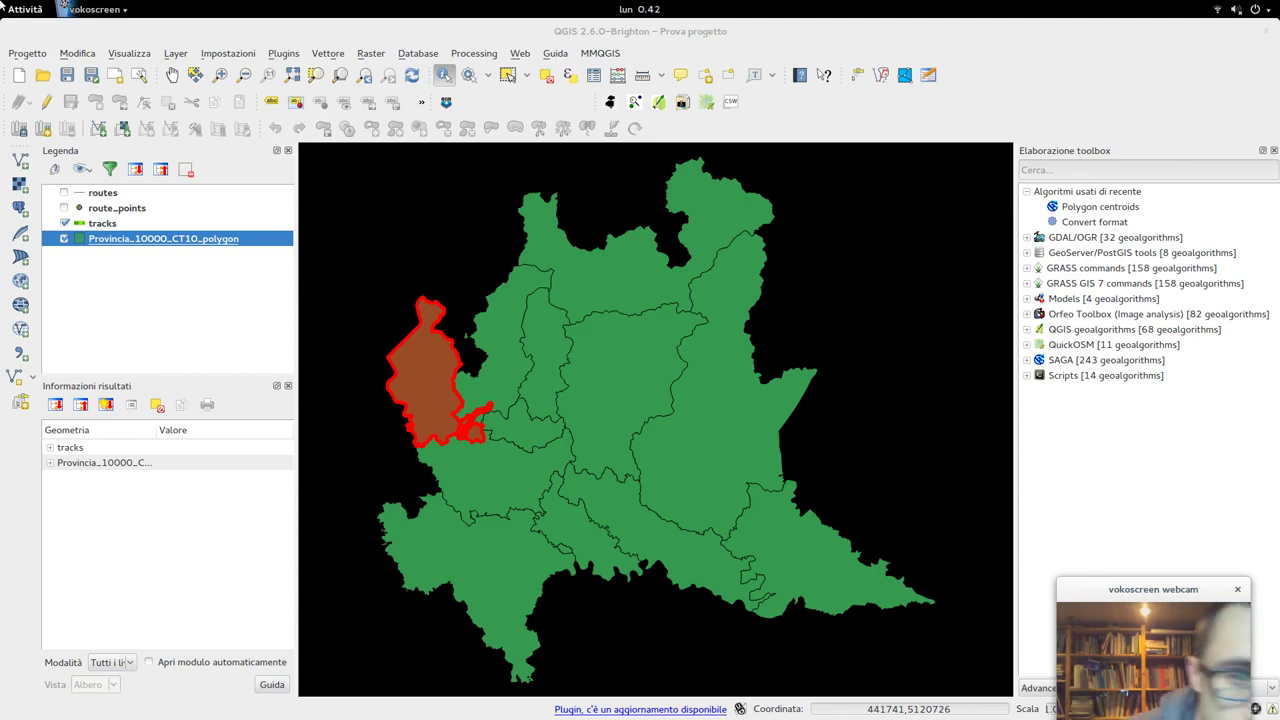
# Open the Provincia_10000_CT10_polygon layer properties and switch its style from a single symbol to Categorizzato.
pyautogui.moveTo(3, 5)
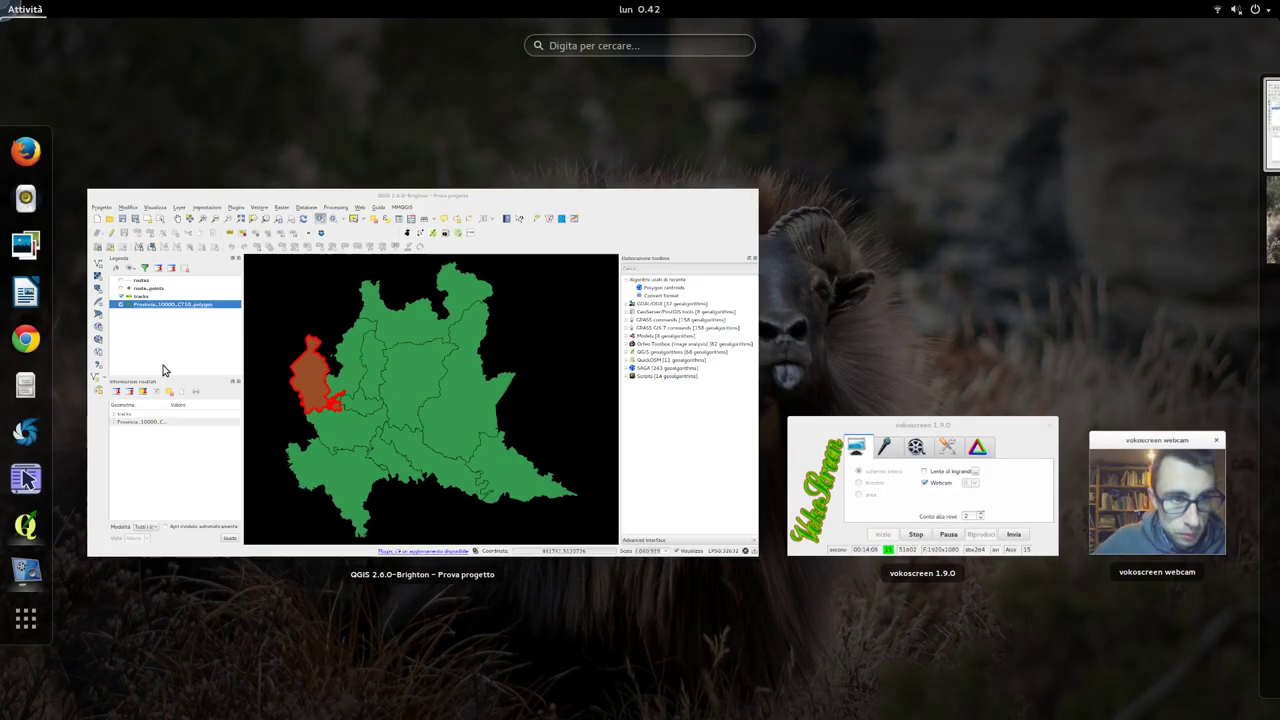
pyautogui.click(210, 228)
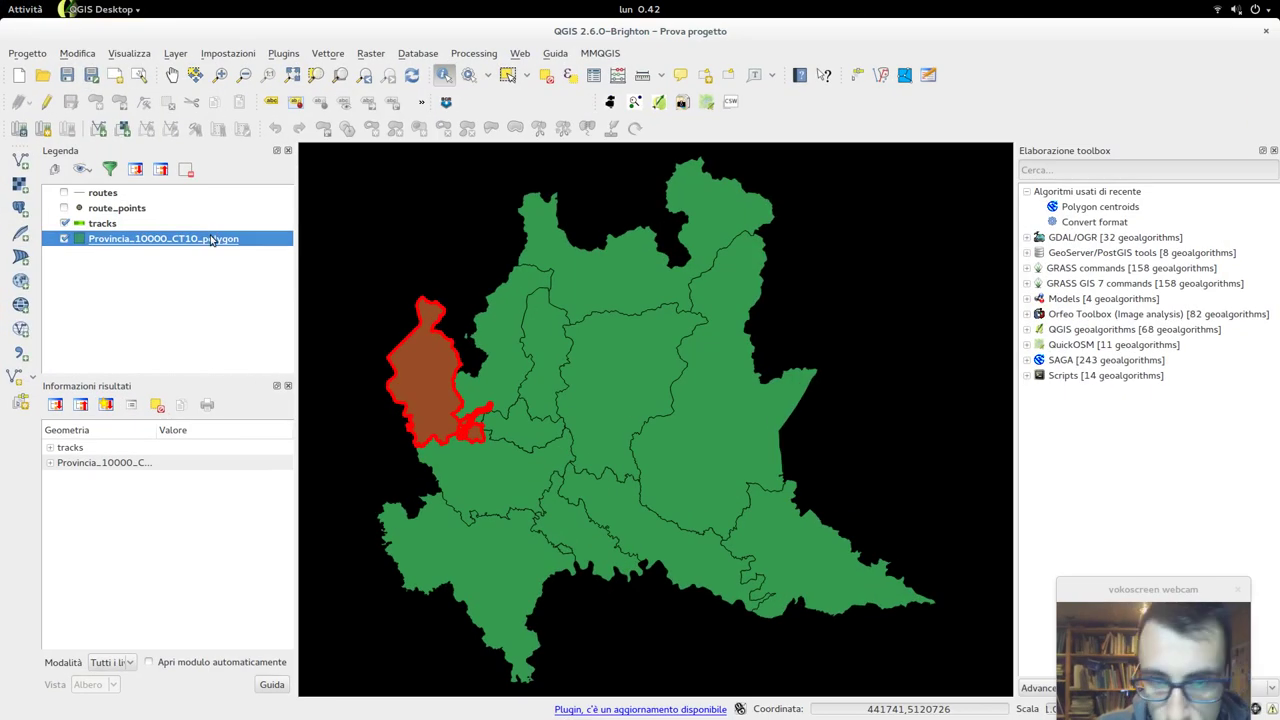
pyautogui.doubleClick(213, 240)
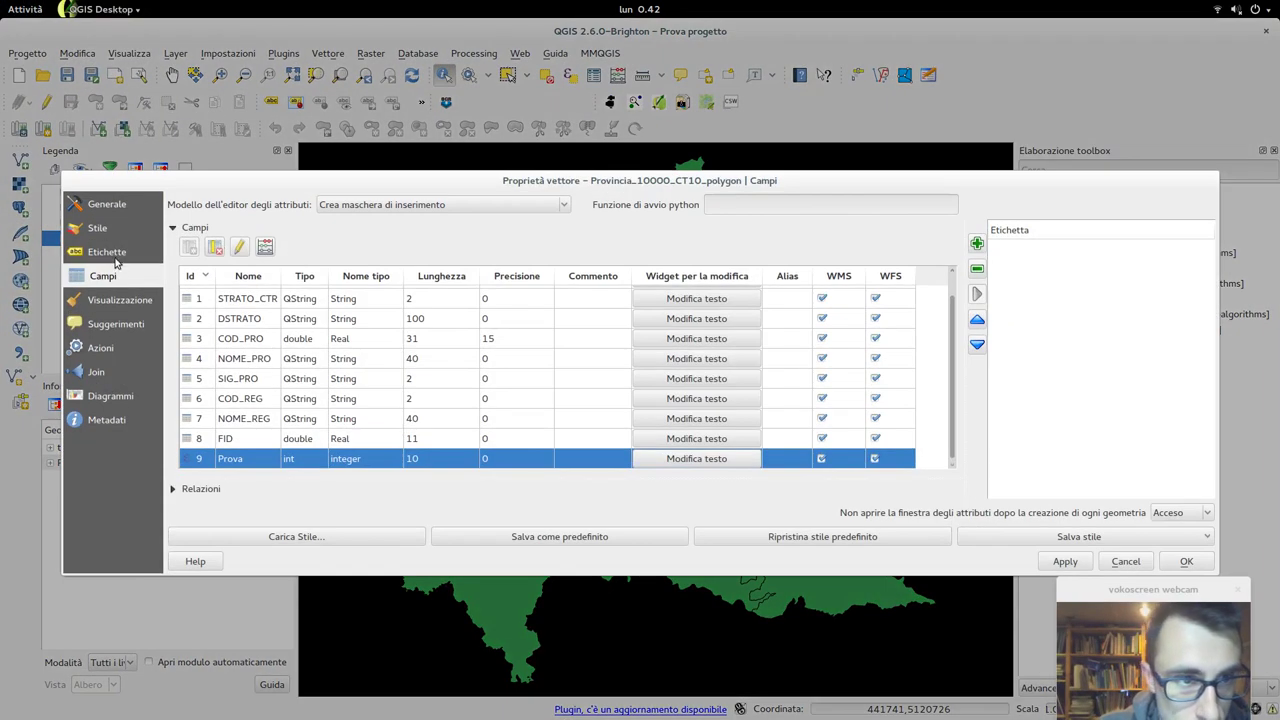
pyautogui.click(127, 260)
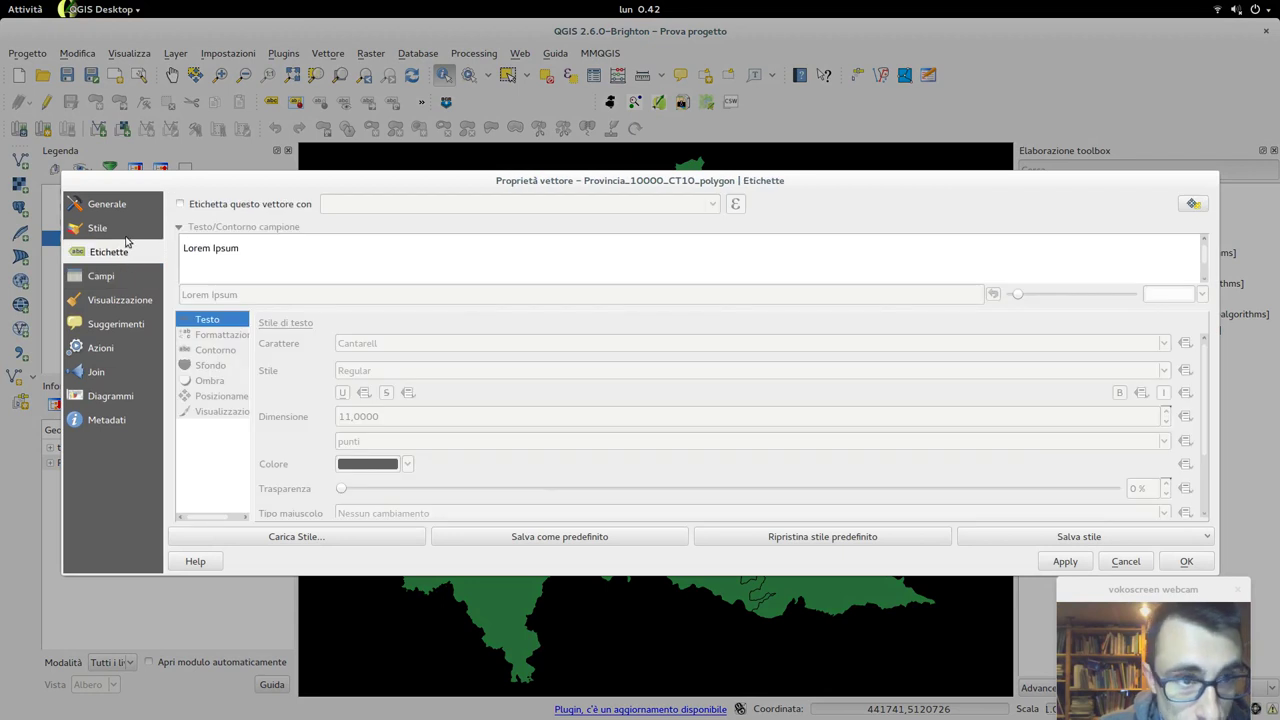
pyautogui.click(100, 229)
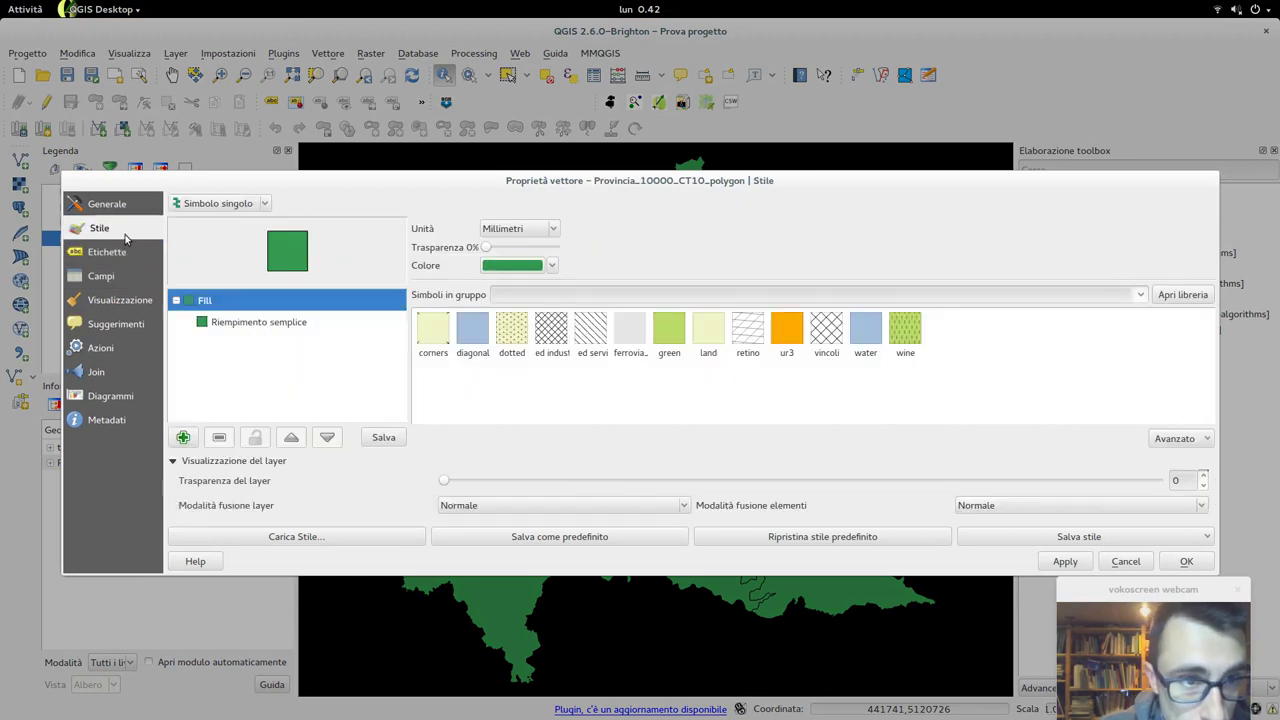
pyautogui.click(215, 203)
pyautogui.click(243, 225)
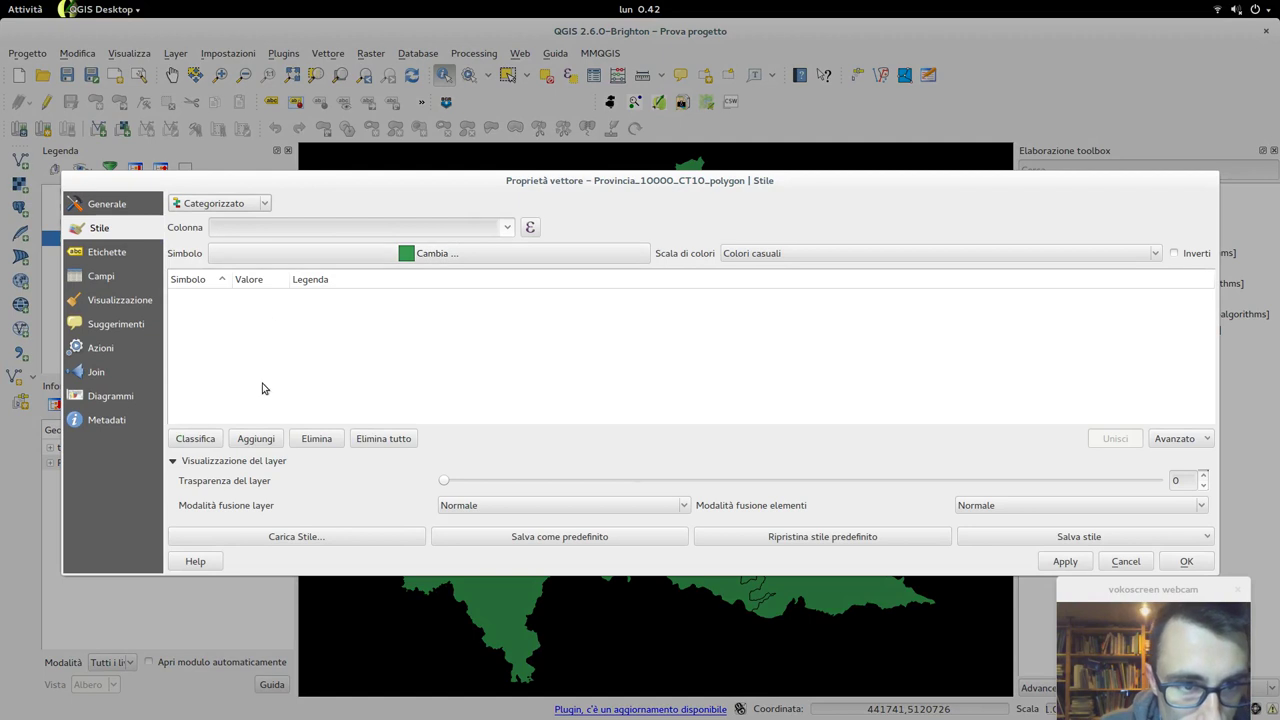
# Classify the provinces by the COD_PRO column with random colours and apply the style to the layer.
pyautogui.click(506, 227)
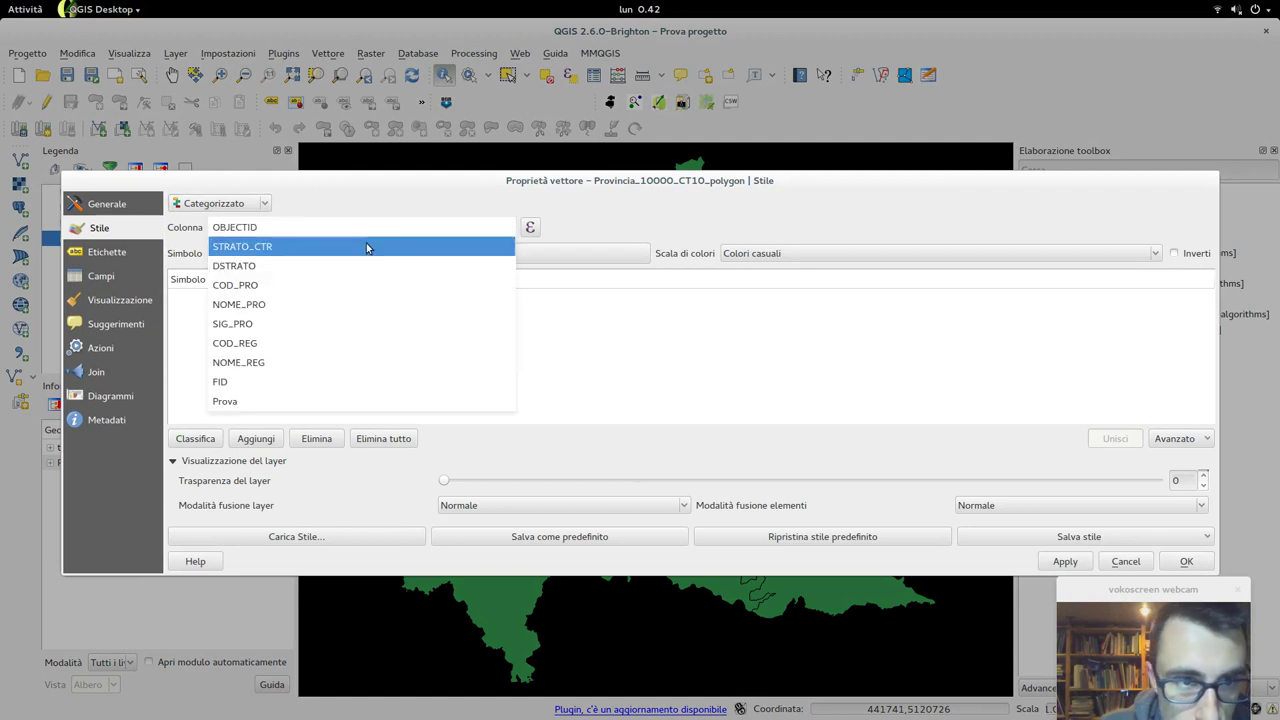
pyautogui.click(355, 286)
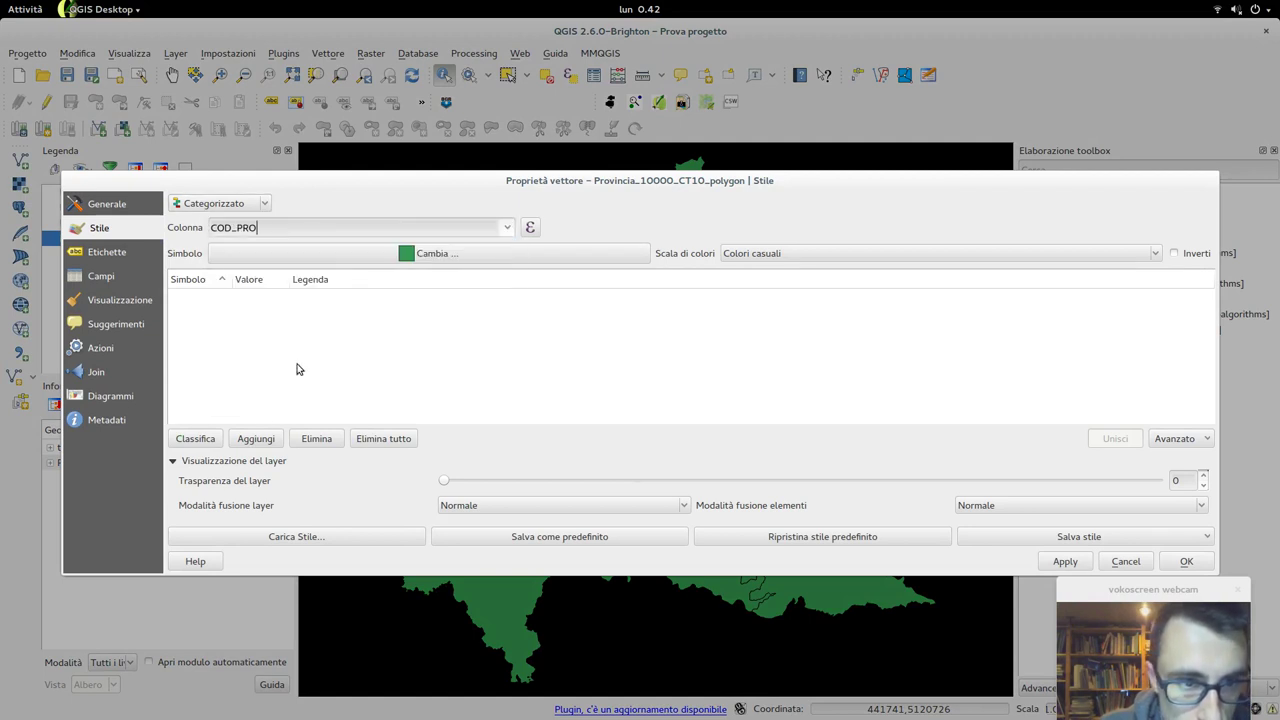
pyautogui.click(195, 438)
pyautogui.click(177, 297)
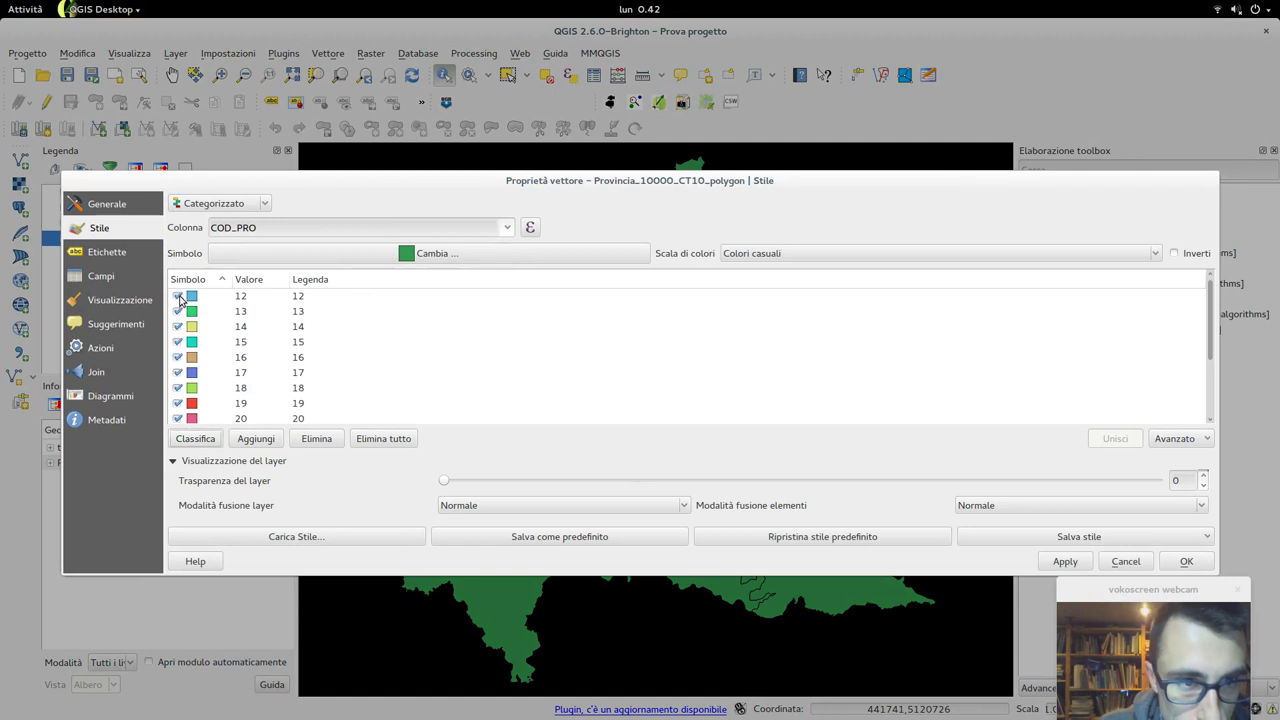
pyautogui.scroll(-2, 186, 326)
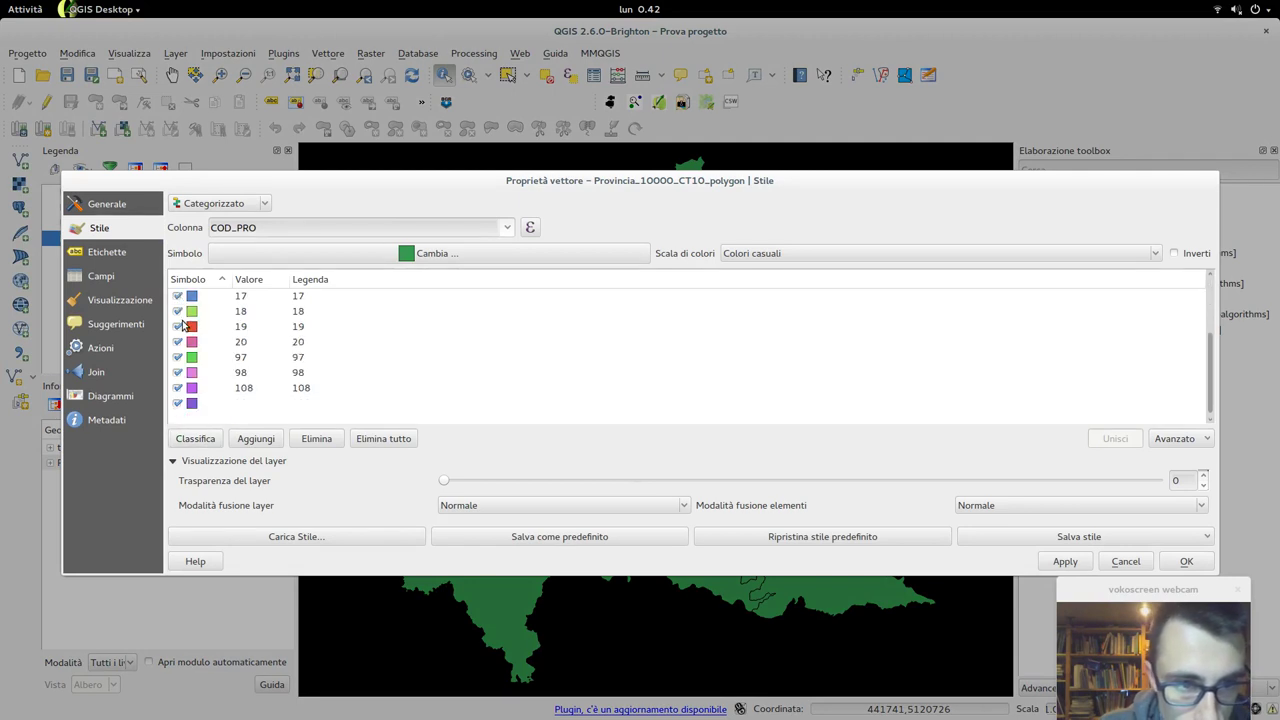
pyautogui.click(1066, 562)
pyautogui.click(1186, 561)
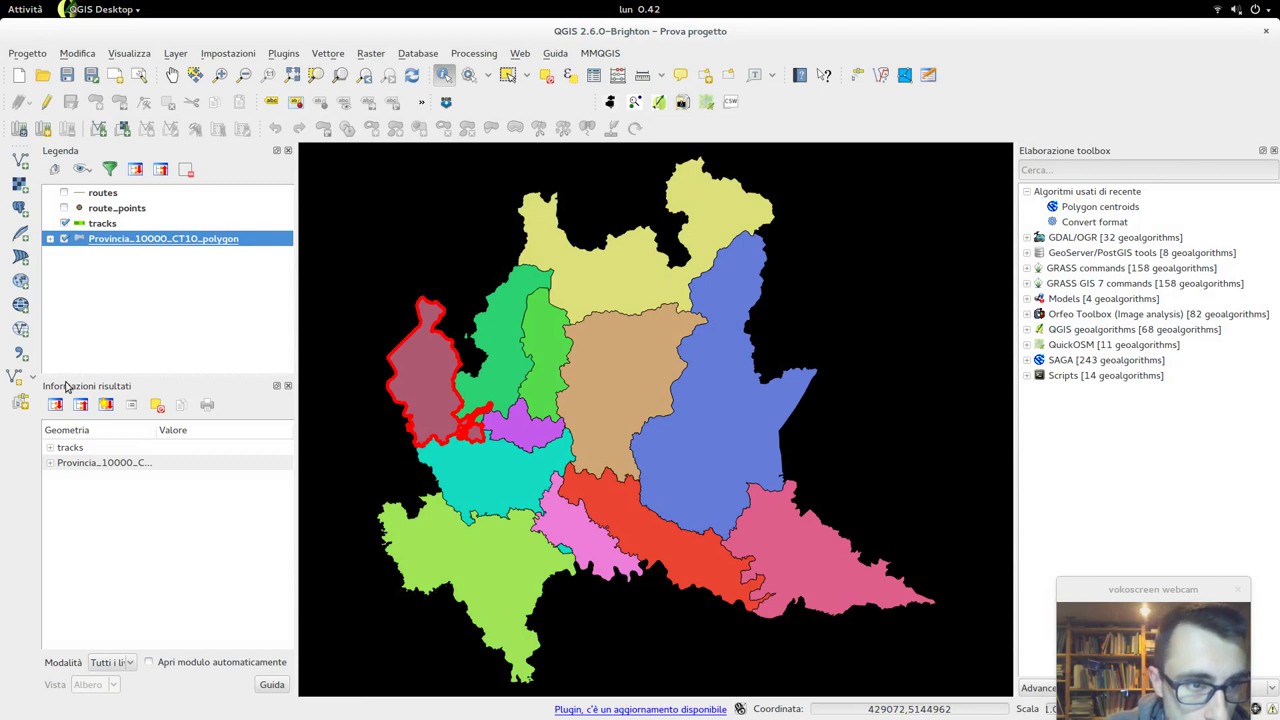
# Create a new print composition titled "a".
pyautogui.click(24, 54)
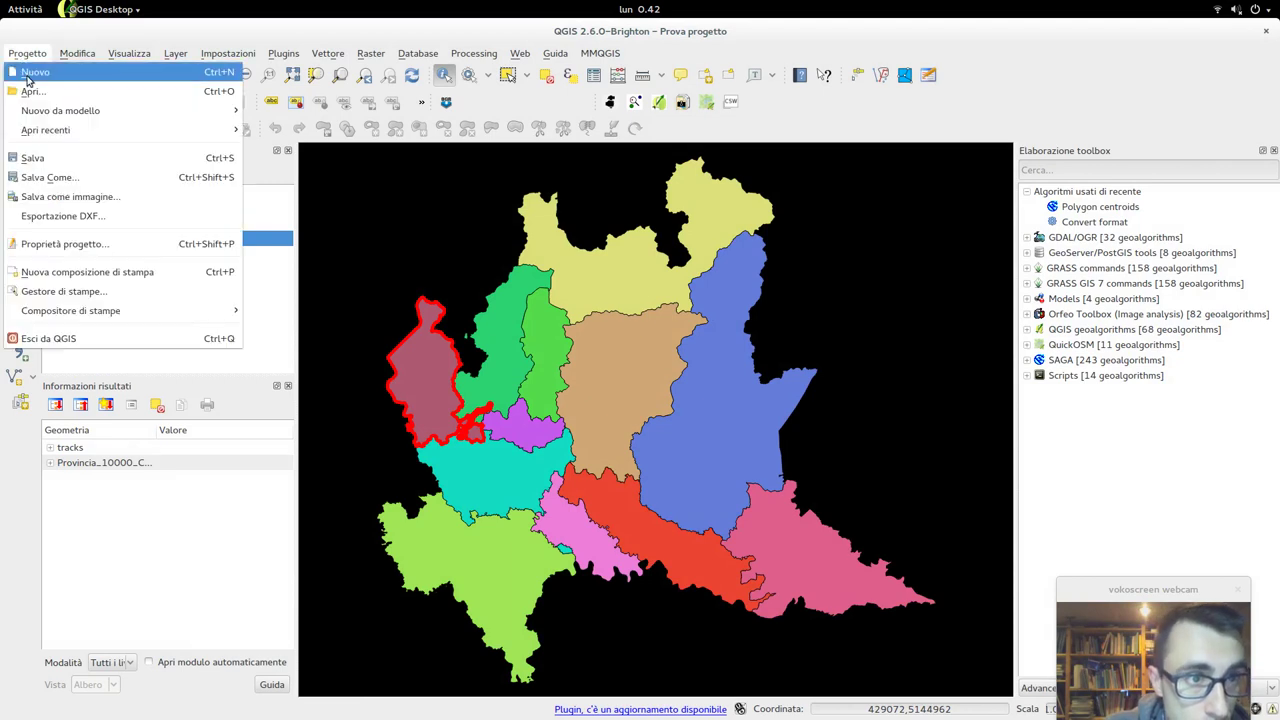
pyautogui.click(121, 273)
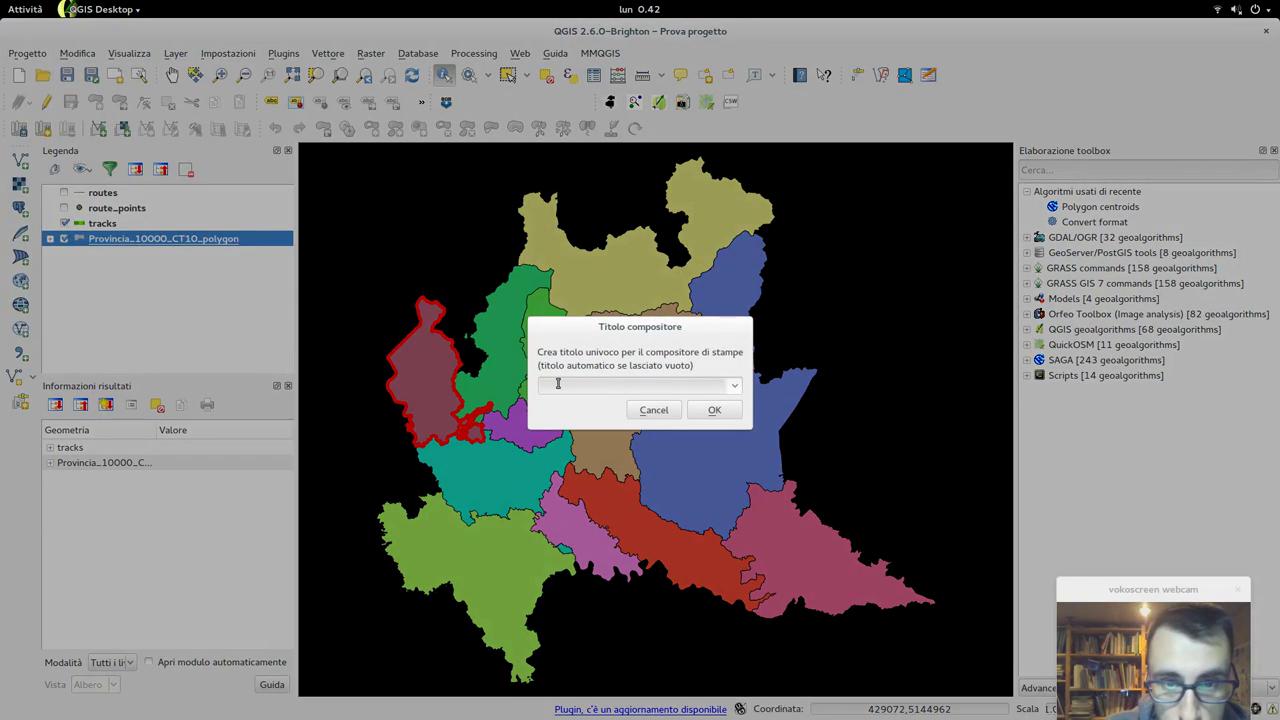
pyautogui.click(714, 409)
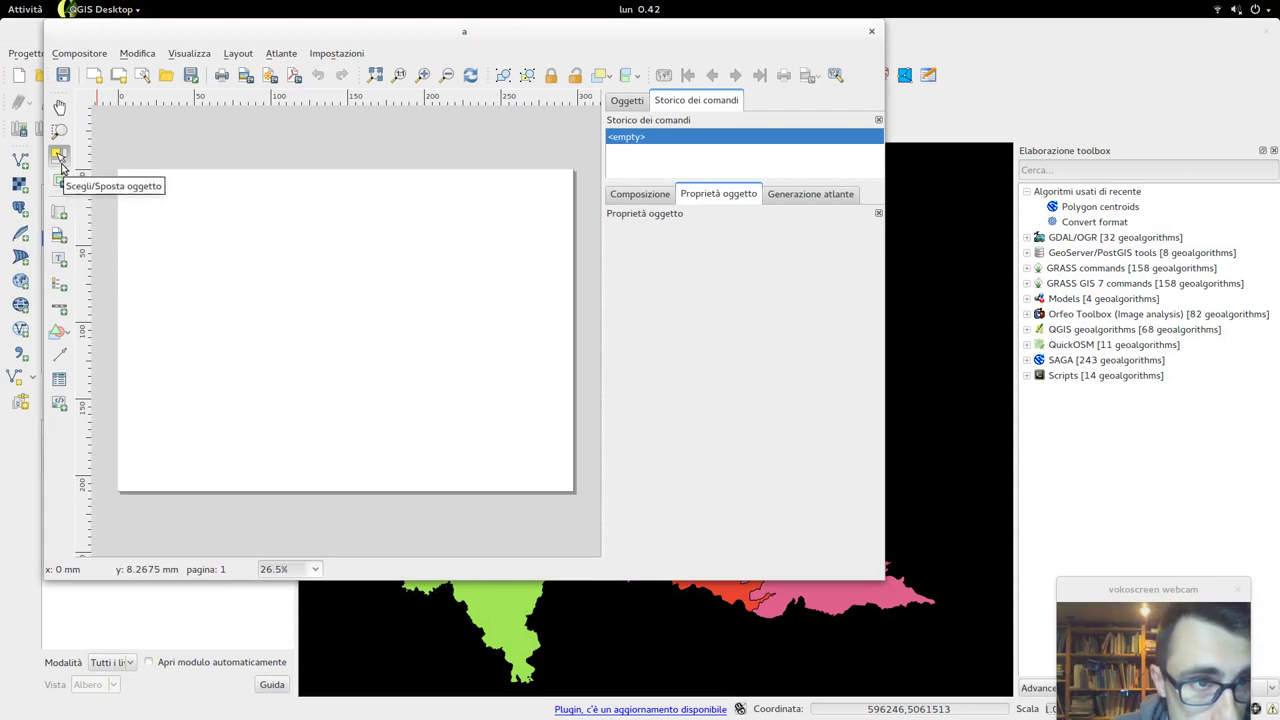
# Add a map in the page's upper-left area, with its lower-right corner at about 151 mm across and 156 mm down.
pyautogui.click(59, 211)
pyautogui.moveTo(148, 186); pyautogui.dragTo(349, 406)
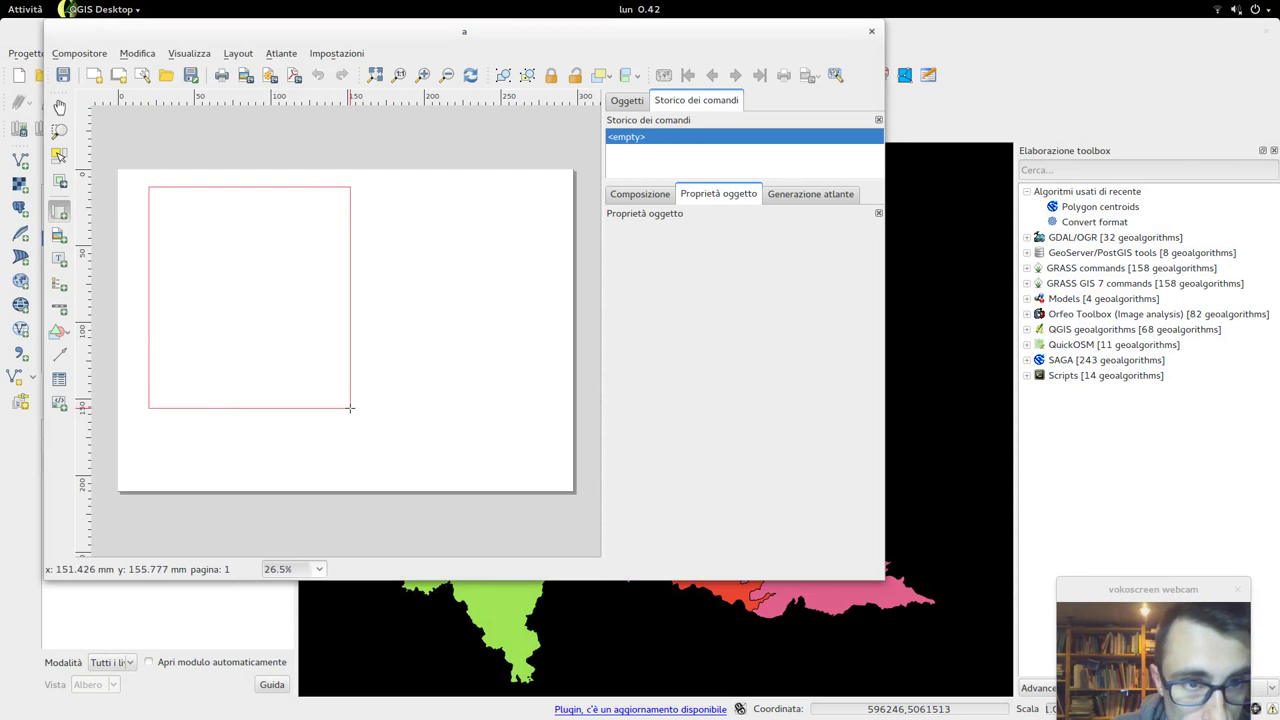
pyautogui.click(59, 155)
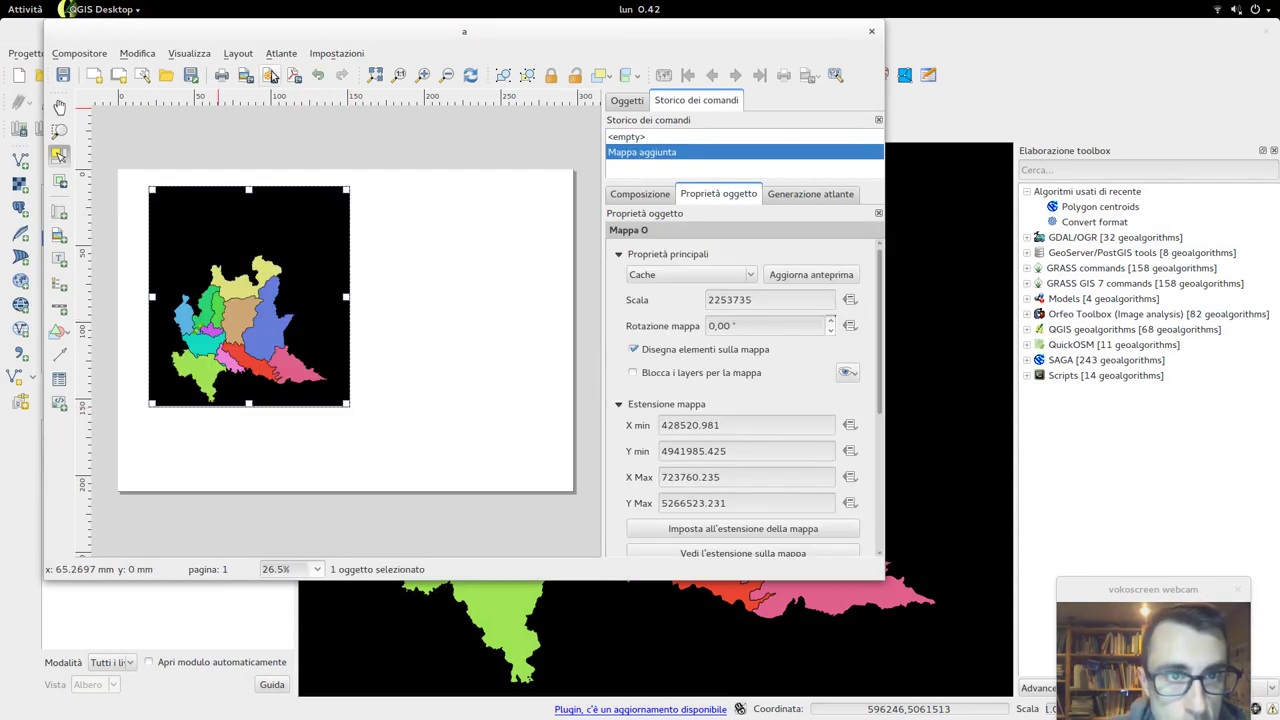
# Add a legend on the page to the right of the map and maximize the composer window.
pyautogui.click(59, 295)
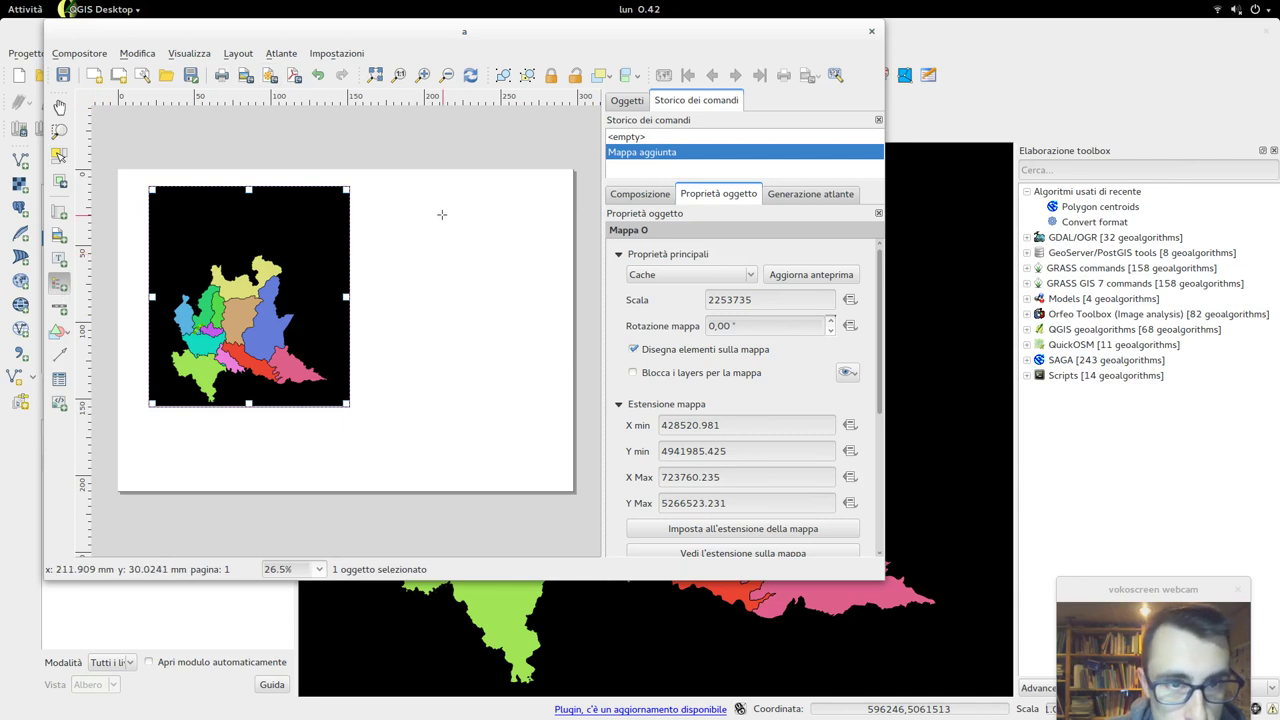
pyautogui.moveTo(375, 189); pyautogui.dragTo(491, 289)
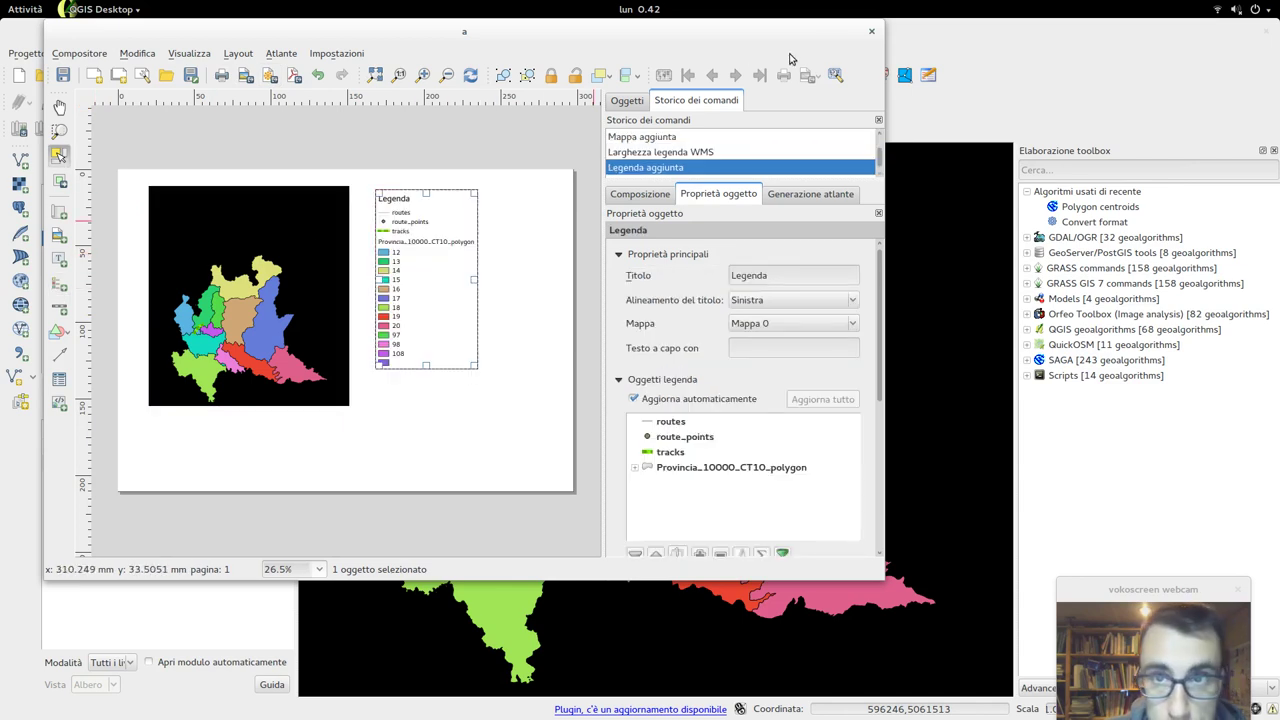
pyautogui.doubleClick(828, 38)
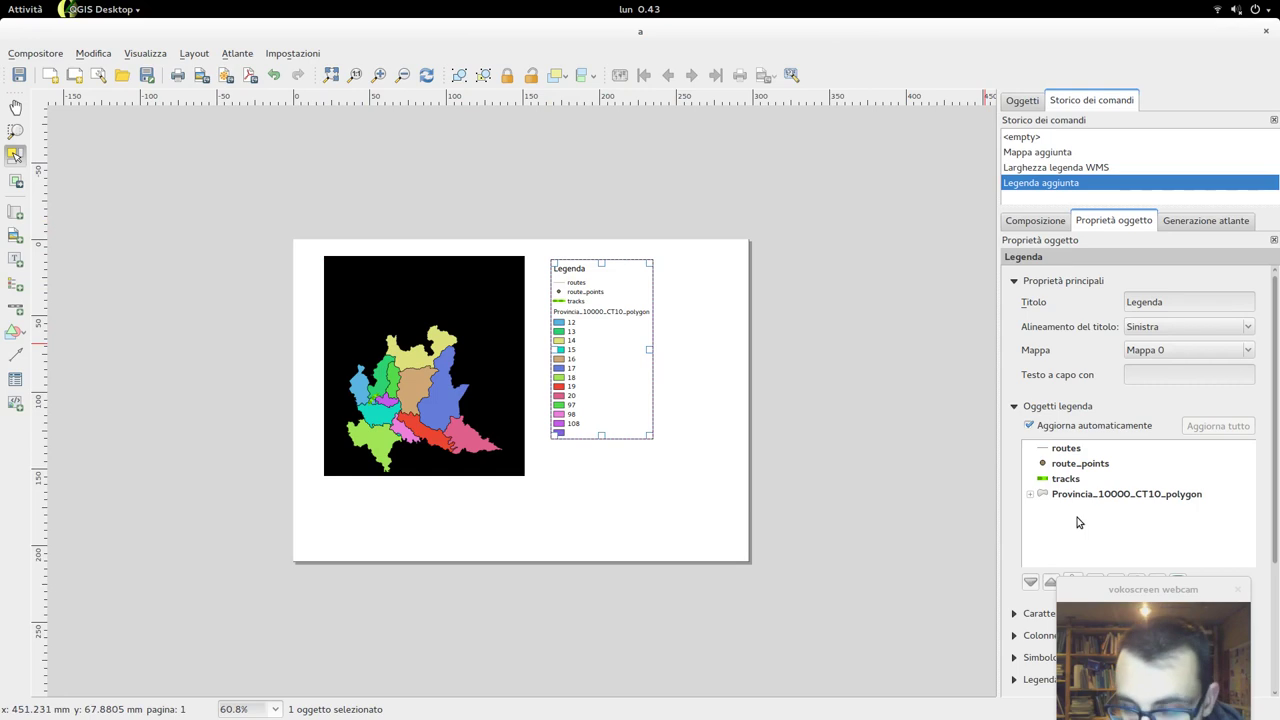
# Expand the Provincia_10000_CT10_polygon classes in the legend items and move the webcam window clear of the legend controls.
pyautogui.click(1030, 494)
pyautogui.scroll(-1, 1066, 495)
pyautogui.scroll(1, 1067, 495)
pyautogui.scroll(-2, 1094, 491)
pyautogui.scroll(1, 1101, 490)
pyautogui.scroll(1, 1101, 490)
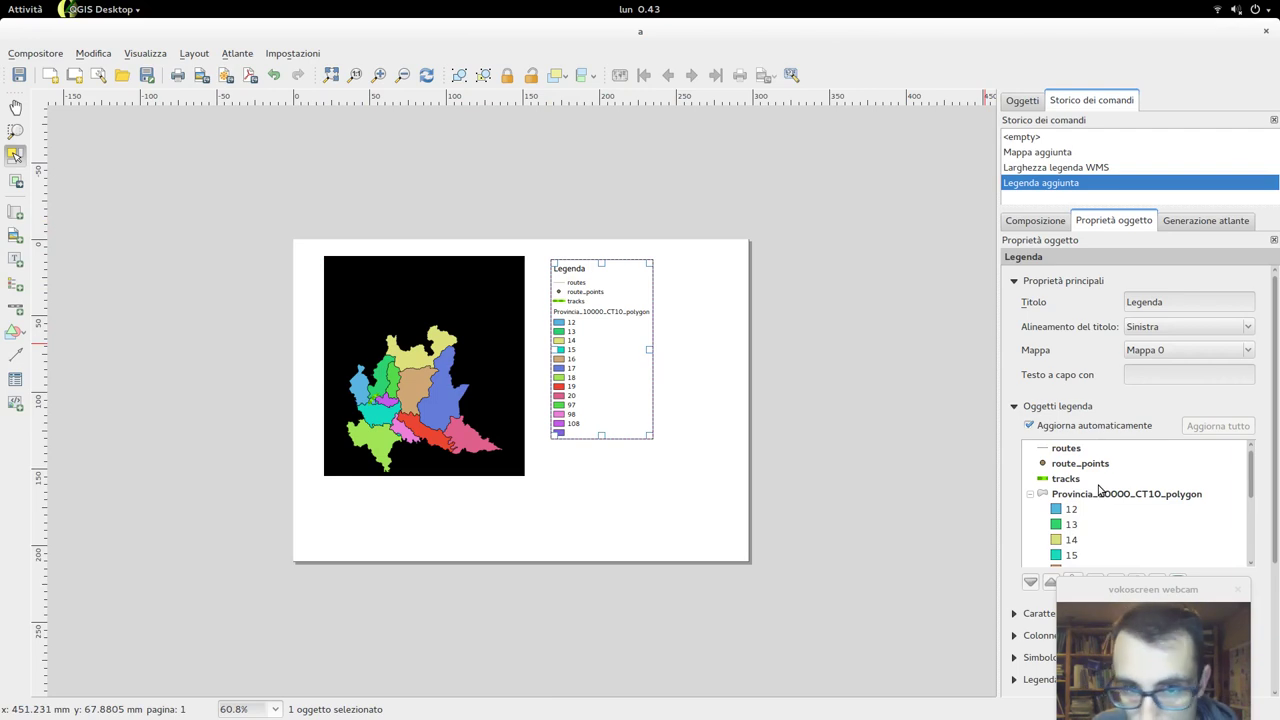
pyautogui.click(1074, 482)
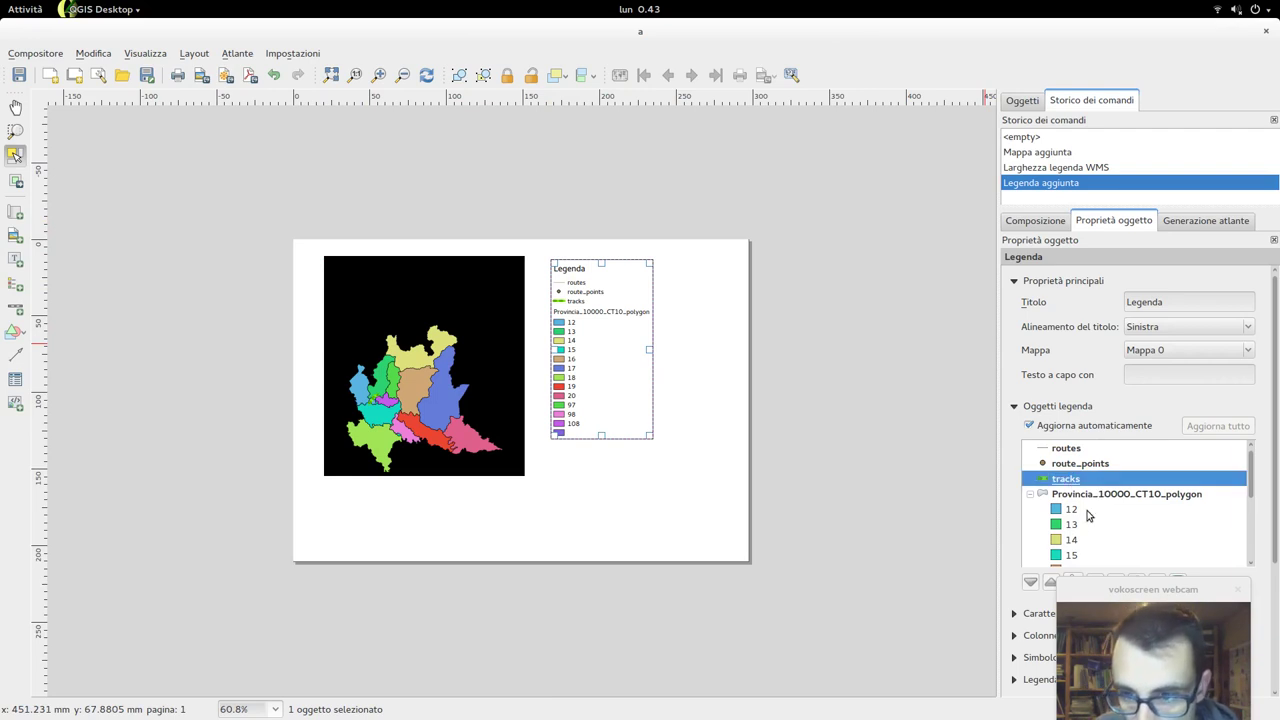
pyautogui.moveTo(1143, 589); pyautogui.dragTo(829, 467)
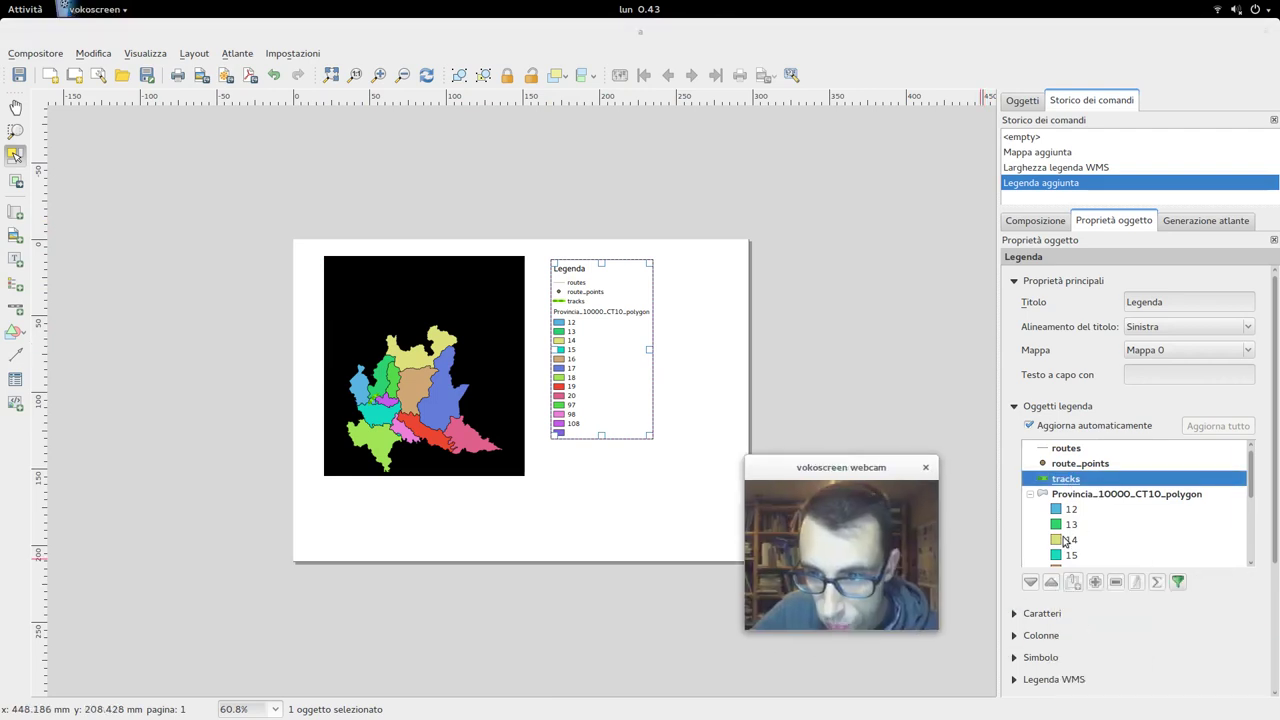
# Examine the legend's Legenda WMS, Simbolo and Caratteri settings, collapsing each section again.
pyautogui.click(1014, 679)
pyautogui.scroll(1, 1107, 614)
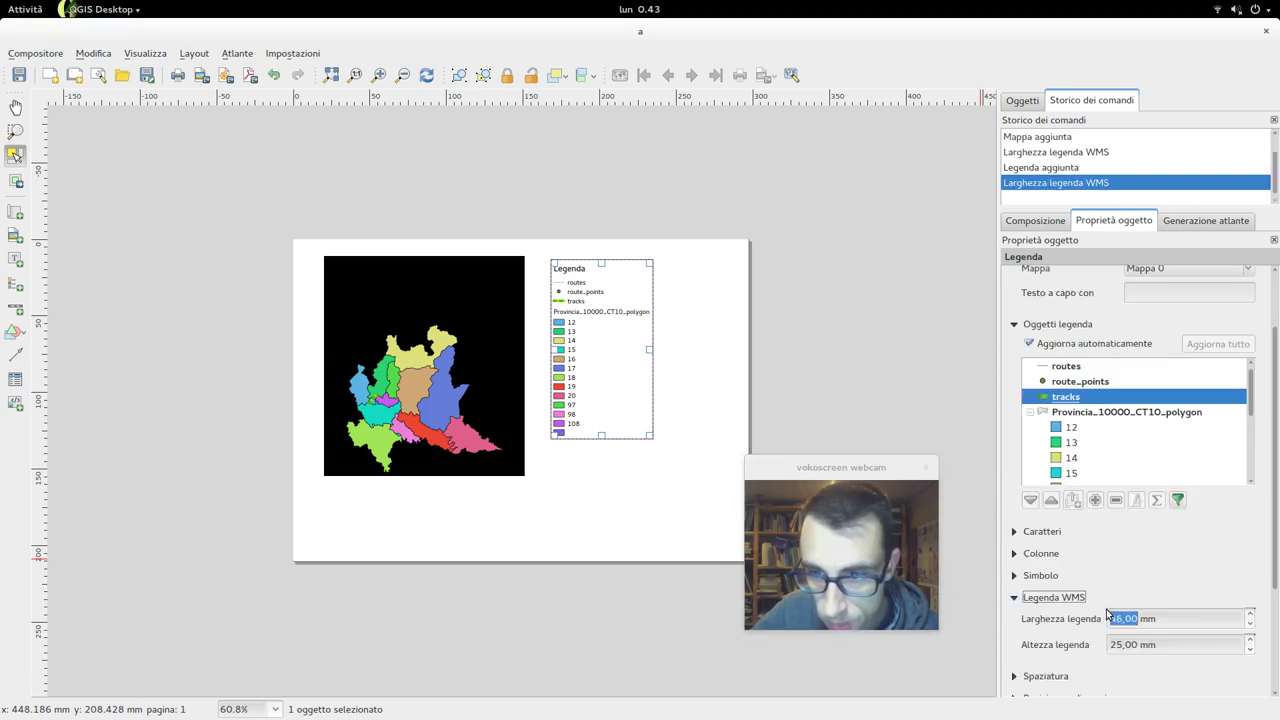
pyautogui.click(1014, 598)
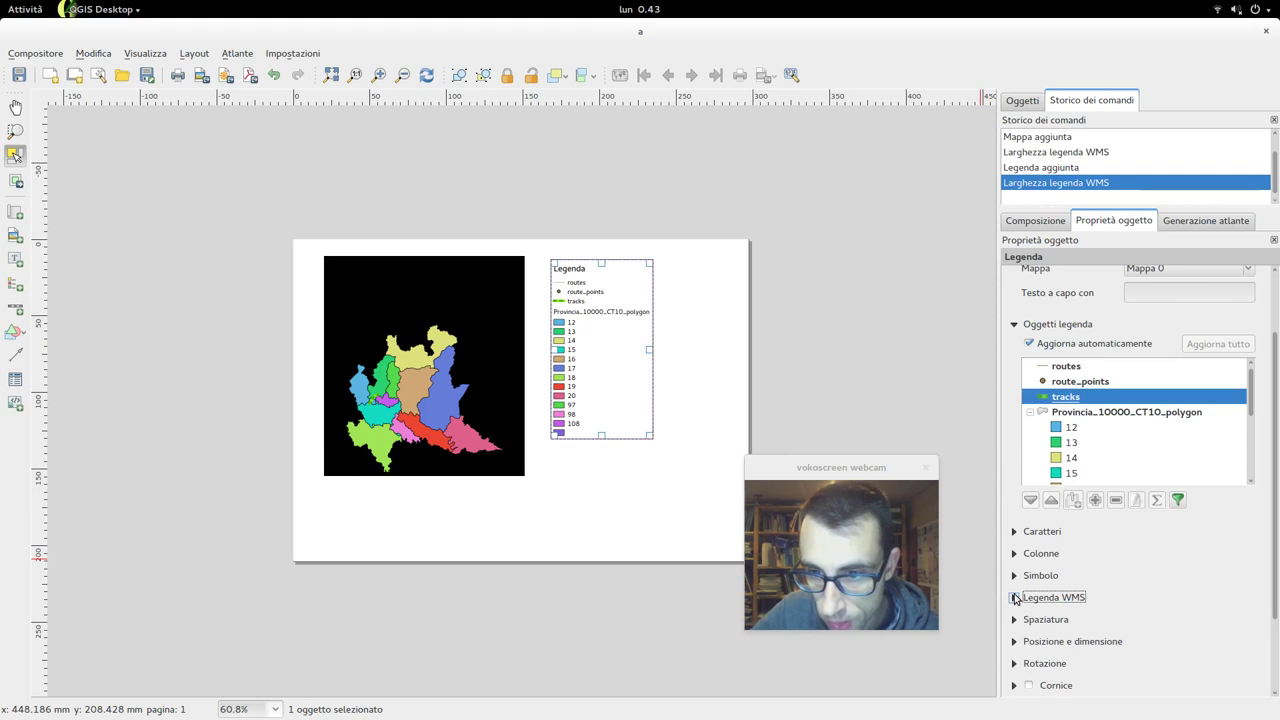
pyautogui.click(1013, 576)
pyautogui.click(1014, 576)
pyautogui.click(1014, 576)
pyautogui.click(1014, 576)
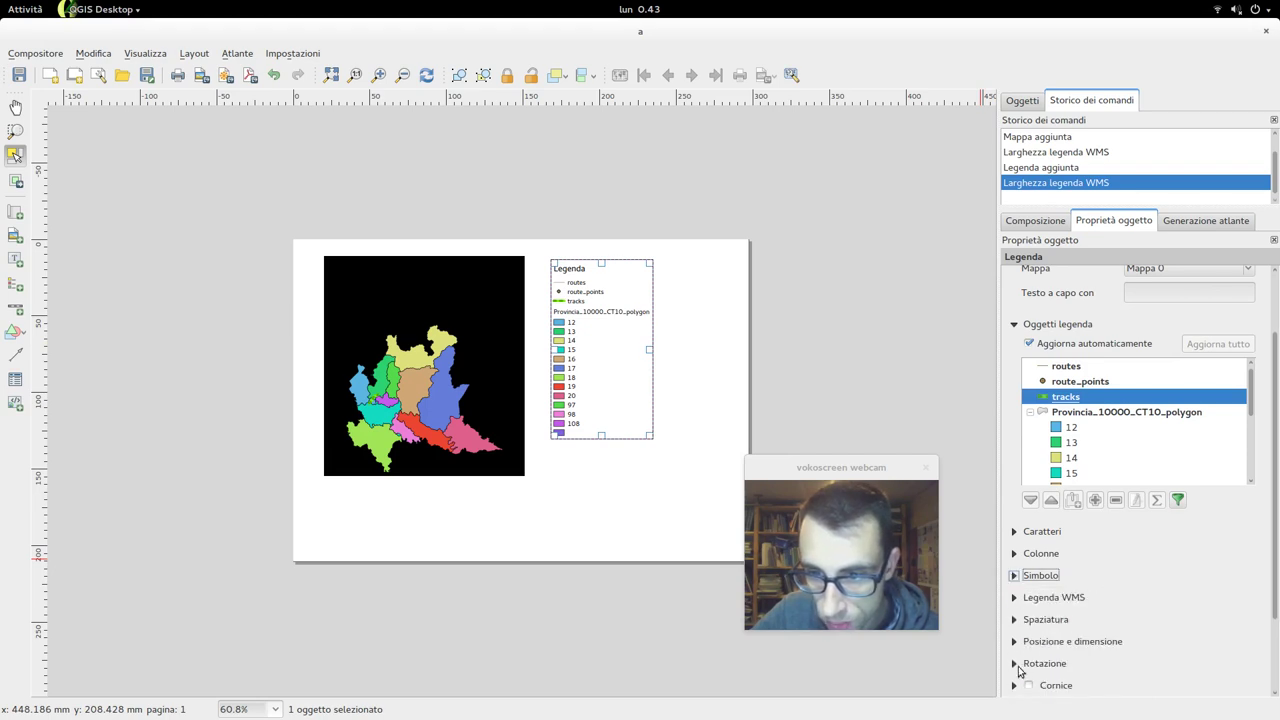
pyautogui.click(1013, 531)
pyautogui.click(1013, 531)
# Turn off automatic updating of the legend items so that individual entries can be edited.
pyautogui.click(1070, 430)
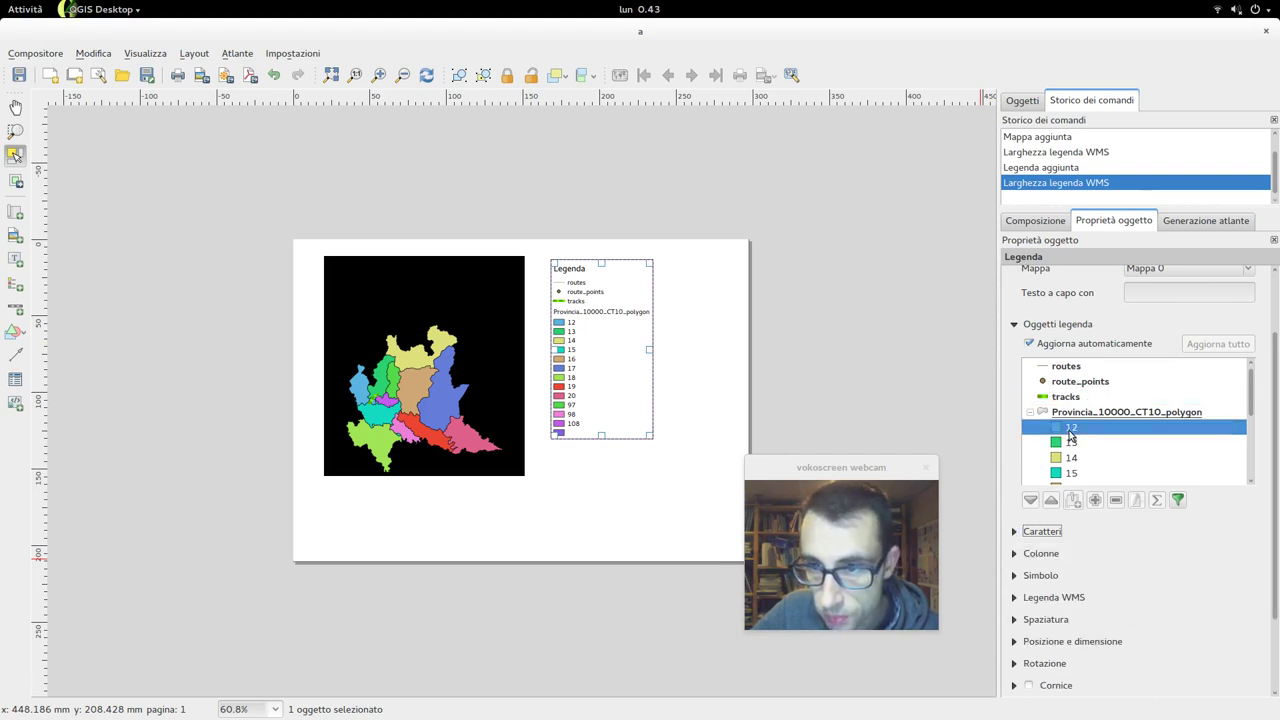
pyautogui.click(1076, 416)
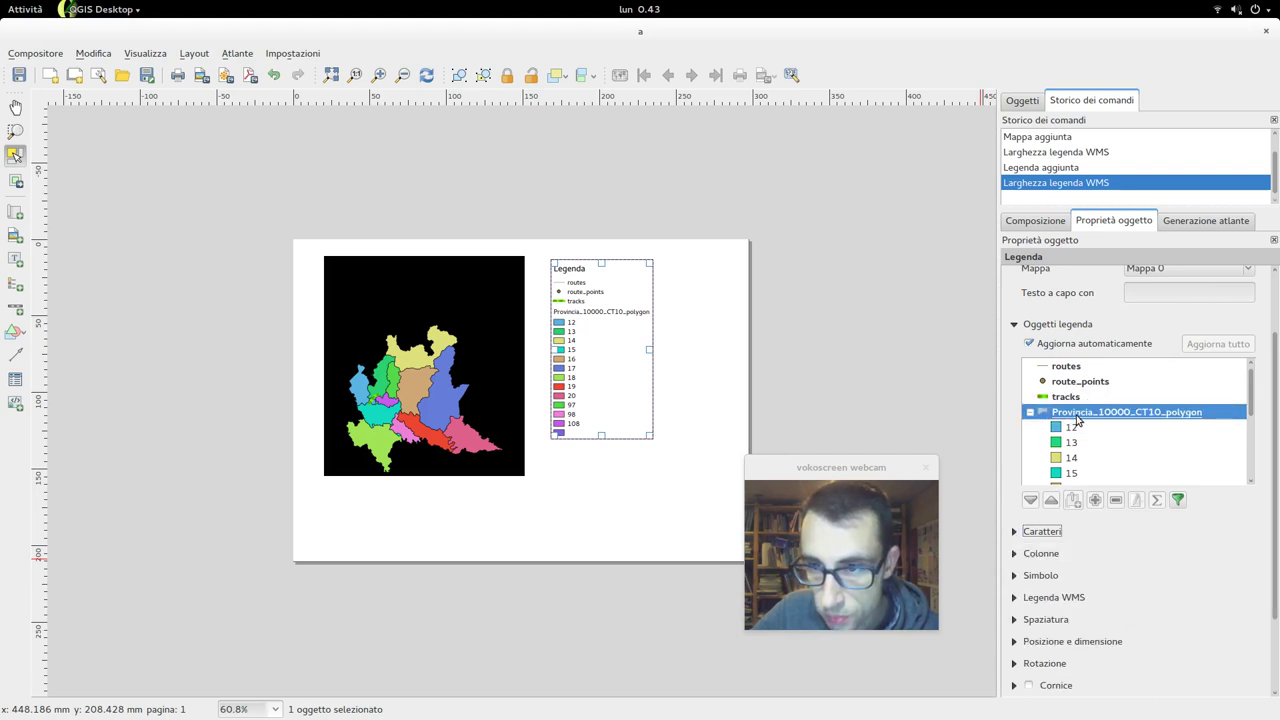
pyautogui.scroll(2, 1077, 420)
pyautogui.click(1078, 428)
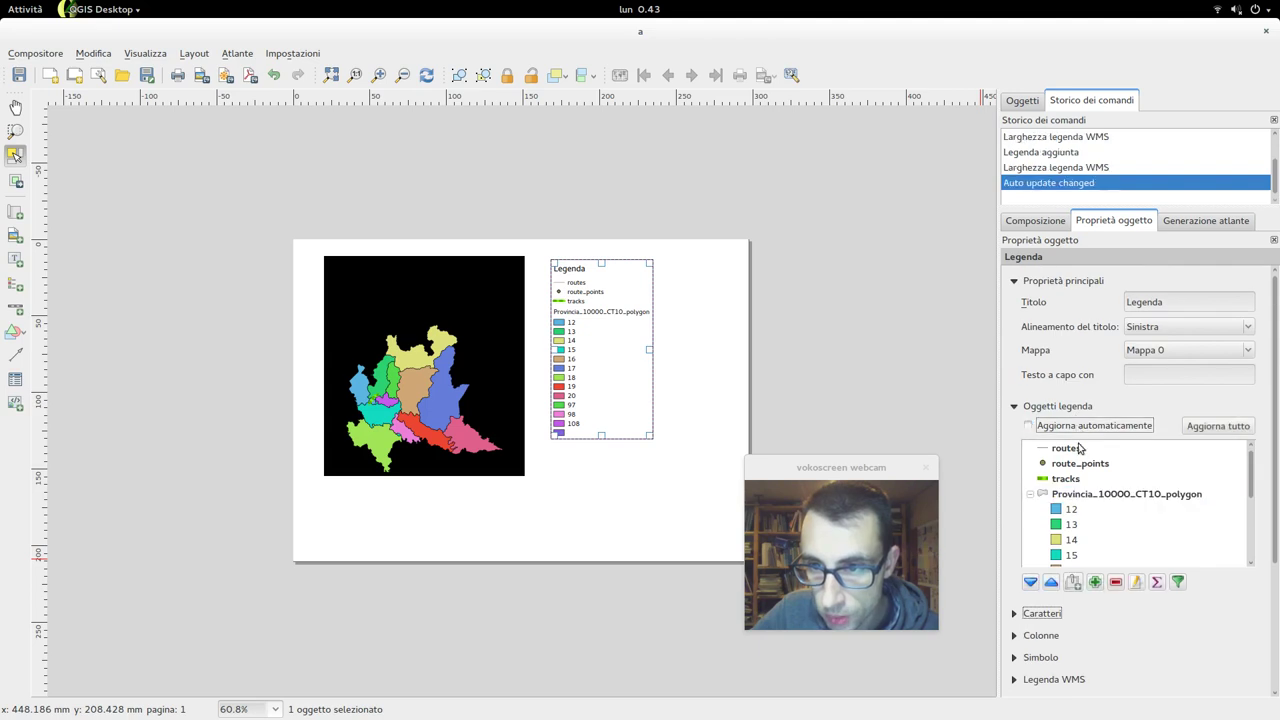
# Remove class 12 and the unlabelled last class of Provincia_10000_CT10_polygon from the legend items.
pyautogui.click(1080, 508)
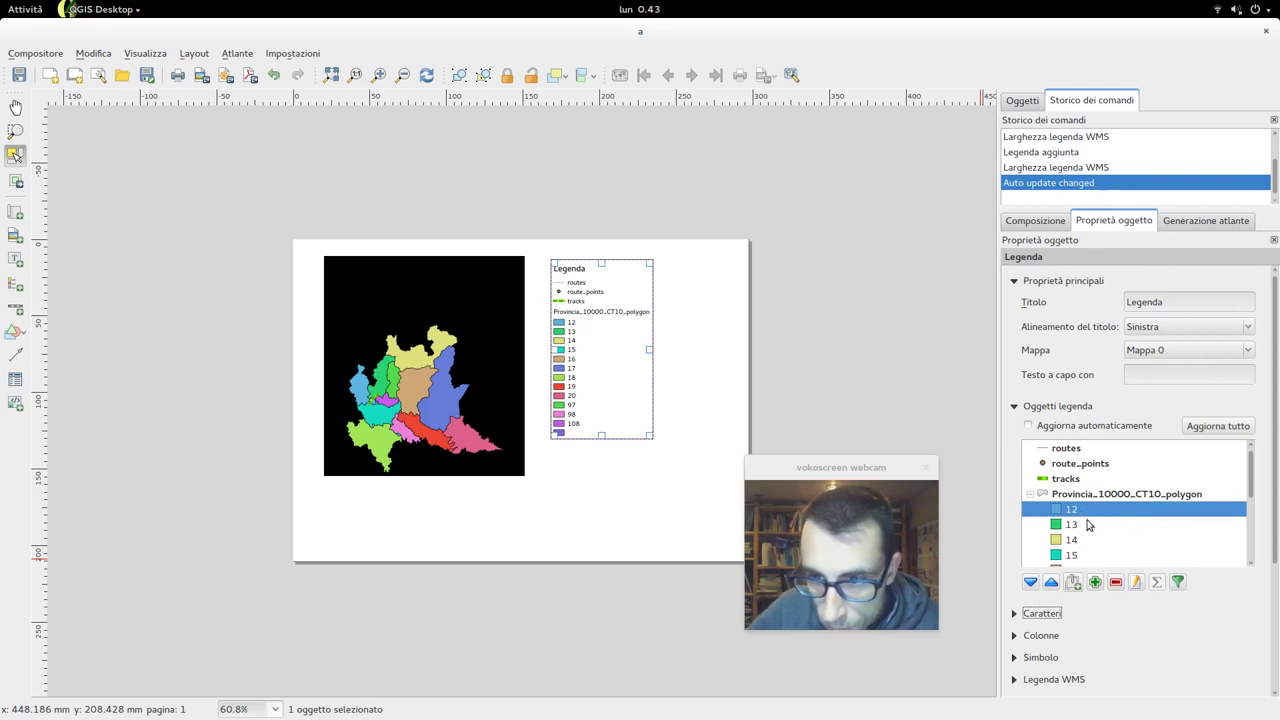
pyautogui.click(1116, 582)
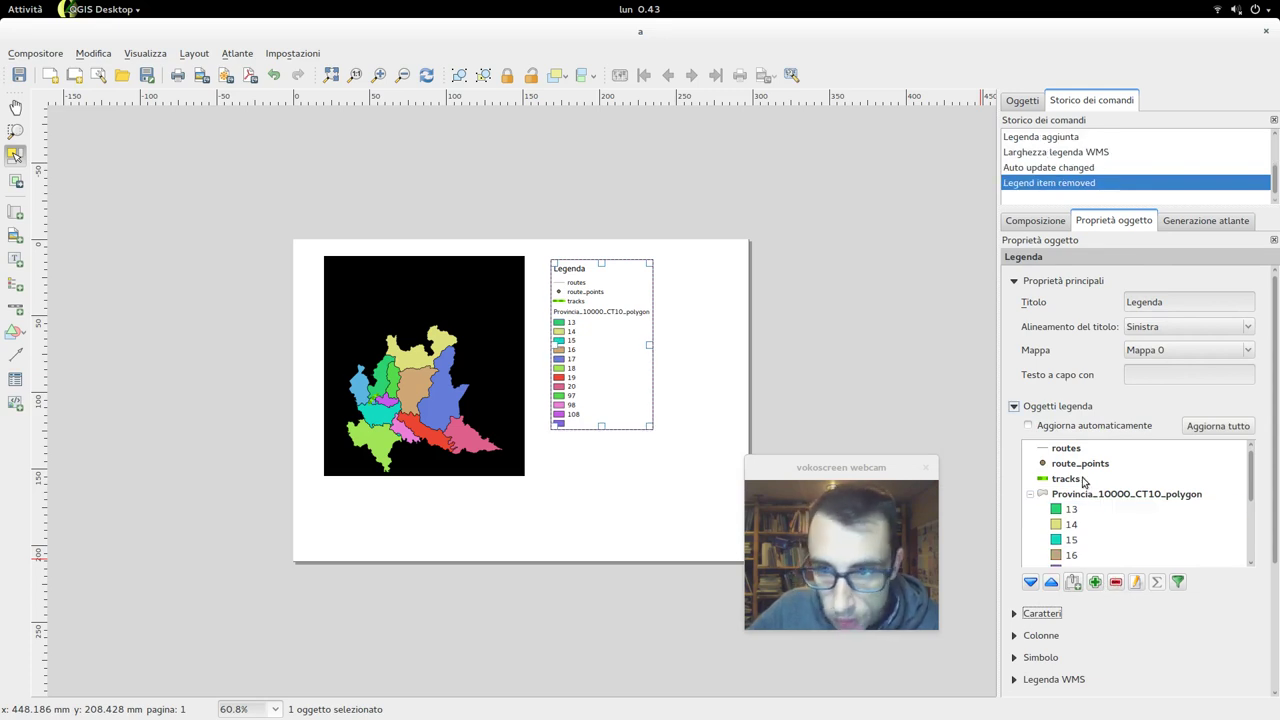
pyautogui.scroll(-5, 1089, 525)
pyautogui.click(1080, 432)
pyautogui.click(1115, 462)
pyautogui.scroll(5, 1100, 386)
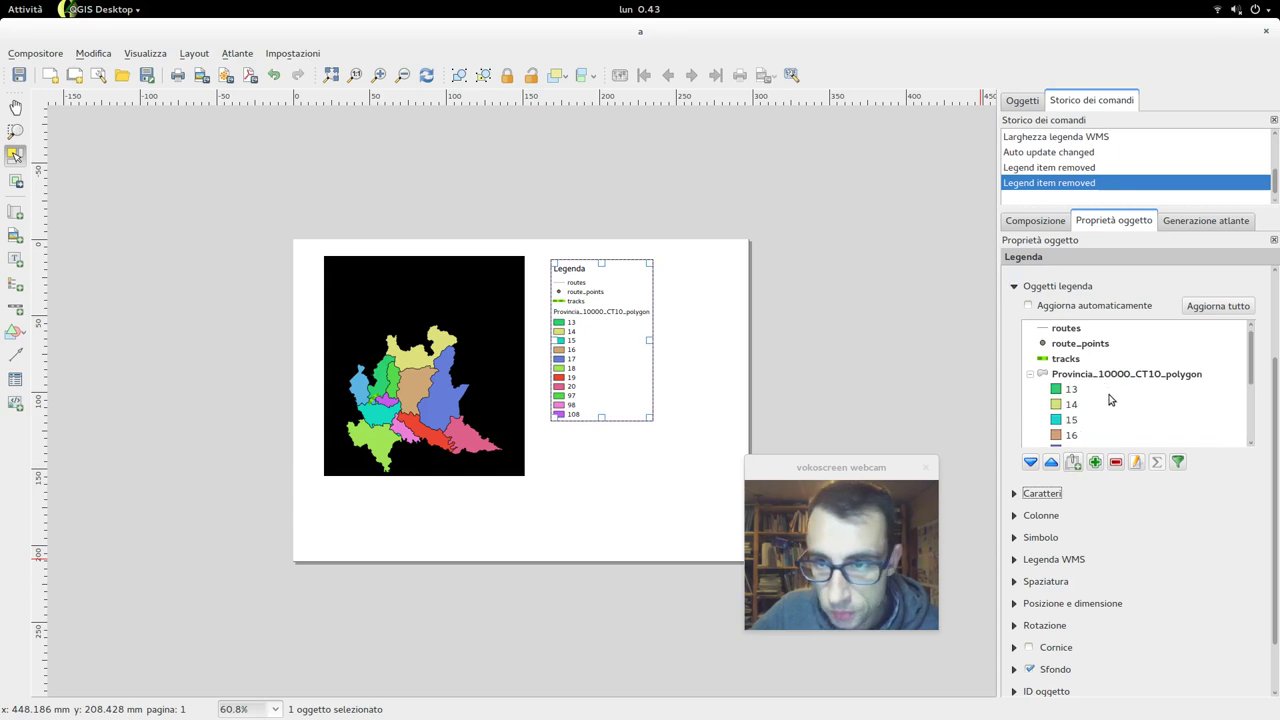
# Check the legend's linked map choices, deselect the legend on the page, select class 13, and view the remaining legend property sections.
pyautogui.scroll(3, 1234, 612)
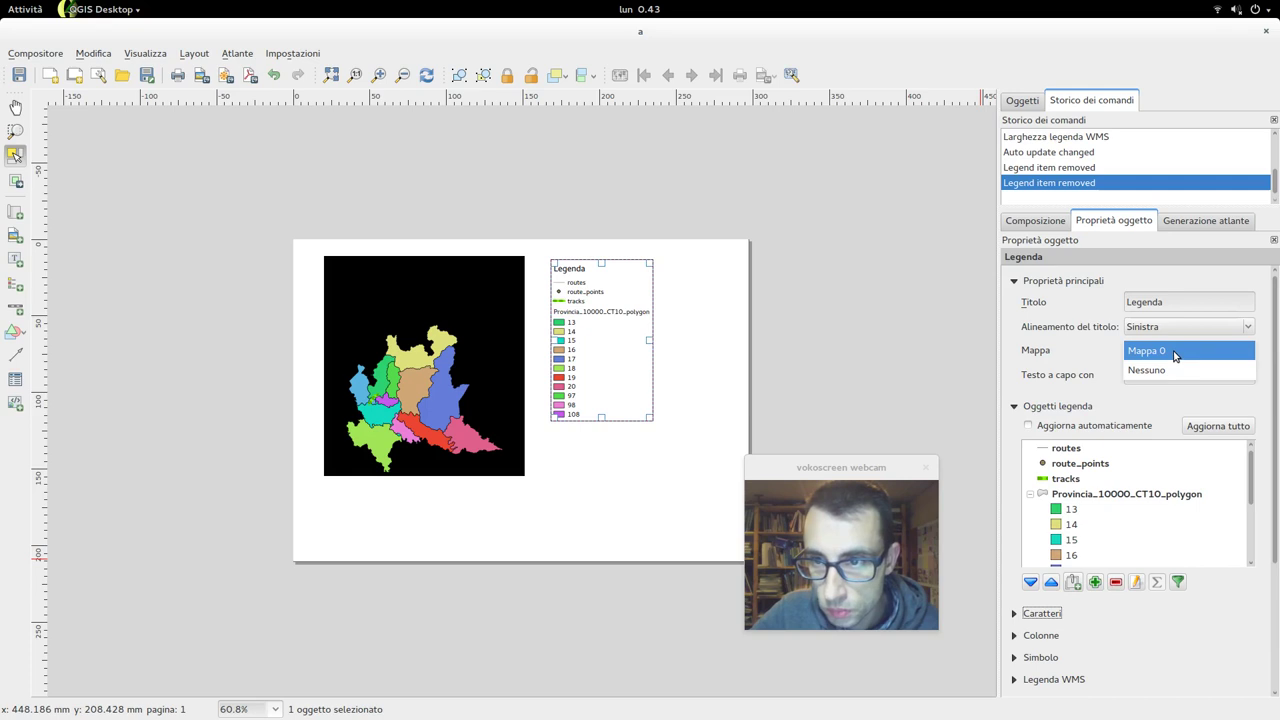
pyautogui.click(1175, 356)
pyautogui.click(846, 374)
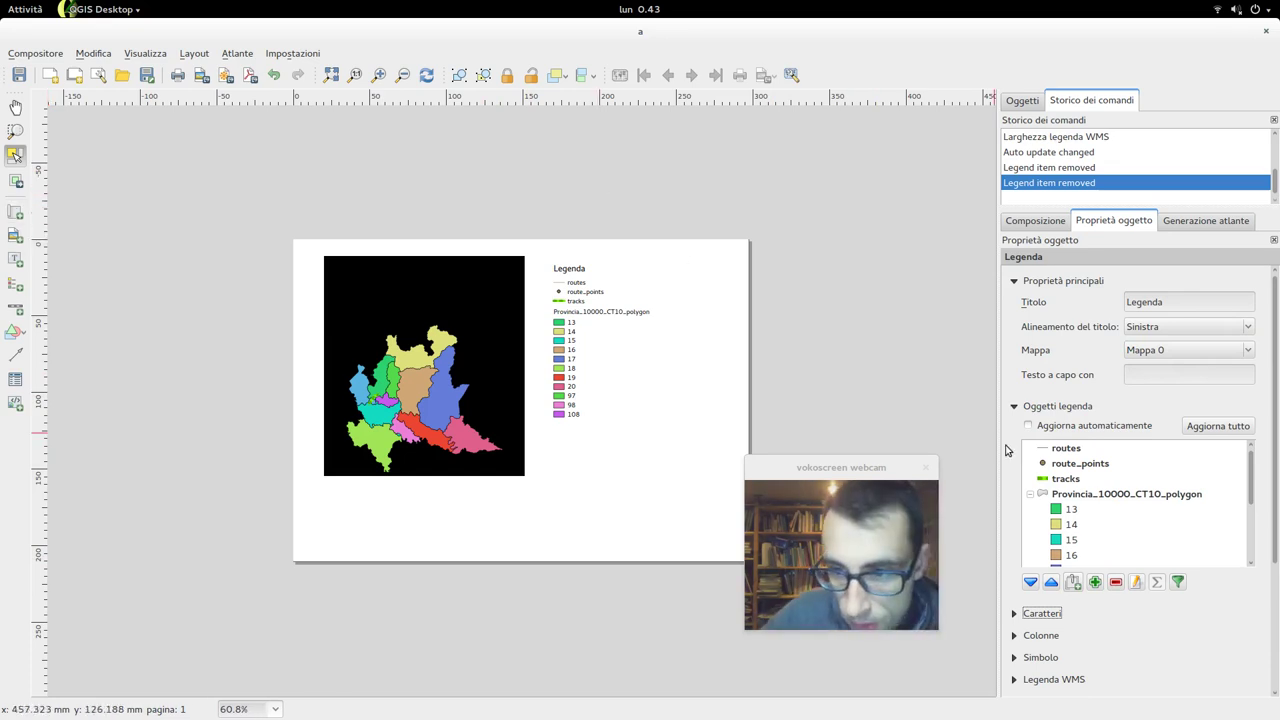
pyautogui.click(1077, 509)
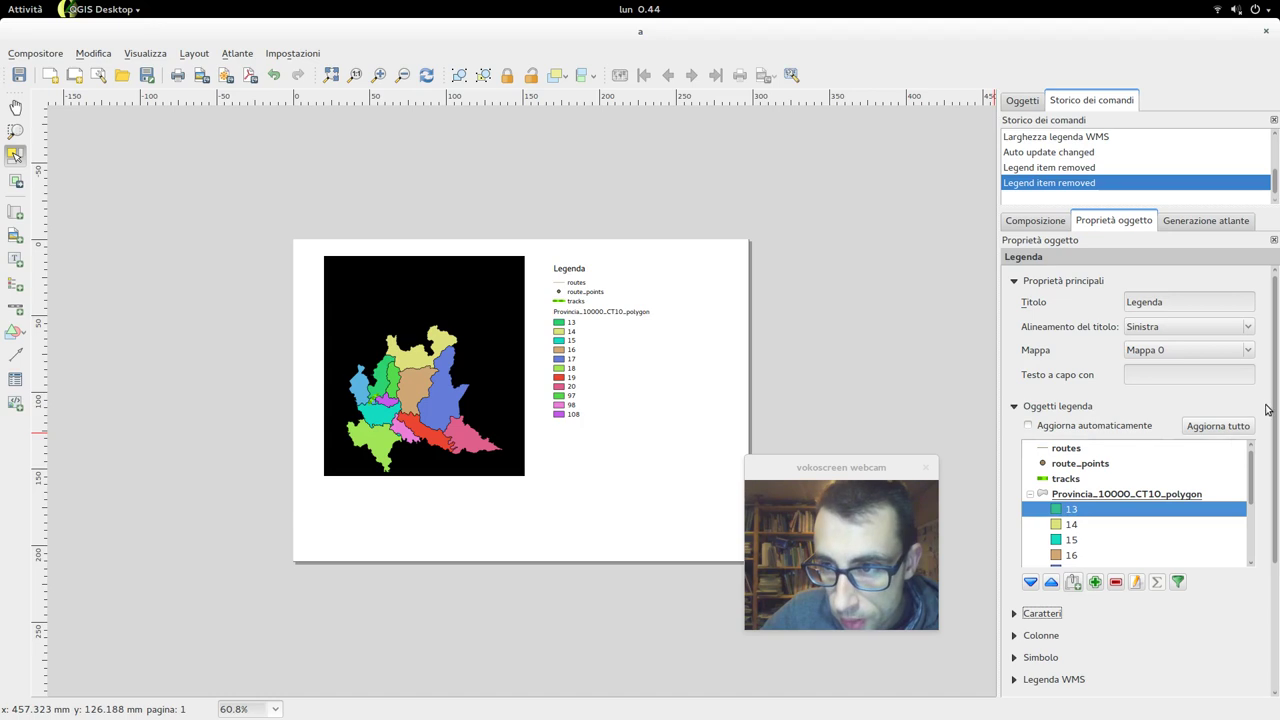
pyautogui.moveTo(1275, 412); pyautogui.dragTo(1277, 540)
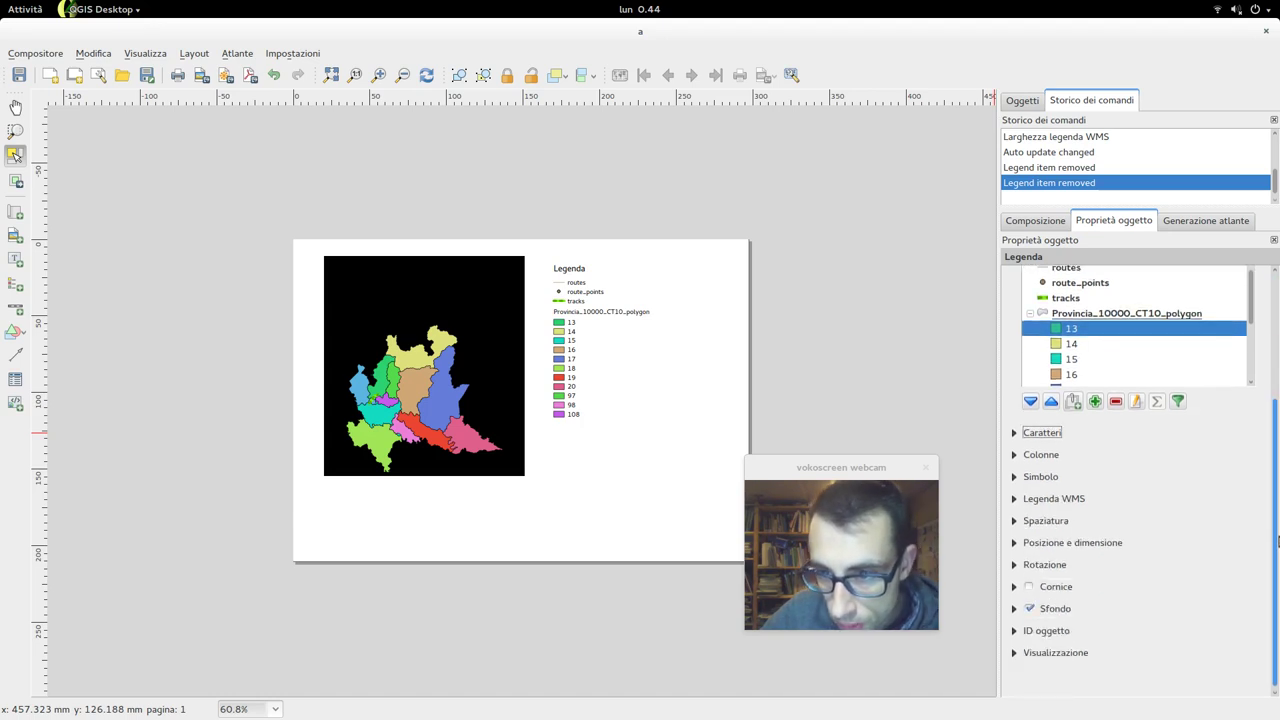
# Set the legend's blending mode to Scolorisci and its transparency to 8 in the Visualizzazione settings.
pyautogui.click(1014, 652)
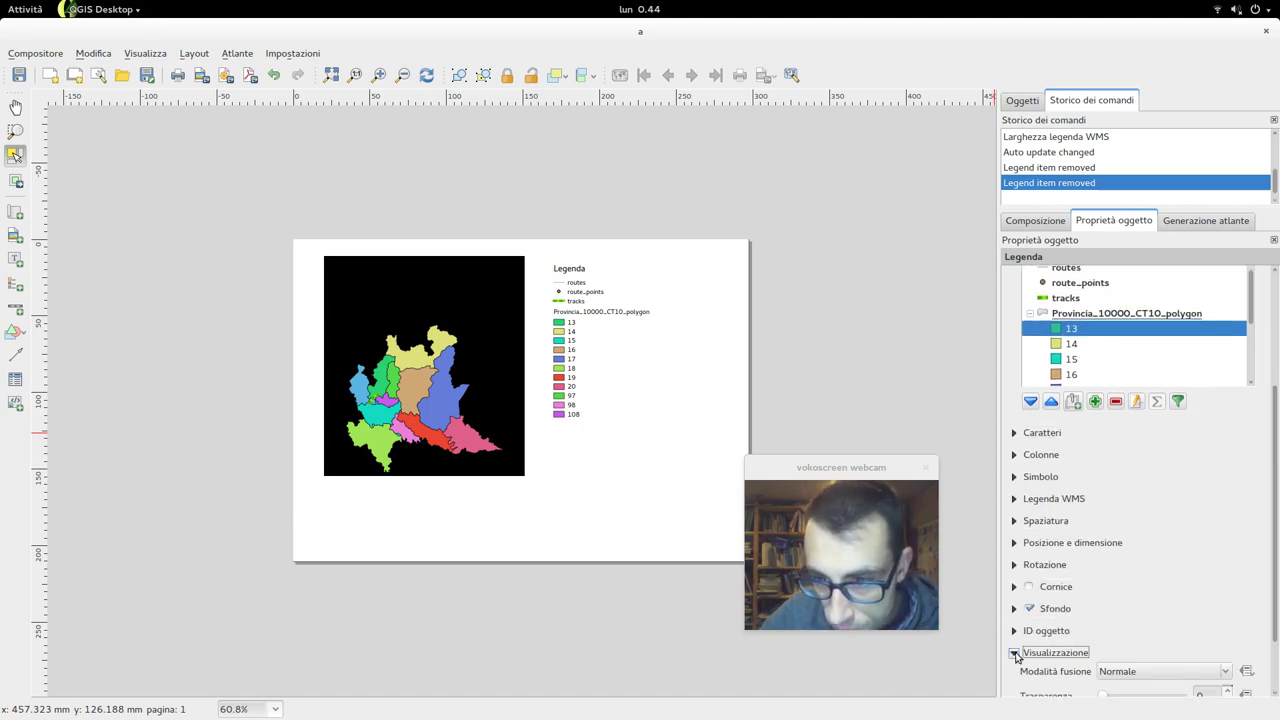
pyautogui.scroll(-3, 1120, 646)
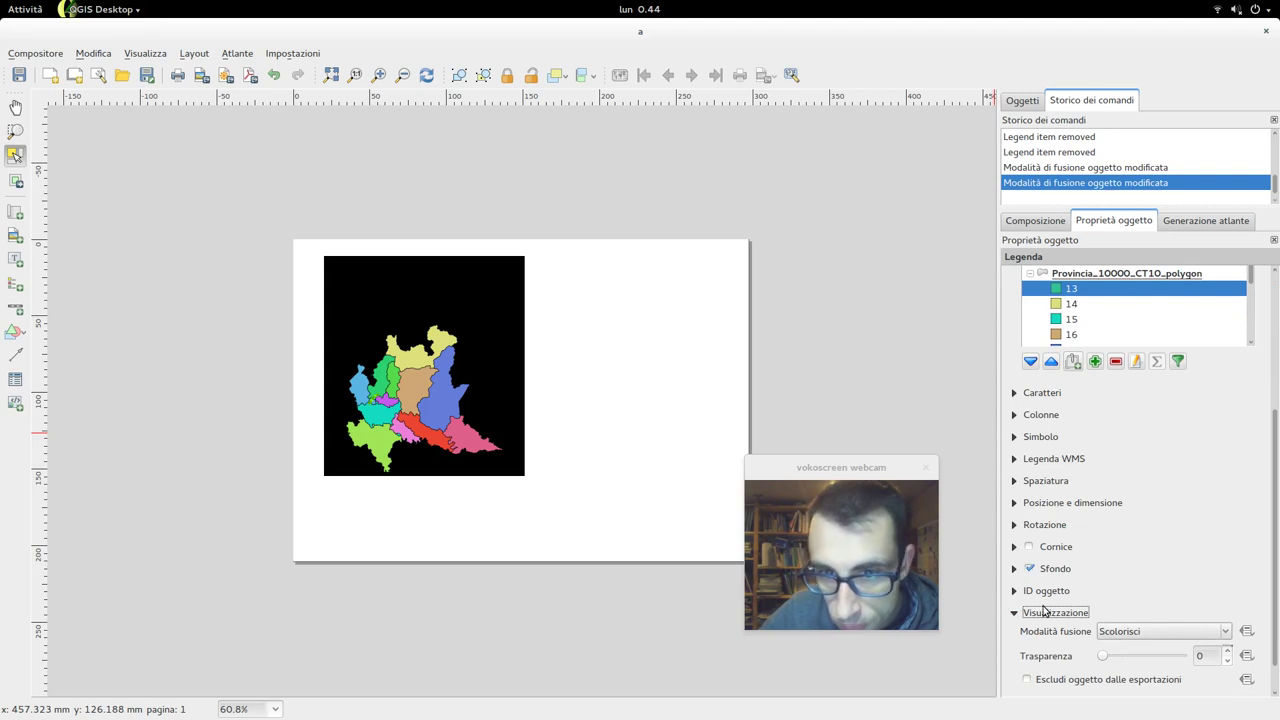
pyautogui.moveTo(1104, 655); pyautogui.dragTo(1110, 655)
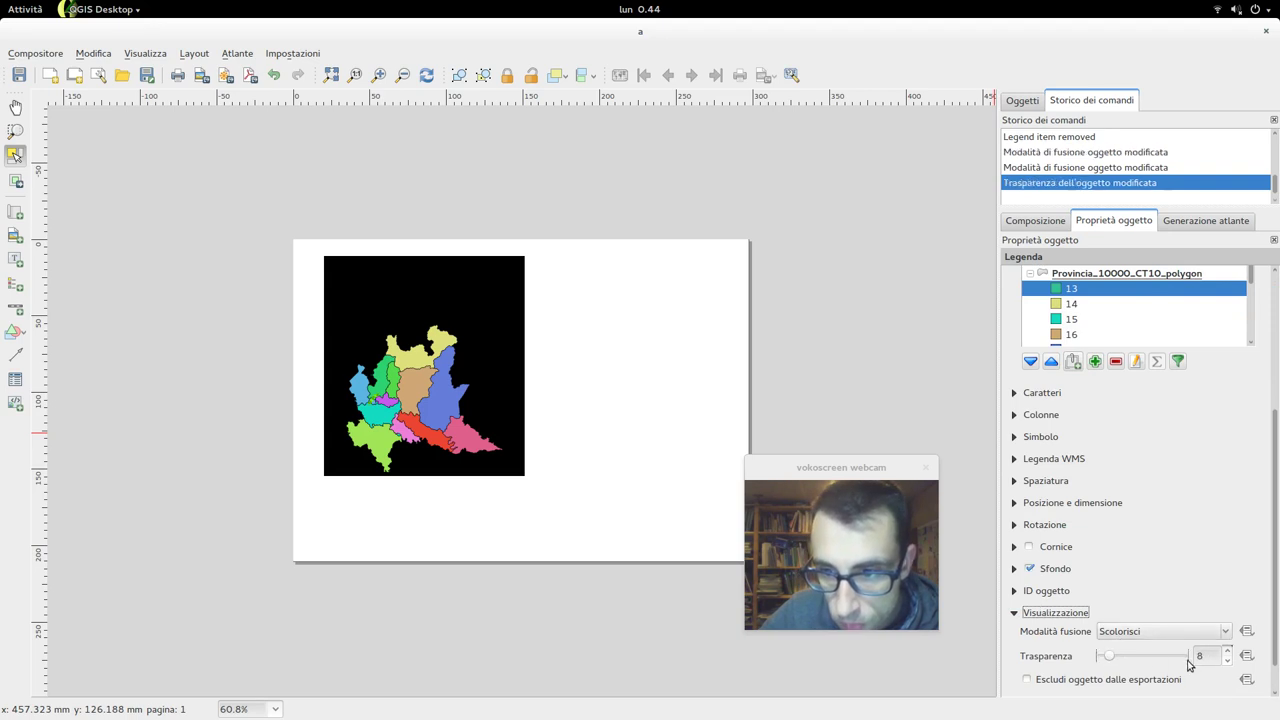
# Toggle the legend's exclusion from exports on and off twice, leaving it switched off.
pyautogui.click(1058, 681)
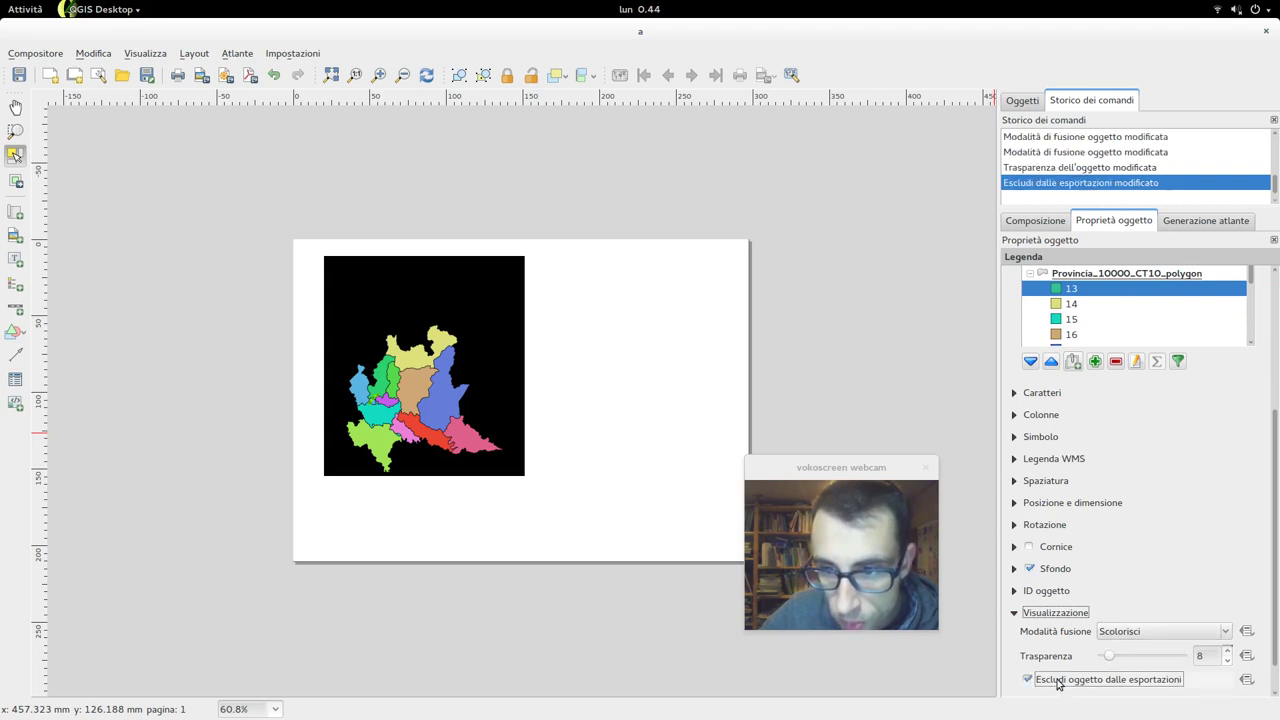
pyautogui.click(1058, 681)
pyautogui.click(1059, 681)
pyautogui.click(1058, 681)
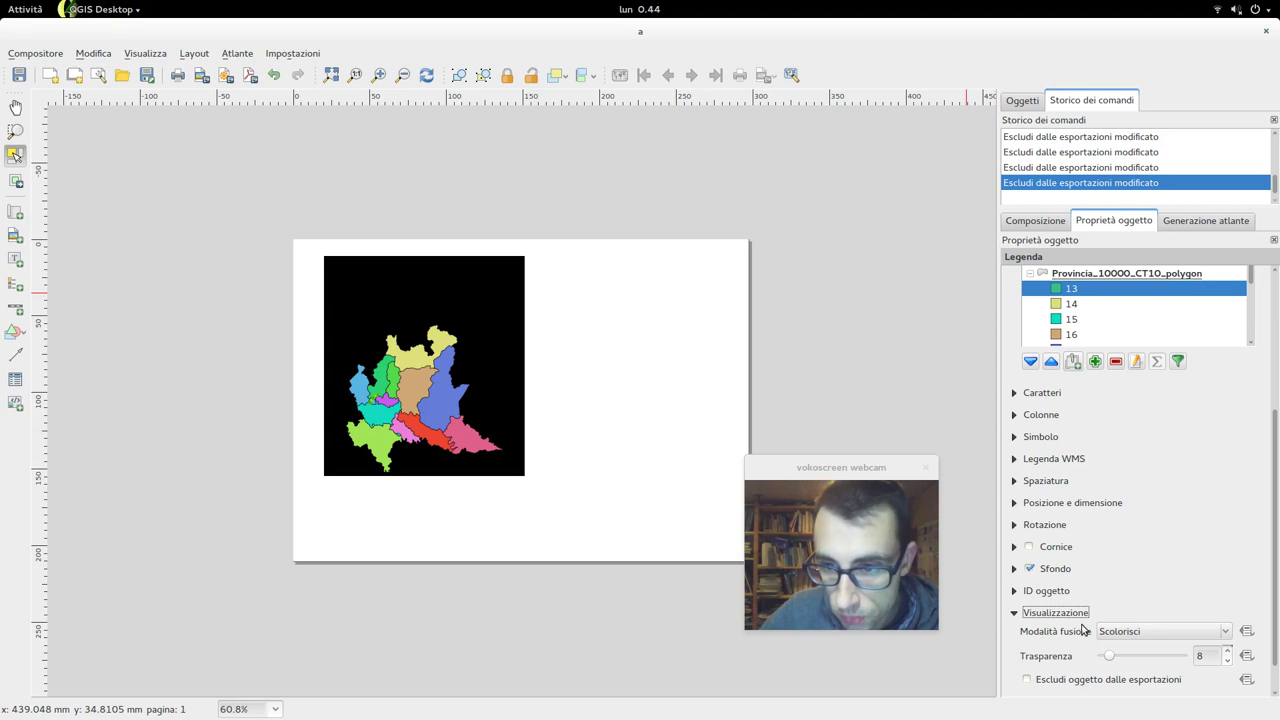
# Set the legend's blending mode to Normale, select the legend on the page, and check its ID oggetto section, collapsing it again.
pyautogui.click(1160, 631)
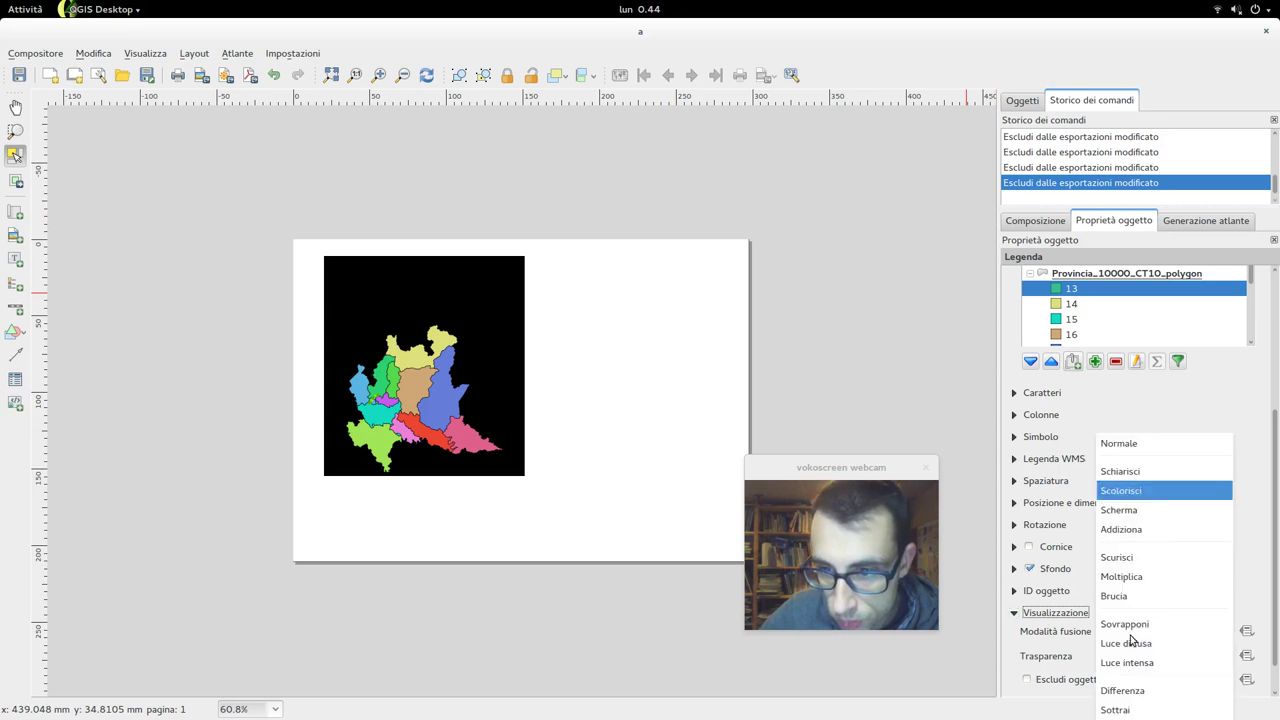
pyautogui.click(1135, 443)
pyautogui.click(576, 409)
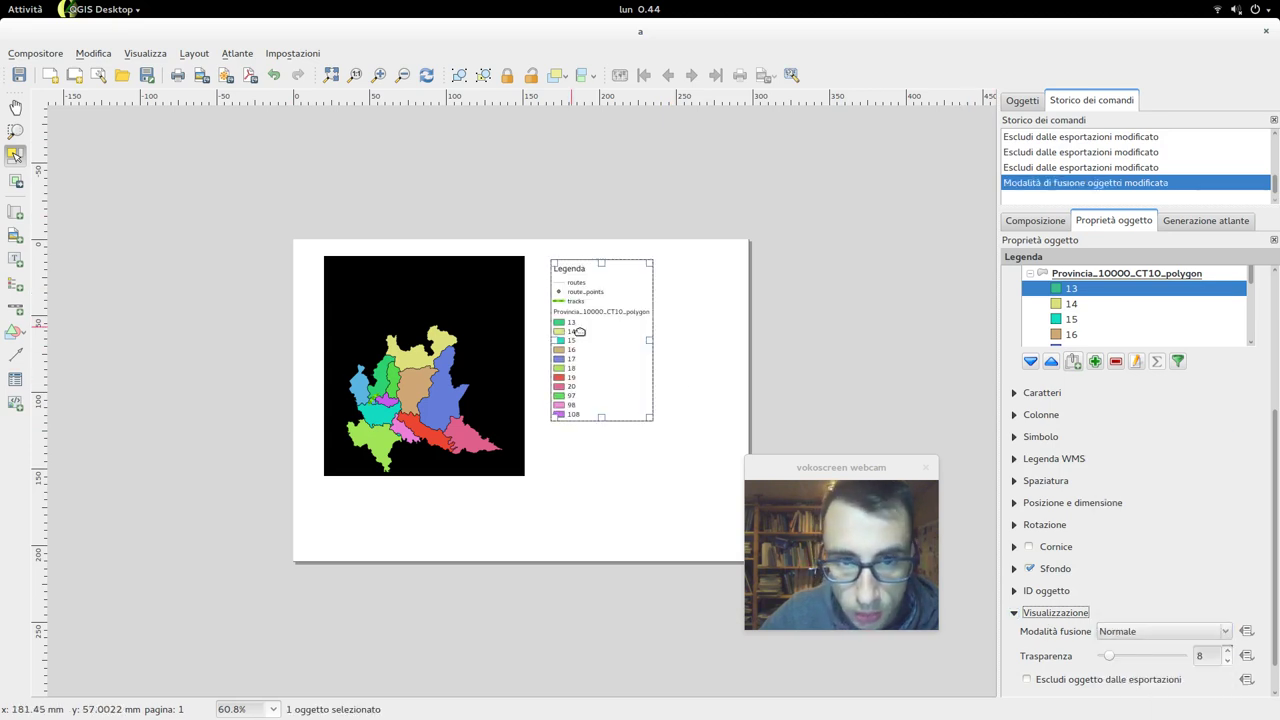
pyautogui.click(1015, 591)
pyautogui.click(1015, 591)
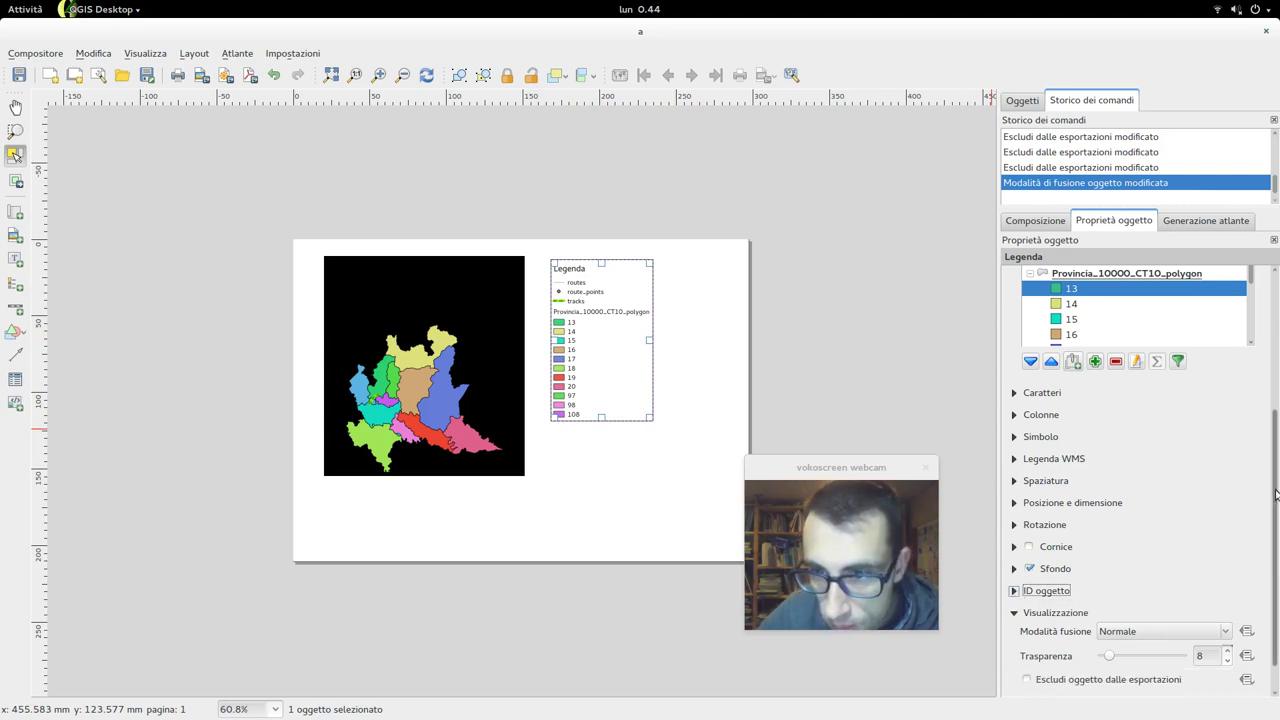
# Toggle automatic updating of the legend items, leaving it switched on.
pyautogui.scroll(5, 1276, 494)
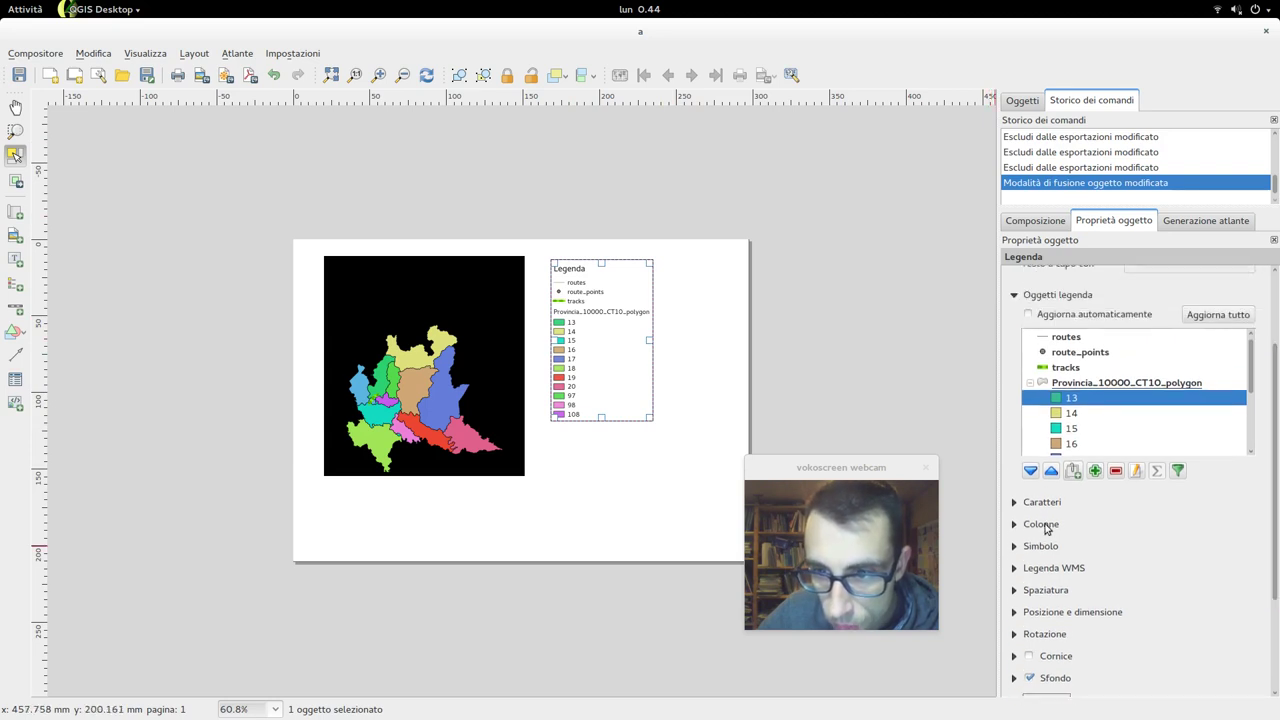
pyautogui.scroll(5, 1275, 422)
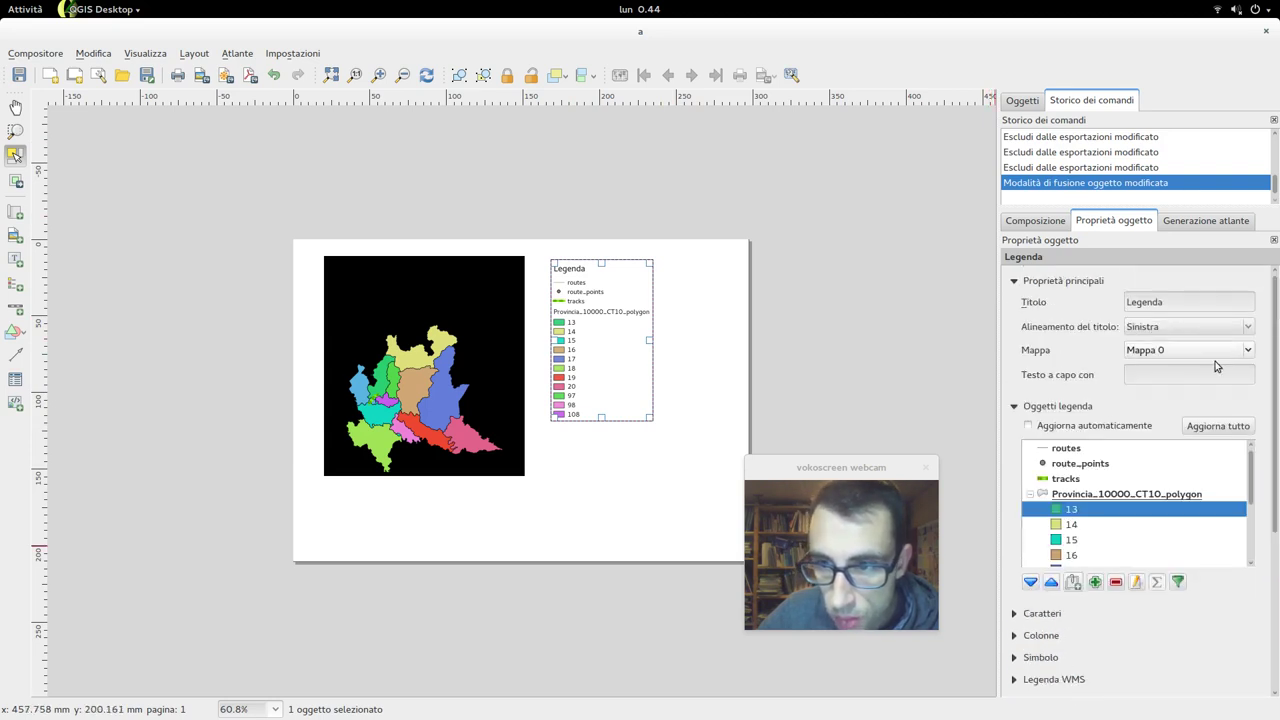
pyautogui.click(1070, 426)
pyautogui.click(1070, 426)
pyautogui.click(1070, 426)
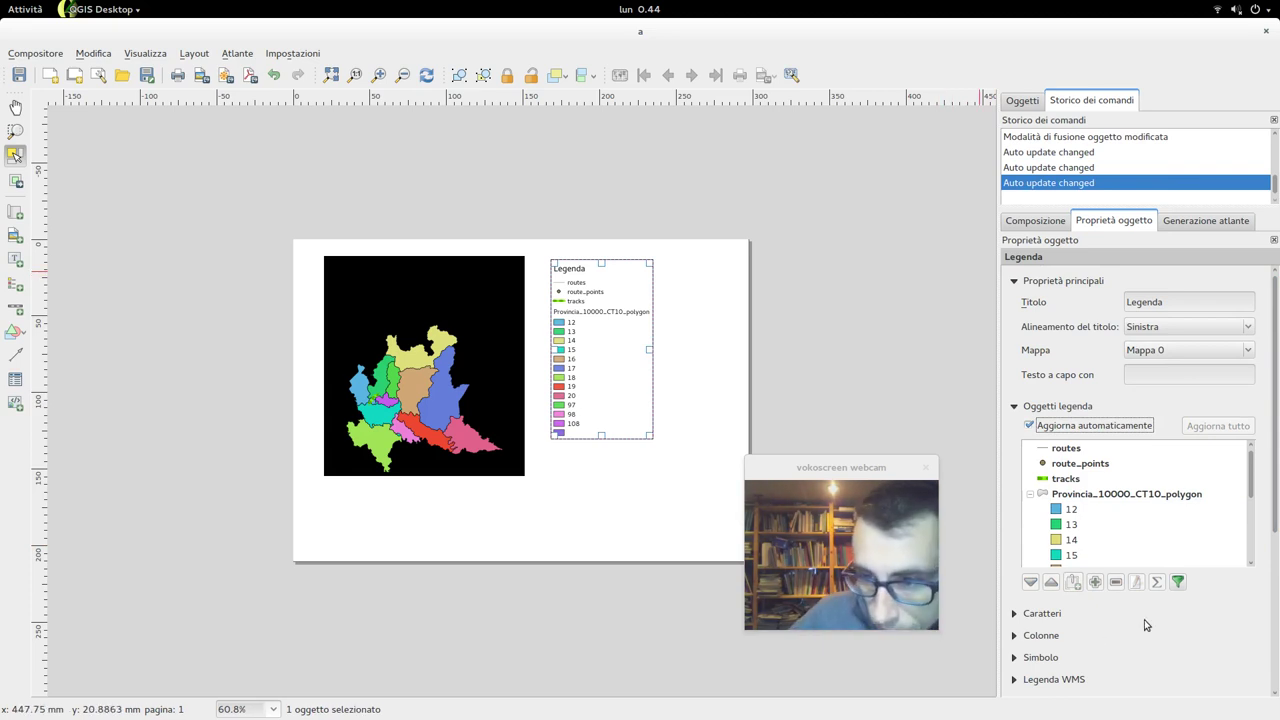
# Look at the data-defined override options for excluding the legend from exports, without choosing any.
pyautogui.moveTo(1272, 479); pyautogui.dragTo(1272, 635)
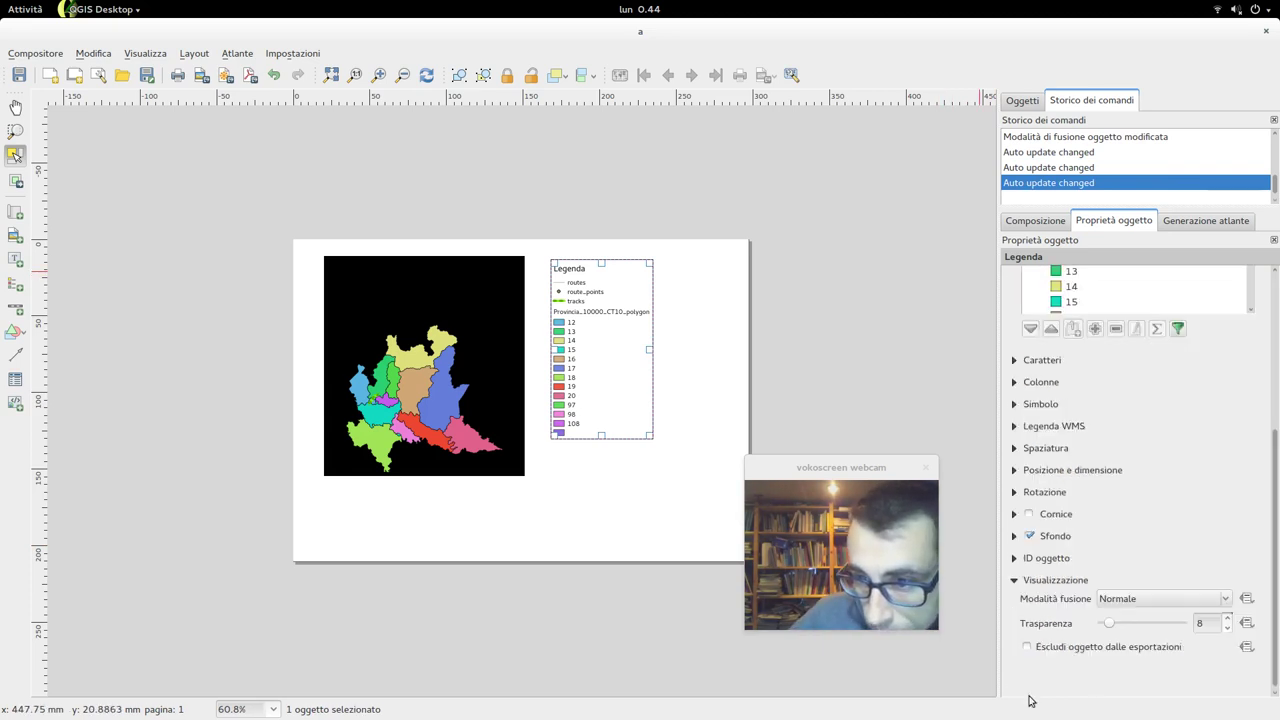
pyautogui.click(1247, 648)
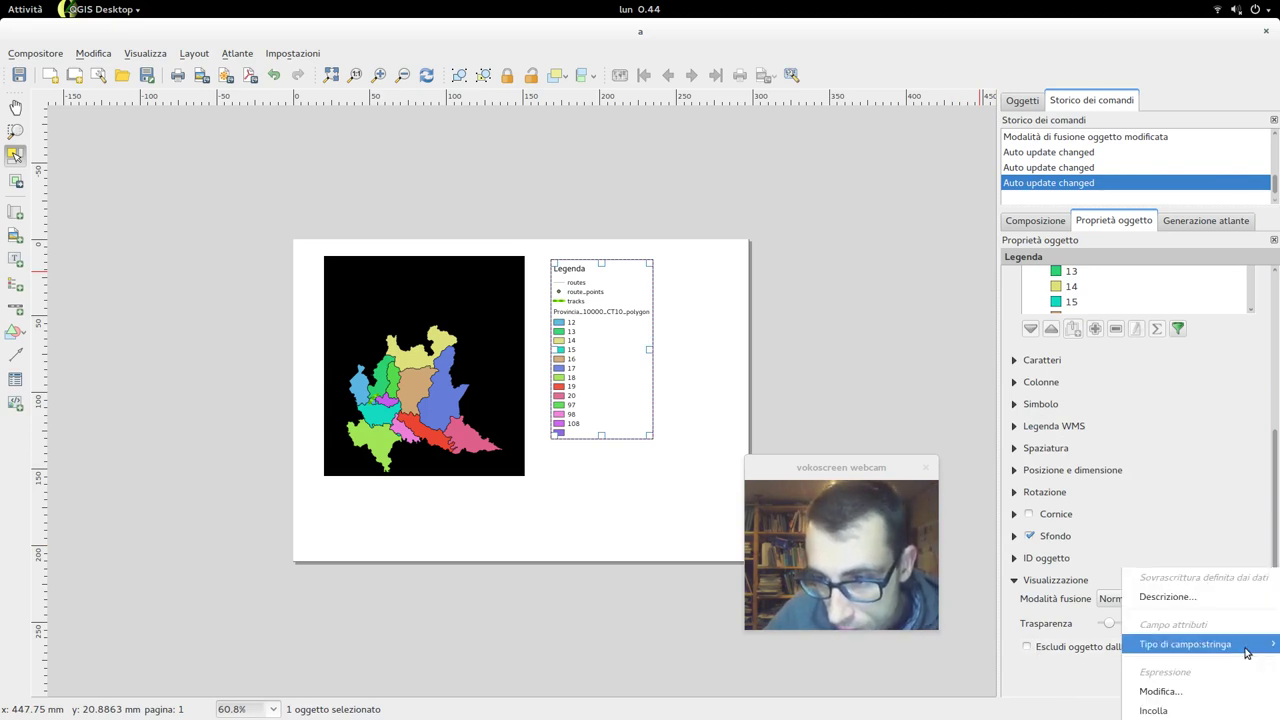
pyautogui.click(1094, 696)
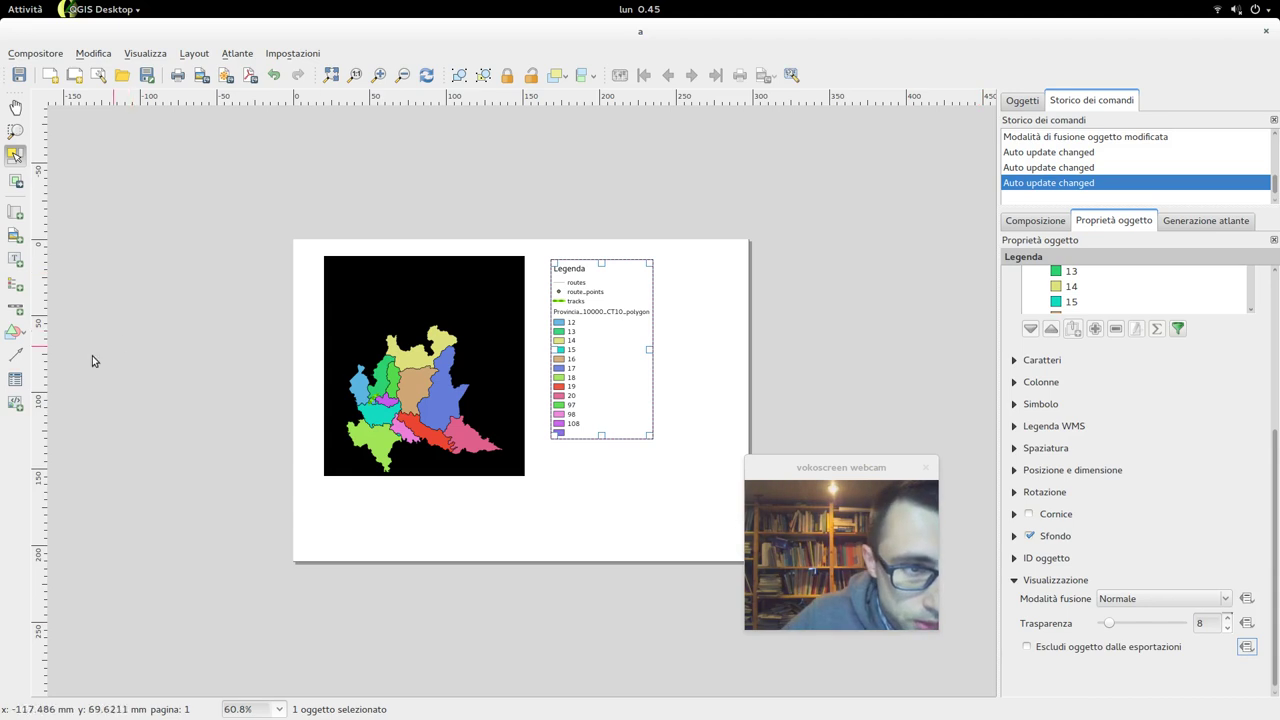
# Draw an HTML frame on the page below the legend and refresh its HTML.
pyautogui.click(17, 405)
pyautogui.moveTo(548, 455); pyautogui.dragTo(655, 543)
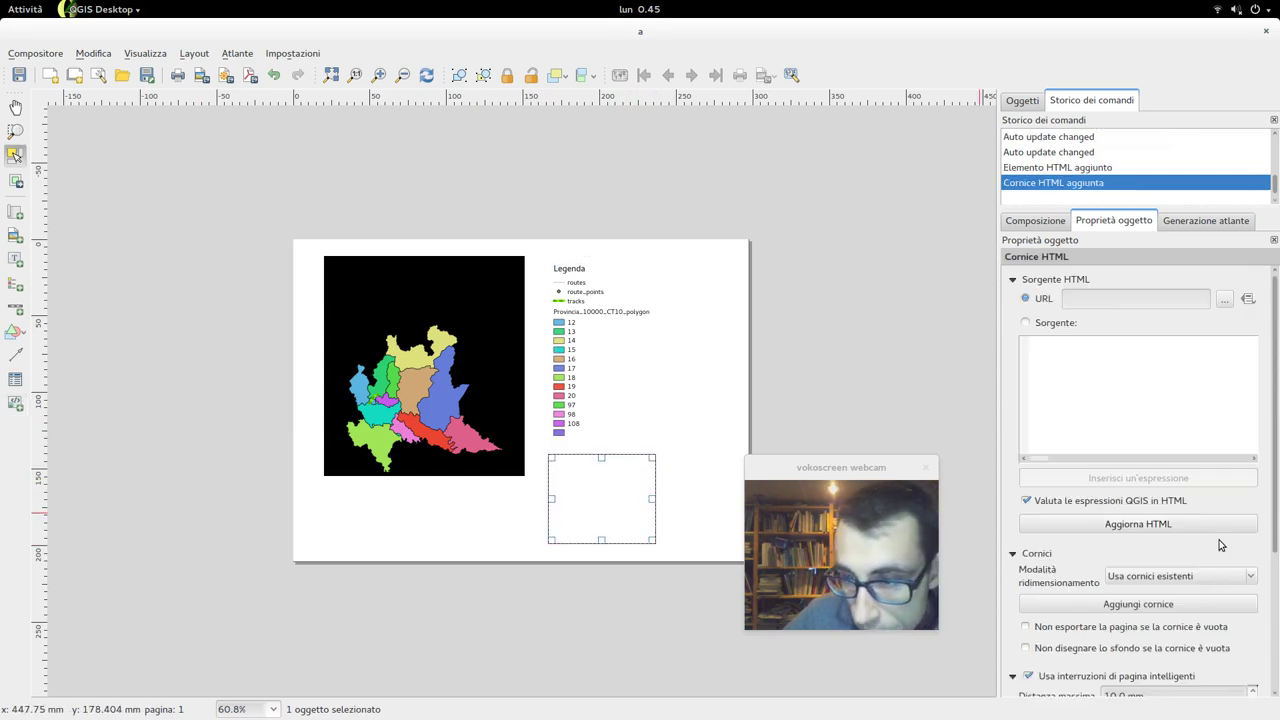
pyautogui.click(1172, 524)
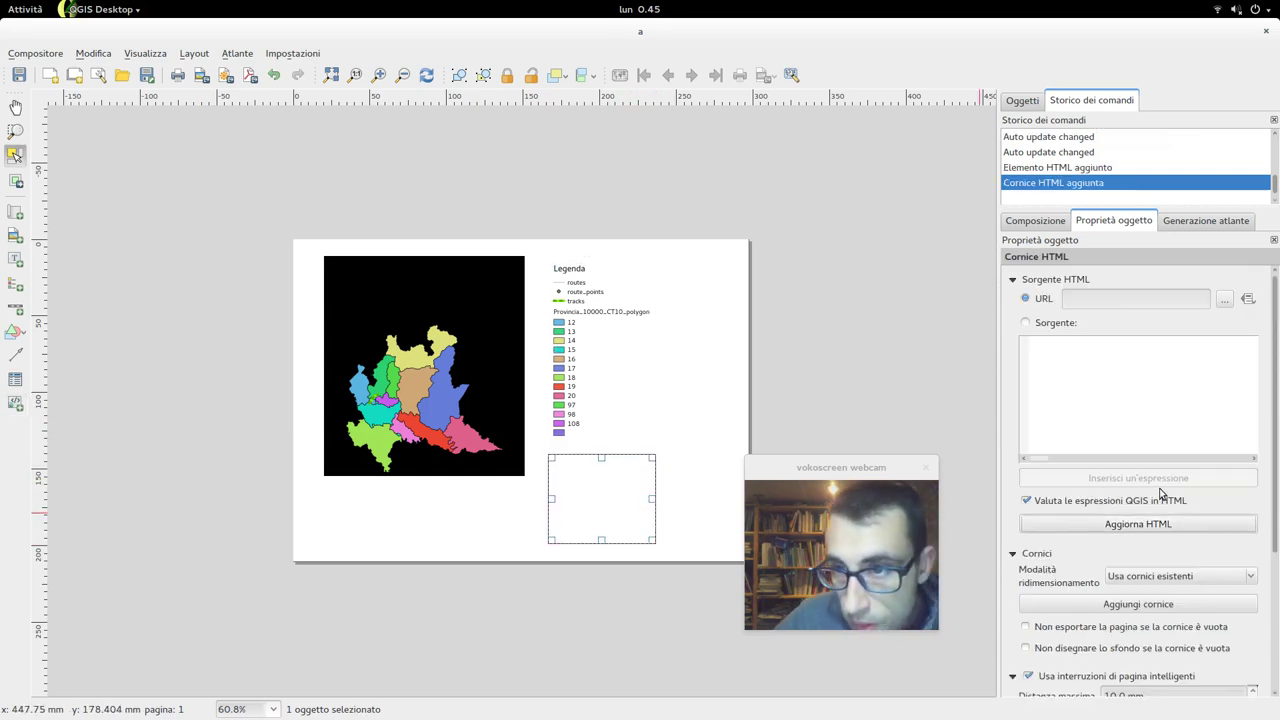
# Switch the HTML frame's source to inline code, enter the empty code area, and switch the source back to URL.
pyautogui.click(1058, 325)
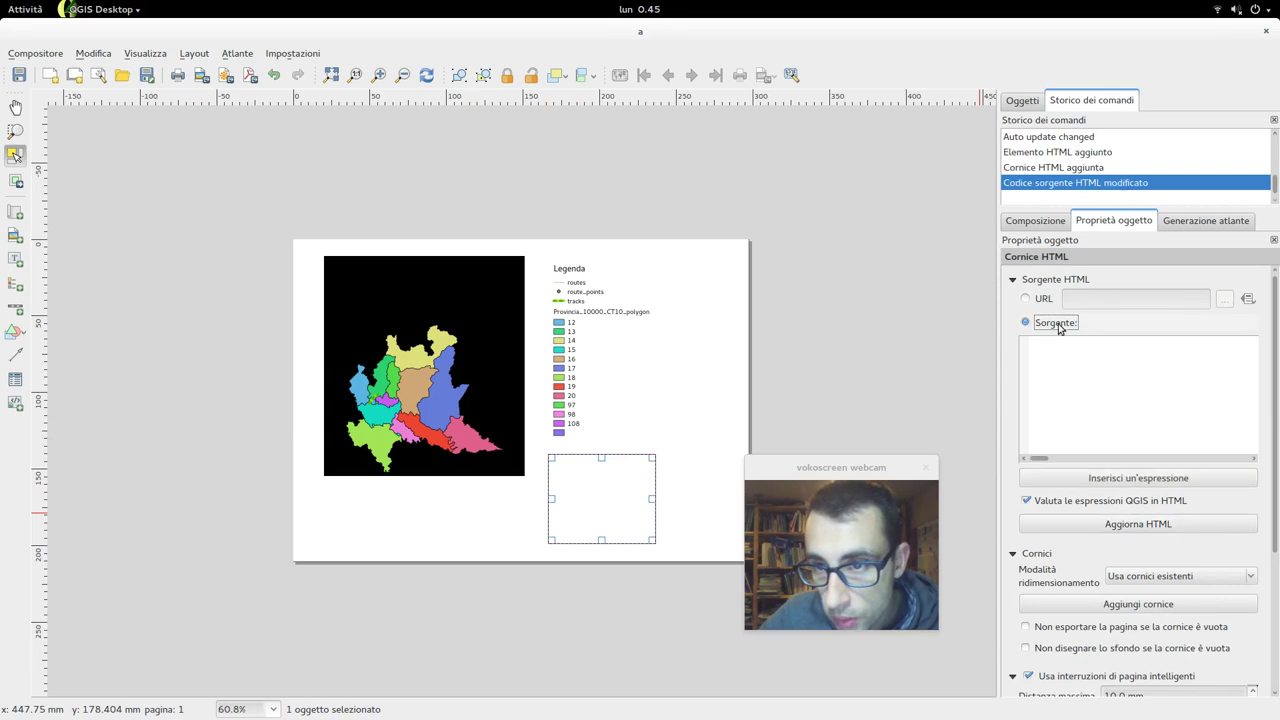
pyautogui.click(1075, 355)
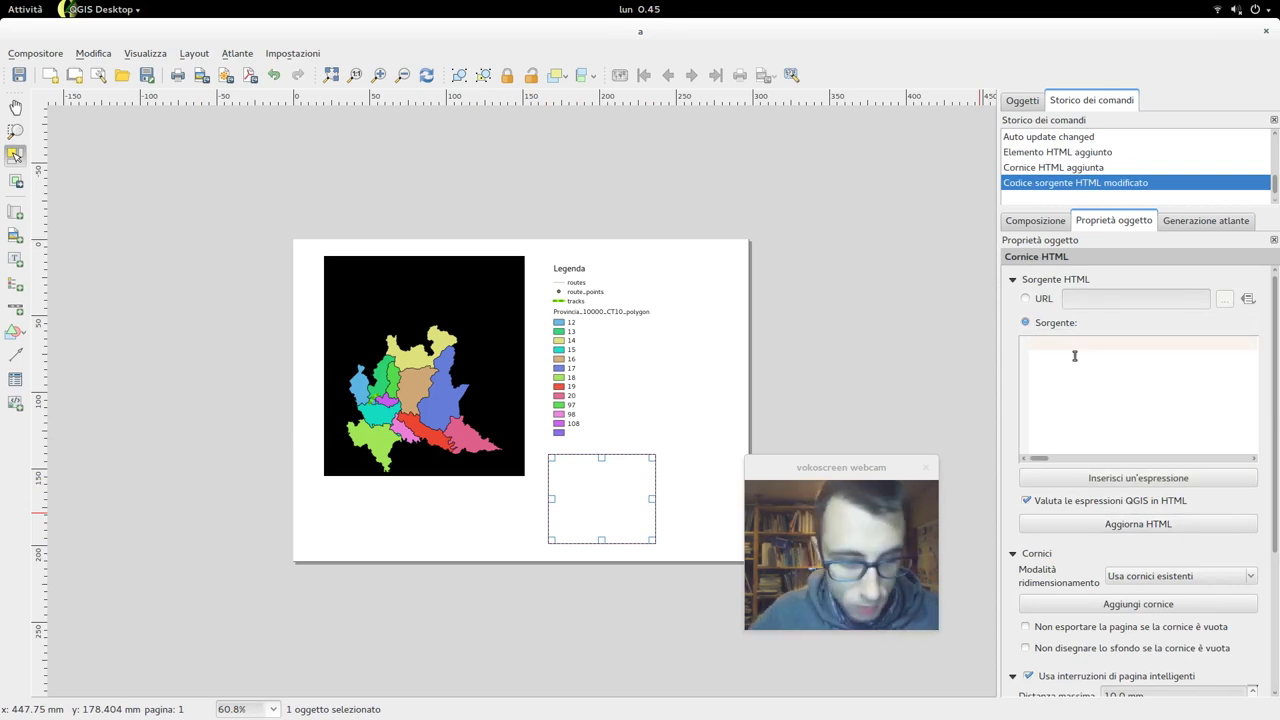
pyautogui.click(1040, 300)
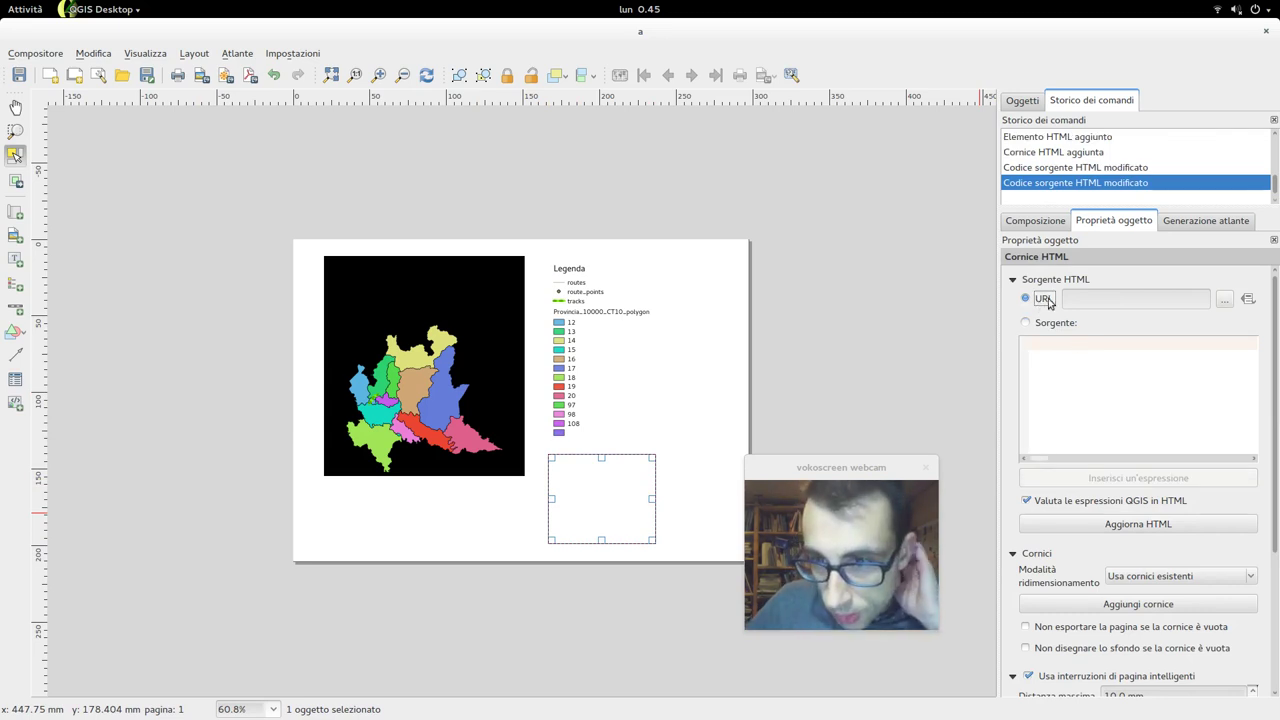
# View the HTML document chooser and the data-defined override options for the frame's URL, dismissing both without a choice.
pyautogui.click(1227, 300)
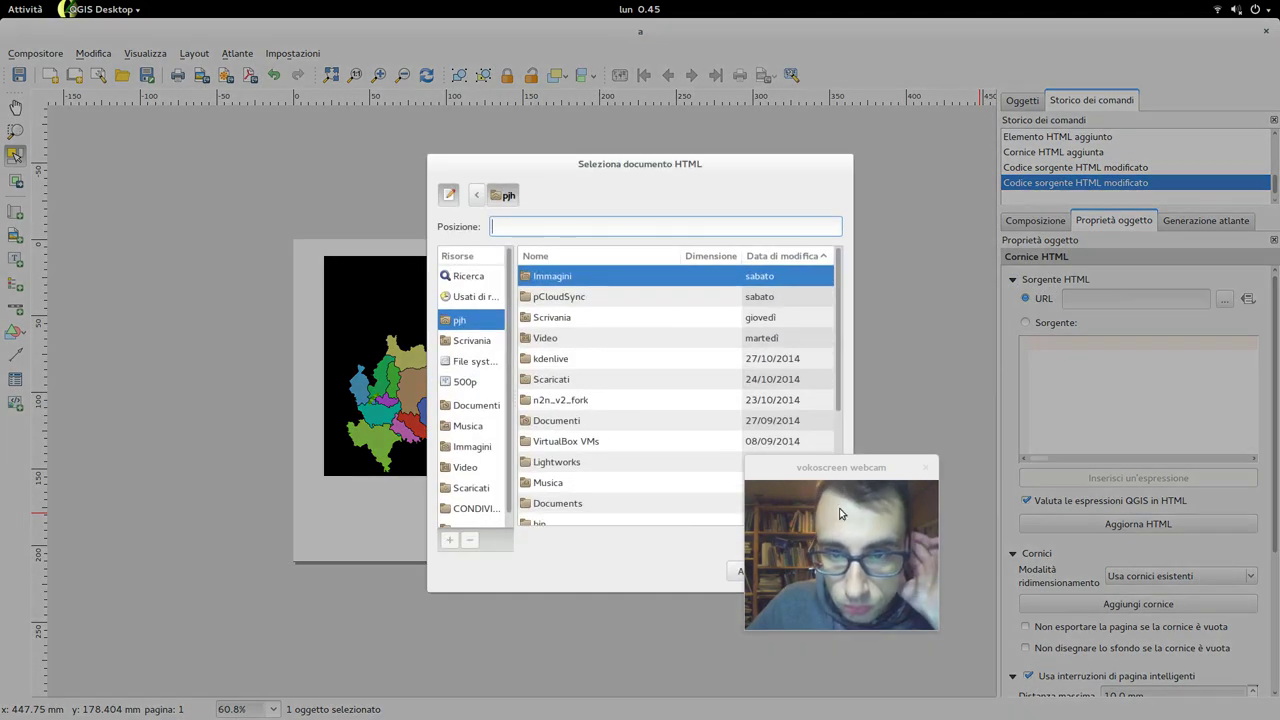
pyautogui.moveTo(837, 486); pyautogui.dragTo(957, 484)
pyautogui.click(752, 571)
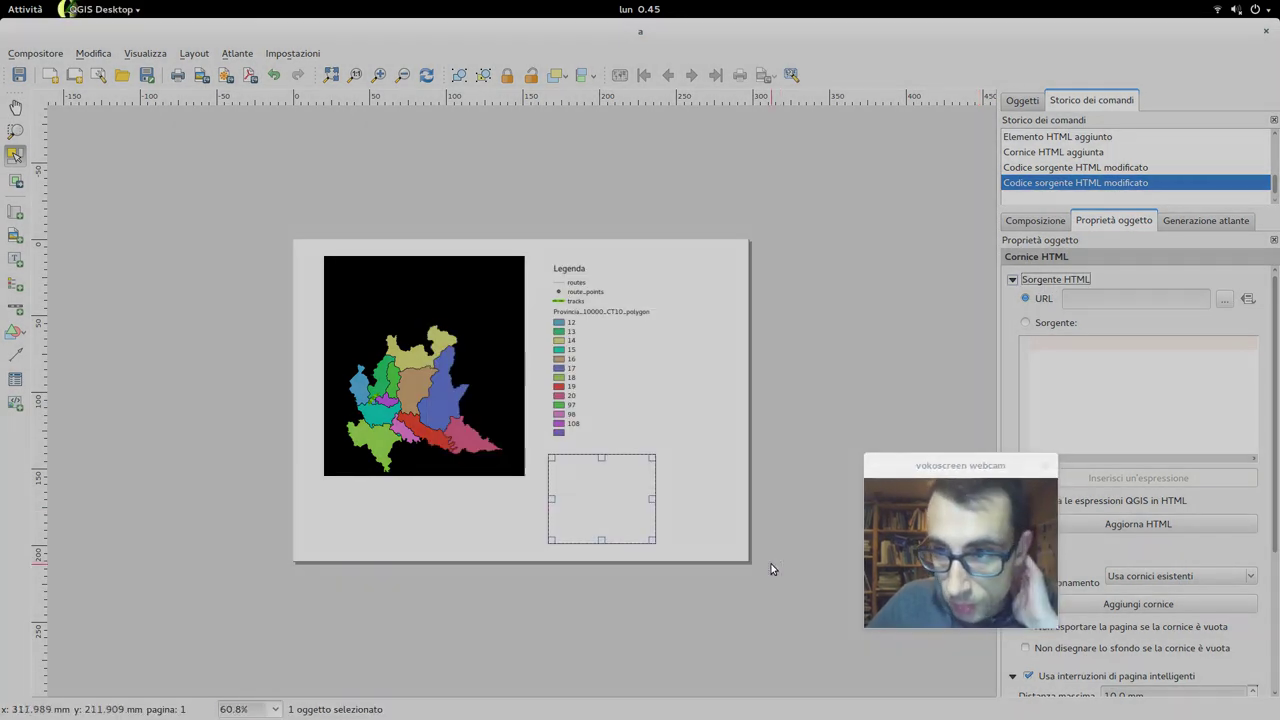
pyautogui.click(1250, 300)
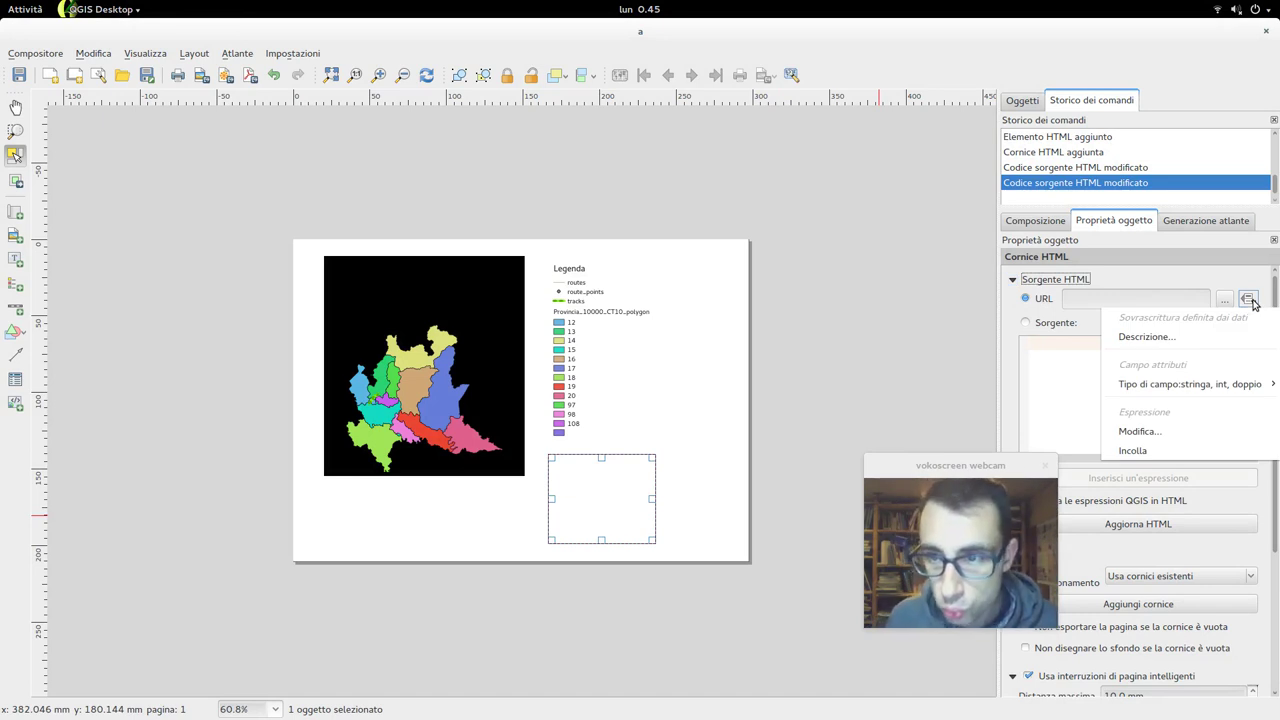
pyautogui.moveTo(1245, 390)
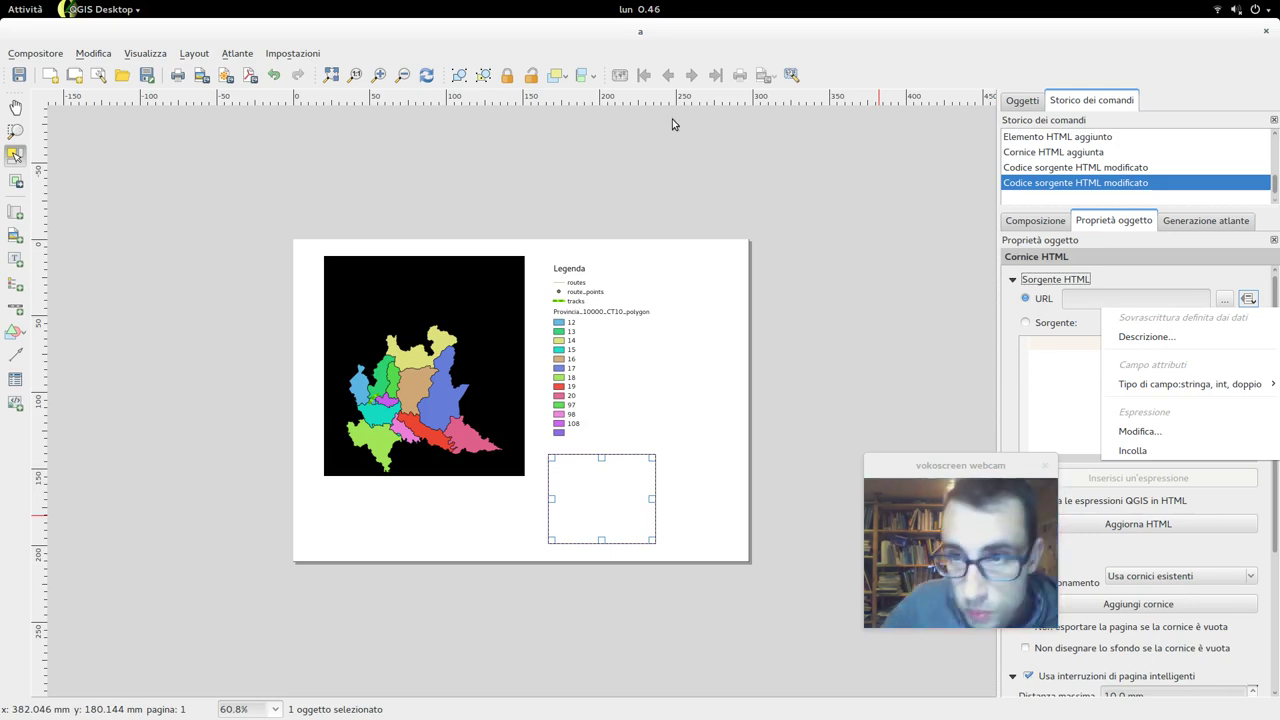
pyautogui.press('Escape')
# Examine the composition's paper and quality settings, its guides and grid settings, and the atlas generation options.
pyautogui.click(1035, 220)
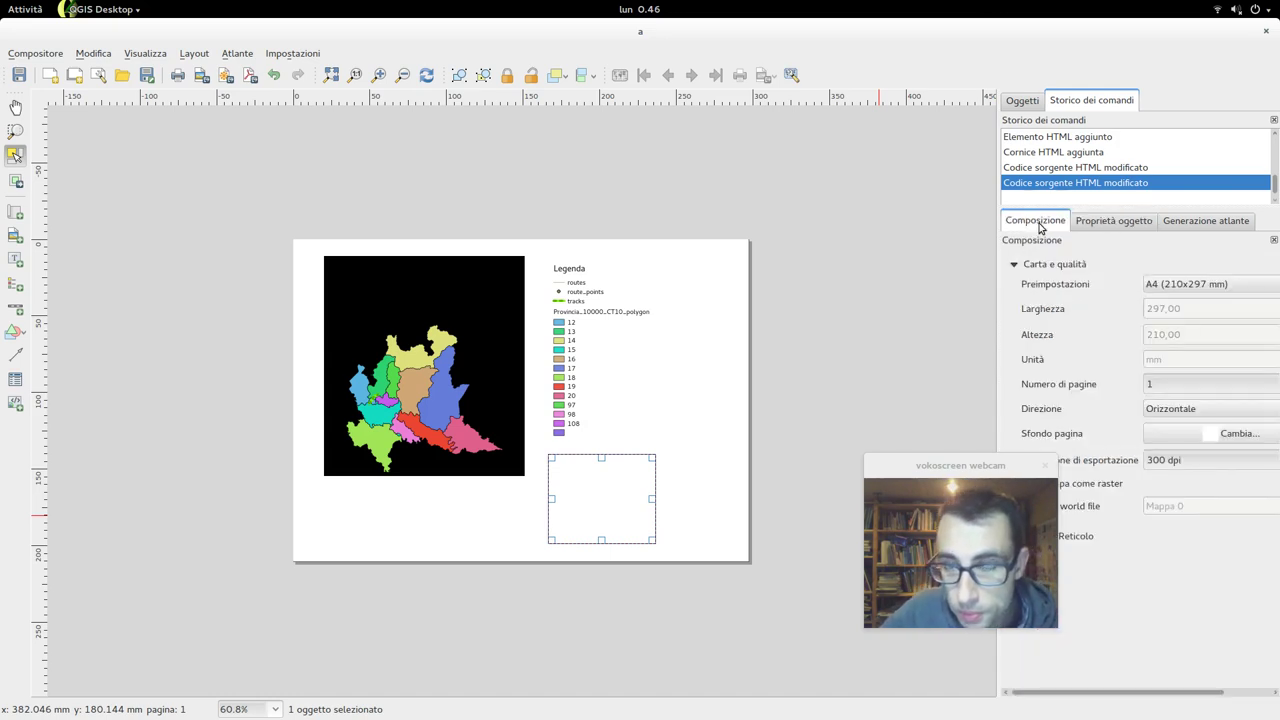
pyautogui.moveTo(991, 463); pyautogui.dragTo(903, 388)
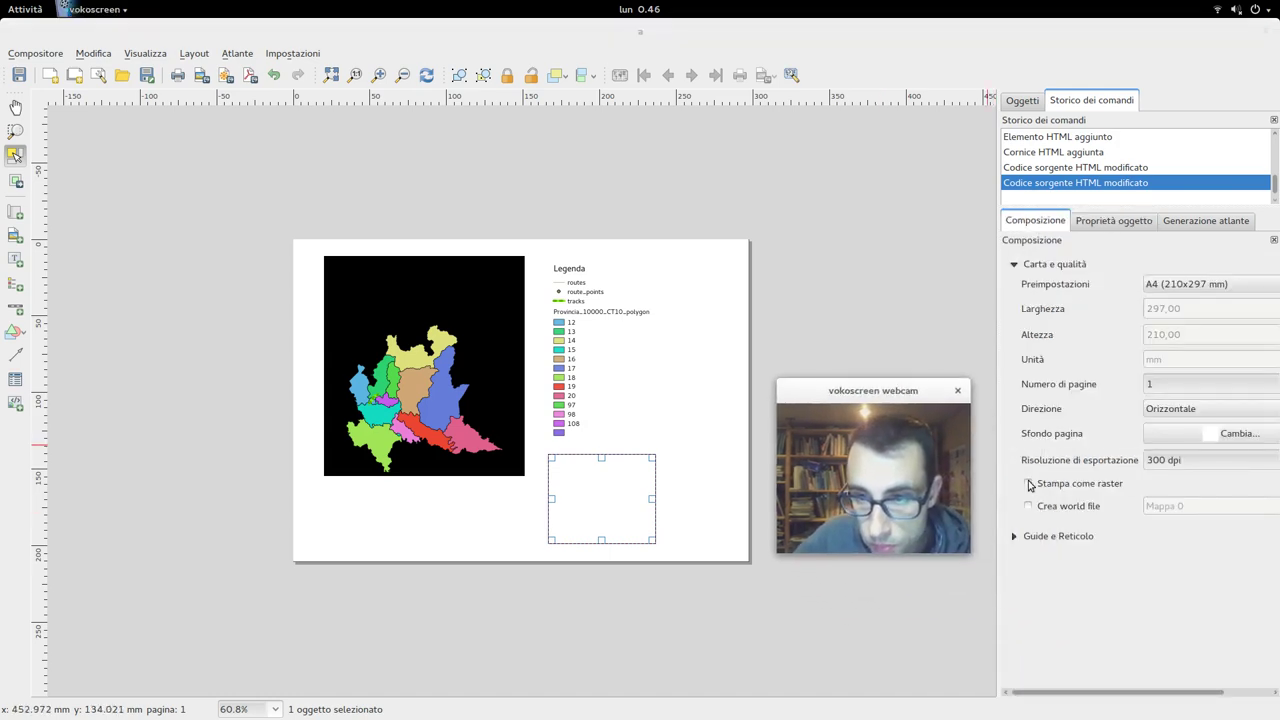
pyautogui.click(1014, 537)
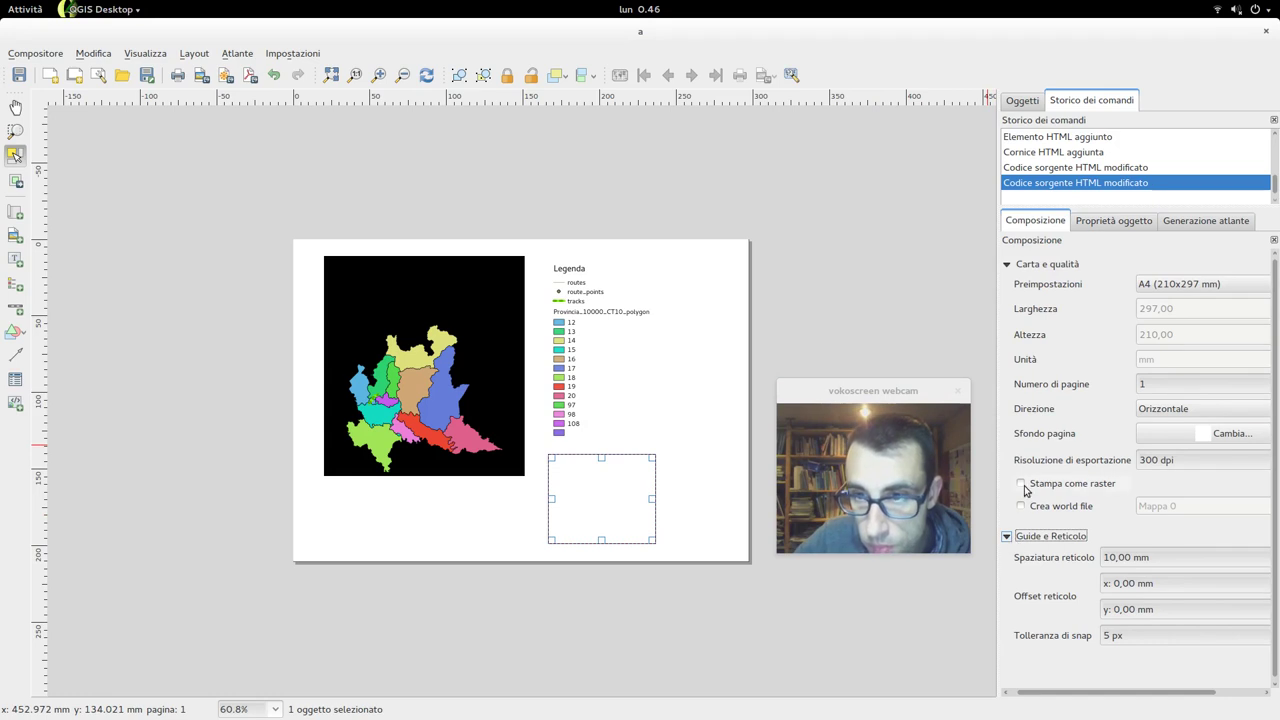
pyautogui.click(1193, 222)
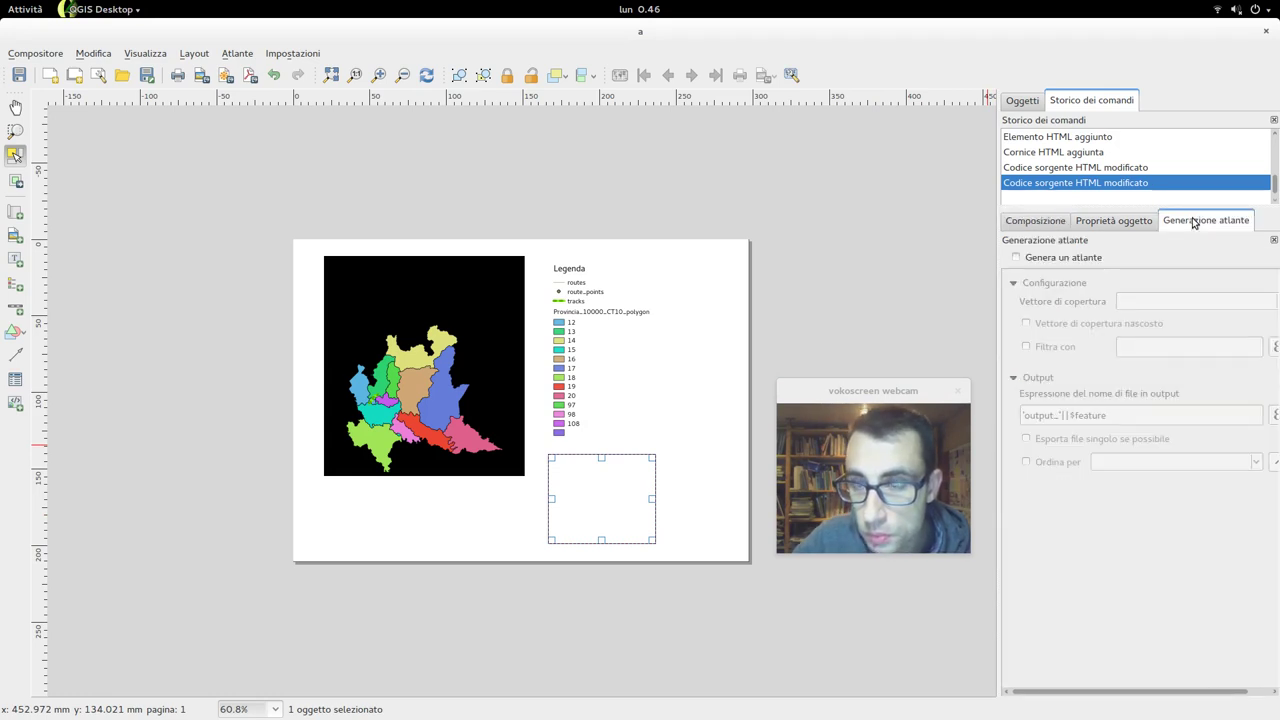
# Toggle the visibility of the legend, HTML frame and map in the composition's item list, leaving all of them shown.
pyautogui.click(1025, 101)
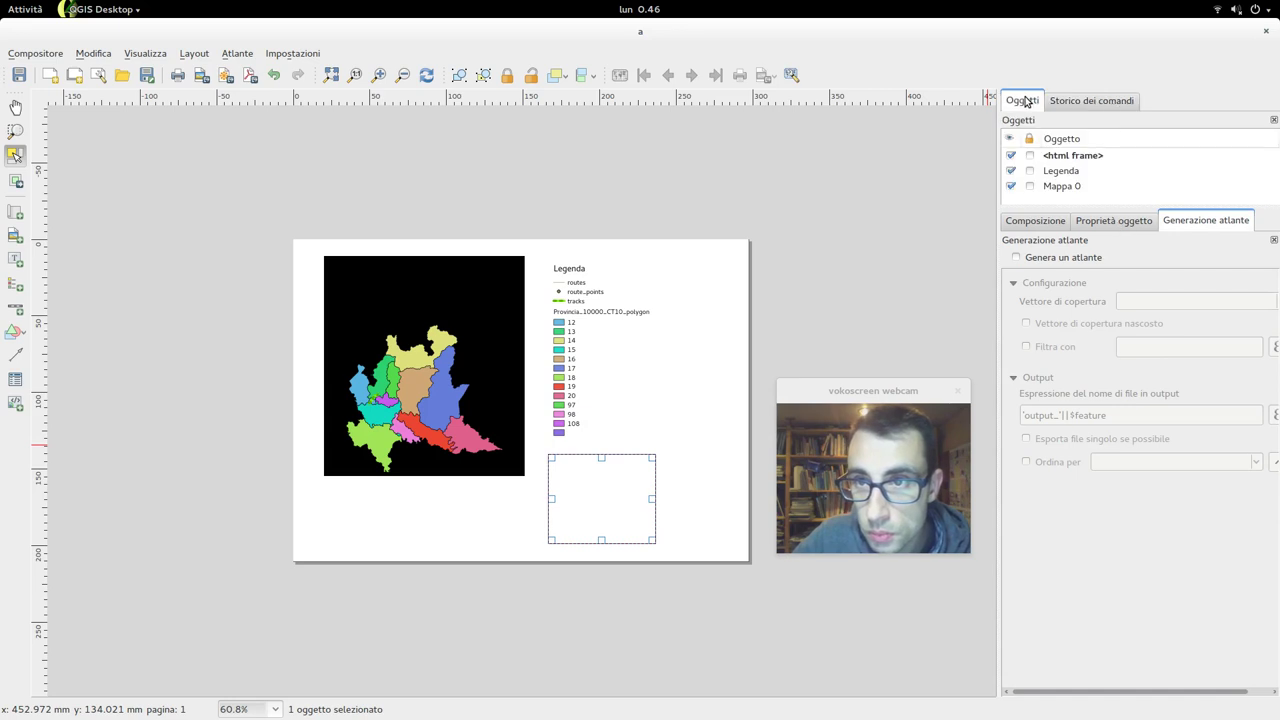
pyautogui.click(1011, 171)
pyautogui.click(1011, 171)
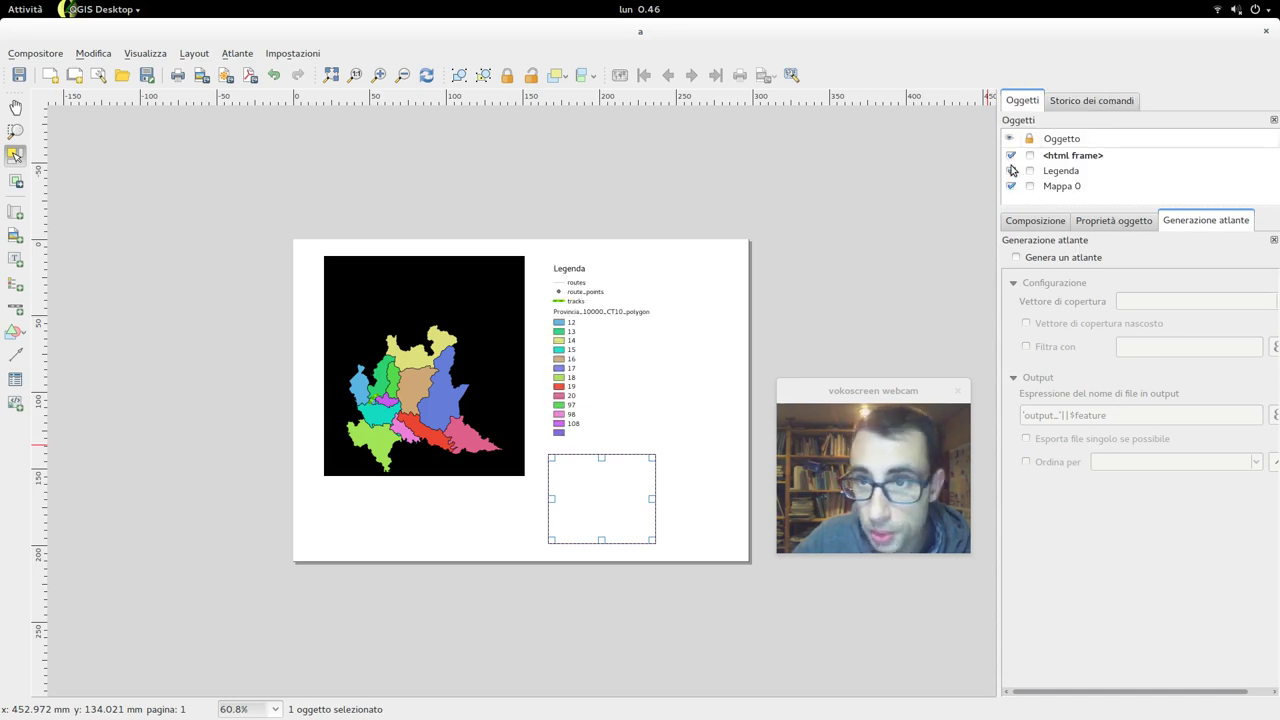
pyautogui.click(1011, 157)
pyautogui.click(1011, 187)
pyautogui.click(1011, 187)
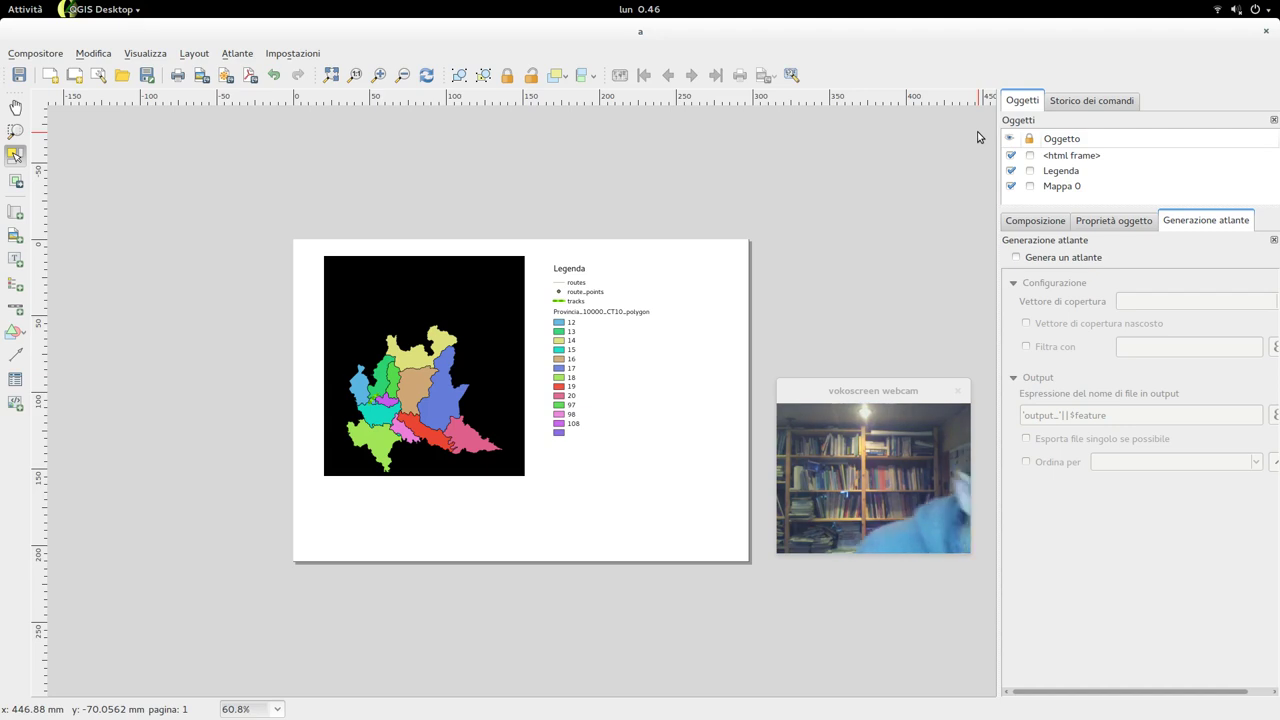
# Draw a horizontal arrow pointing right across the legend, at the class 16 and 17 entries.
pyautogui.click(16, 354)
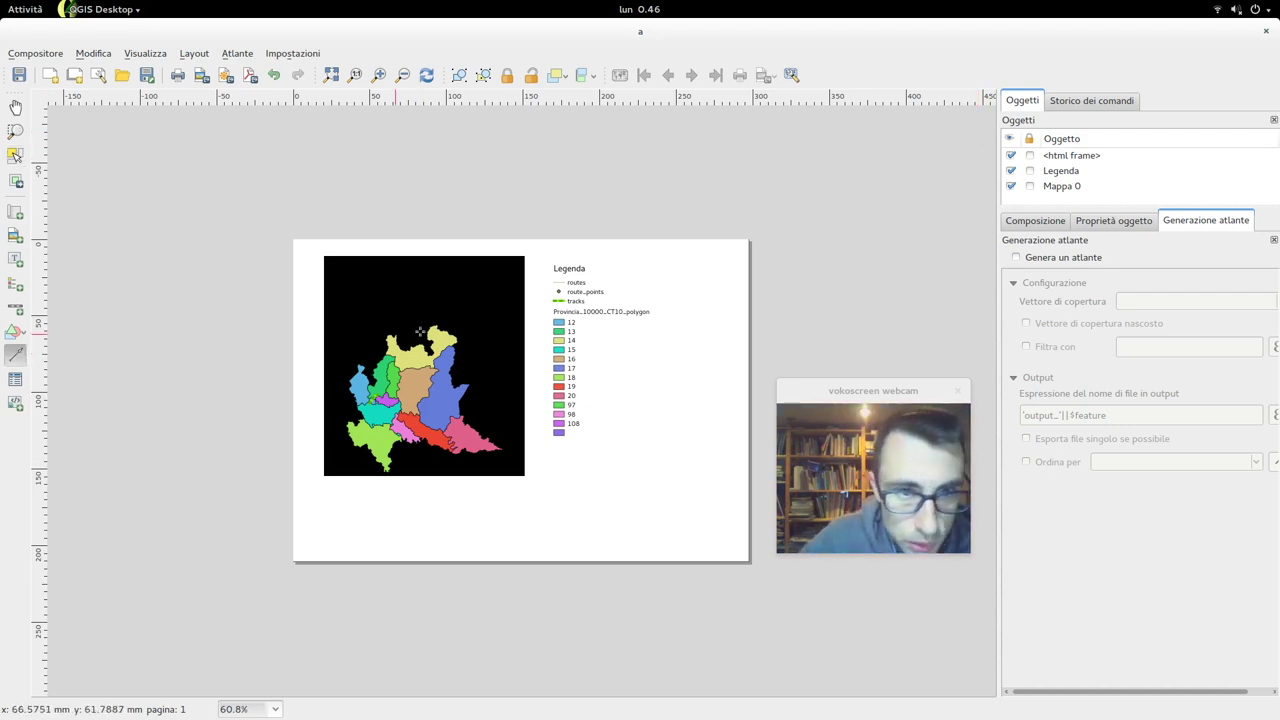
pyautogui.click(536, 365)
pyautogui.moveTo(540, 365)
pyautogui.mouseDown()
pyautogui.moveTo(600, 457)
pyautogui.moveTo(677, 426)
pyautogui.moveTo(672, 396)
pyautogui.mouseUp()
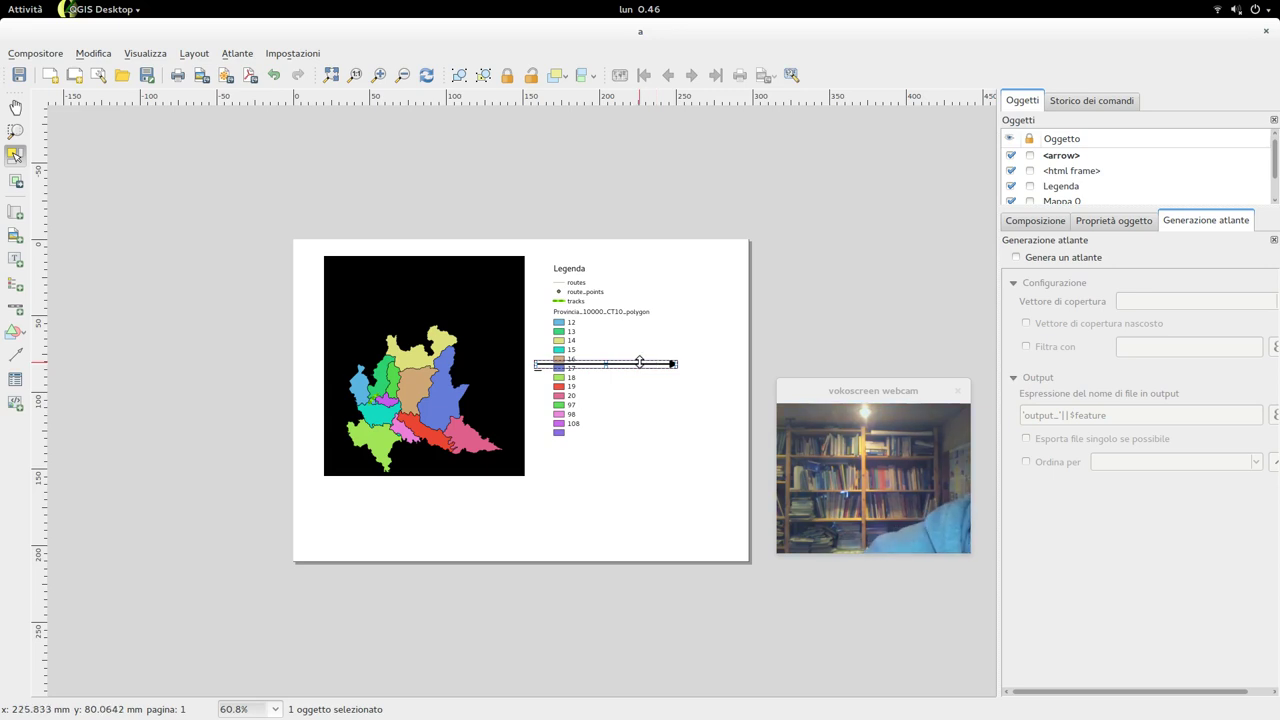
# Change the arrow's line style to the red construction line symbol.
pyautogui.click(1132, 220)
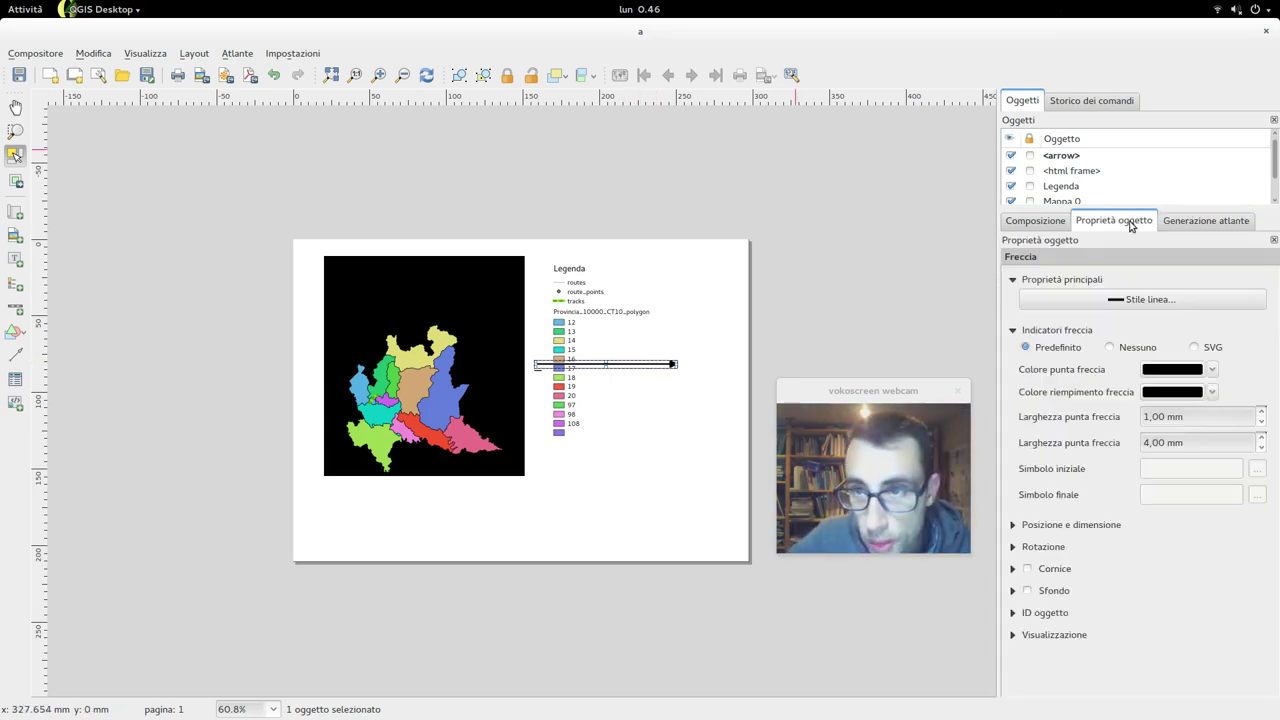
pyautogui.click(1142, 306)
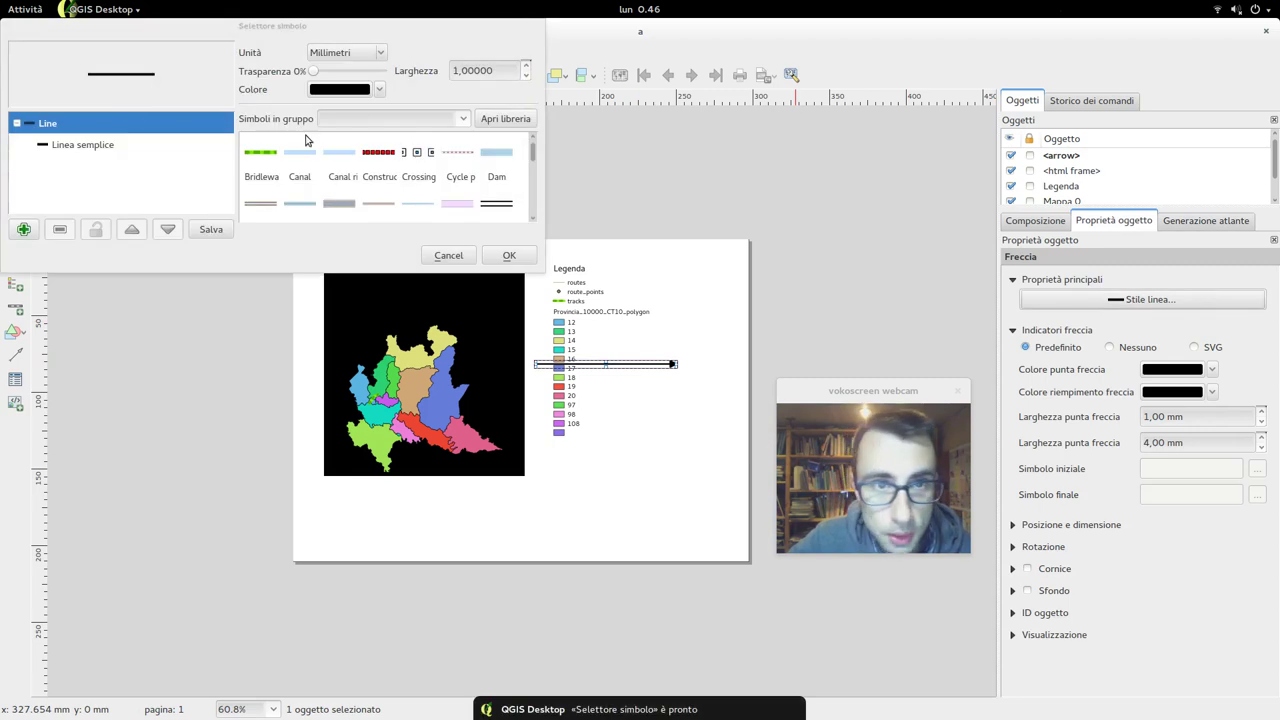
pyautogui.click(382, 154)
pyautogui.click(509, 256)
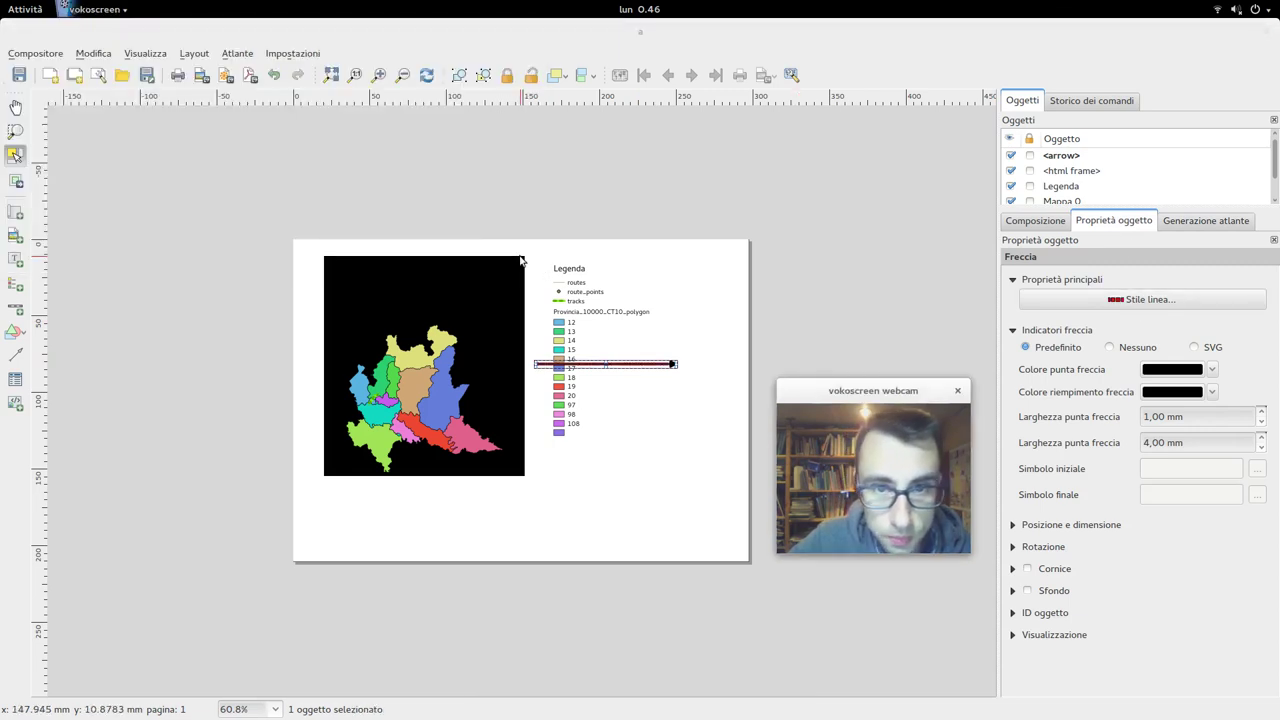
# Try the SVG arrowhead option, restore the default arrowhead, and move the arrow just below the legend.
pyautogui.click(1195, 347)
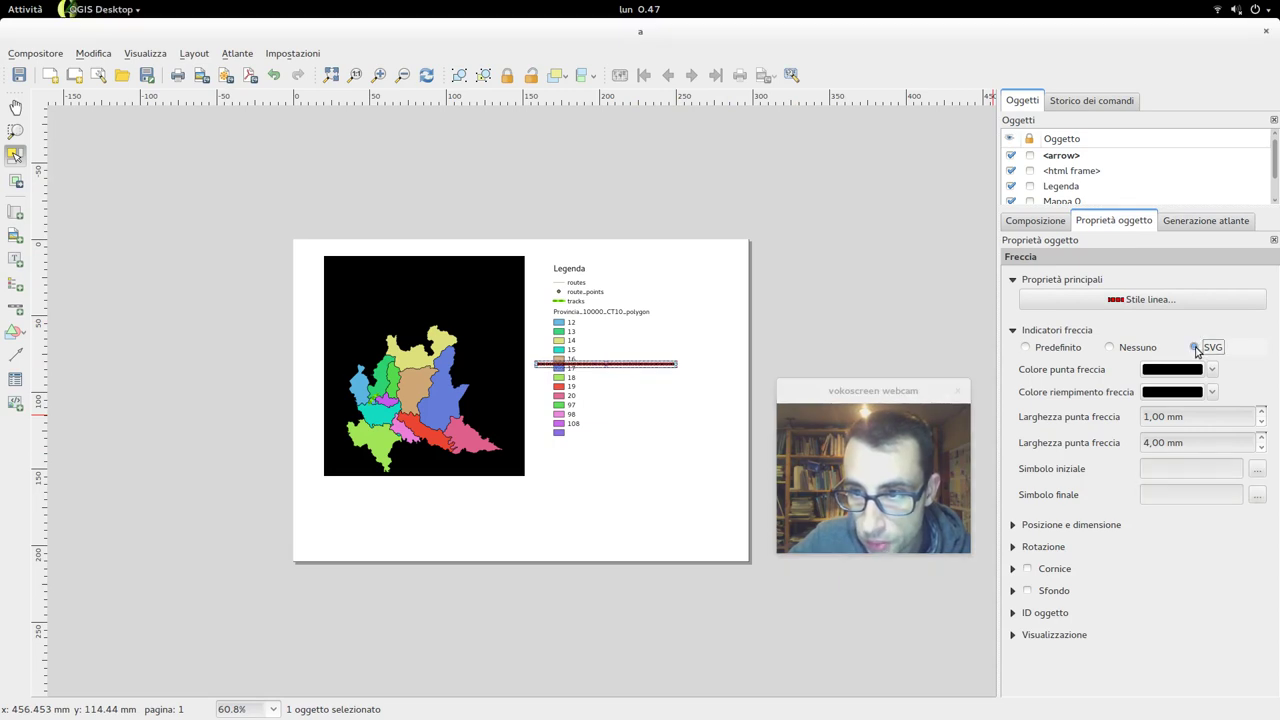
pyautogui.click(1043, 350)
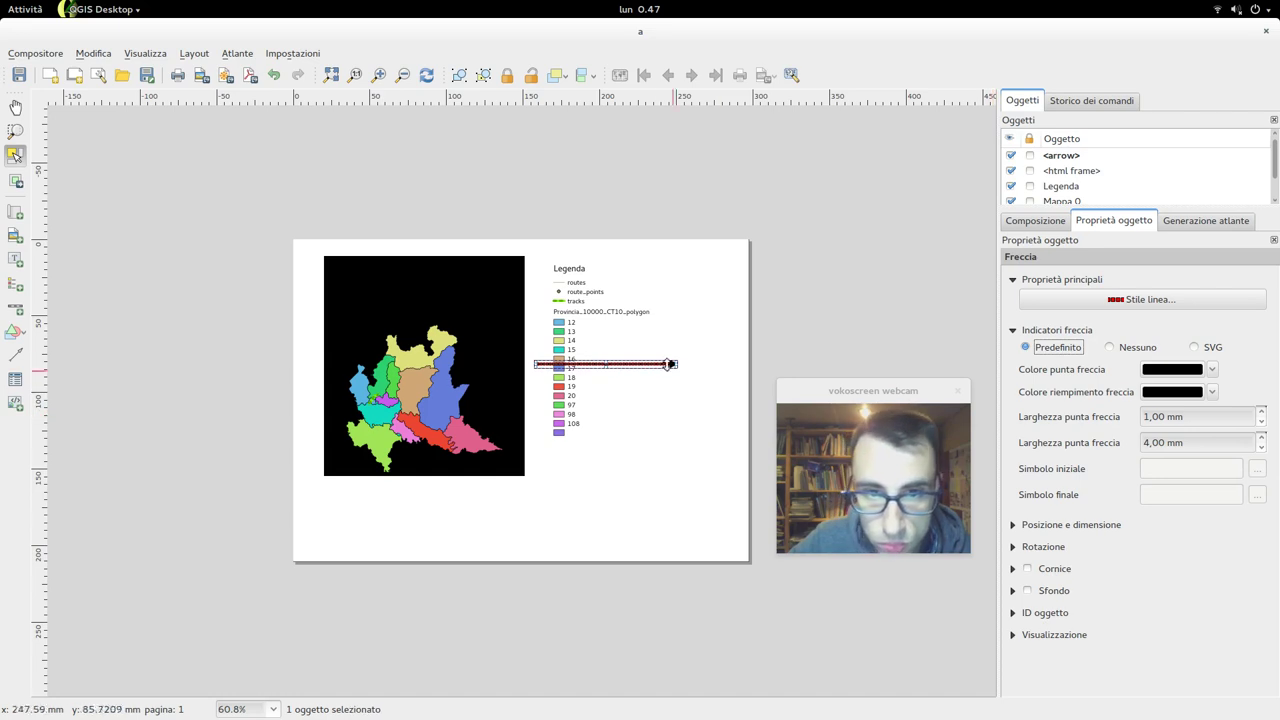
pyautogui.moveTo(557, 364); pyautogui.dragTo(564, 477)
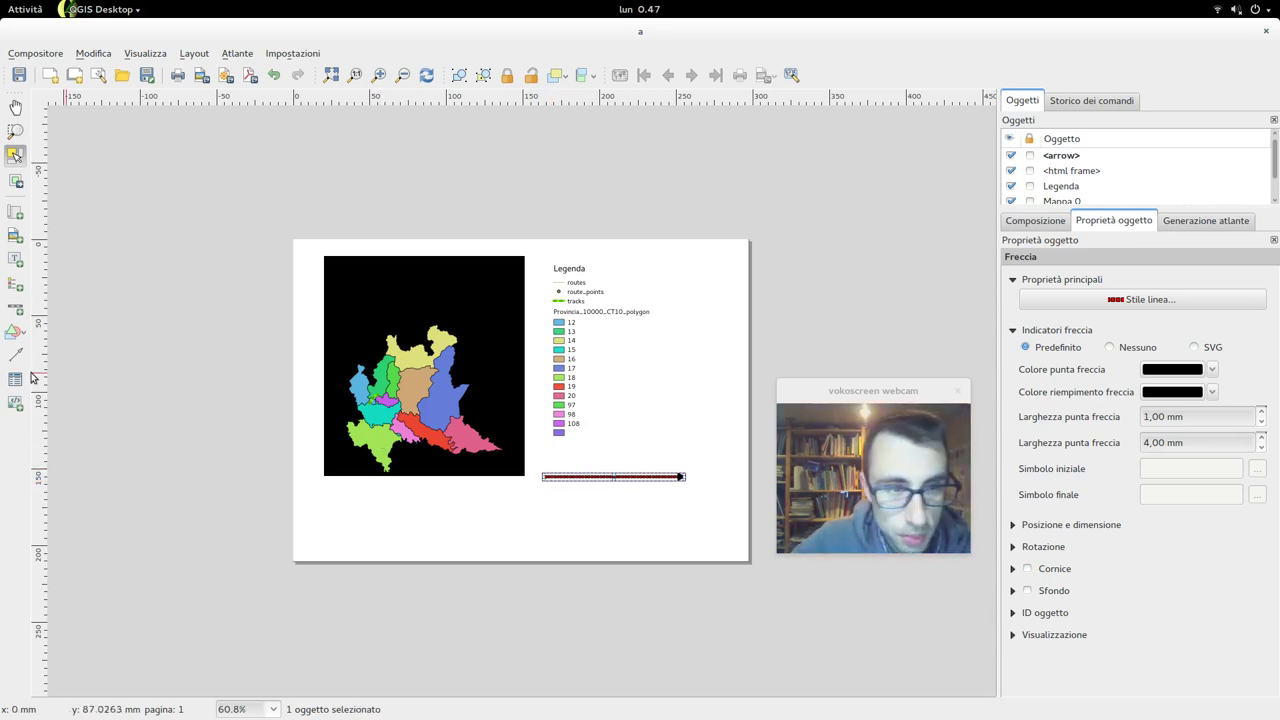
# Add an empty picture frame below the map's lower-right part.
pyautogui.click(22, 241)
pyautogui.moveTo(415, 487); pyautogui.dragTo(522, 550)
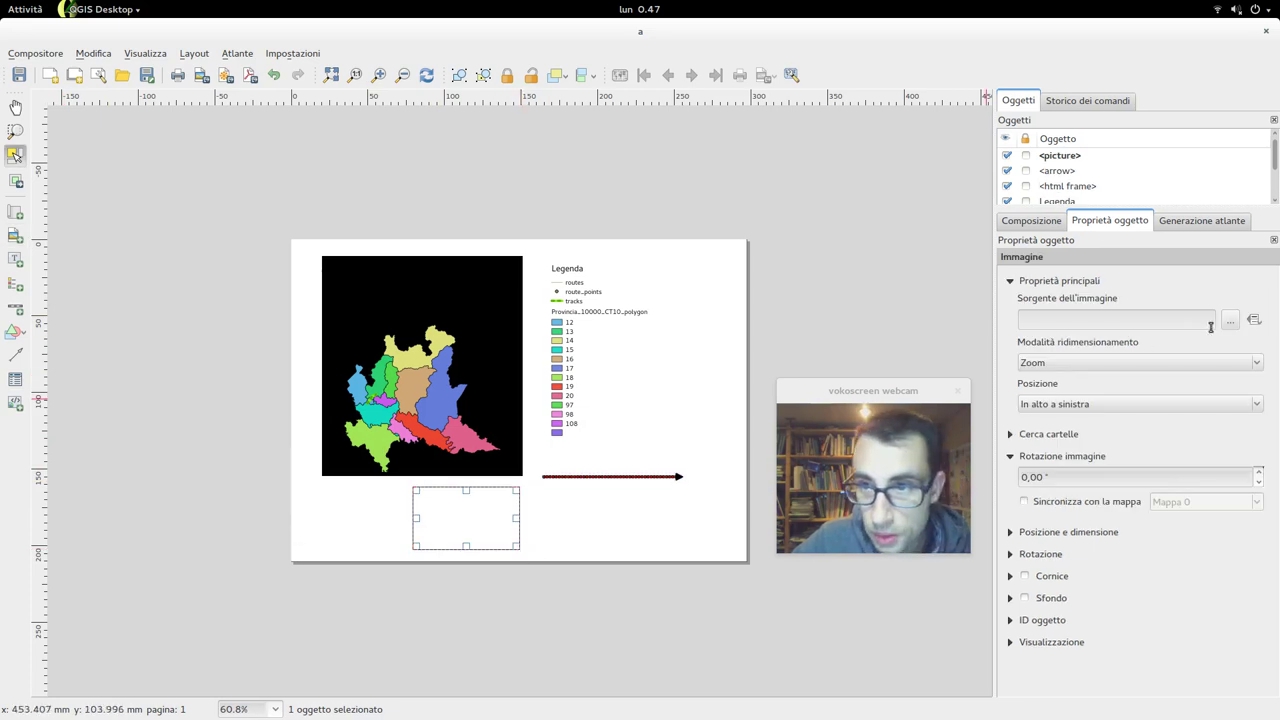
# Switch to Firefox and search Google Images for "gis".
pyautogui.moveTo(3, 3)
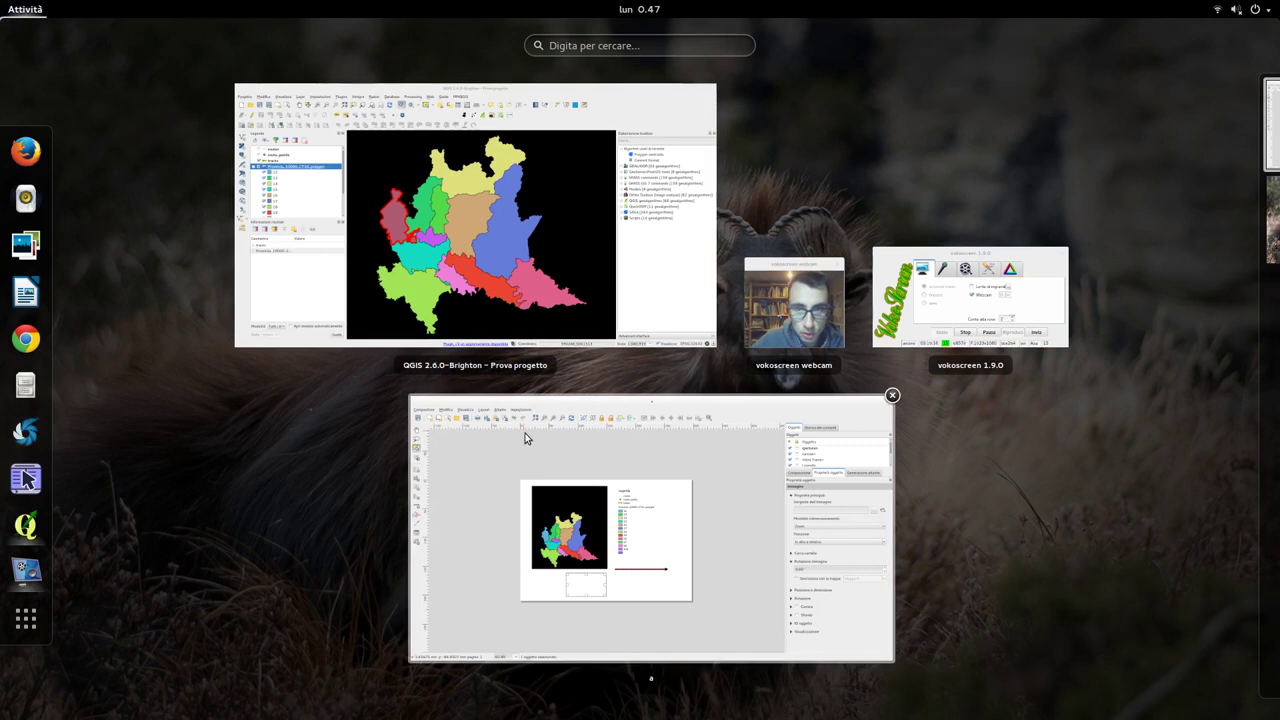
pyautogui.click(26, 152)
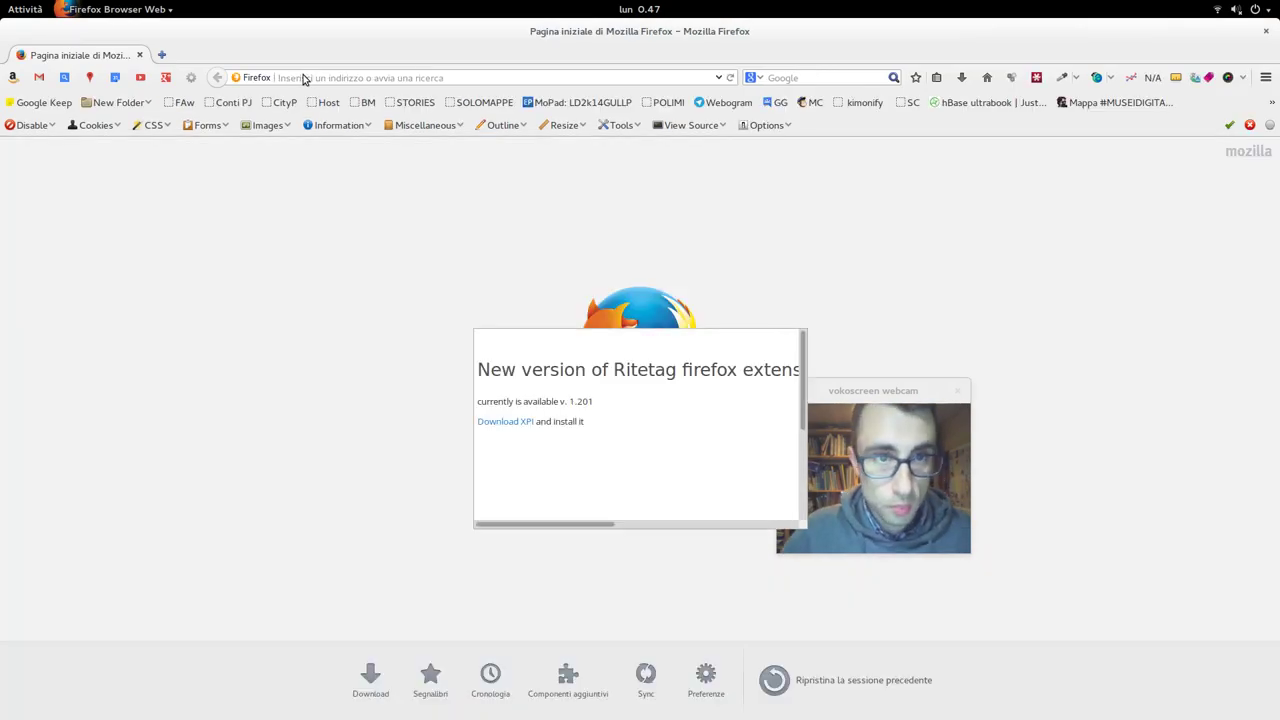
pyautogui.write('gis')
pyautogui.press('Return')
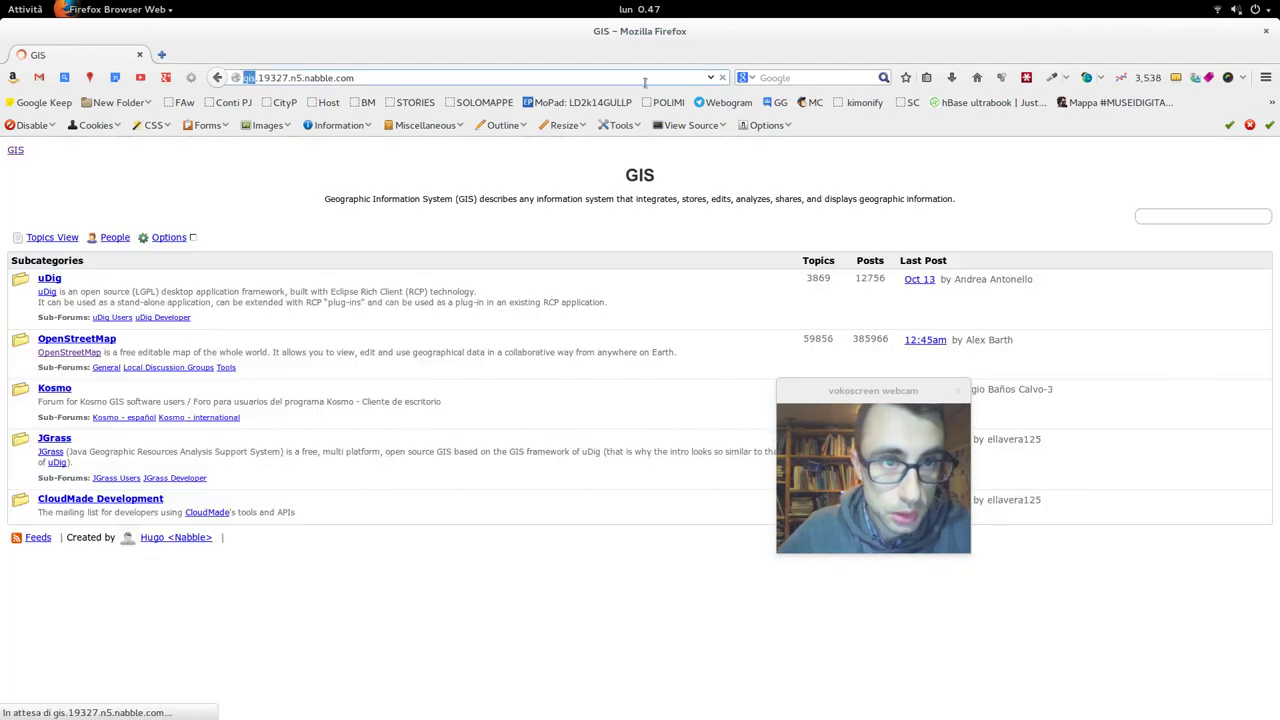
pyautogui.click(645, 82)
pyautogui.write('gis')
pyautogui.press('Return')
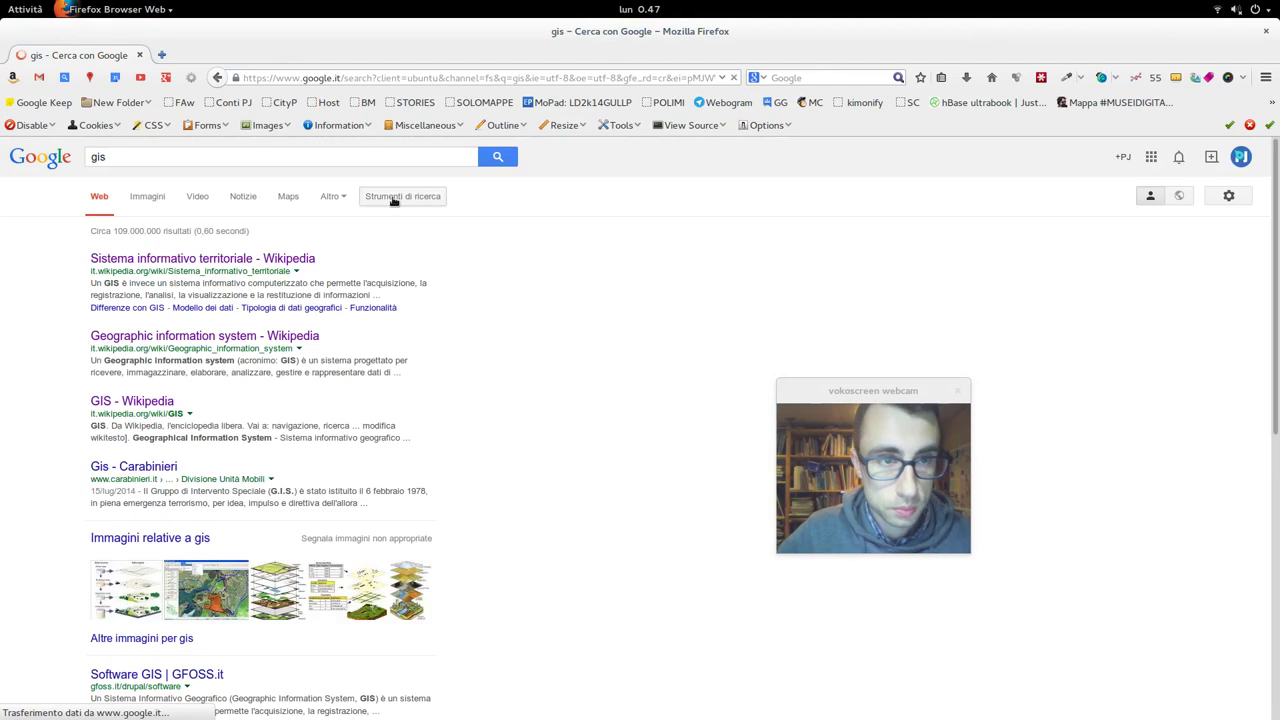
pyautogui.click(140, 200)
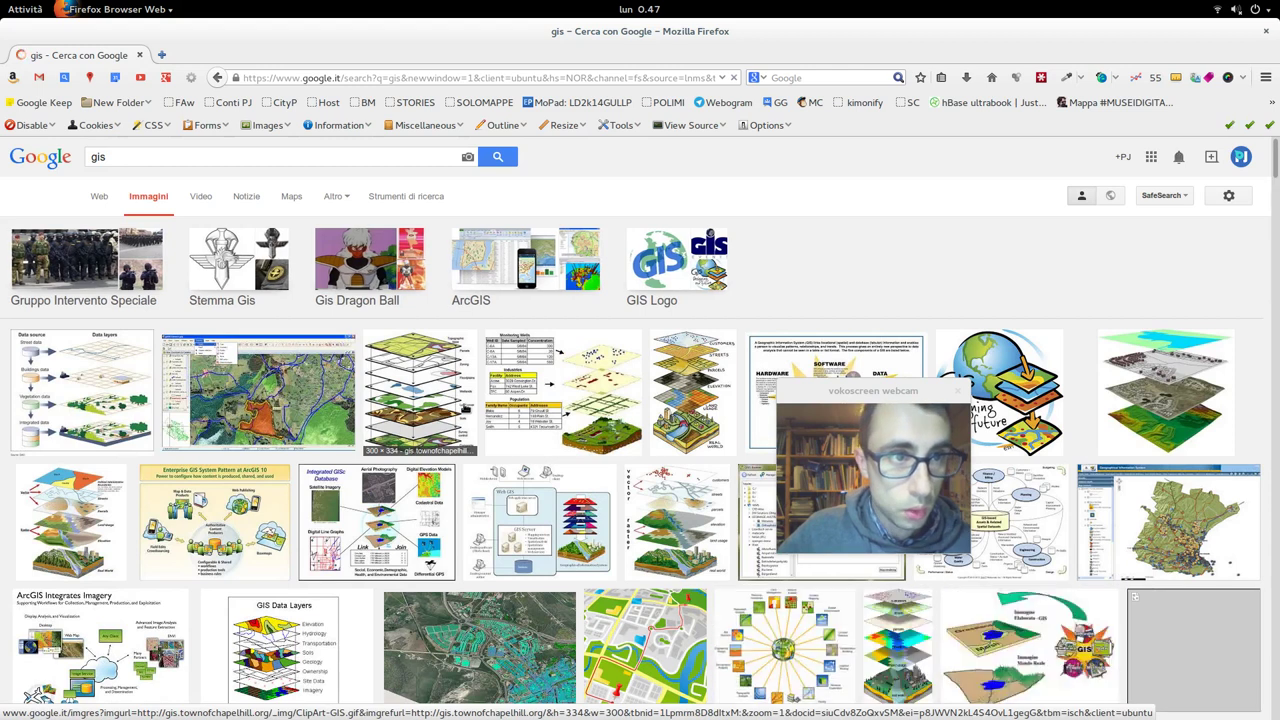
# Open the Town of Chapel Hill picture of stacked GIS layers at full size.
pyautogui.click(453, 430)
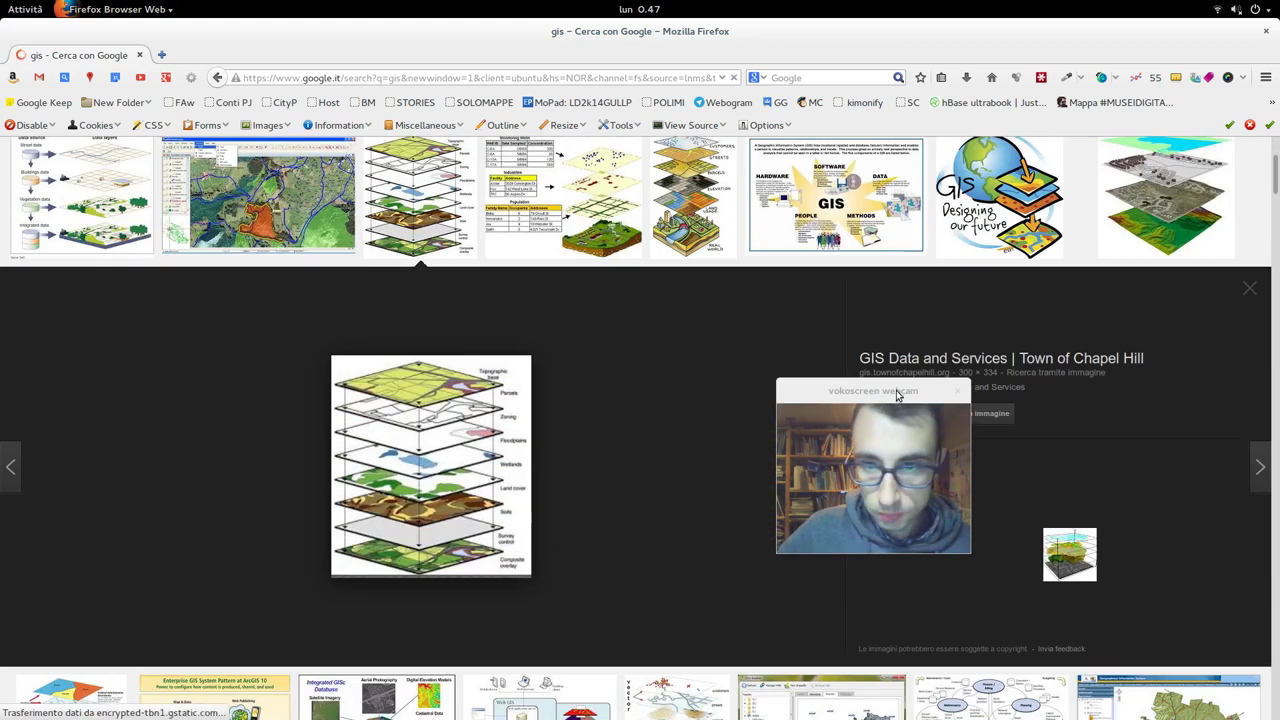
pyautogui.moveTo(873, 390); pyautogui.dragTo(806, 448)
pyautogui.click(955, 415)
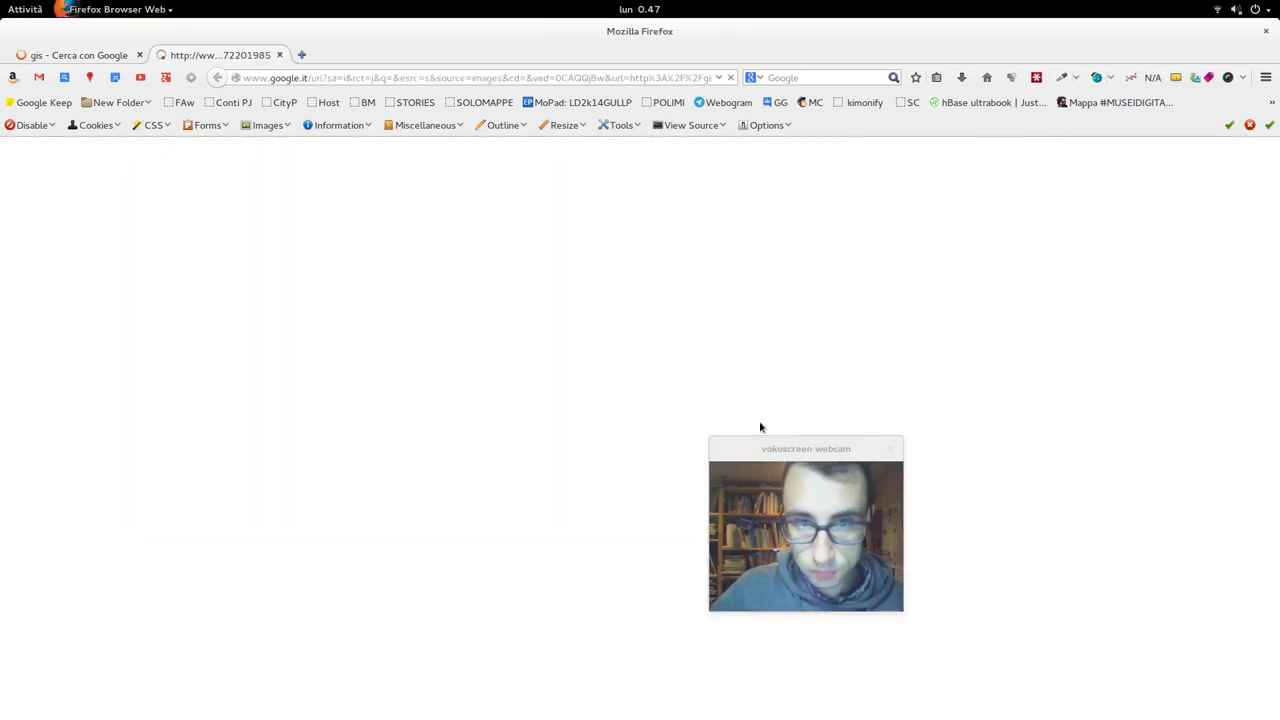
pyautogui.click(20, 9)
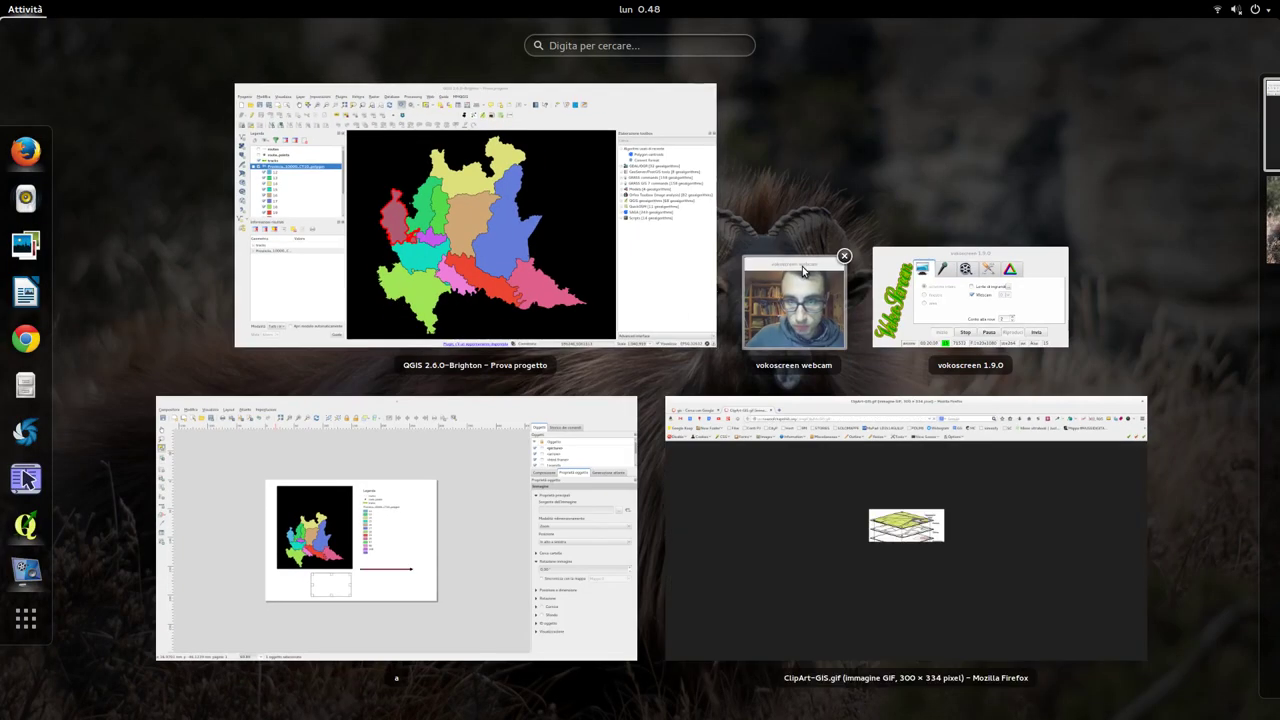
pyautogui.click(808, 551)
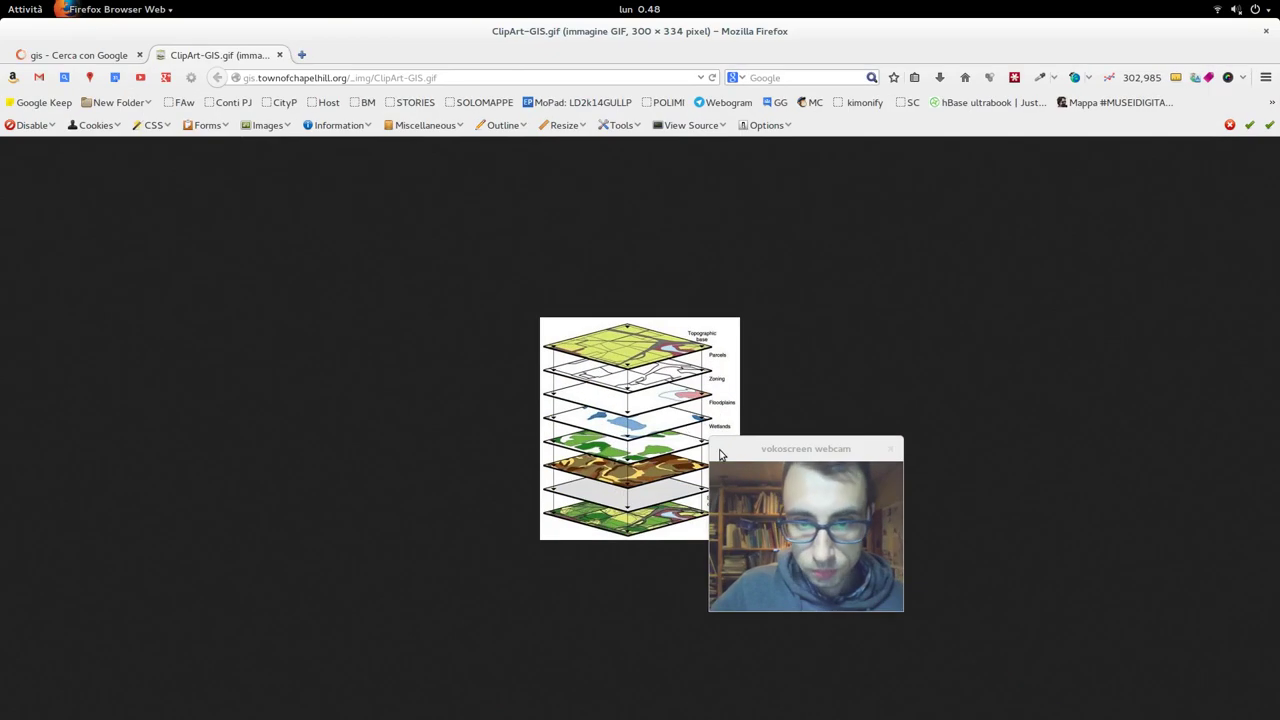
# Copy the address of the ClipArt-GIS.gif image and switch back to the QGIS print composer.
pyautogui.click(505, 78)
pyautogui.hotkey('ctrl', 'c')
pyautogui.moveTo(2, 5)
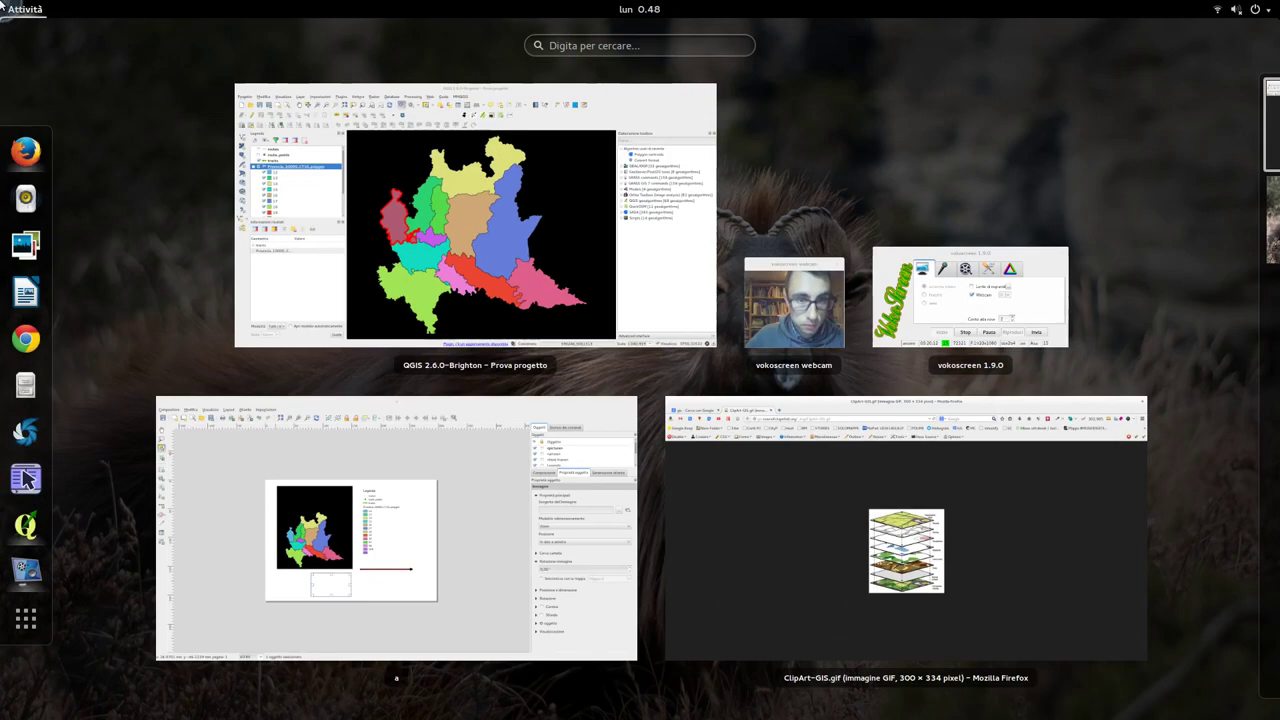
pyautogui.click(491, 523)
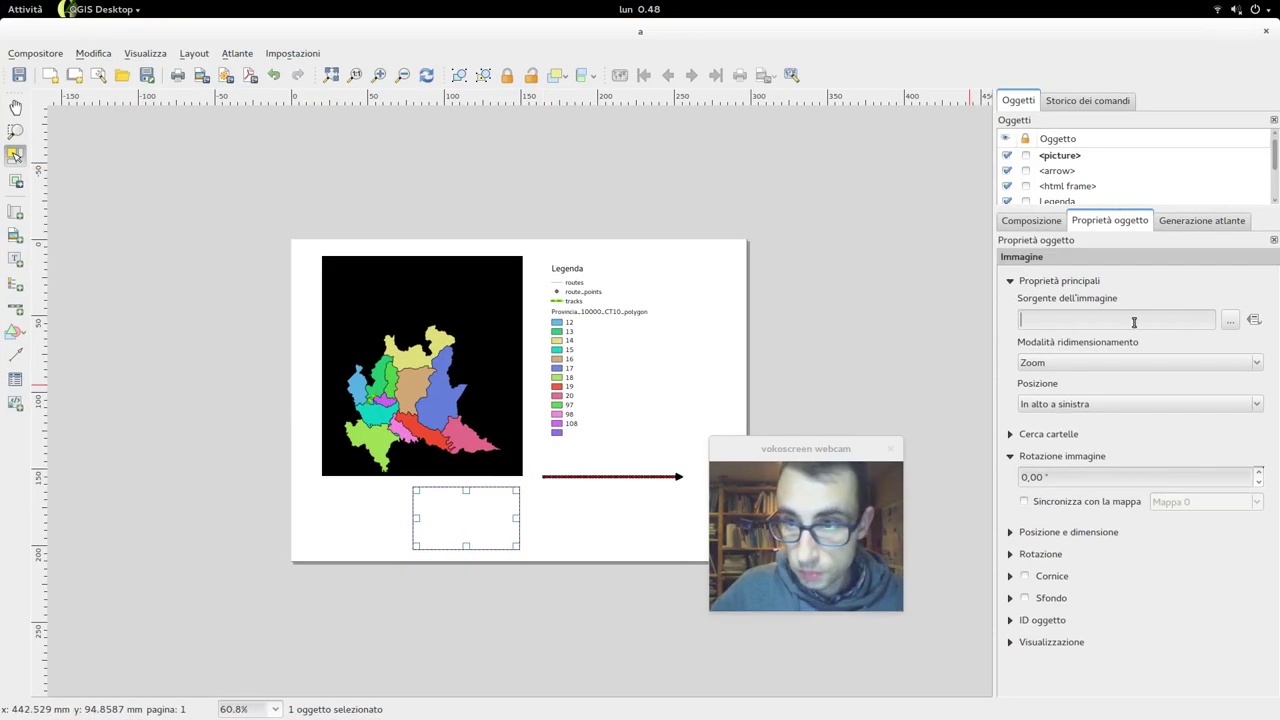
pyautogui.click(1230, 319)
pyautogui.hotkey('ctrl', 'v')
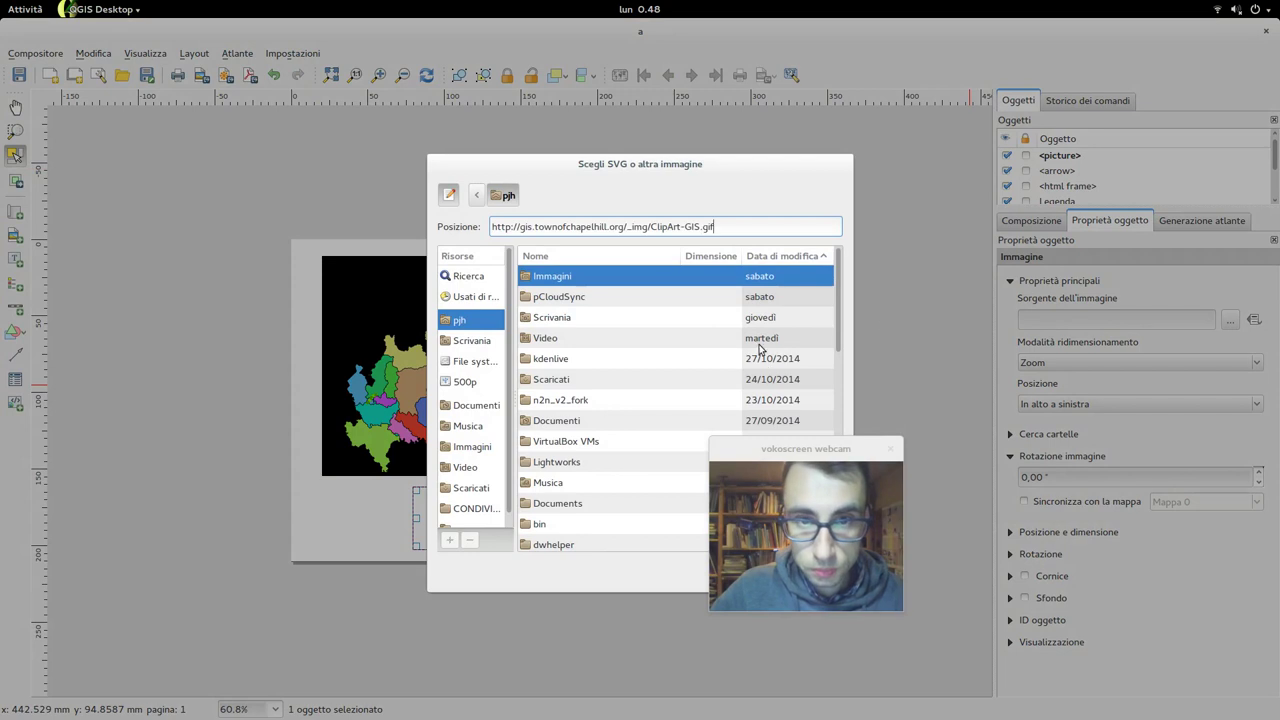
pyautogui.moveTo(852, 449); pyautogui.dragTo(1142, 462)
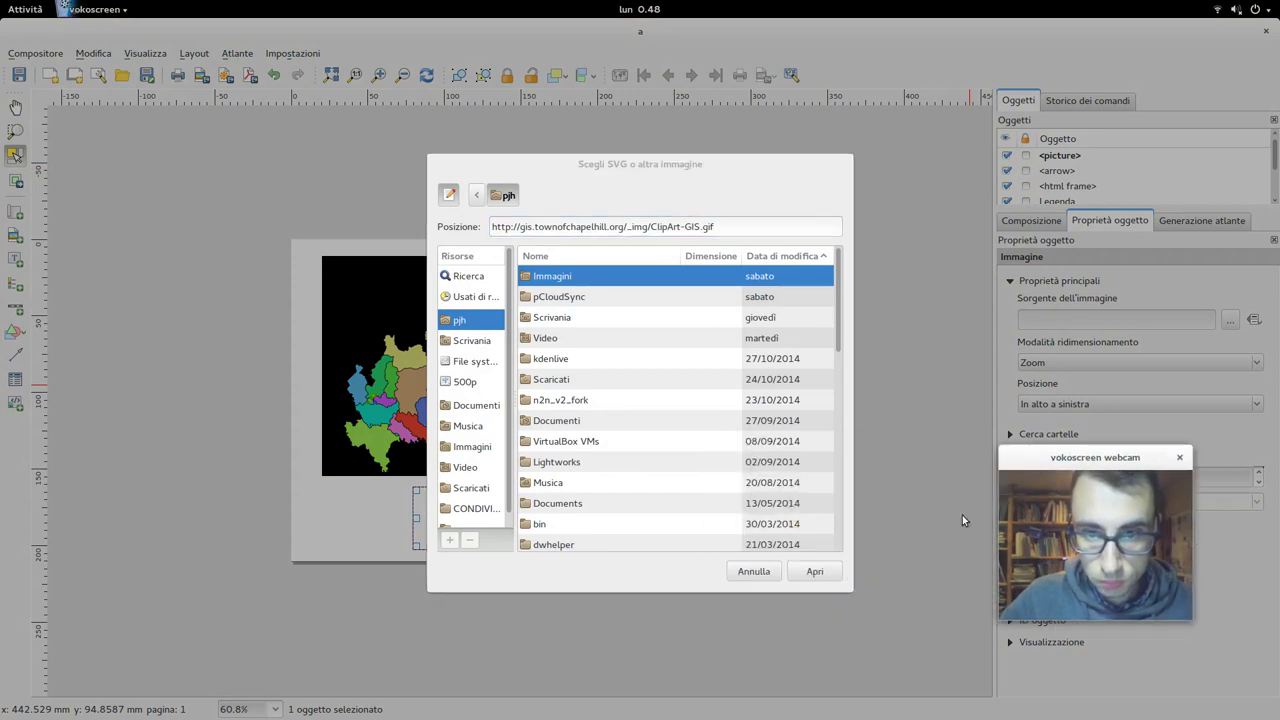
pyautogui.click(838, 572)
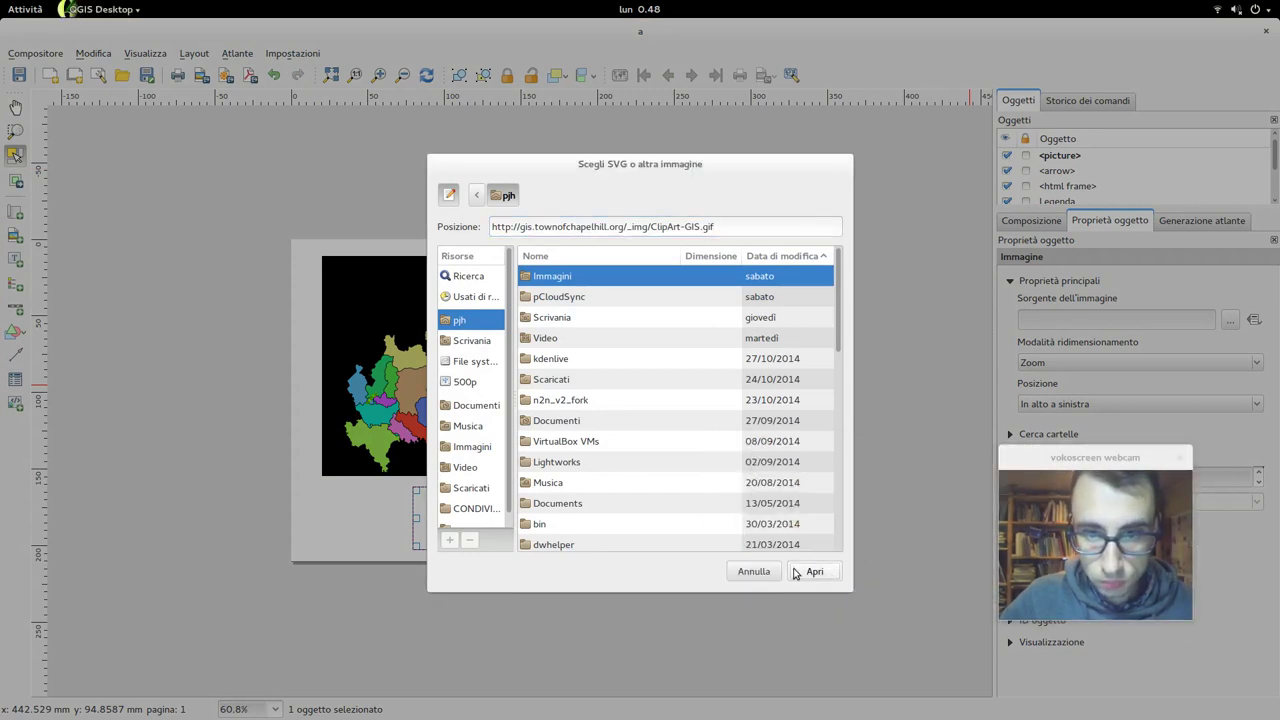
pyautogui.click(754, 571)
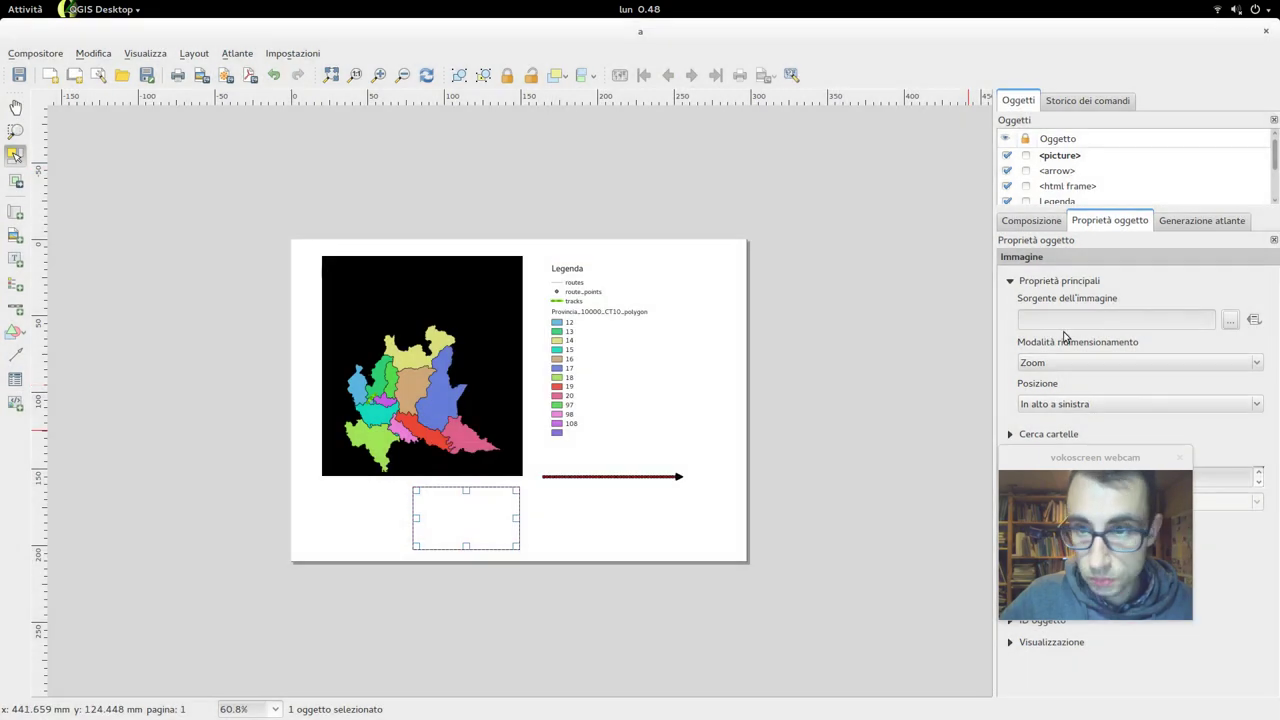
pyautogui.hotkey('ctrl', 'v')
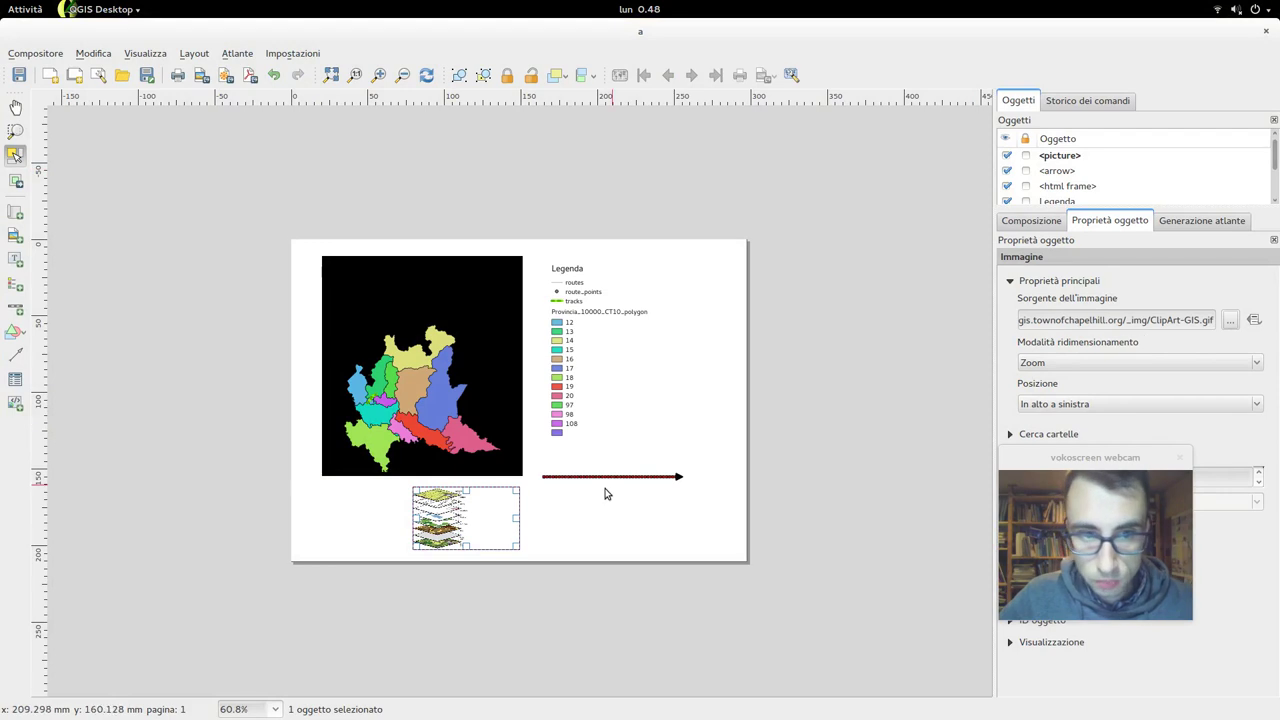
pyautogui.click(588, 516)
pyautogui.click(457, 524)
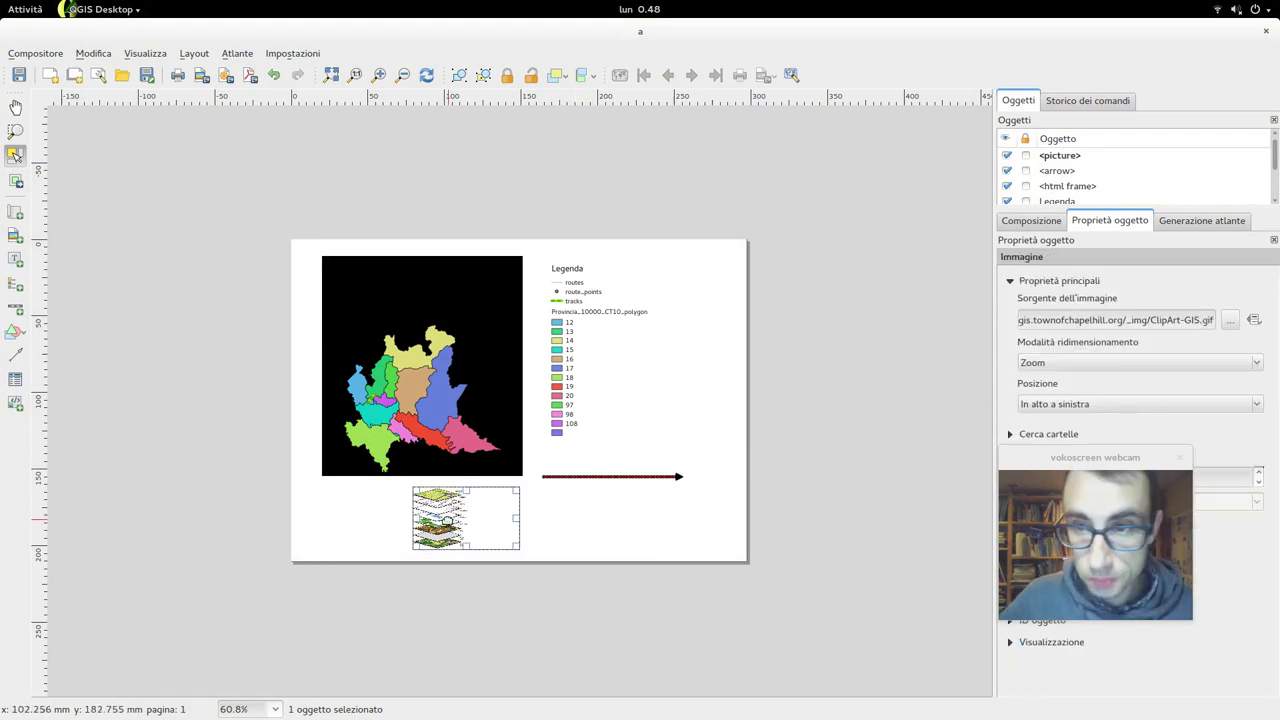
# Examine the data-defined override options and the expression builder for the picture's image source.
pyautogui.moveTo(1121, 482); pyautogui.dragTo(930, 472)
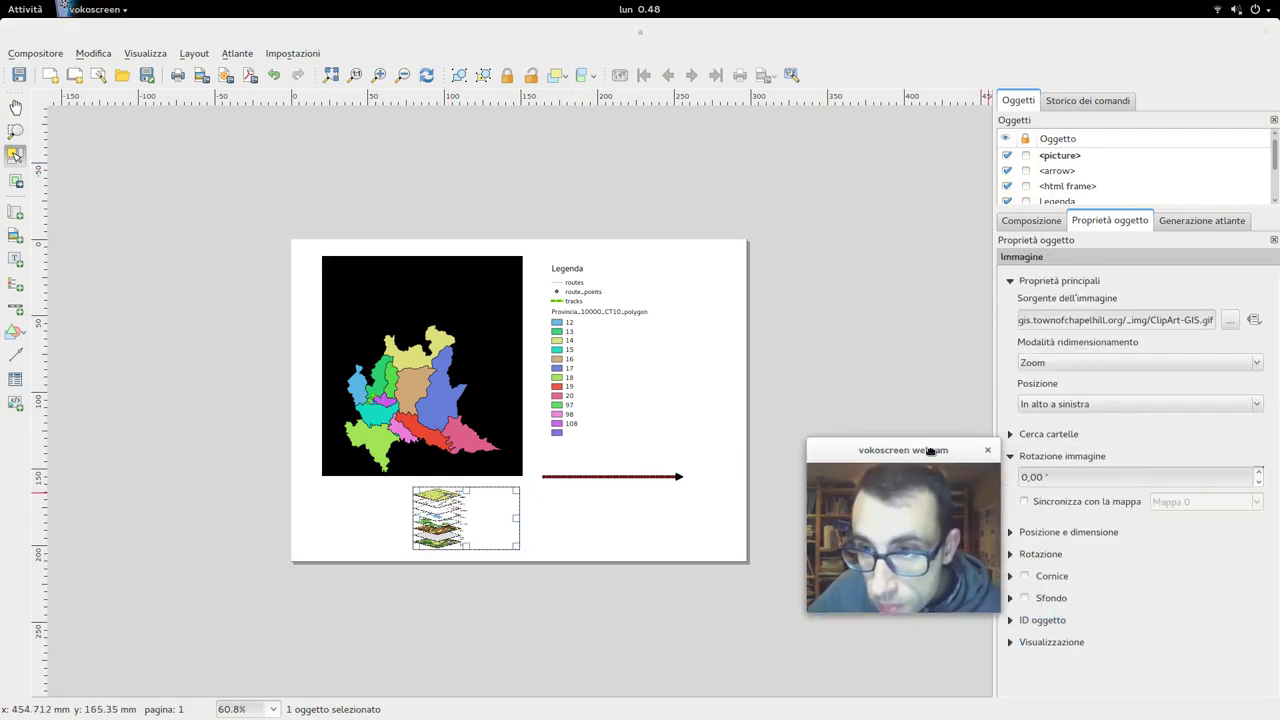
pyautogui.click(1255, 320)
pyautogui.moveTo(1220, 407)
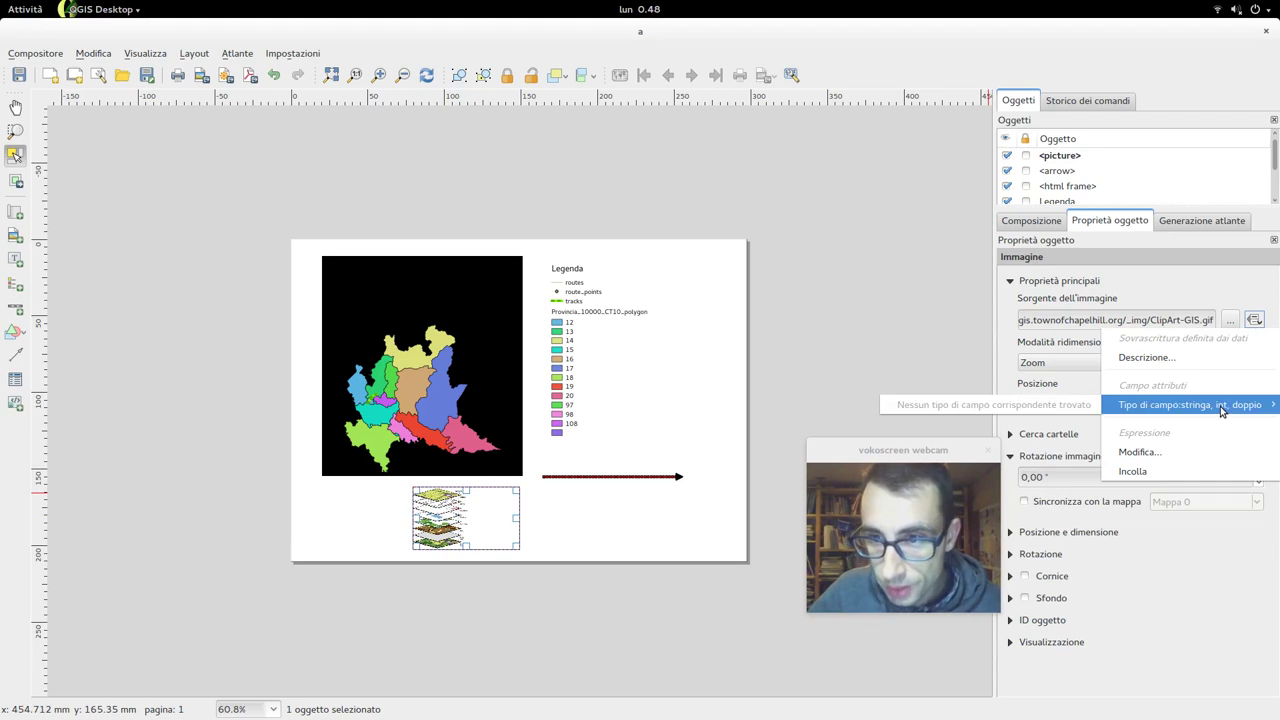
pyautogui.click(1190, 450)
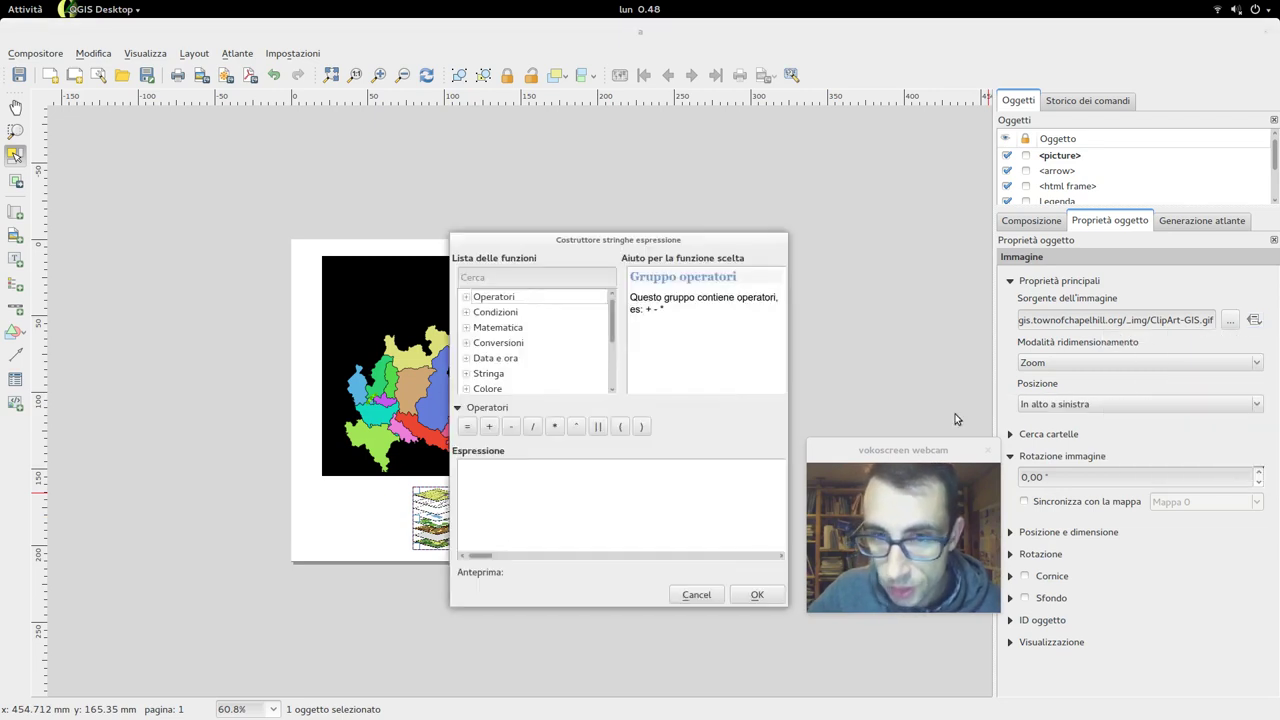
pyautogui.click(696, 595)
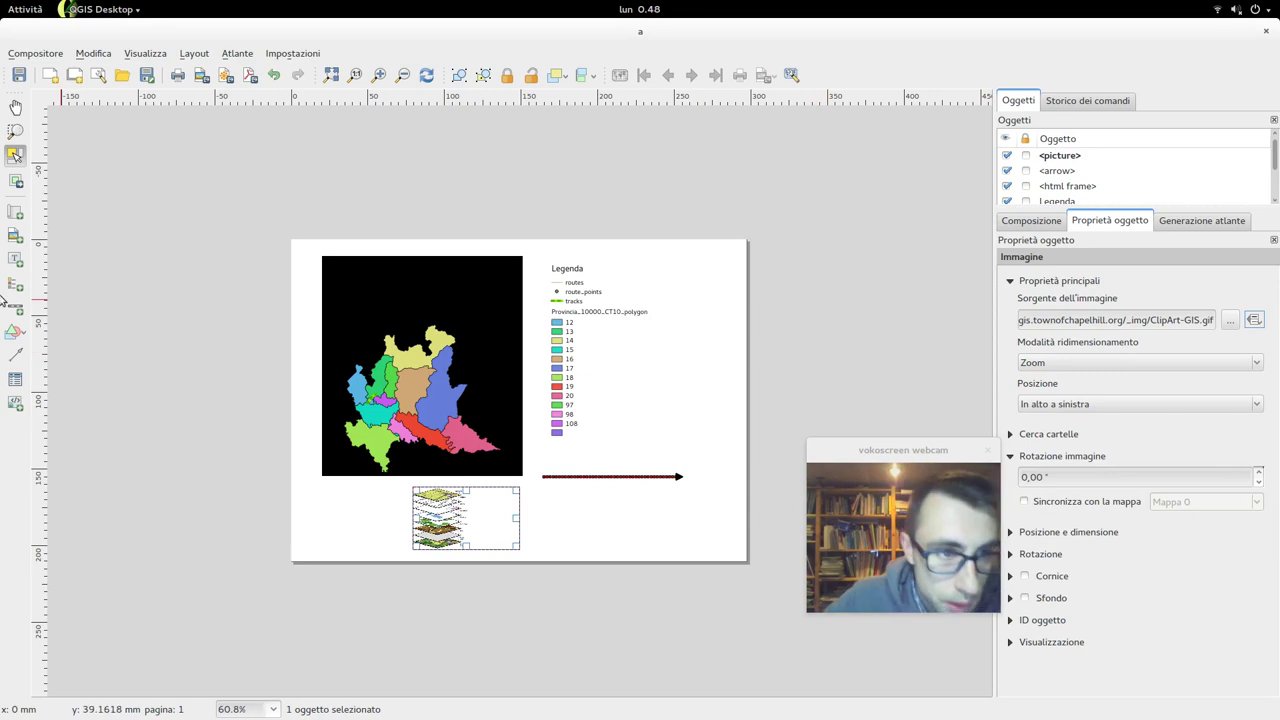
# Add an attribute table of the Provincia_10000_CT10_polygon layer and place it across the map and the lower legend.
pyautogui.click(16, 386)
pyautogui.moveTo(581, 481); pyautogui.dragTo(671, 553)
pyautogui.moveTo(494, 500); pyautogui.dragTo(532, 423)
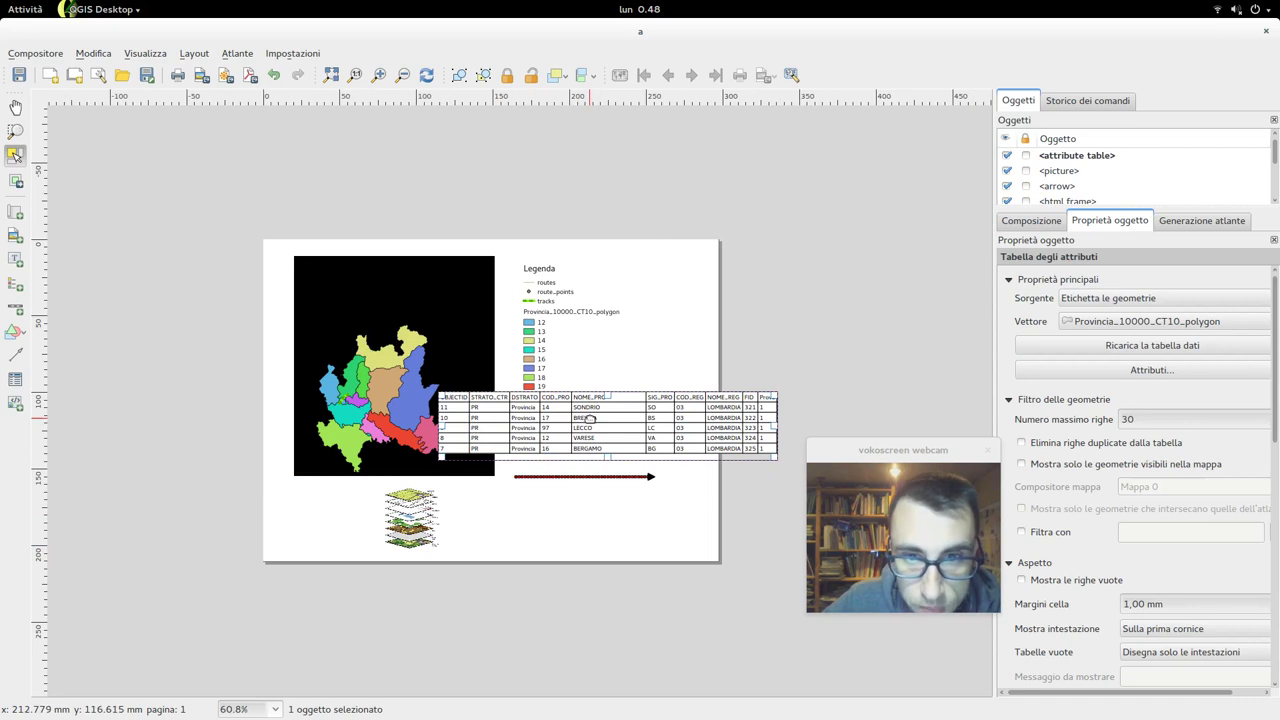
# Try the routes layer as the attribute table's source, and set it to tracks instead.
pyautogui.click(1166, 324)
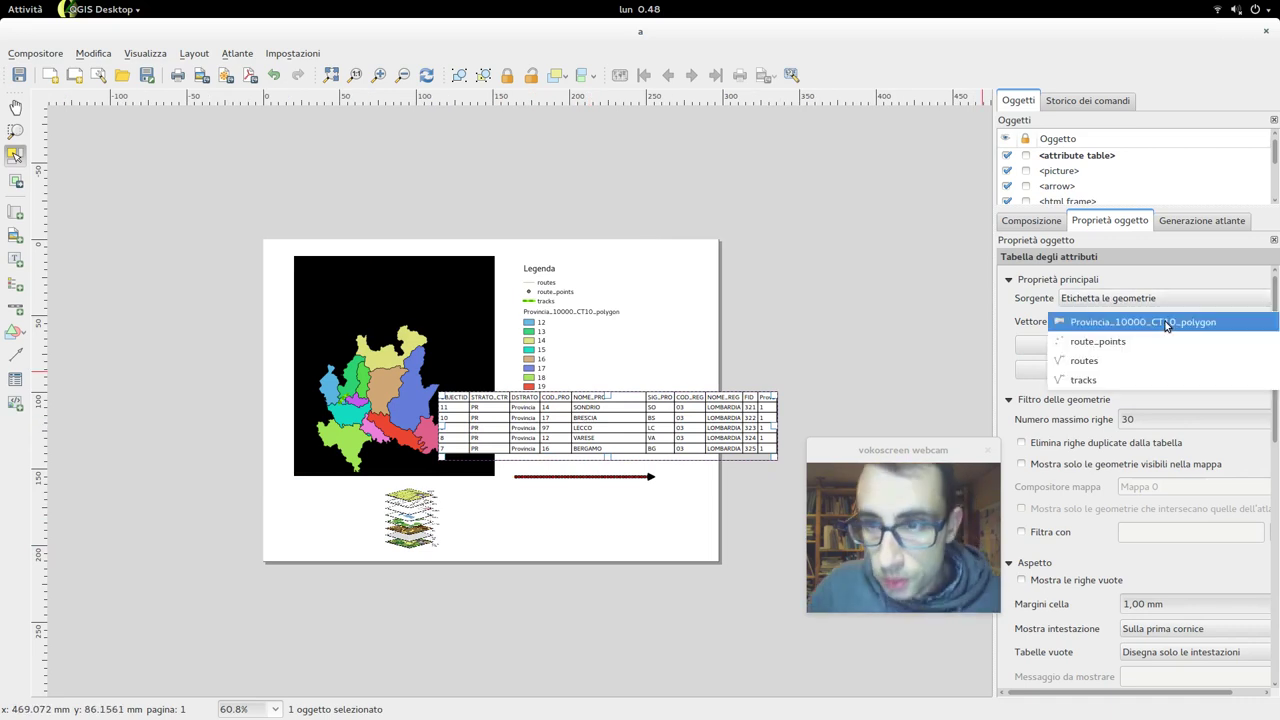
pyautogui.click(1114, 364)
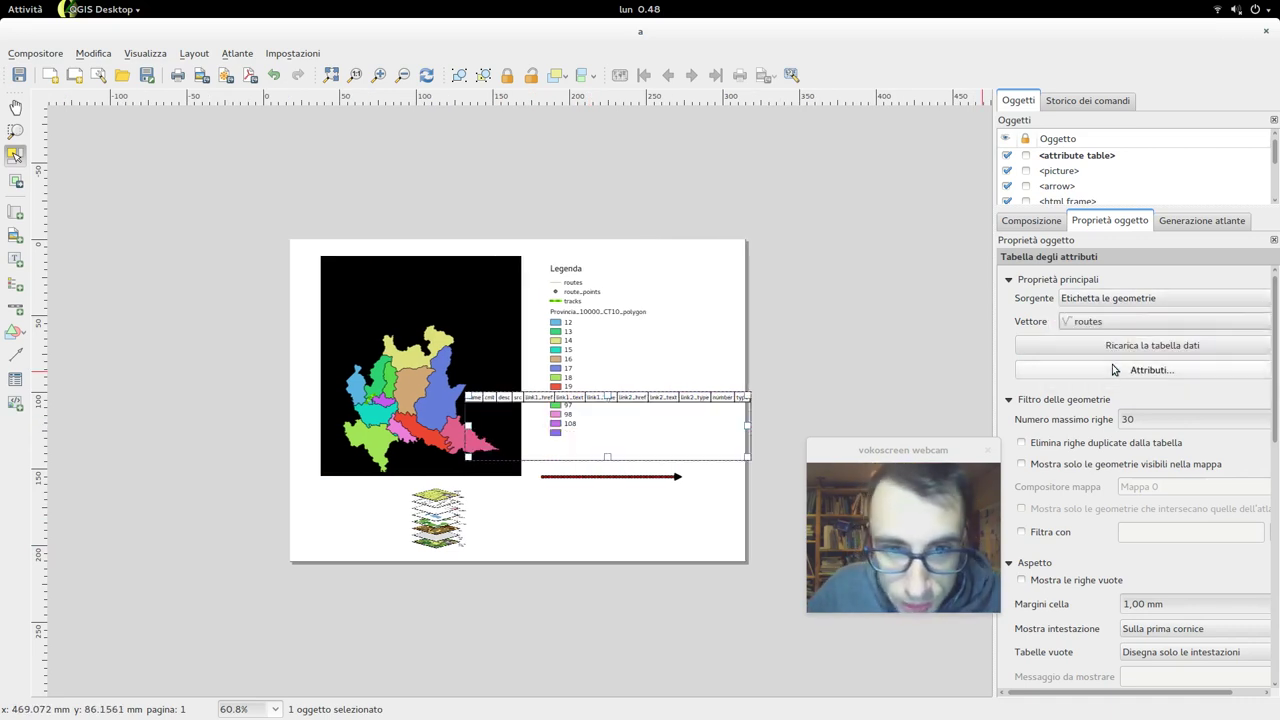
pyautogui.click(1108, 322)
pyautogui.click(1103, 341)
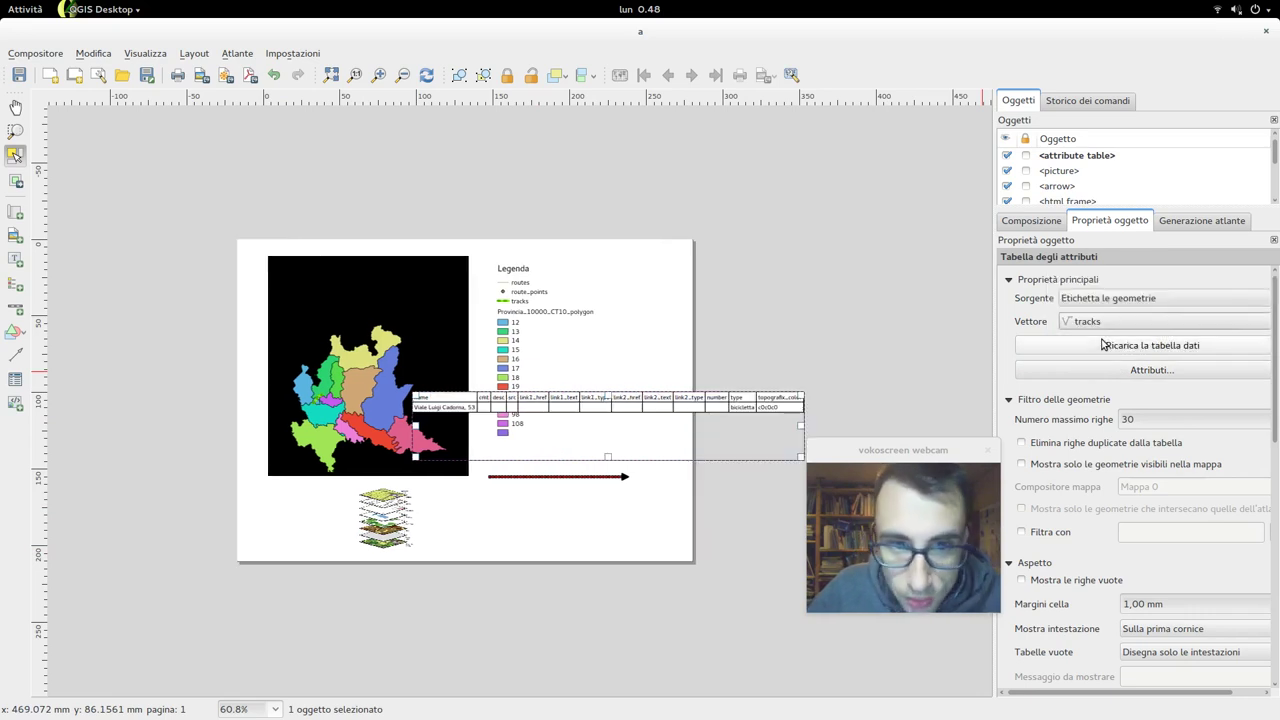
# Remove the columns from desc through number from the attribute table and move the table up onto the legend.
pyautogui.click(1156, 370)
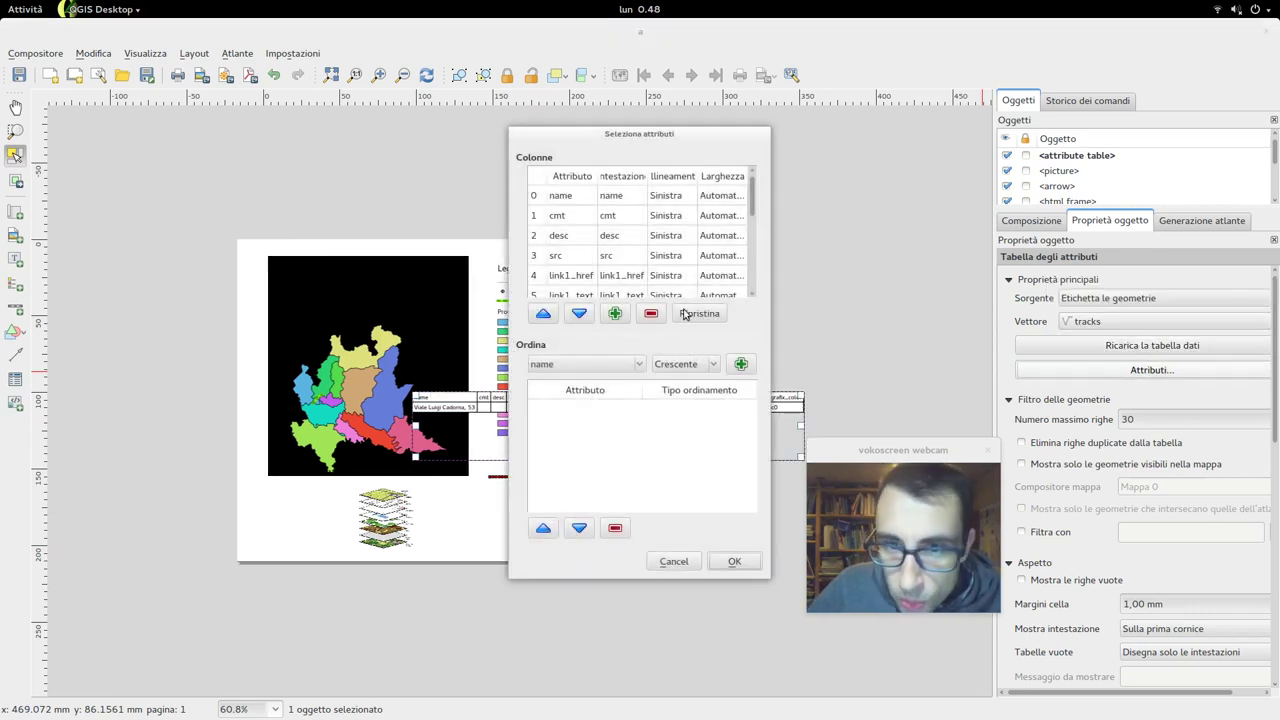
pyautogui.click(580, 240)
pyautogui.click(650, 315)
pyautogui.click(650, 315)
pyautogui.click(650, 315)
pyautogui.click(650, 315)
pyautogui.click(650, 315)
pyautogui.click(650, 315)
pyautogui.click(650, 315)
pyautogui.click(650, 315)
pyautogui.click(650, 315)
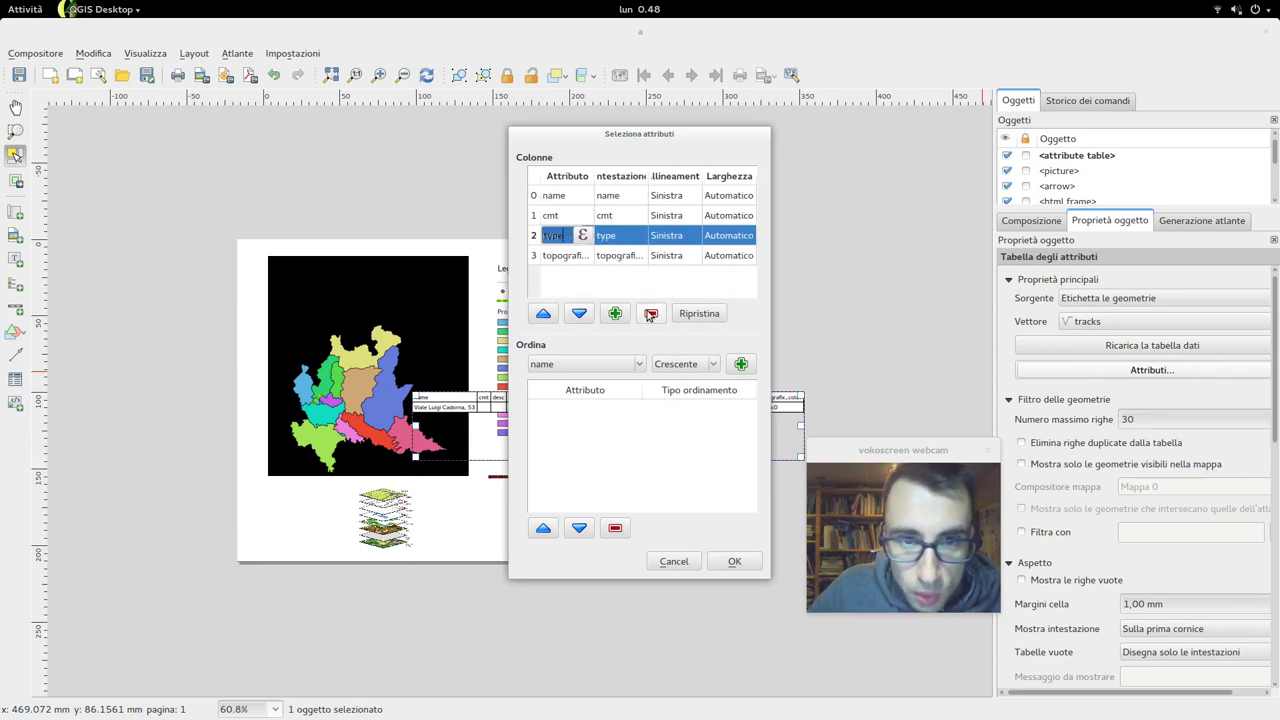
pyautogui.click(734, 561)
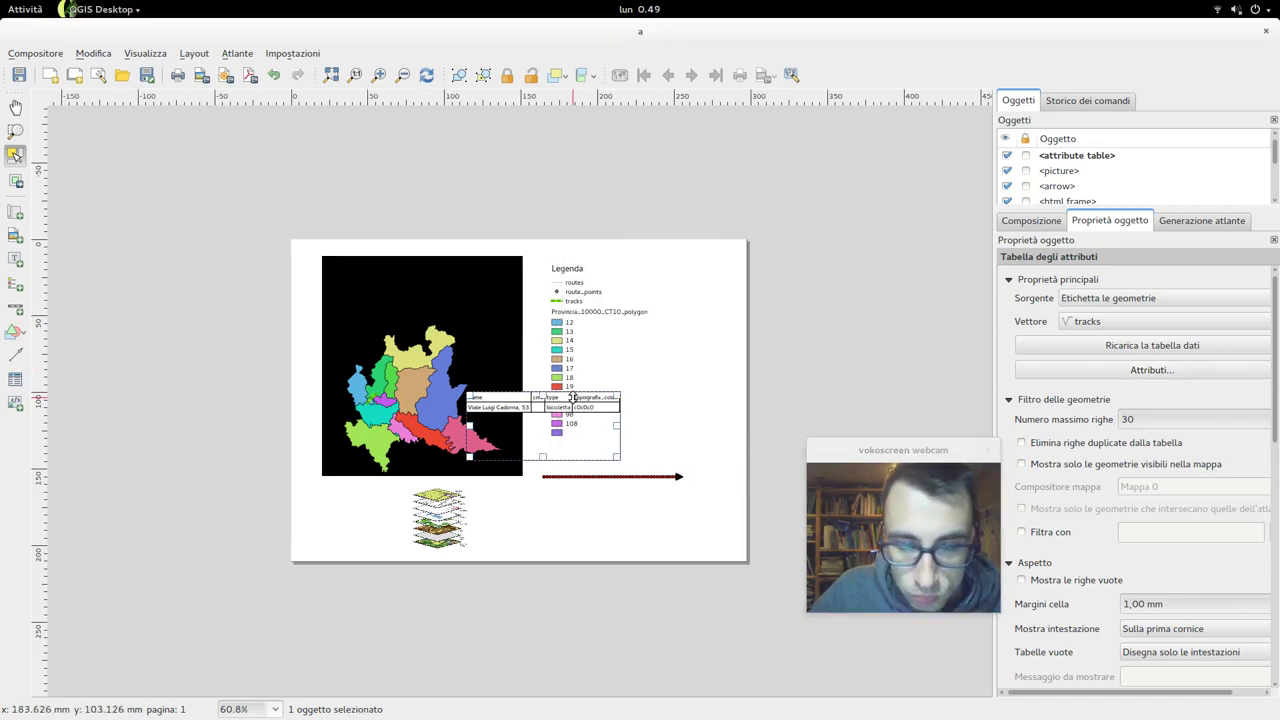
pyautogui.moveTo(579, 399); pyautogui.dragTo(655, 361)
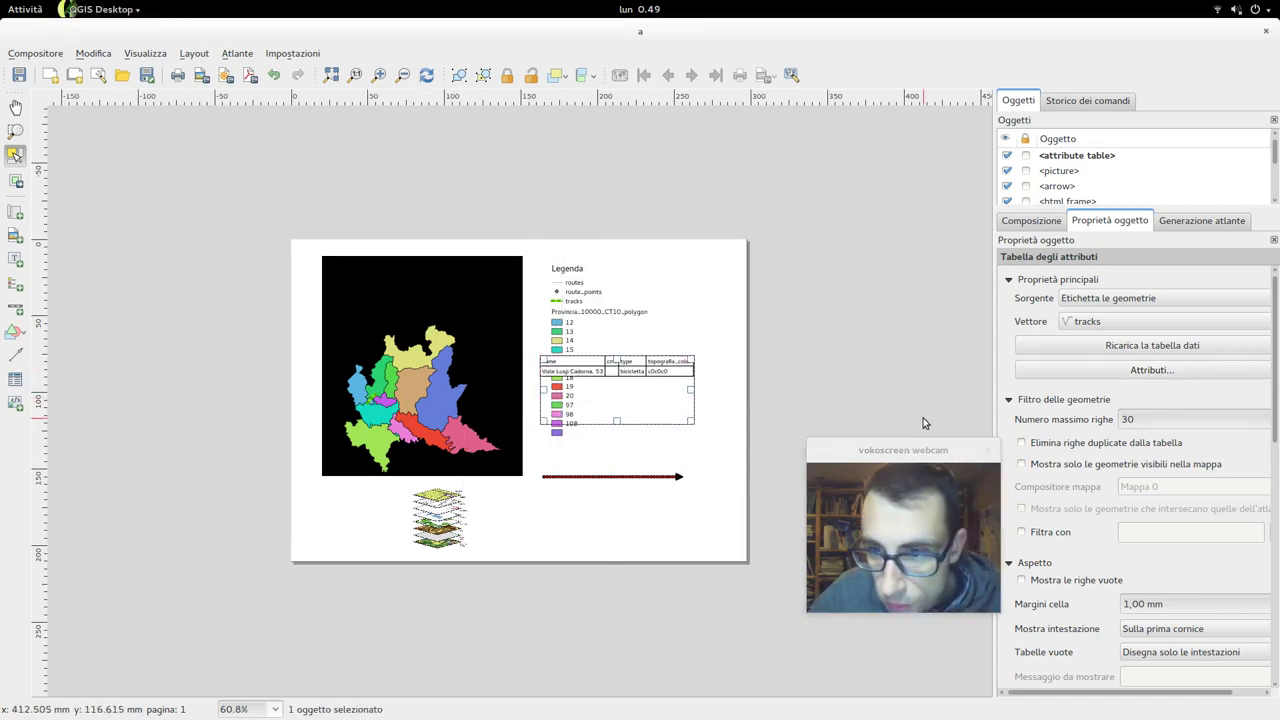
# Toggle the attribute table's duplicate-row removal and its map-visible-features filter, leaving both off.
pyautogui.click(1050, 449)
pyautogui.click(1050, 448)
pyautogui.click(1062, 467)
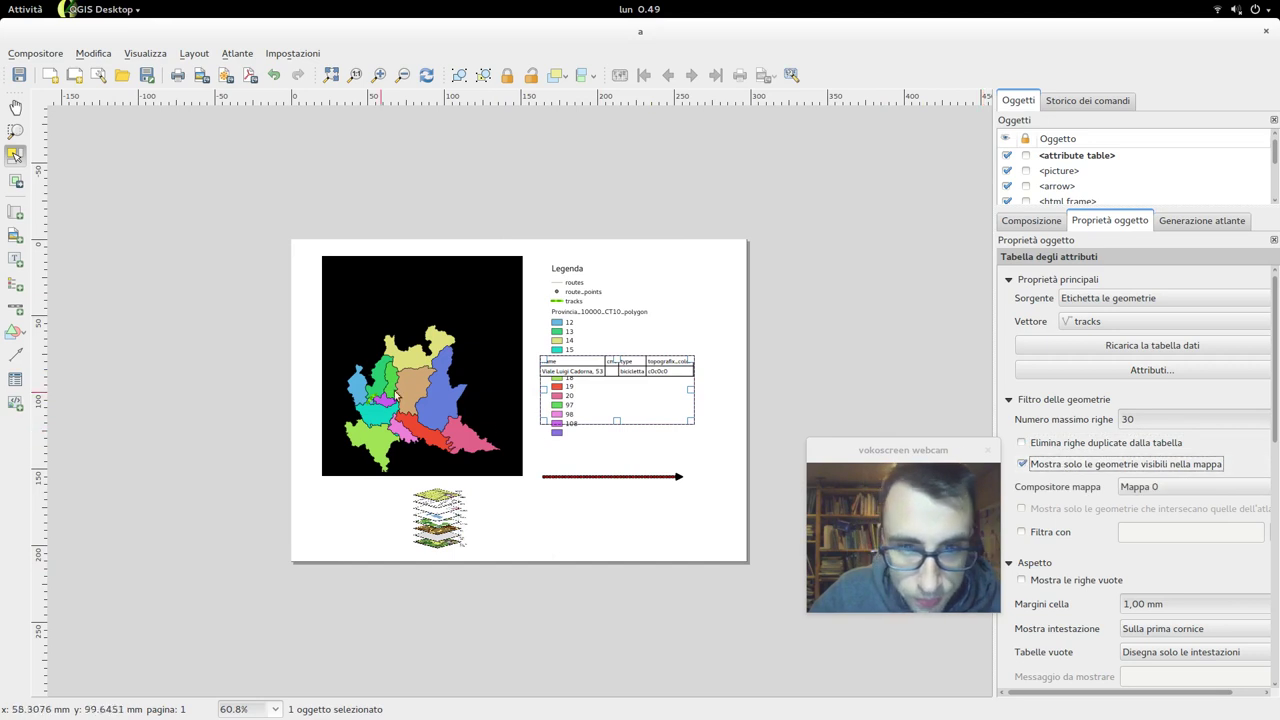
pyautogui.click(1050, 466)
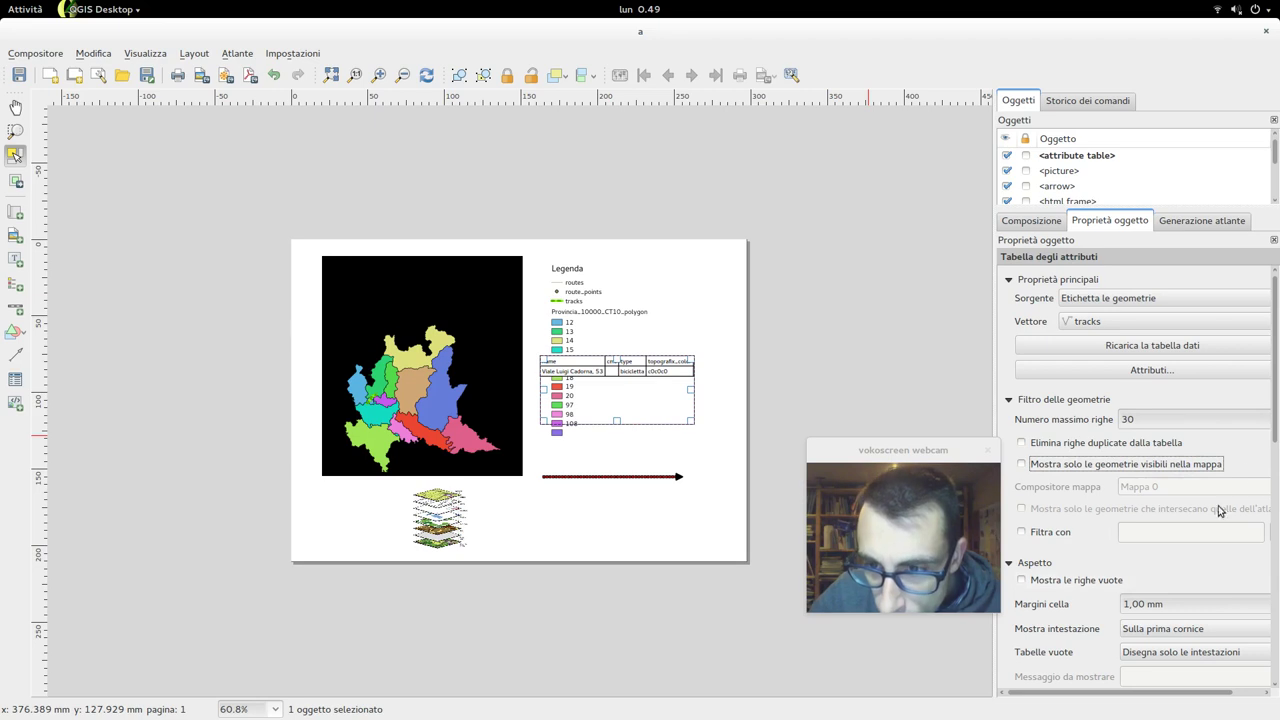
# Set the attribute table's grid colour to green #00c700.
pyautogui.moveTo(1273, 425); pyautogui.dragTo(1272, 535)
pyautogui.scroll(-3, 1099, 396)
pyautogui.click(1122, 405)
pyautogui.moveTo(731, 363); pyautogui.dragTo(762, 362)
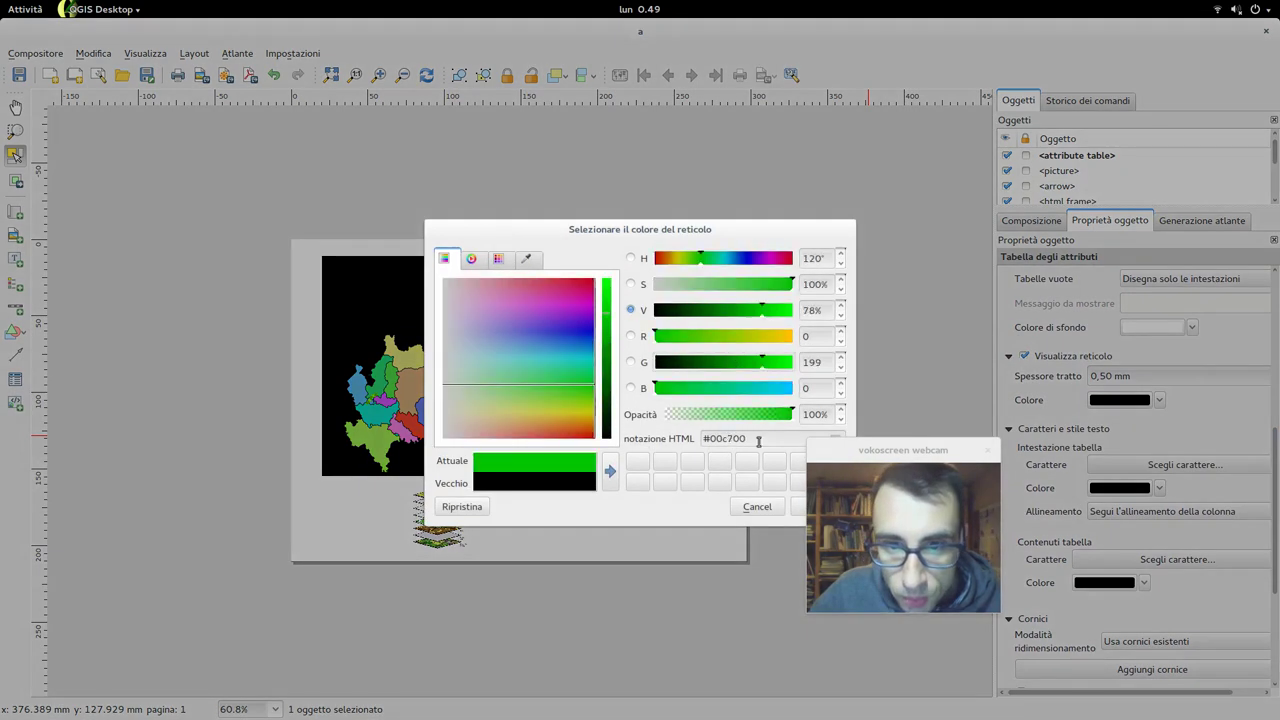
pyautogui.click(795, 499)
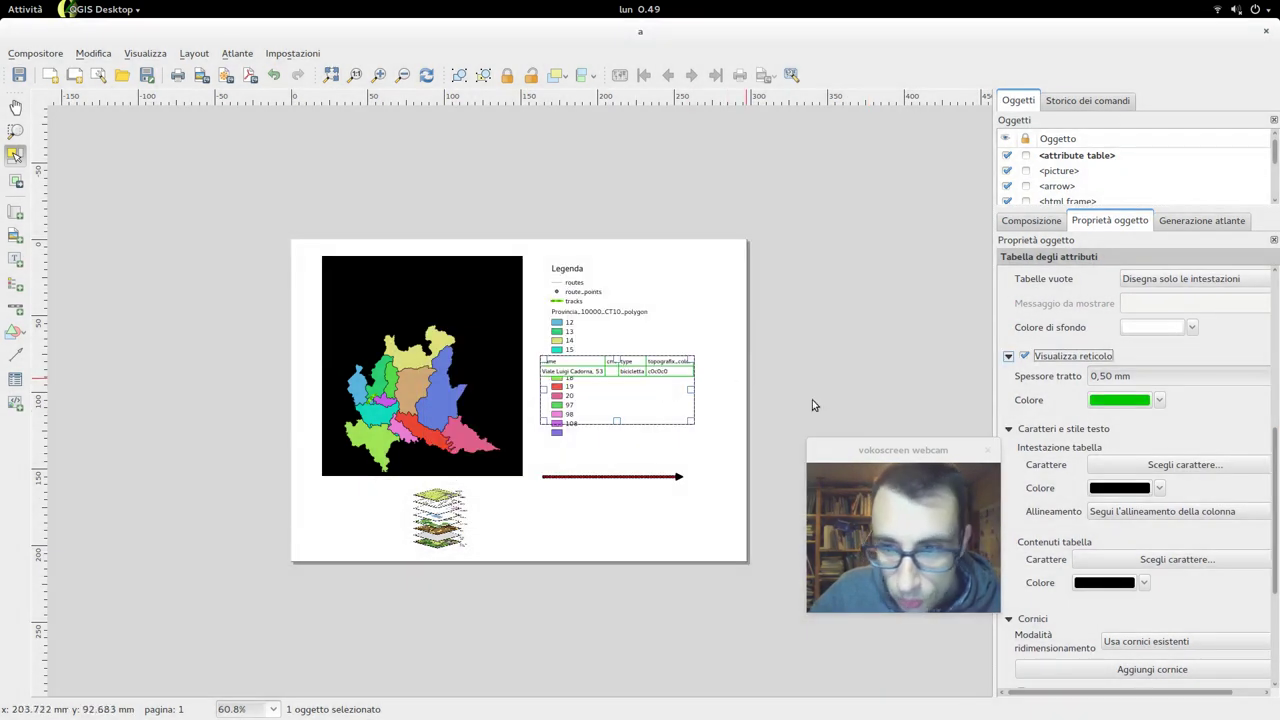
pyautogui.scroll(-5, 1275, 484)
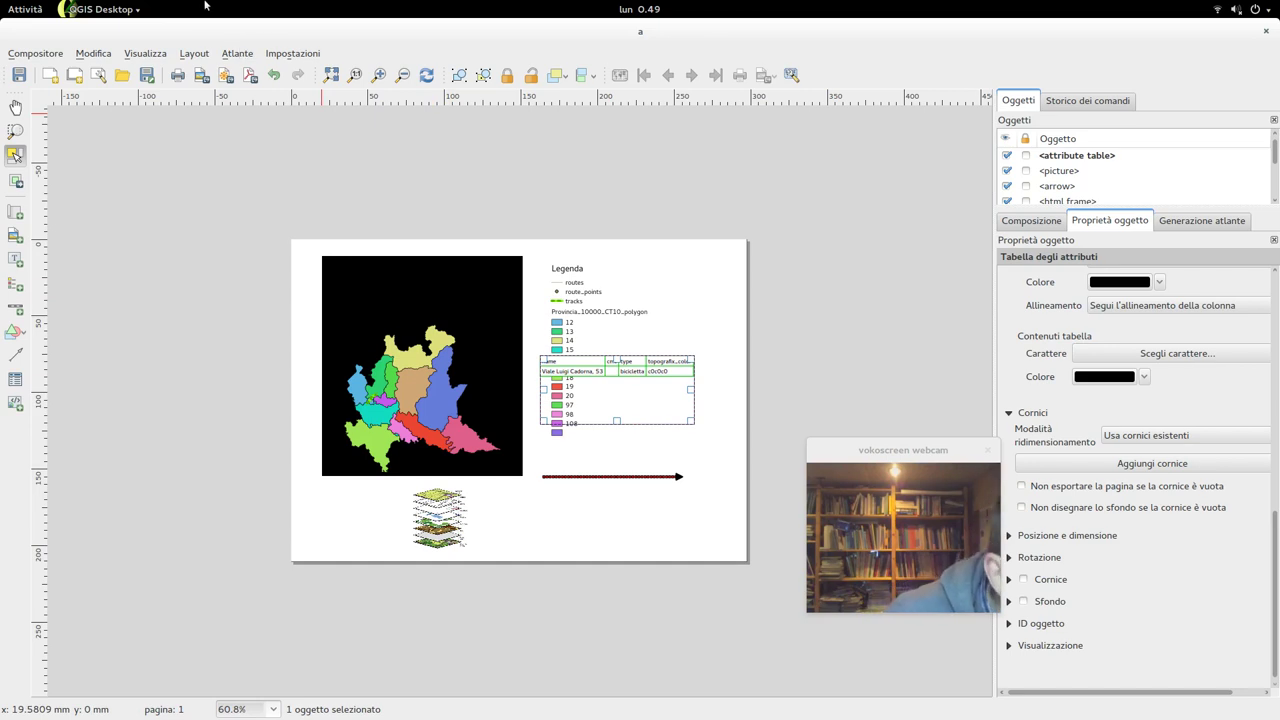
# Add a small map below the arrow and zoom its content in on the red province, to a scale of 1392638.
pyautogui.moveTo(1, 8)
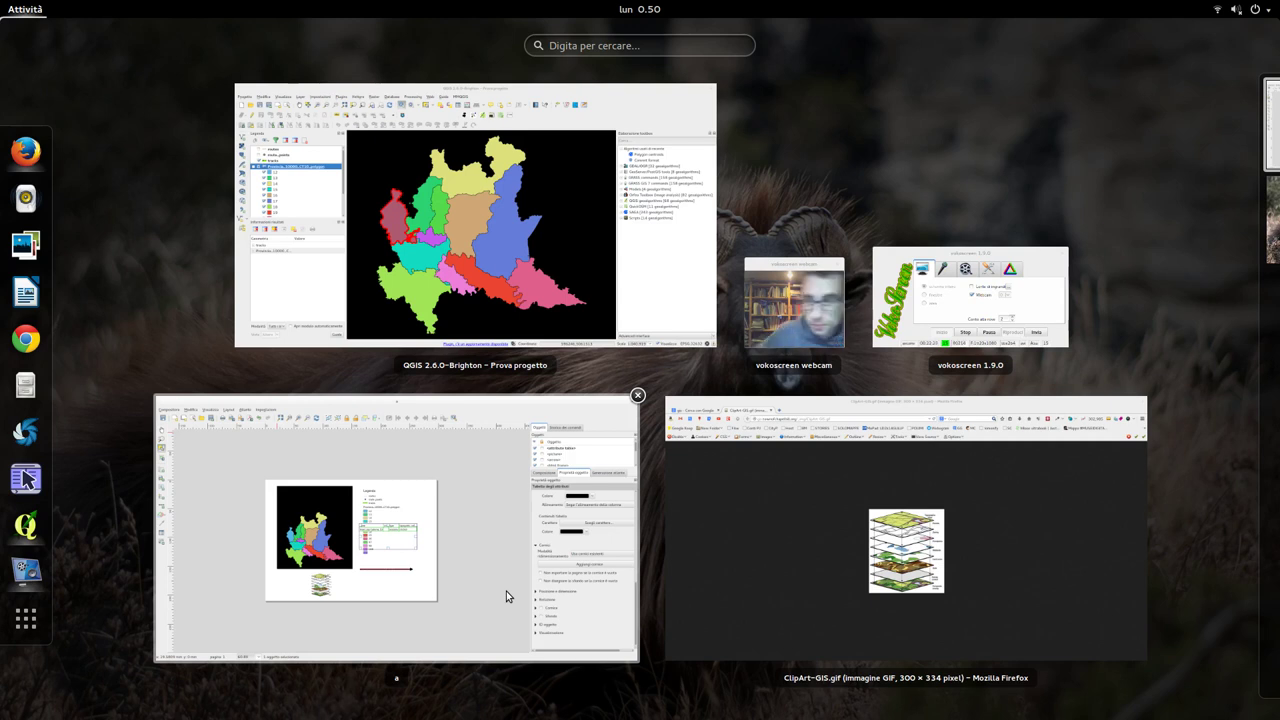
pyautogui.click(512, 493)
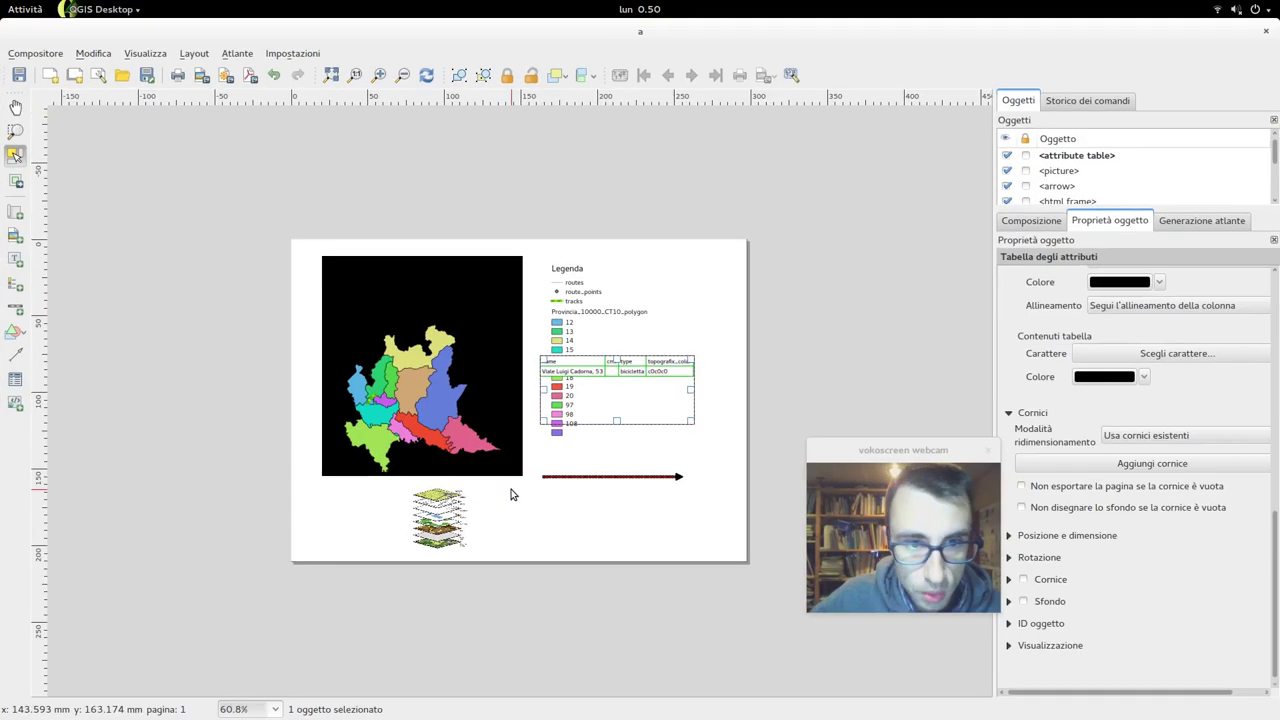
pyautogui.click(15, 212)
pyautogui.moveTo(575, 488); pyautogui.dragTo(655, 547)
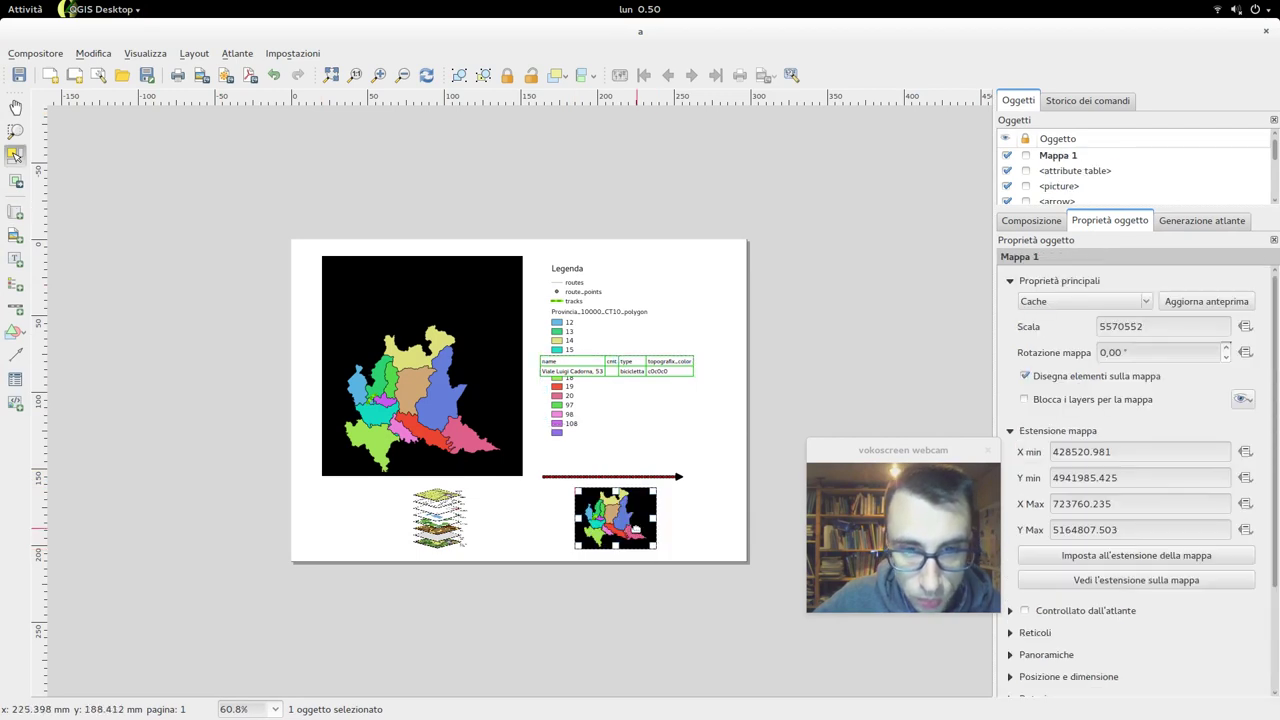
pyautogui.hotkey('ctrl', '+')
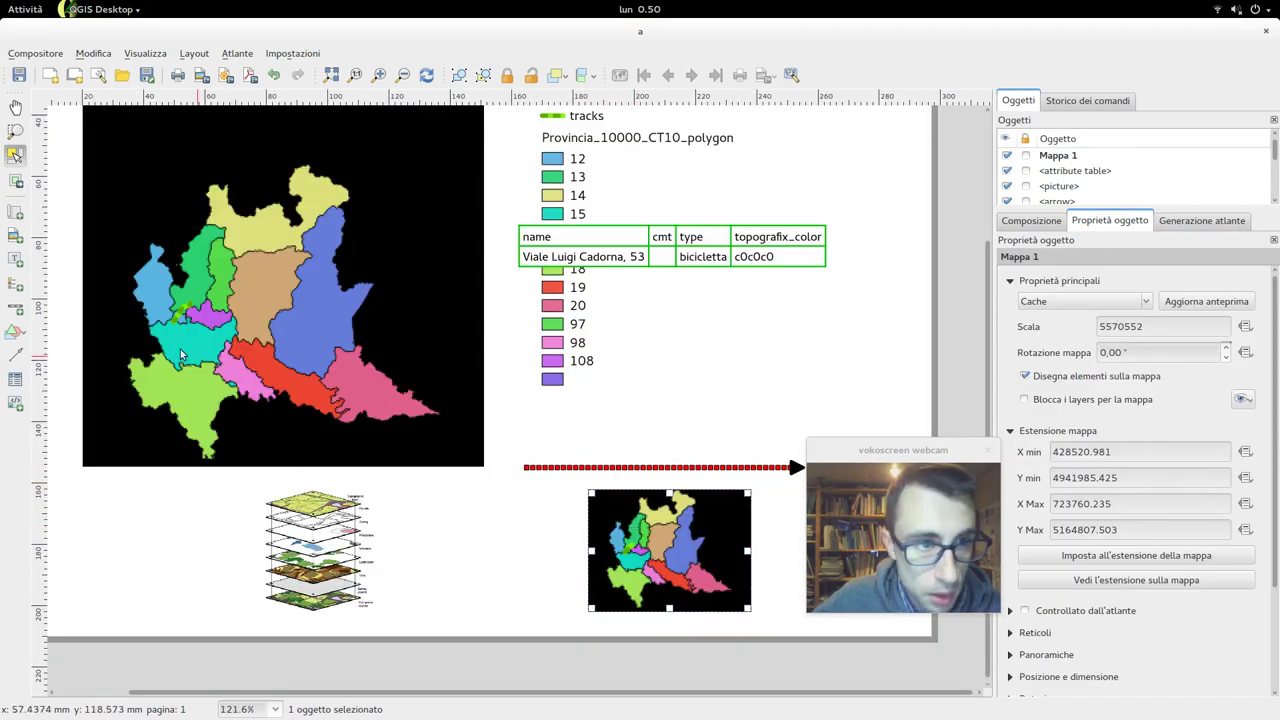
pyautogui.click(15, 180)
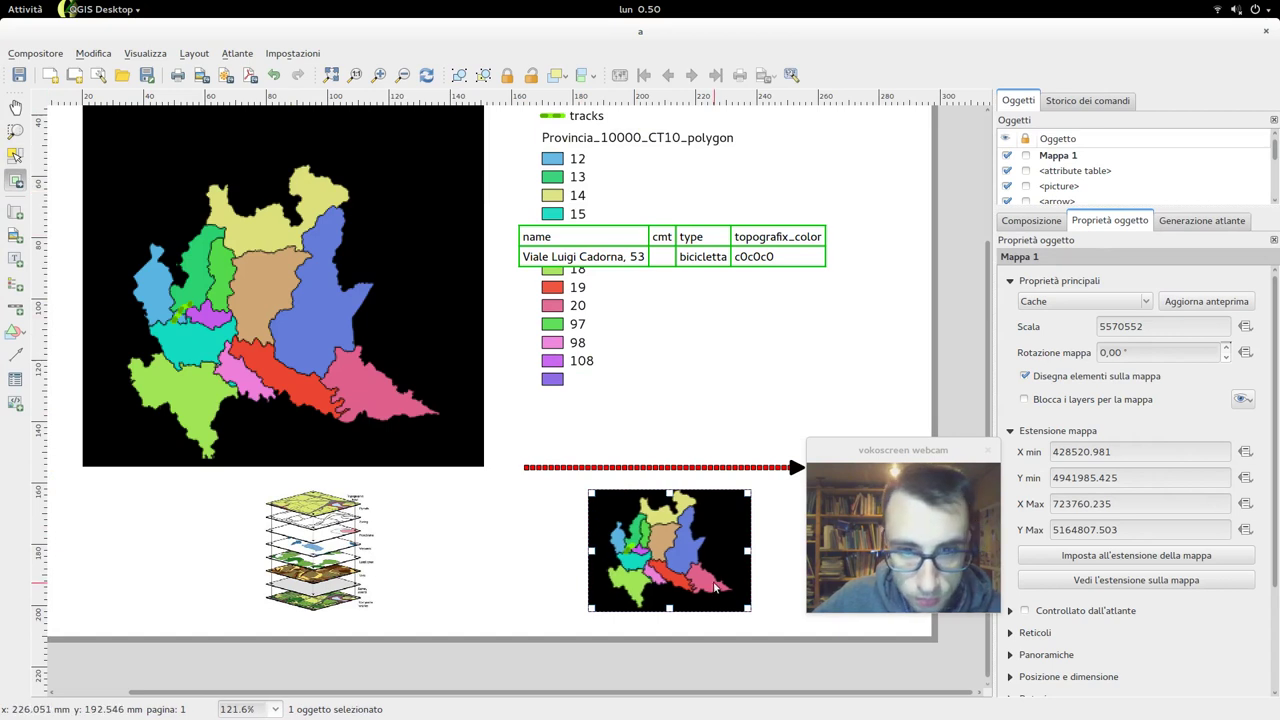
pyautogui.scroll(1, 700, 575)
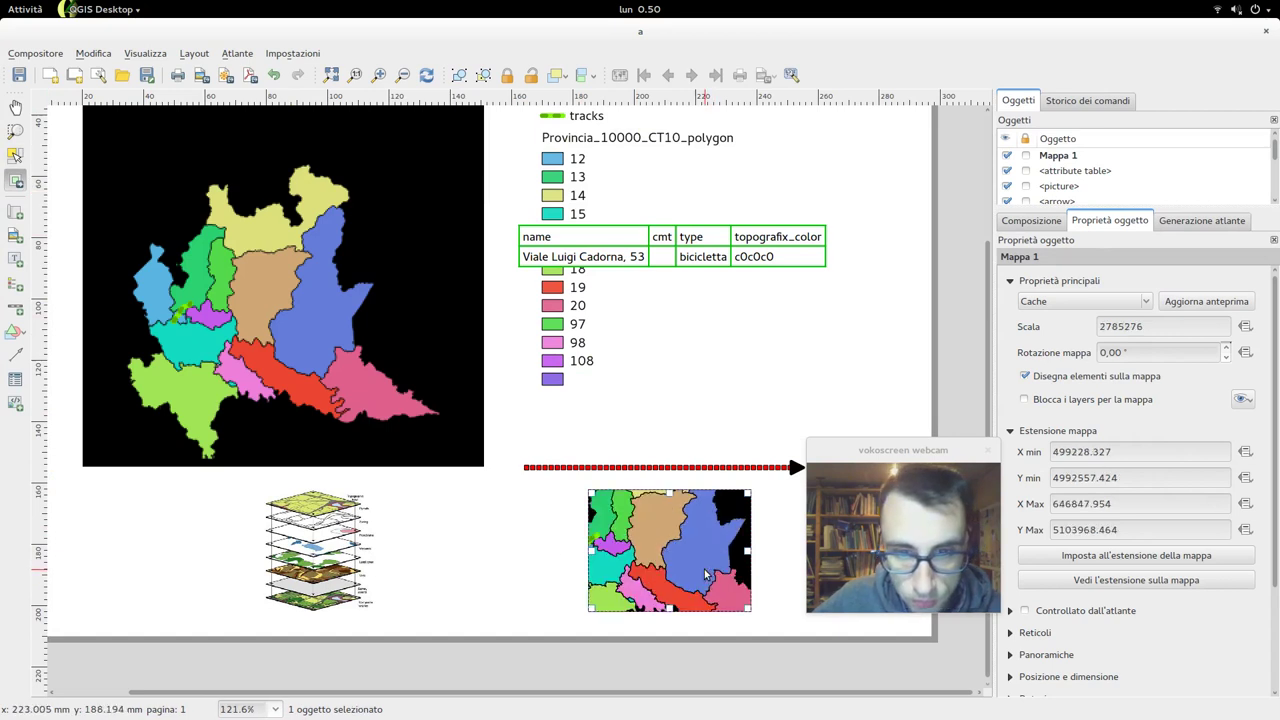
pyautogui.scroll(1, 652, 588)
pyautogui.moveTo(650, 588); pyautogui.dragTo(657, 568)
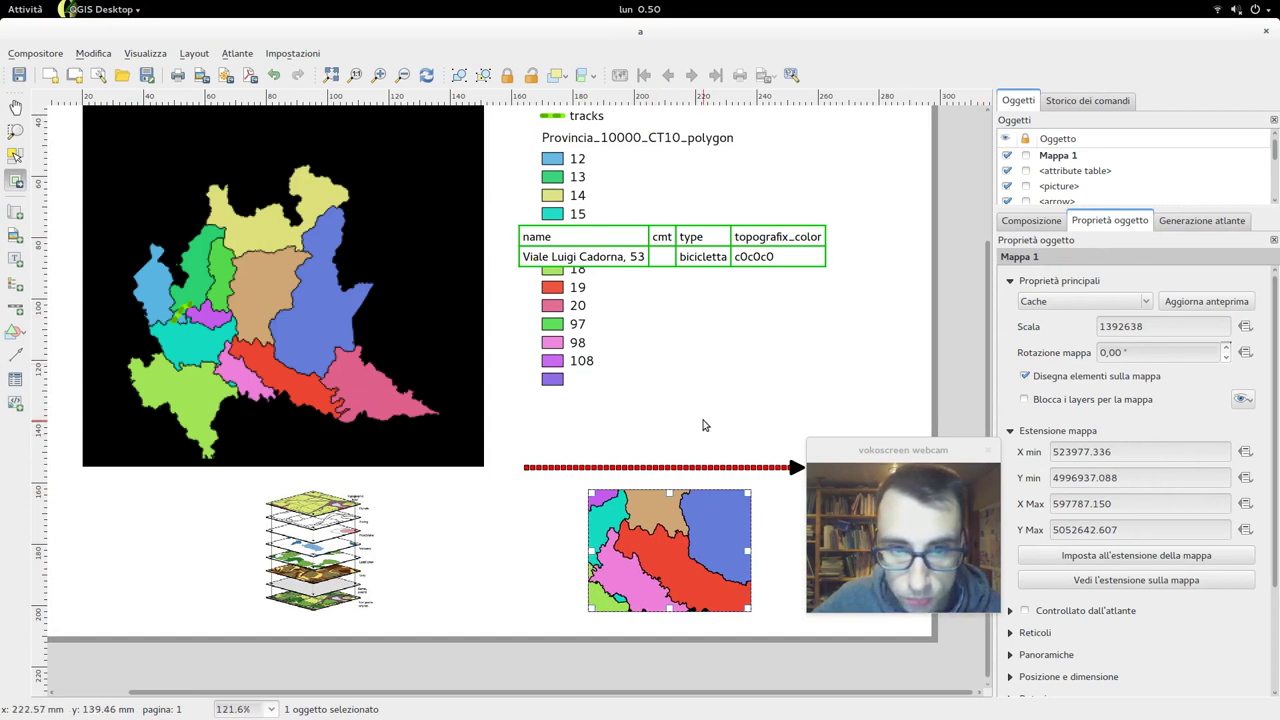
# Add another map beside the lower legend and zoom its content in on the blue province, to a scale of 1294909.
pyautogui.click(15, 211)
pyautogui.moveTo(703, 291); pyautogui.dragTo(878, 423)
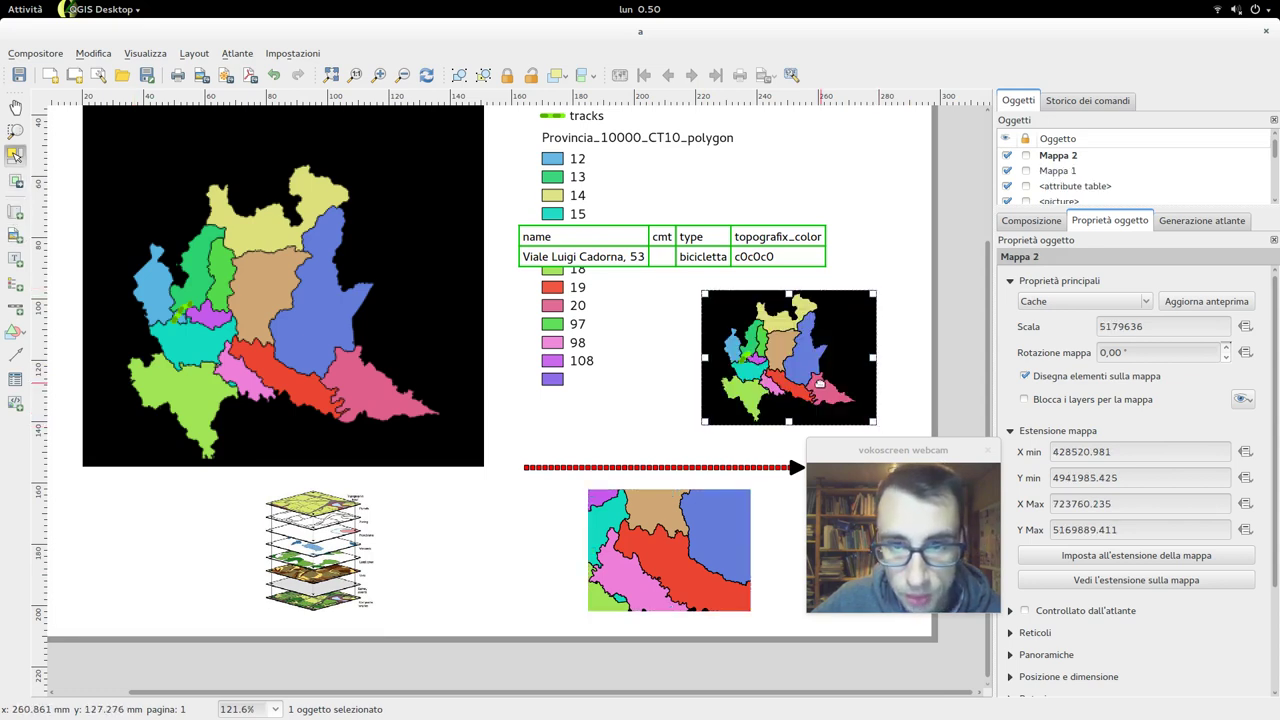
pyautogui.click(16, 182)
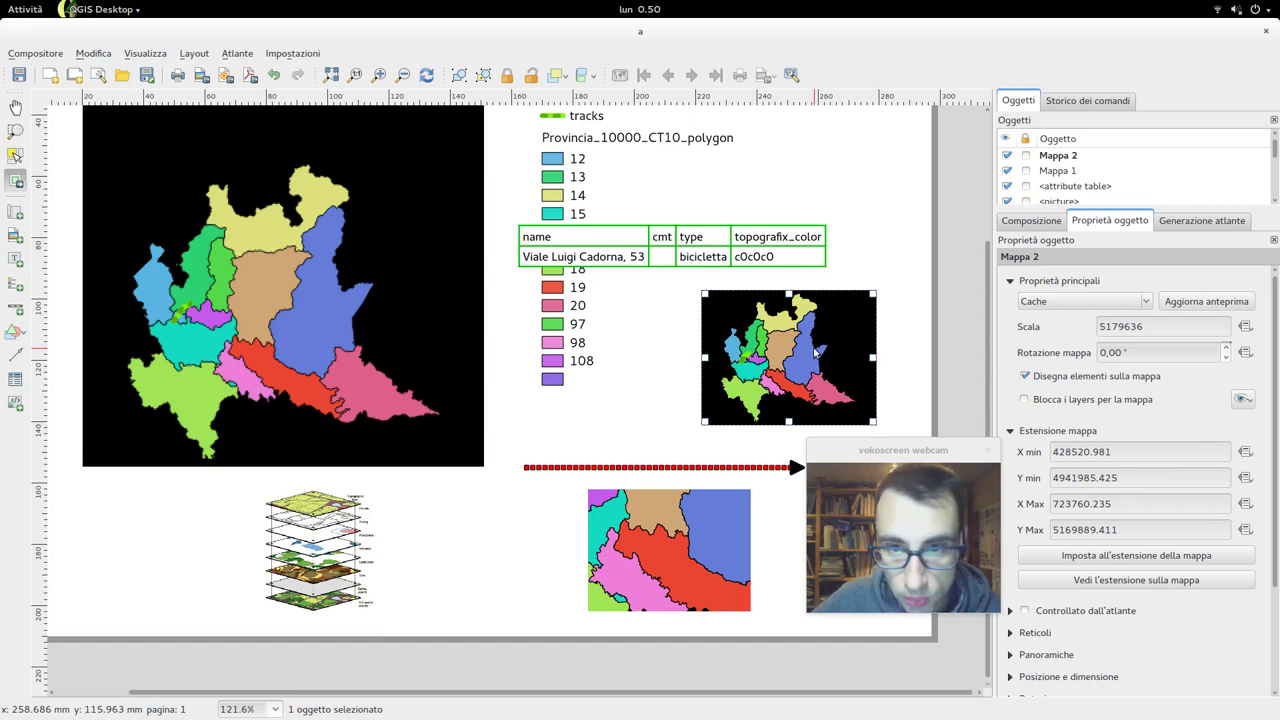
pyautogui.scroll(2, 815, 349)
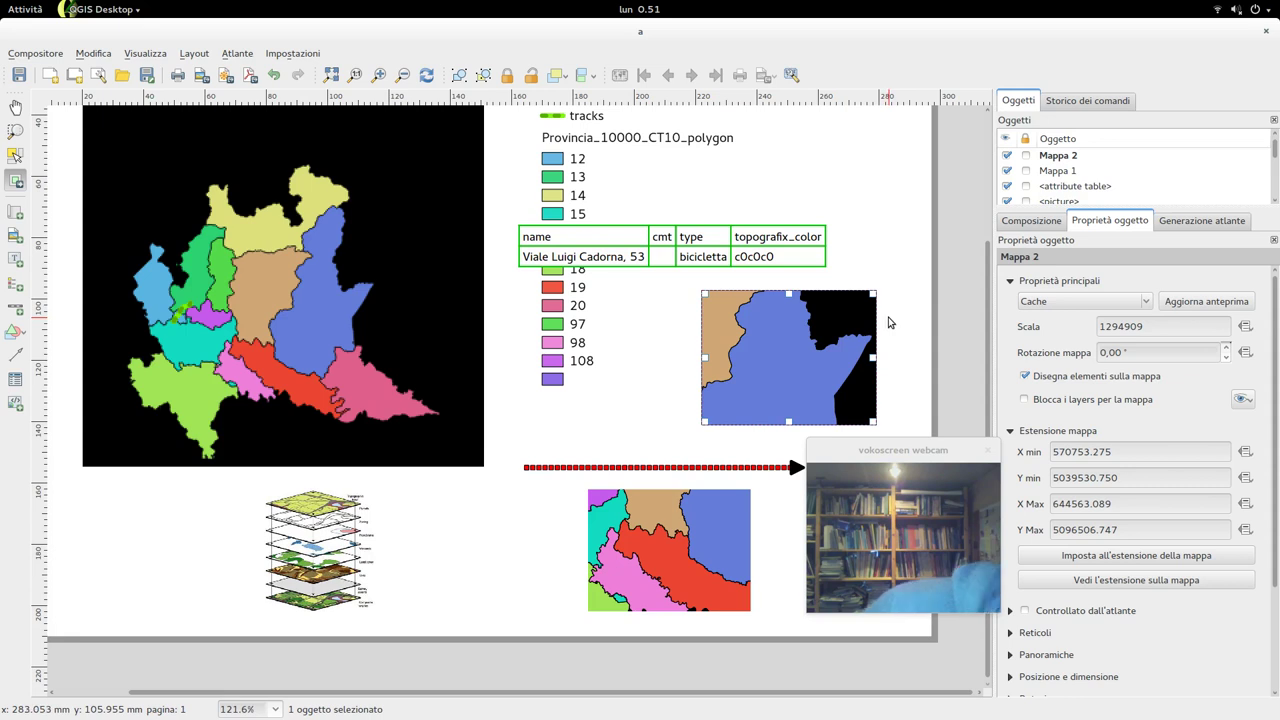
pyautogui.click(1011, 221)
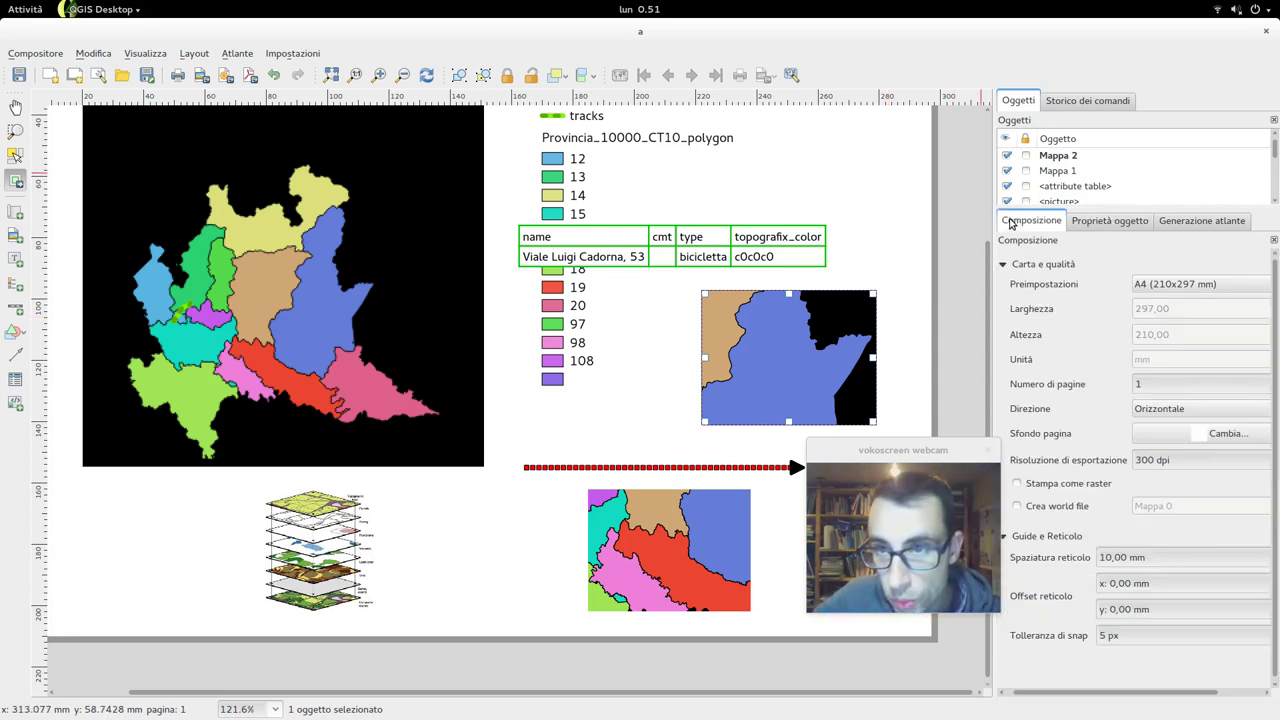
pyautogui.click(1062, 540)
pyautogui.click(1062, 540)
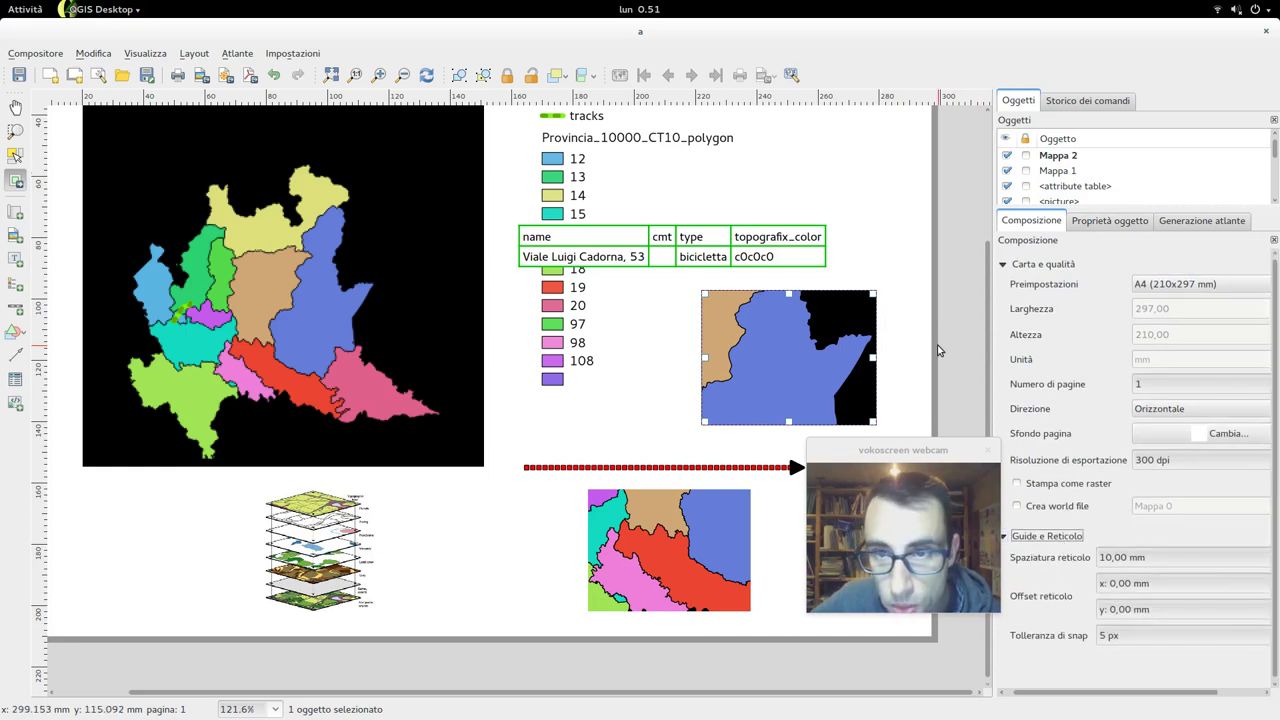
pyautogui.click(15, 106)
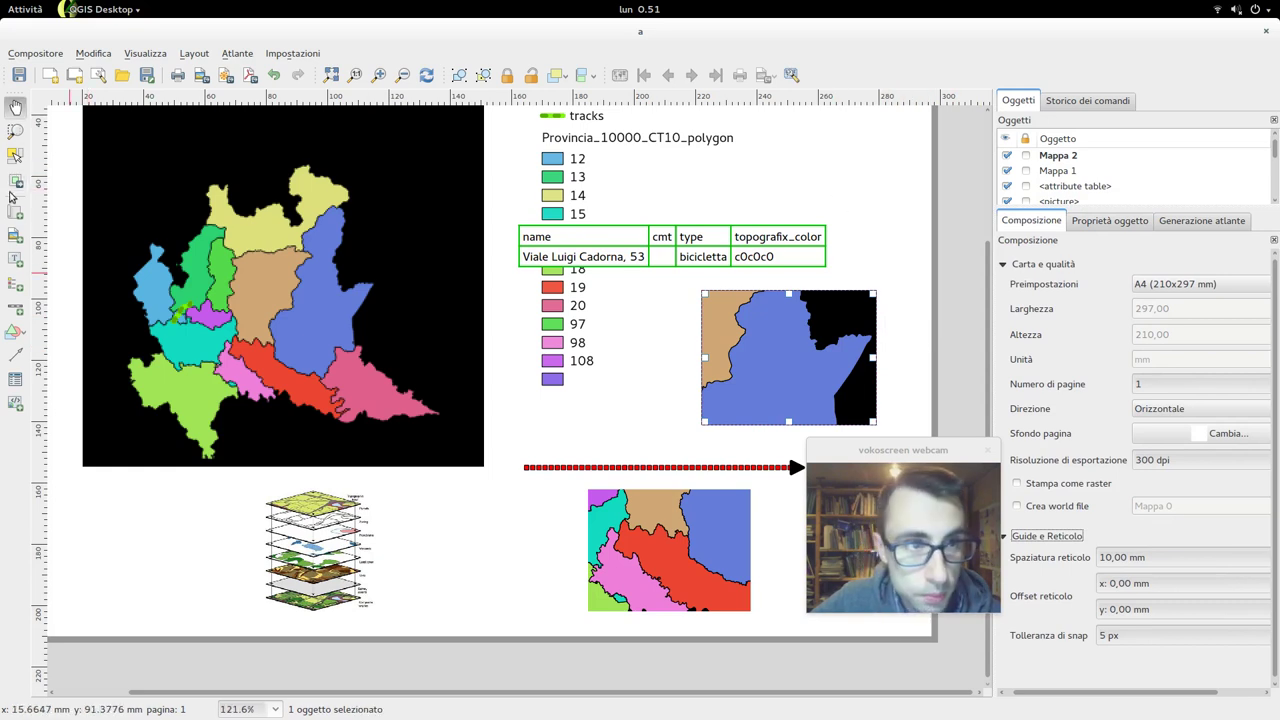
pyautogui.click(15, 155)
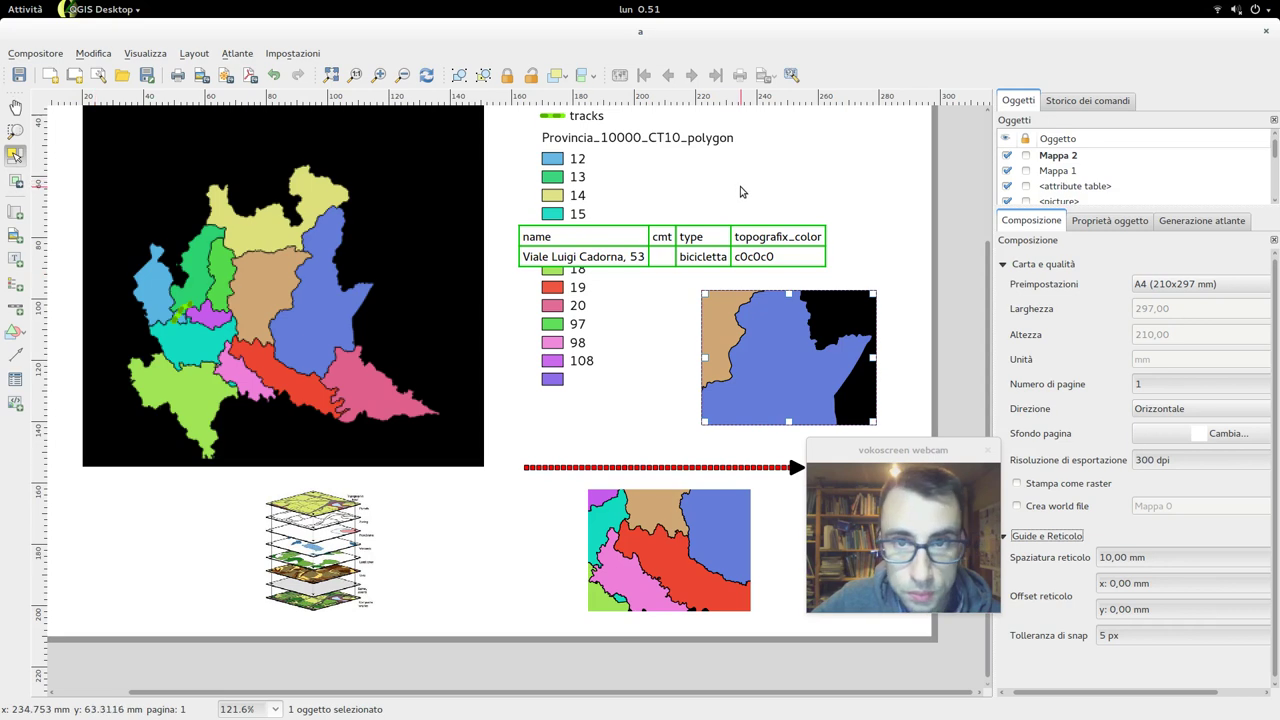
pyautogui.click(740, 186)
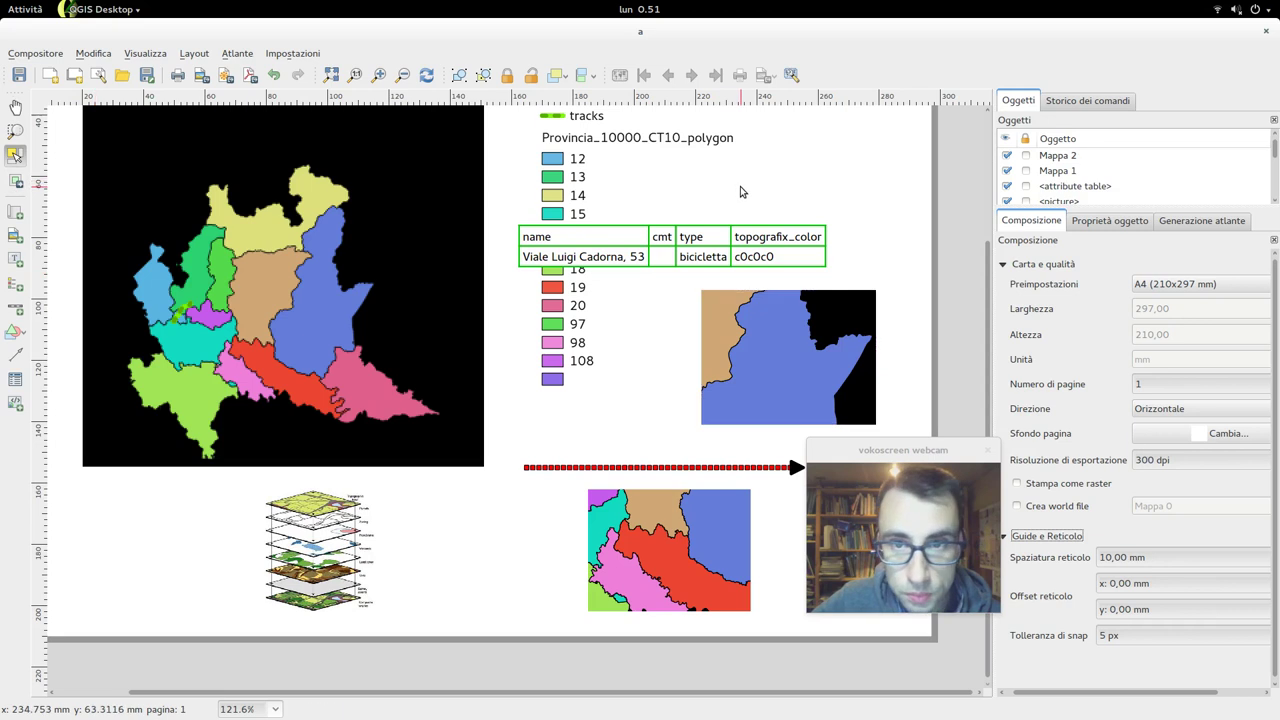
# Add two overviews to the blue province map and invert the second one.
pyautogui.click(1083, 222)
pyautogui.moveTo(1277, 420); pyautogui.dragTo(1278, 556)
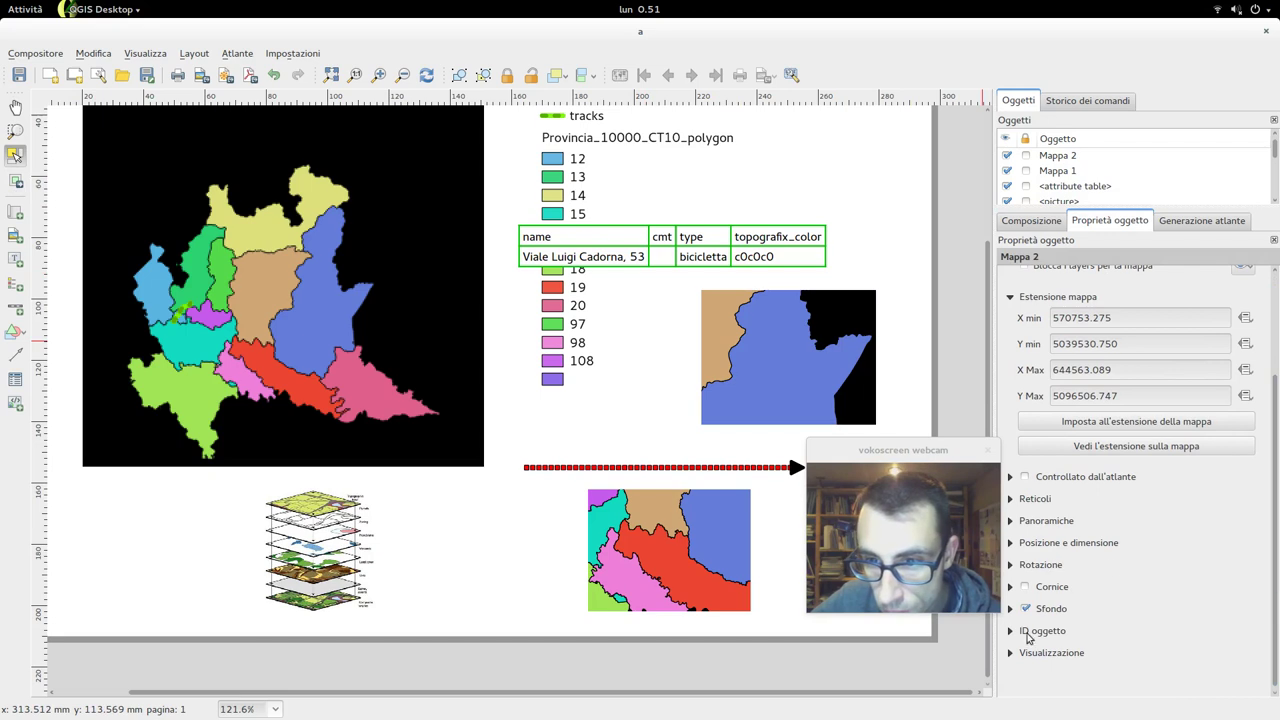
pyautogui.click(1010, 522)
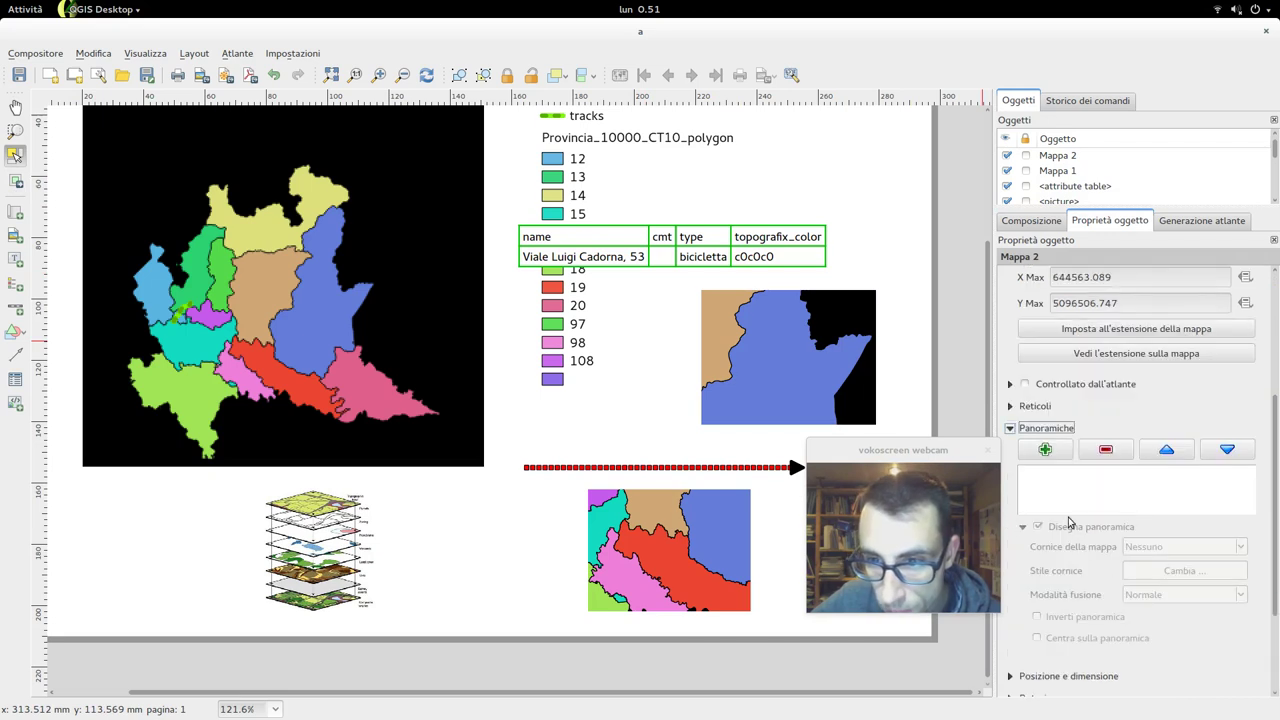
pyautogui.click(1066, 452)
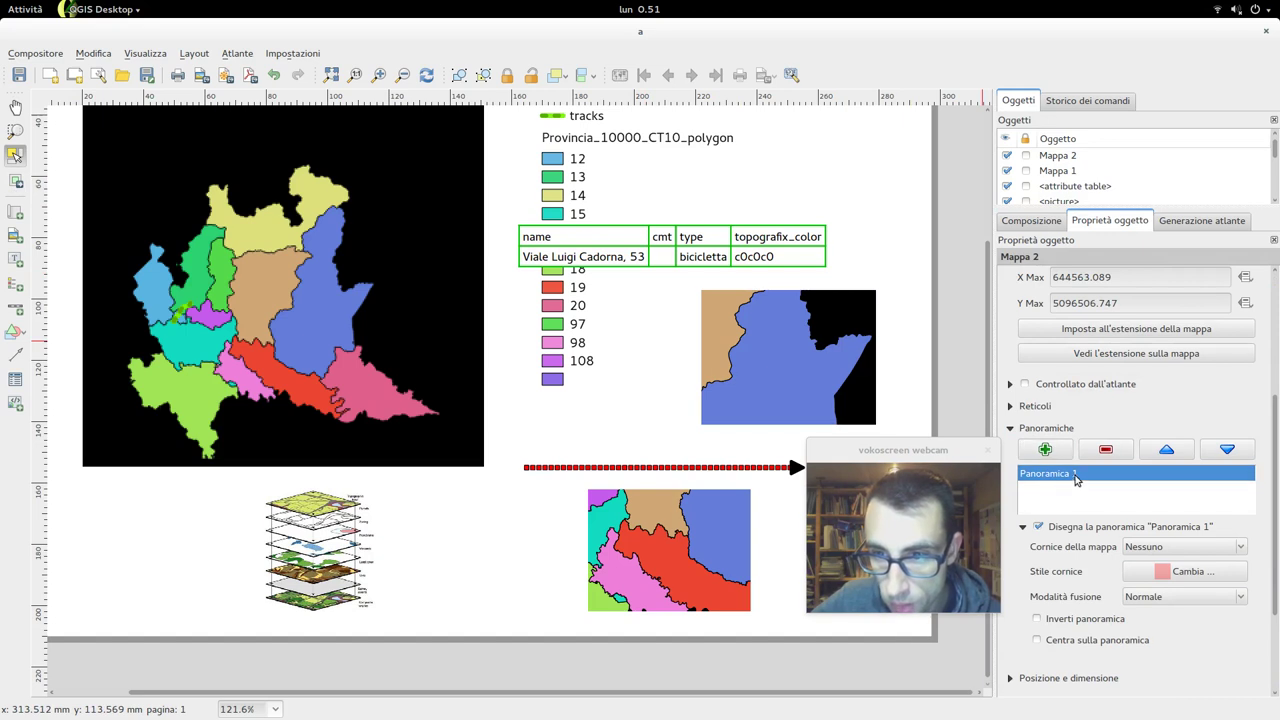
pyautogui.click(1045, 449)
pyautogui.click(1059, 476)
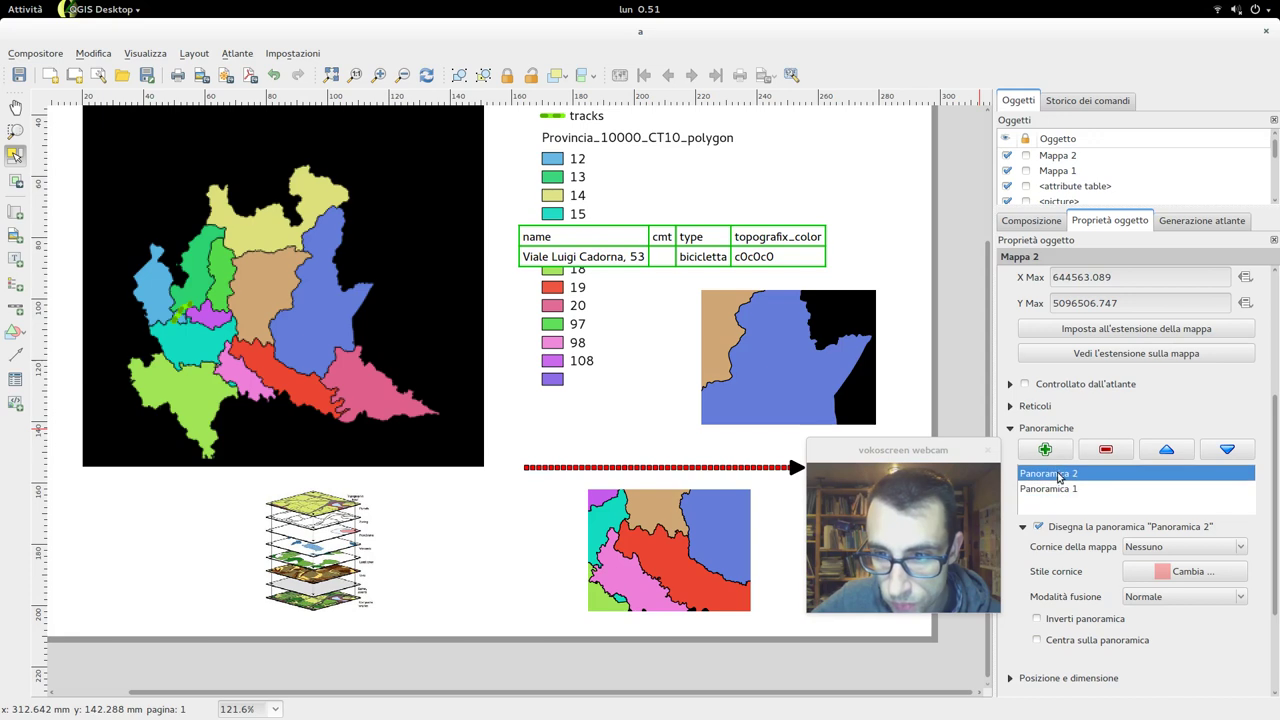
pyautogui.click(1097, 621)
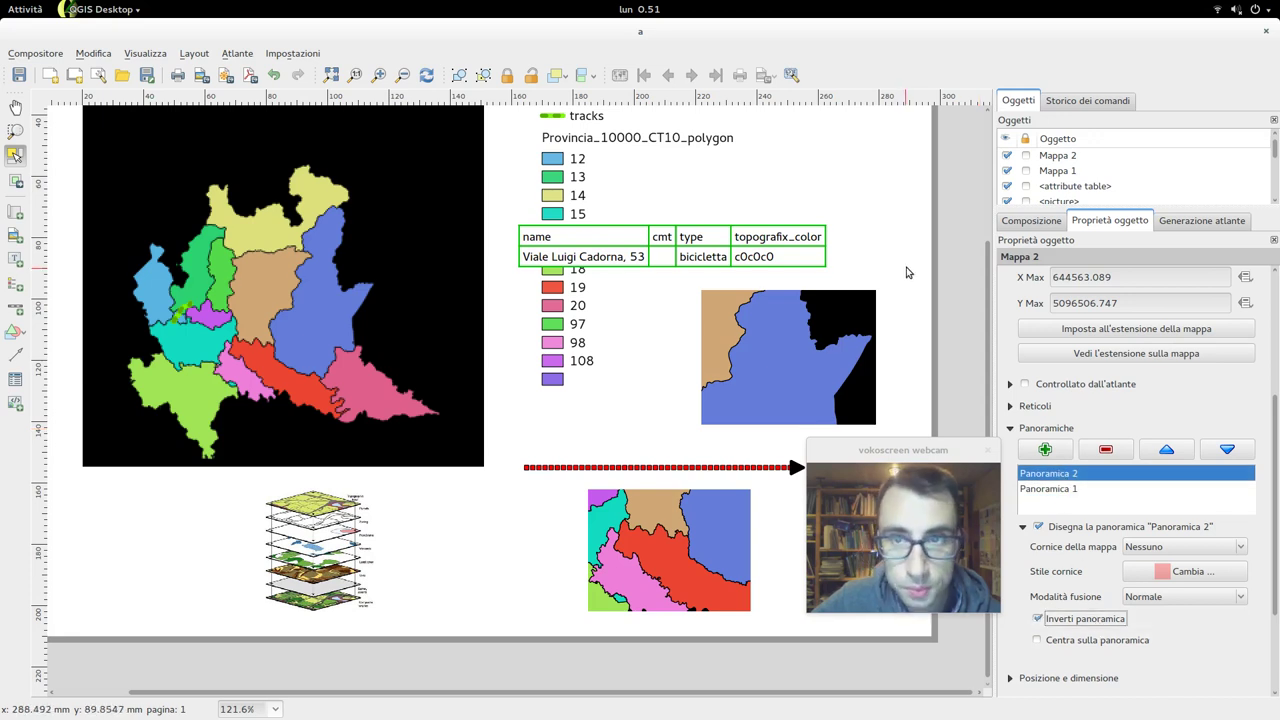
# Change the frame style of the blue province map's second overview to the wide diagonal crosshatch symbol.
pyautogui.click(355, 75)
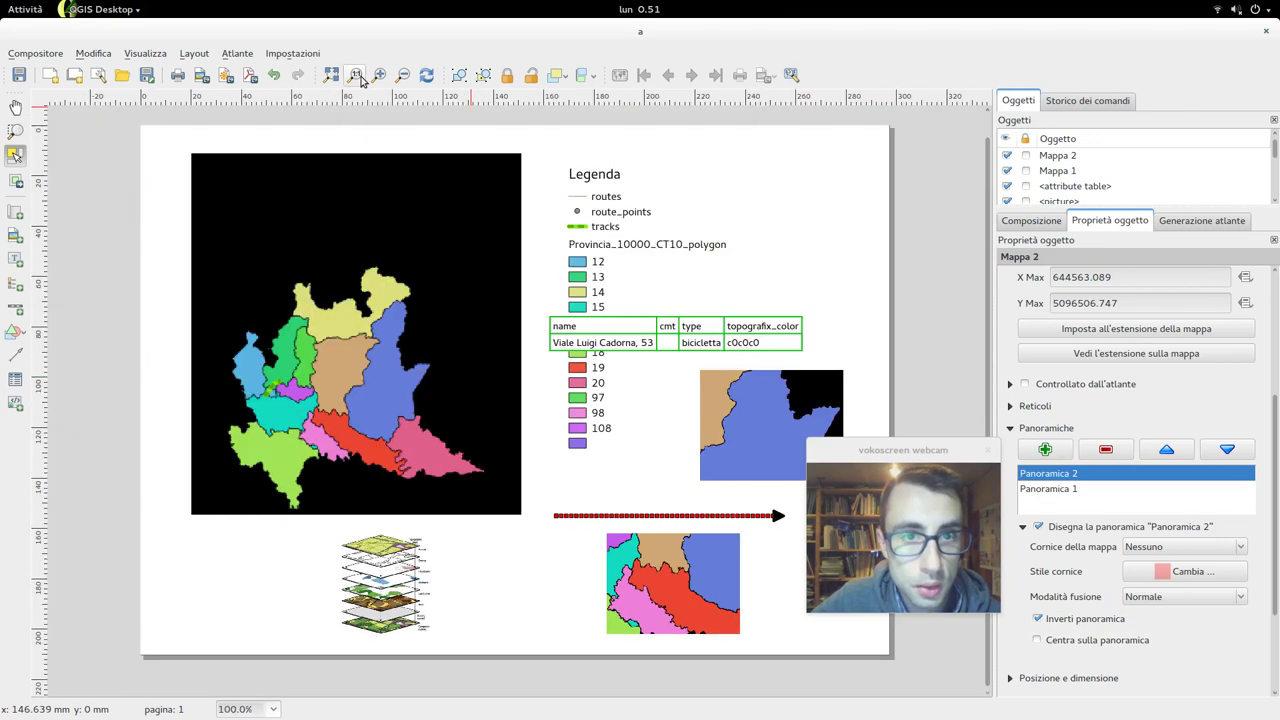
pyautogui.click(830, 405)
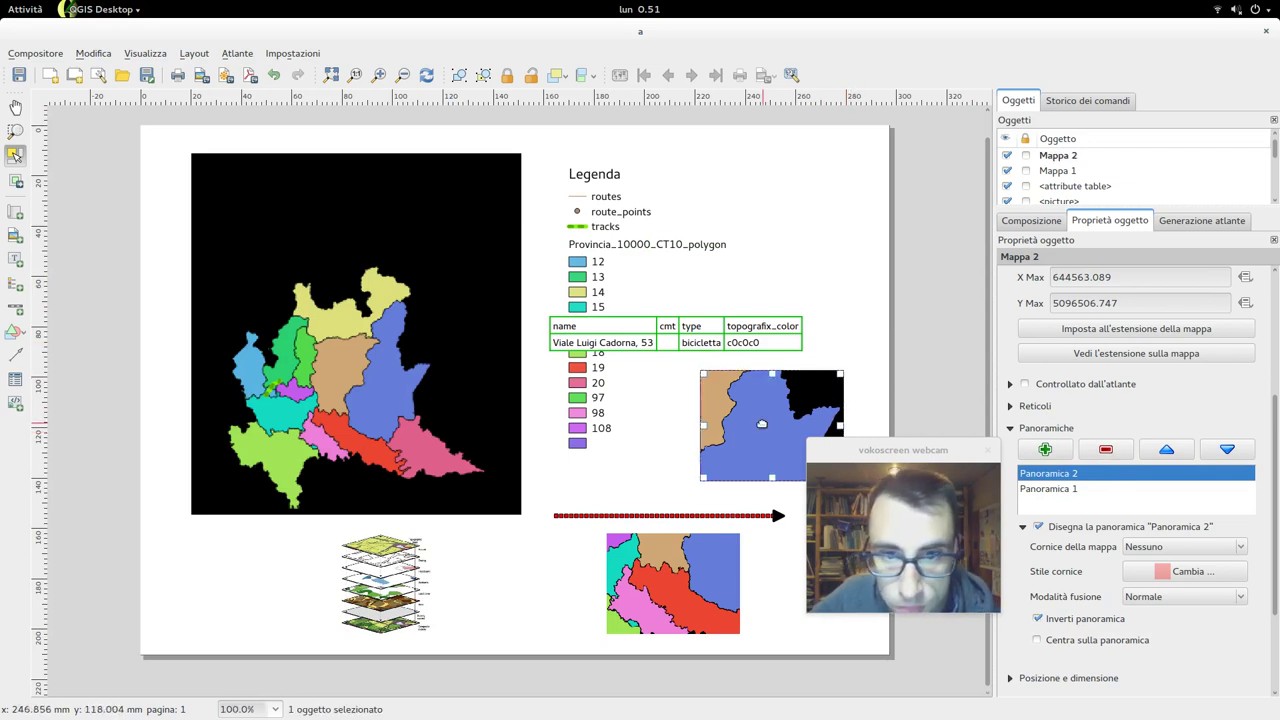
pyautogui.click(1180, 572)
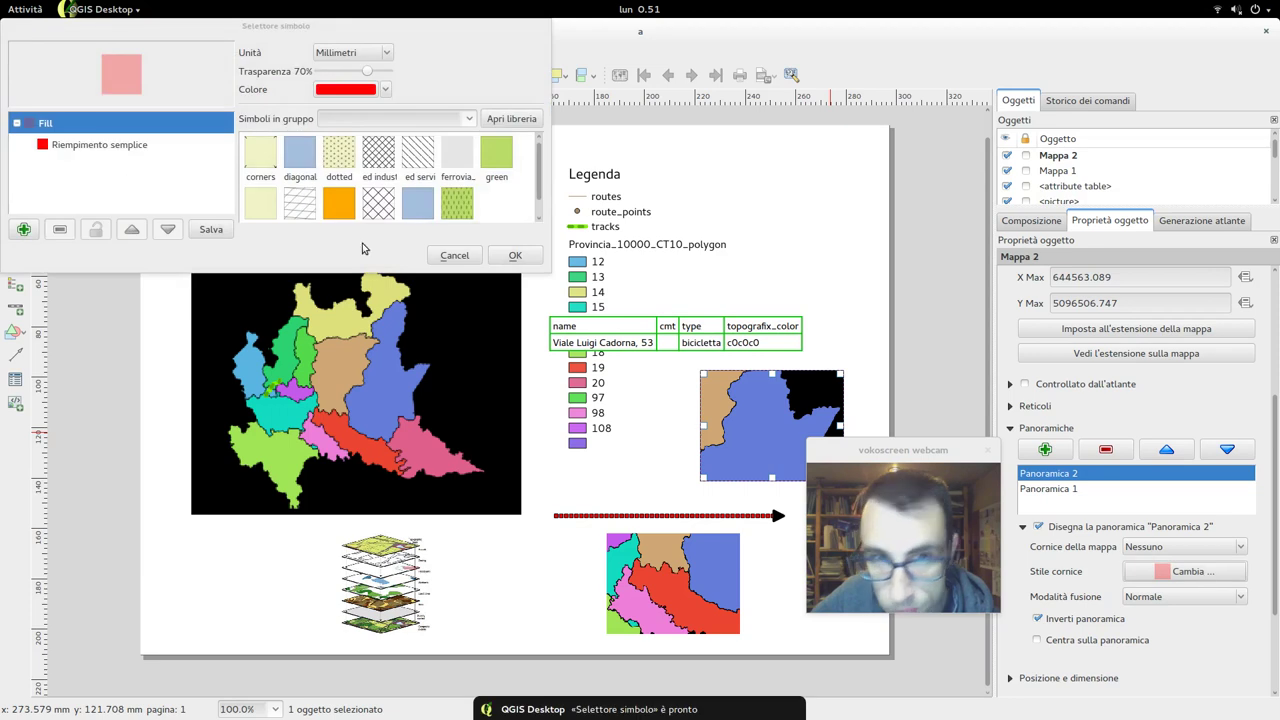
pyautogui.click(389, 205)
pyautogui.click(512, 255)
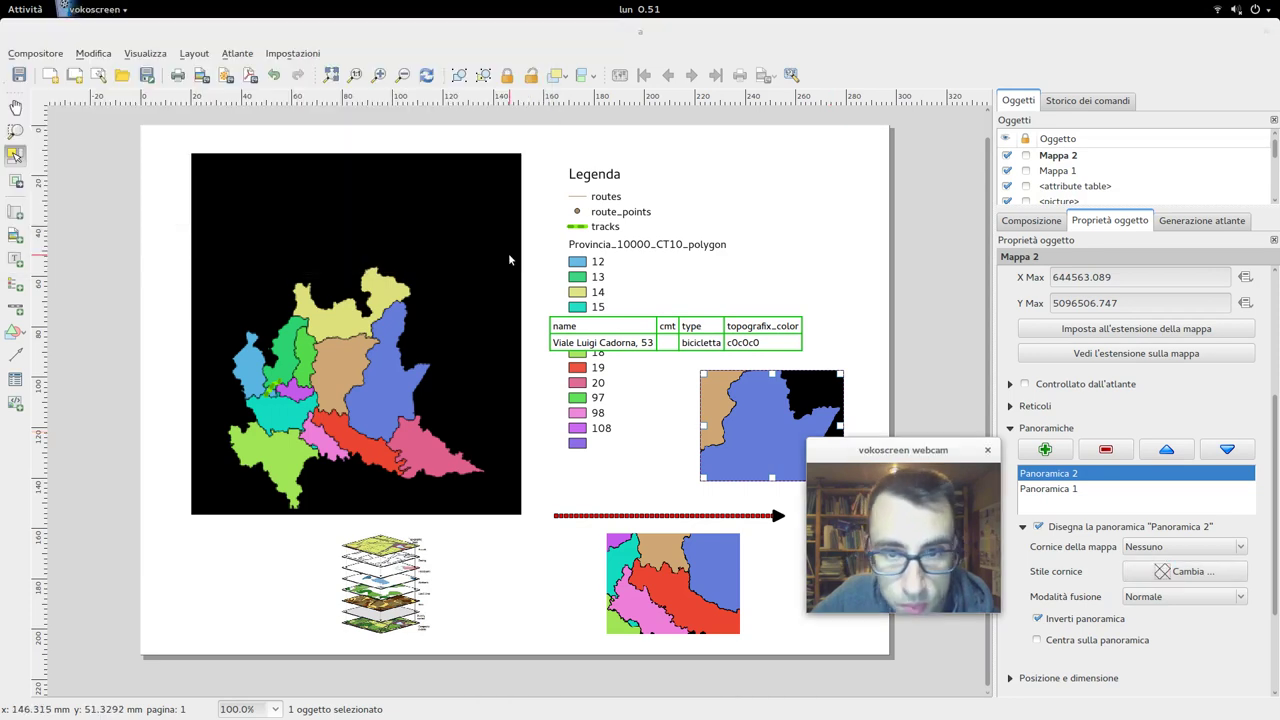
# Set the large main map's extent to the map canvas extent and shift the blue province map left, closer to the legend.
pyautogui.click(465, 388)
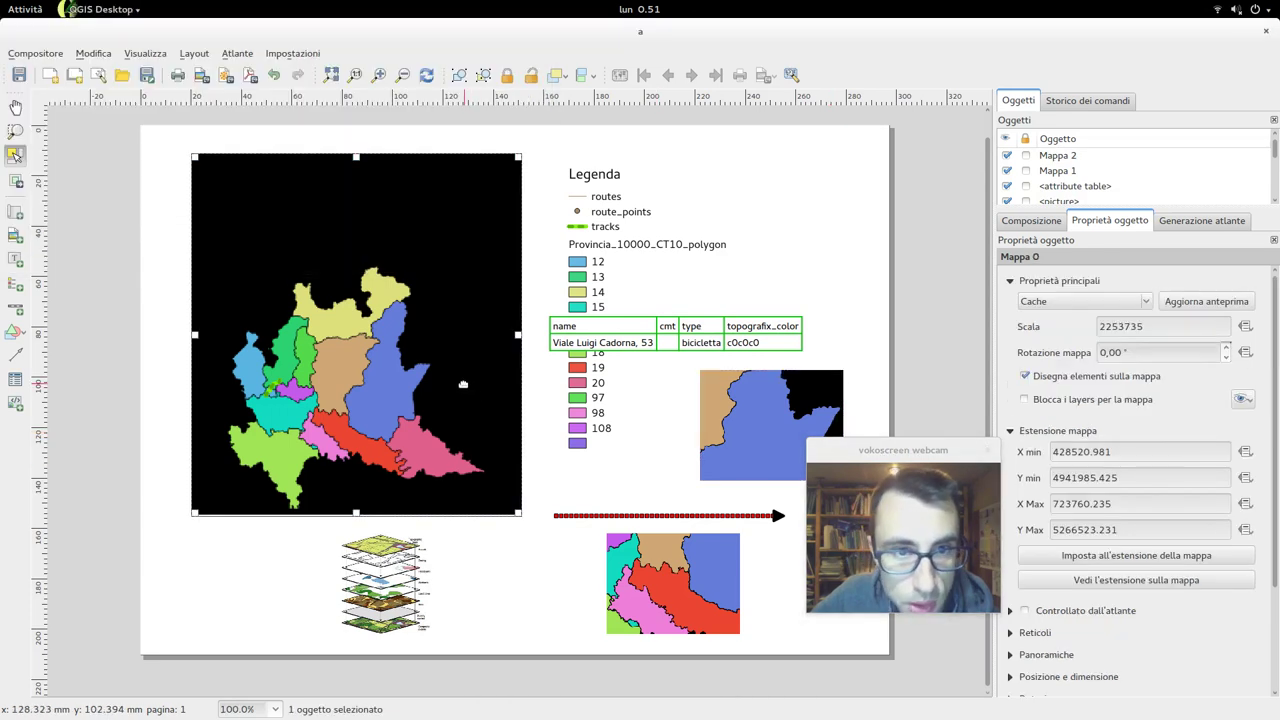
pyautogui.click(1175, 556)
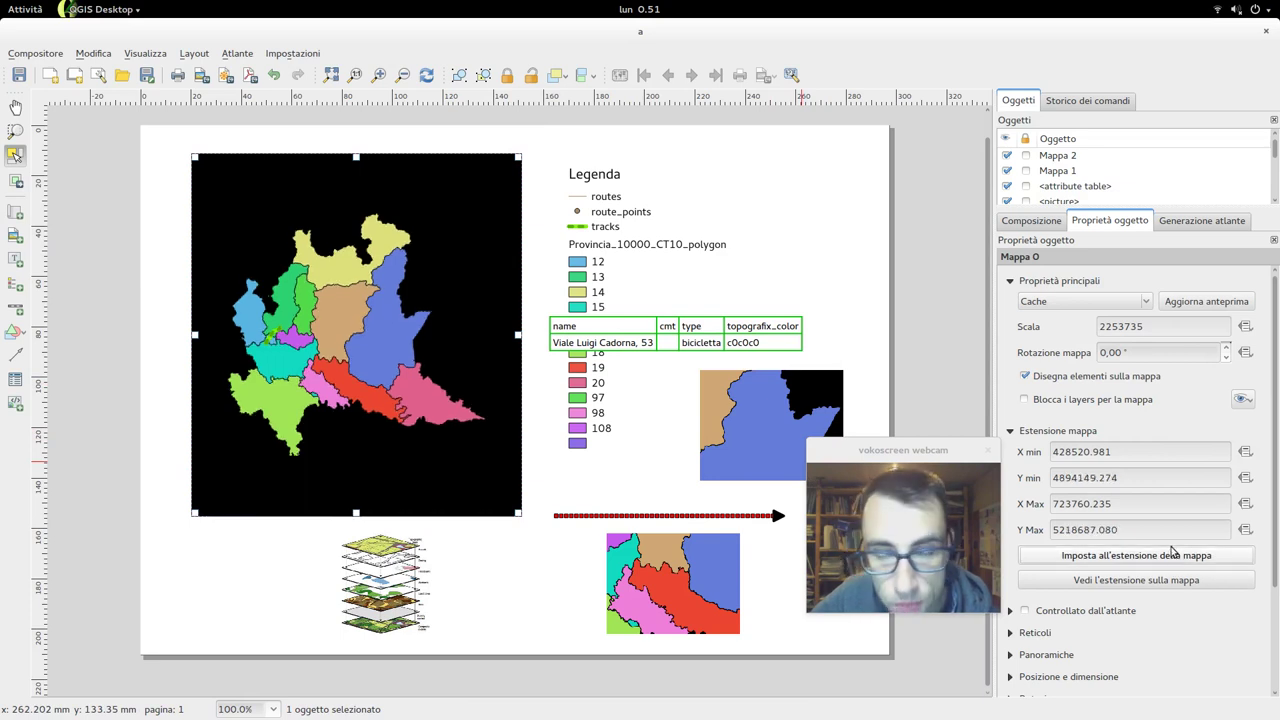
pyautogui.click(1057, 656)
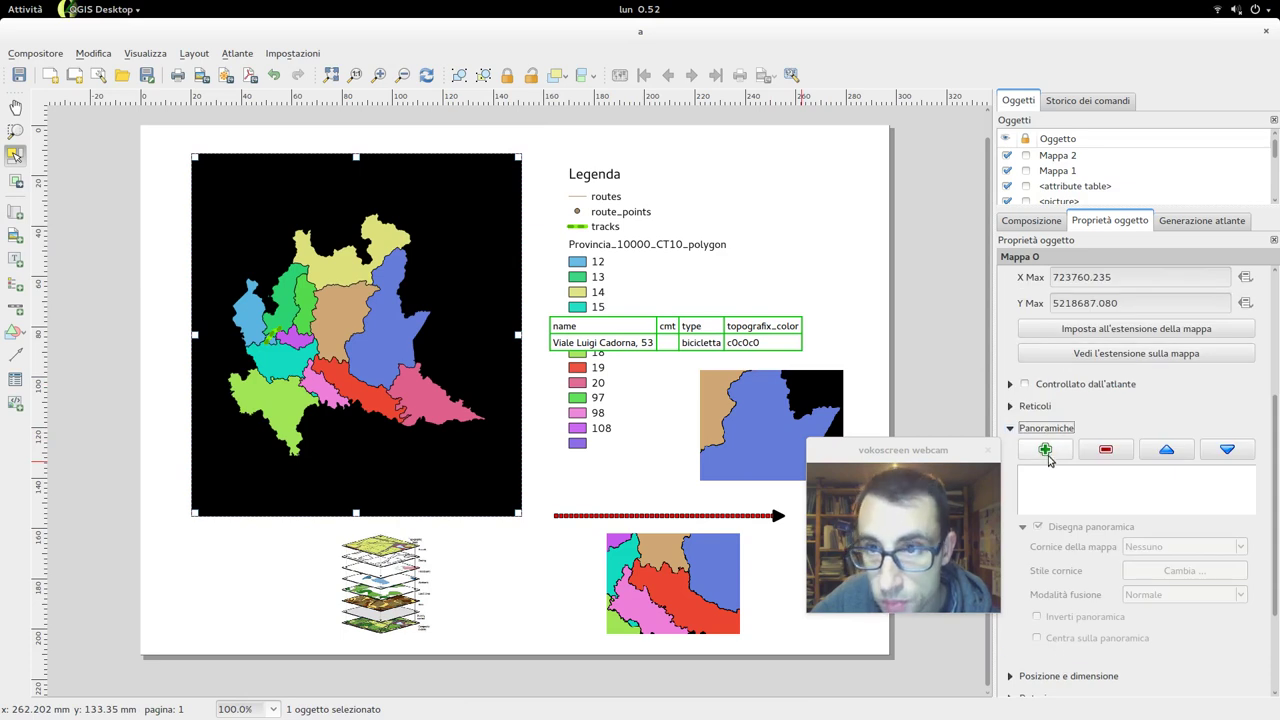
pyautogui.click(790, 404)
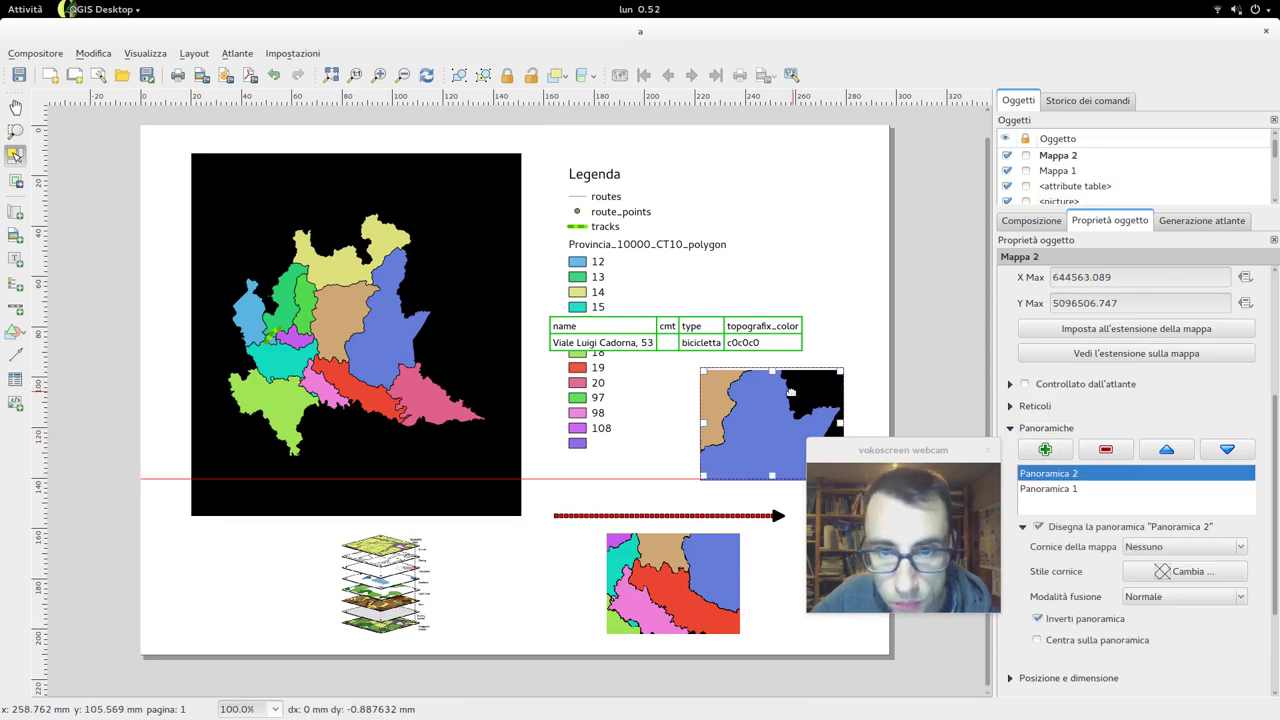
pyautogui.moveTo(788, 404); pyautogui.dragTo(722, 410)
# Add an overview to the large main map and enable centering on that overview.
pyautogui.click(437, 486)
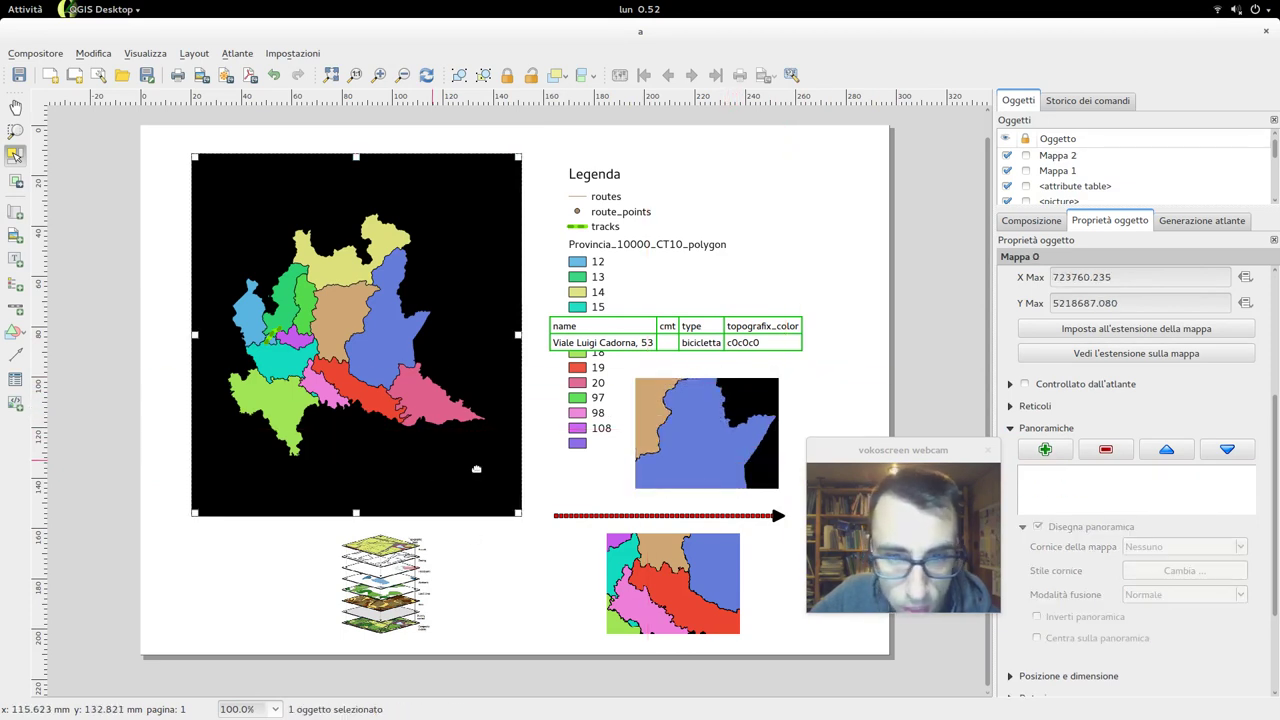
pyautogui.click(1045, 450)
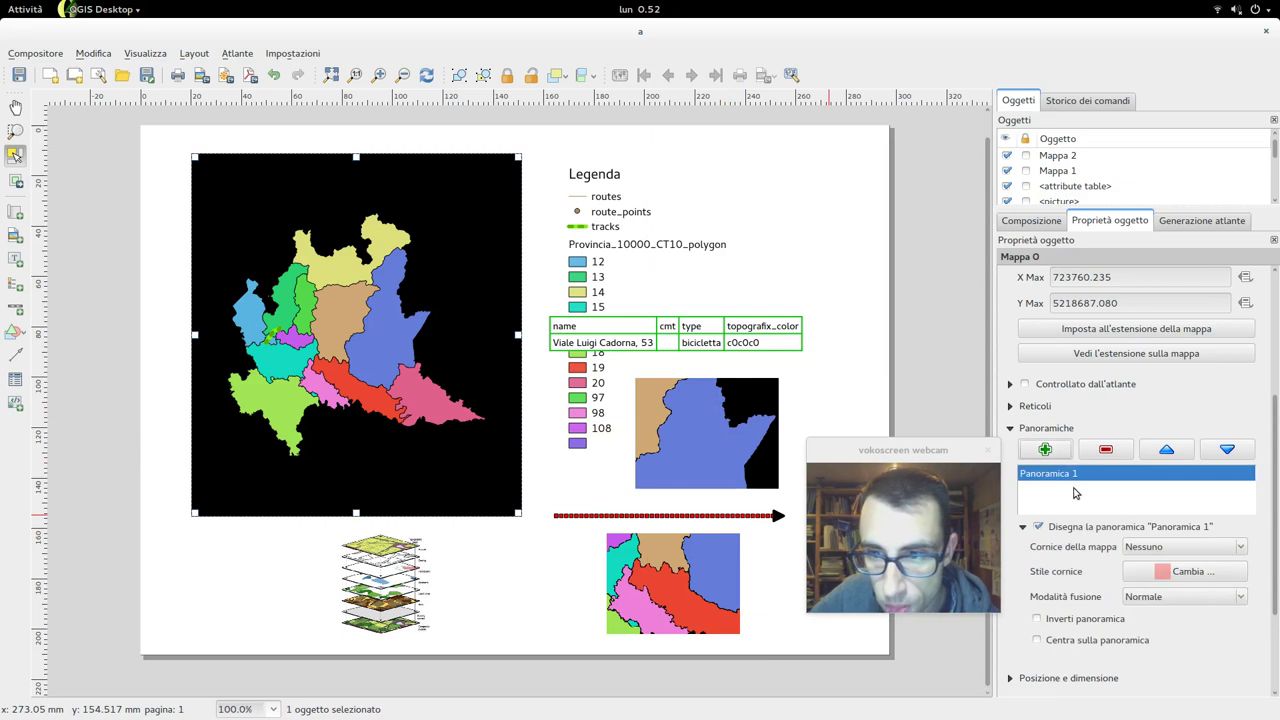
pyautogui.click(1100, 644)
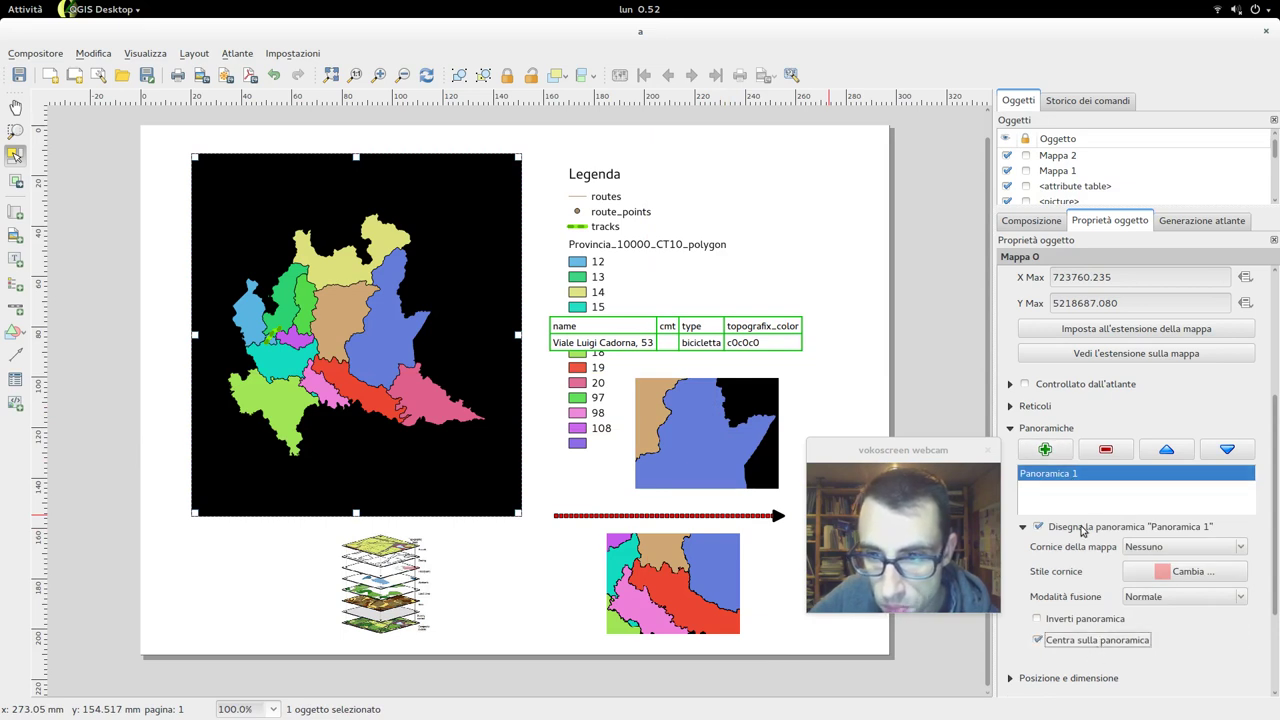
# Add a second overview to the large main map and set its blending mode to Brucia.
pyautogui.click(1045, 450)
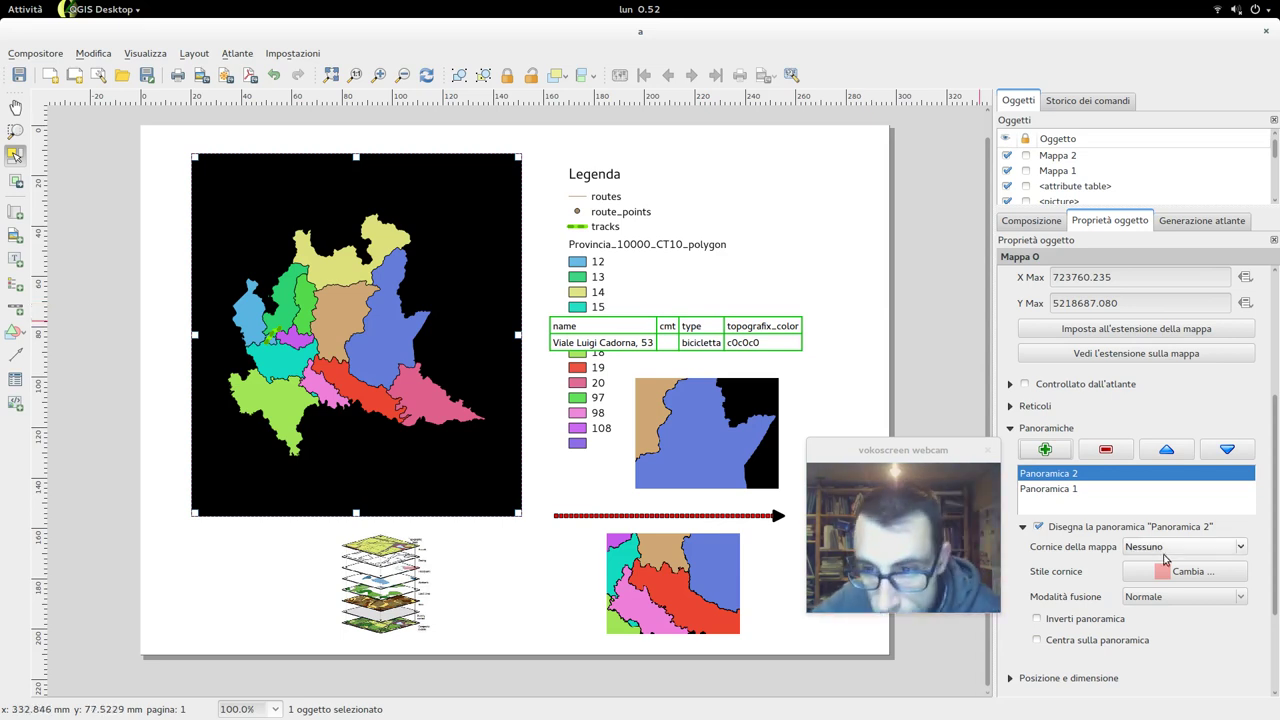
pyautogui.click(1182, 598)
pyautogui.click(1174, 591)
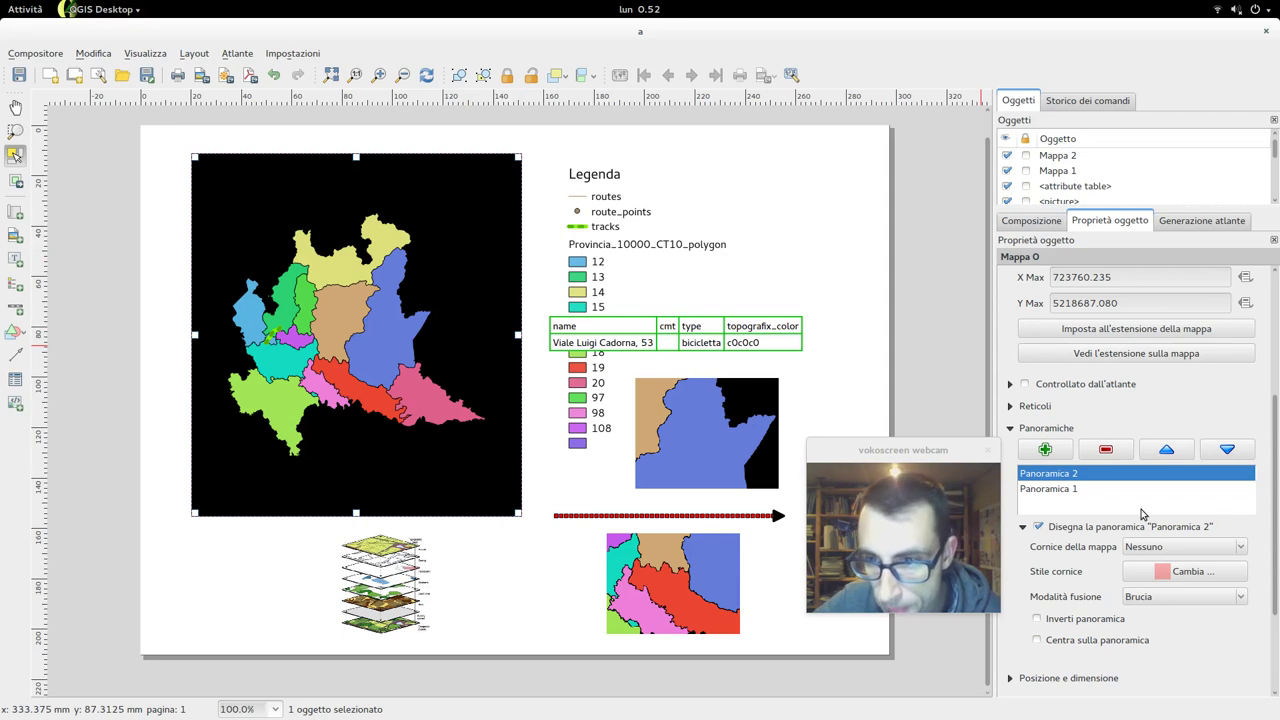
pyautogui.click(1040, 528)
pyautogui.click(1040, 528)
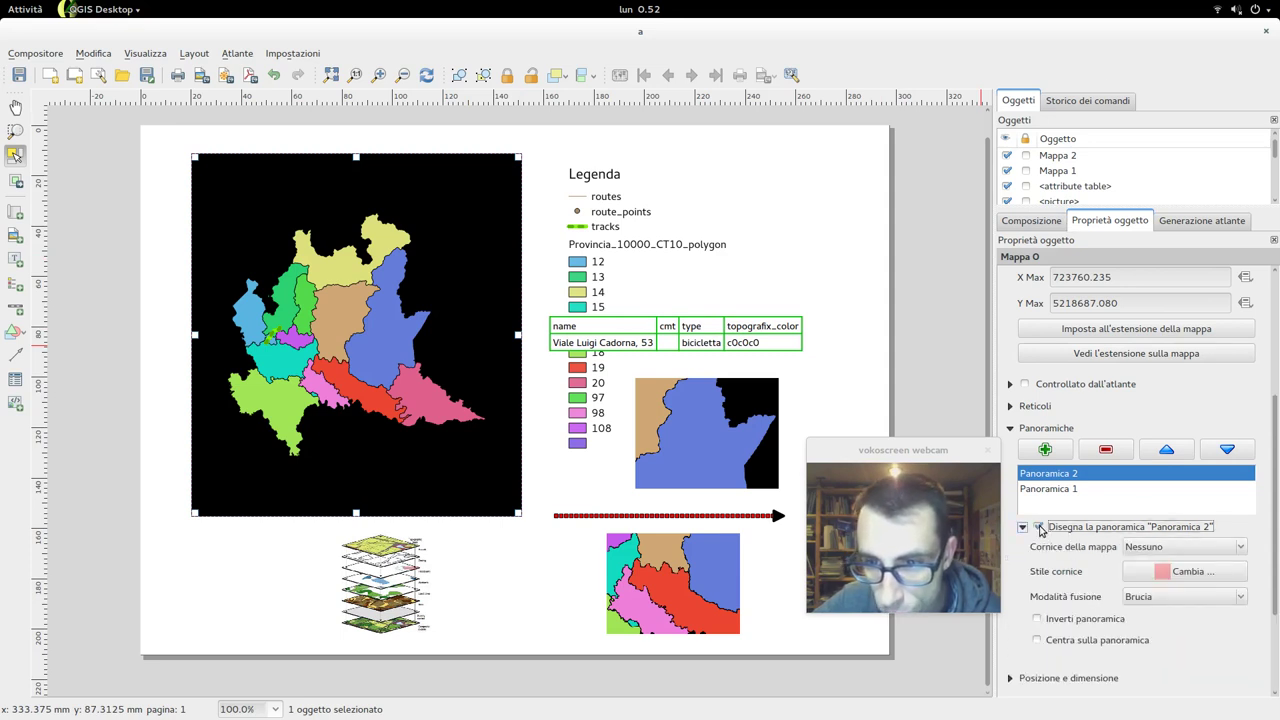
# Set the map frame of the main map's first overview to Mappa 2.
pyautogui.click(1062, 490)
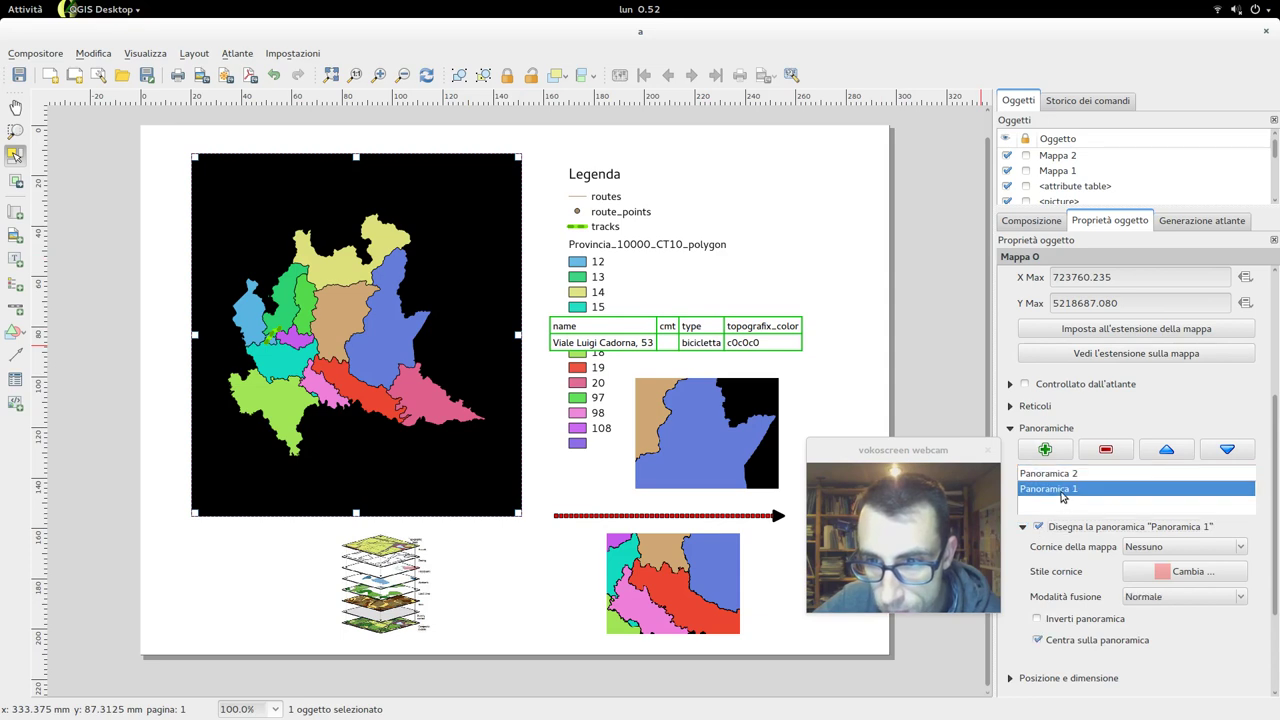
pyautogui.click(1138, 546)
pyautogui.click(1165, 575)
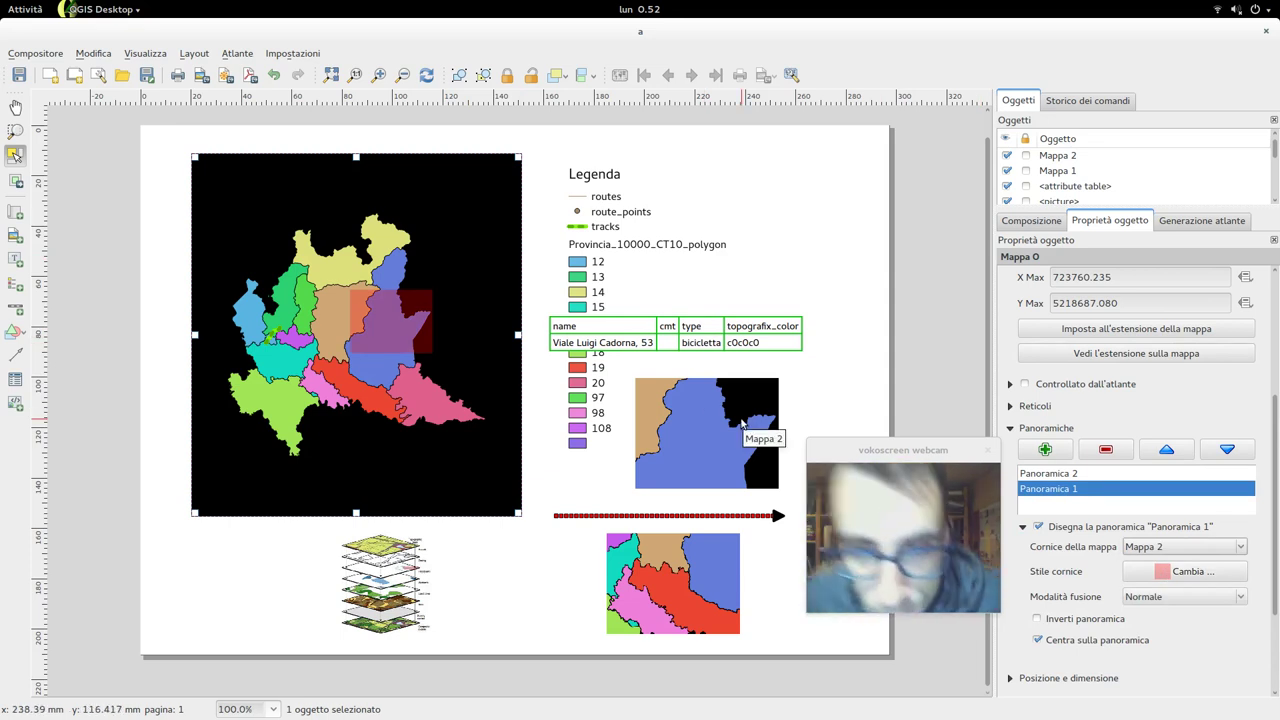
# Set the map frame of the main map's second overview to Mappa 1 and its frame style to the water symbol.
pyautogui.click(1051, 476)
pyautogui.click(1150, 546)
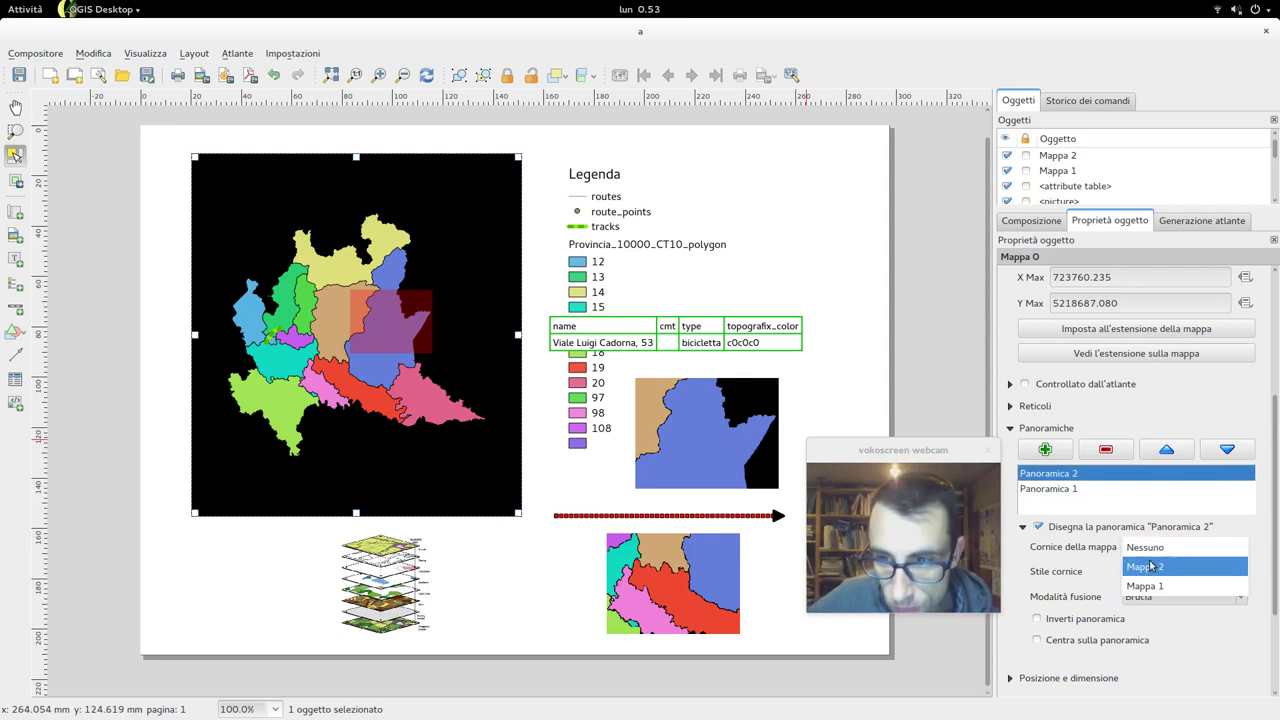
pyautogui.click(1155, 587)
pyautogui.click(1185, 571)
pyautogui.click(418, 204)
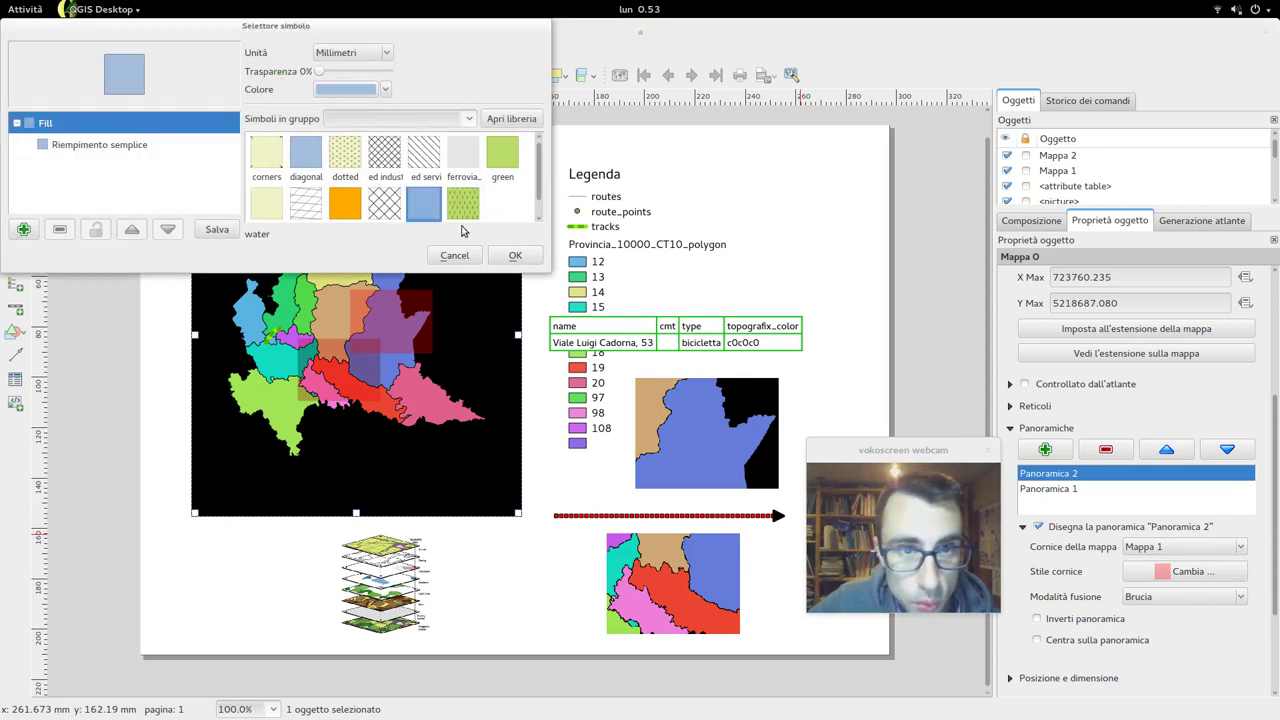
pyautogui.click(507, 255)
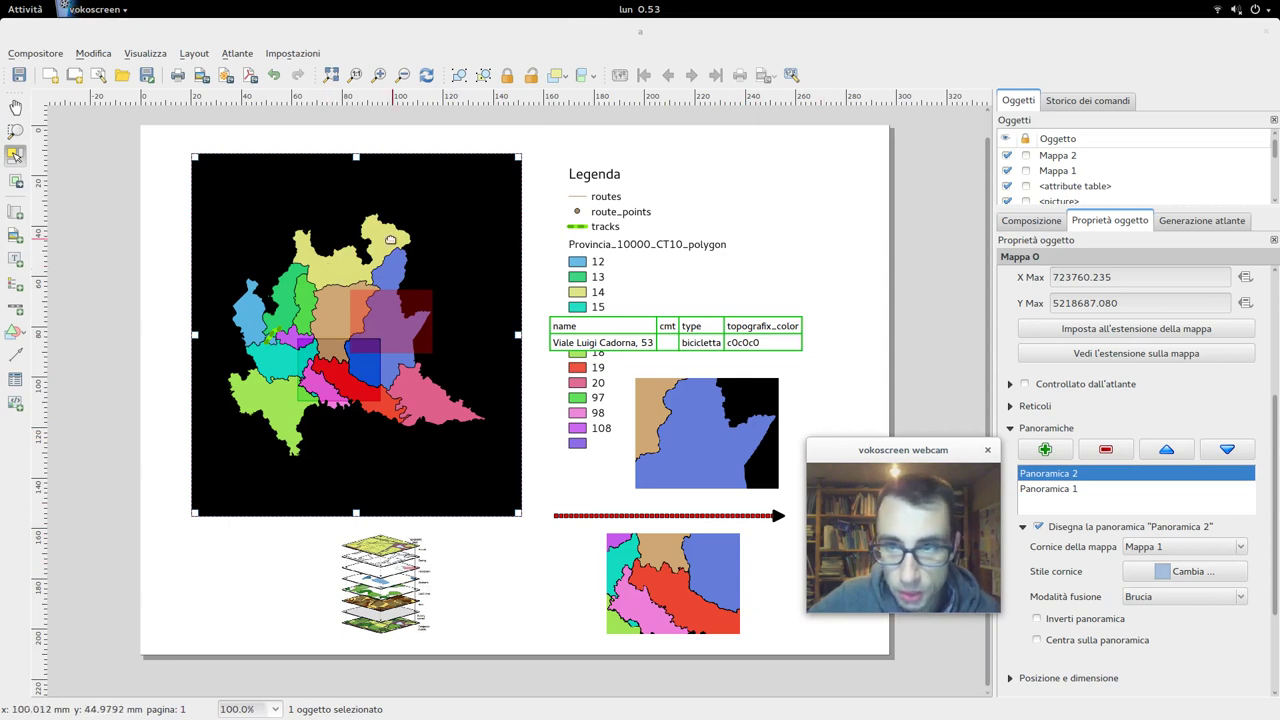
pyautogui.click(400, 470)
pyautogui.click(586, 517)
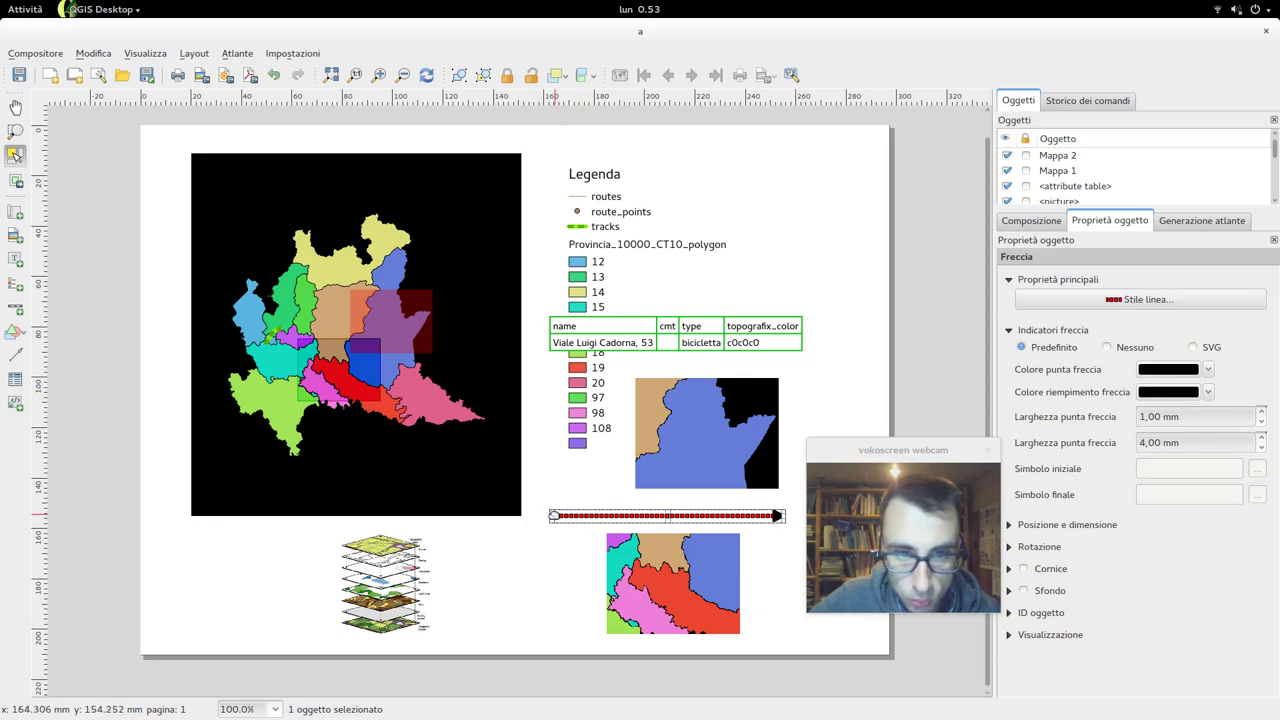
pyautogui.click(465, 505)
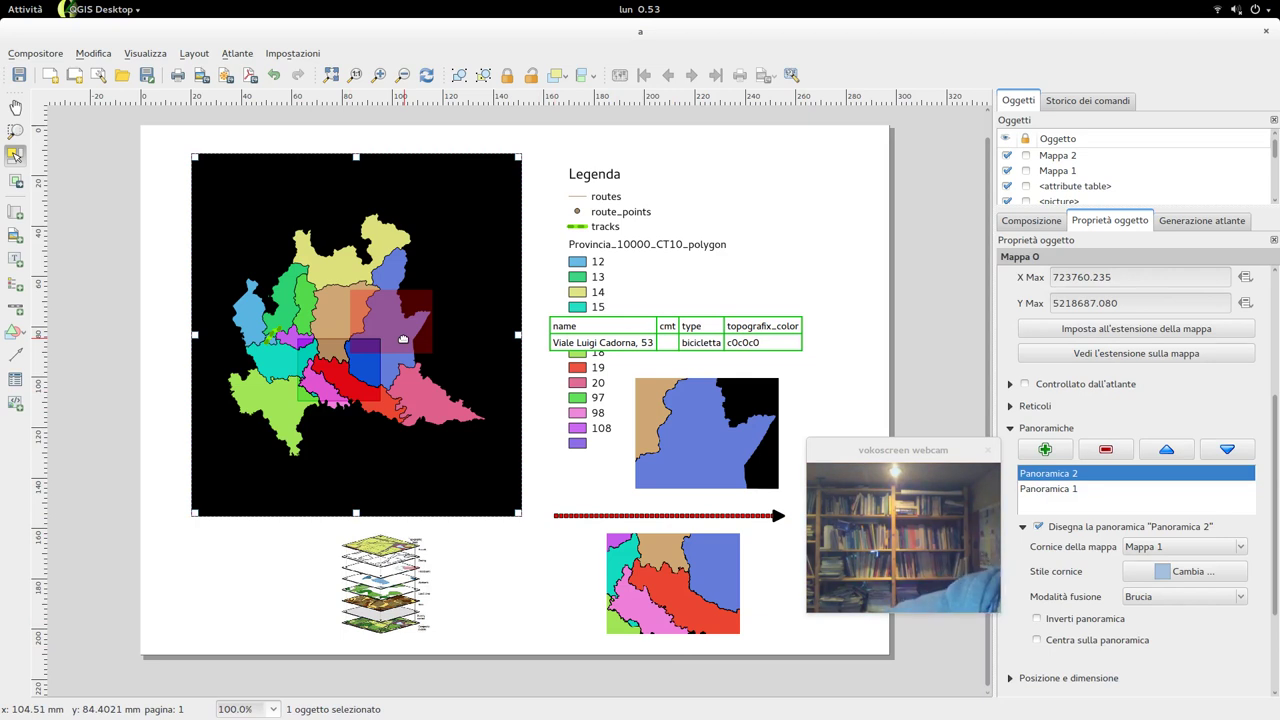
# Set the blue province map's preview mode to Visualizza and update its preview.
pyautogui.click(654, 409)
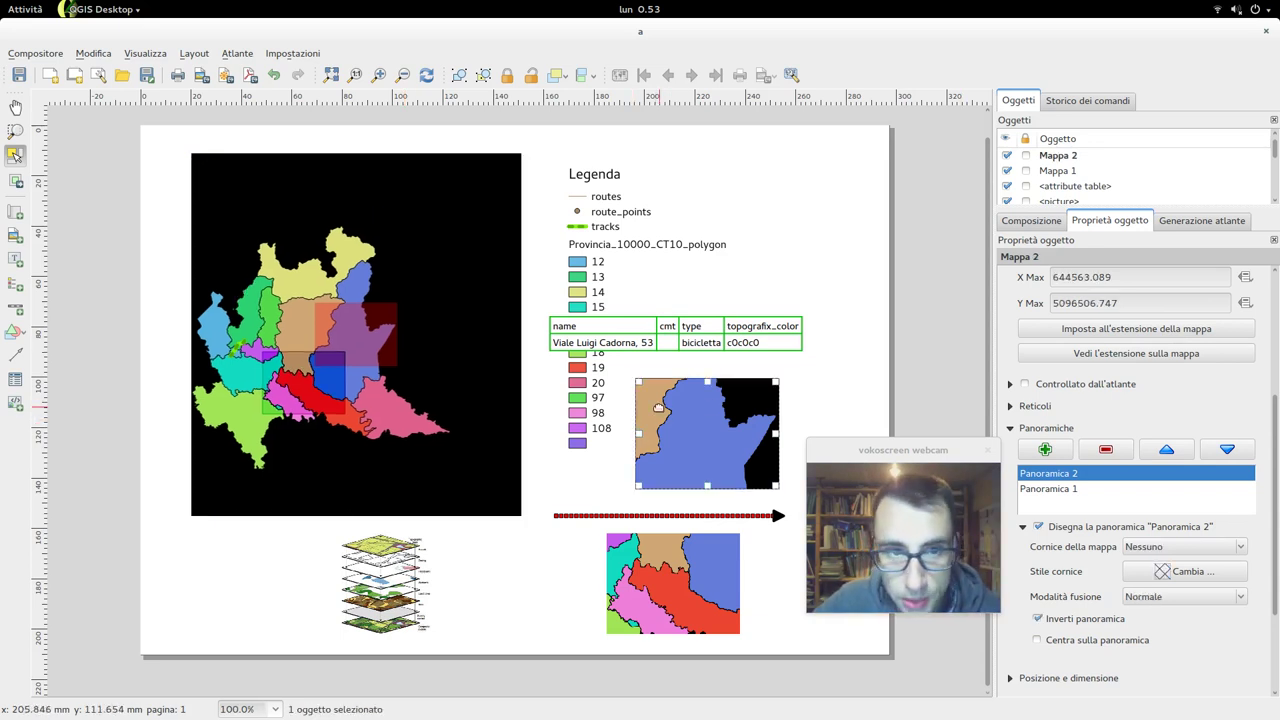
pyautogui.click(690, 598)
pyautogui.click(710, 473)
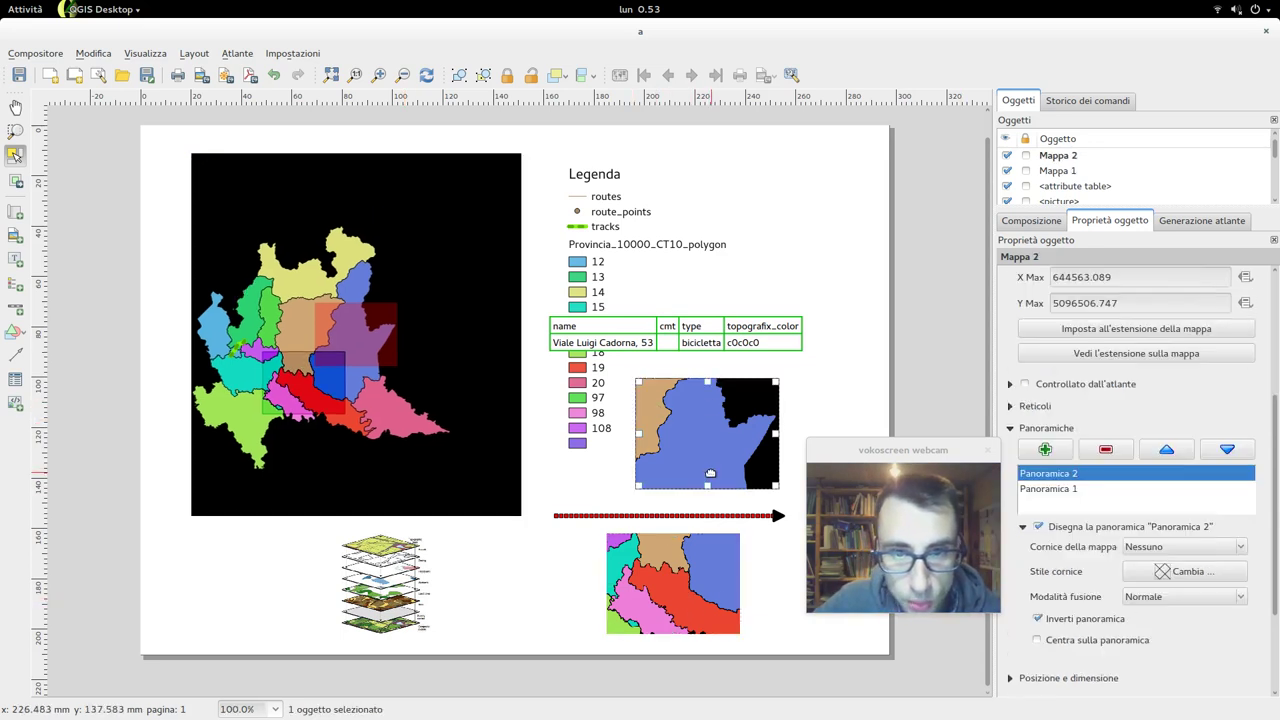
pyautogui.moveTo(1270, 560); pyautogui.dragTo(1277, 396)
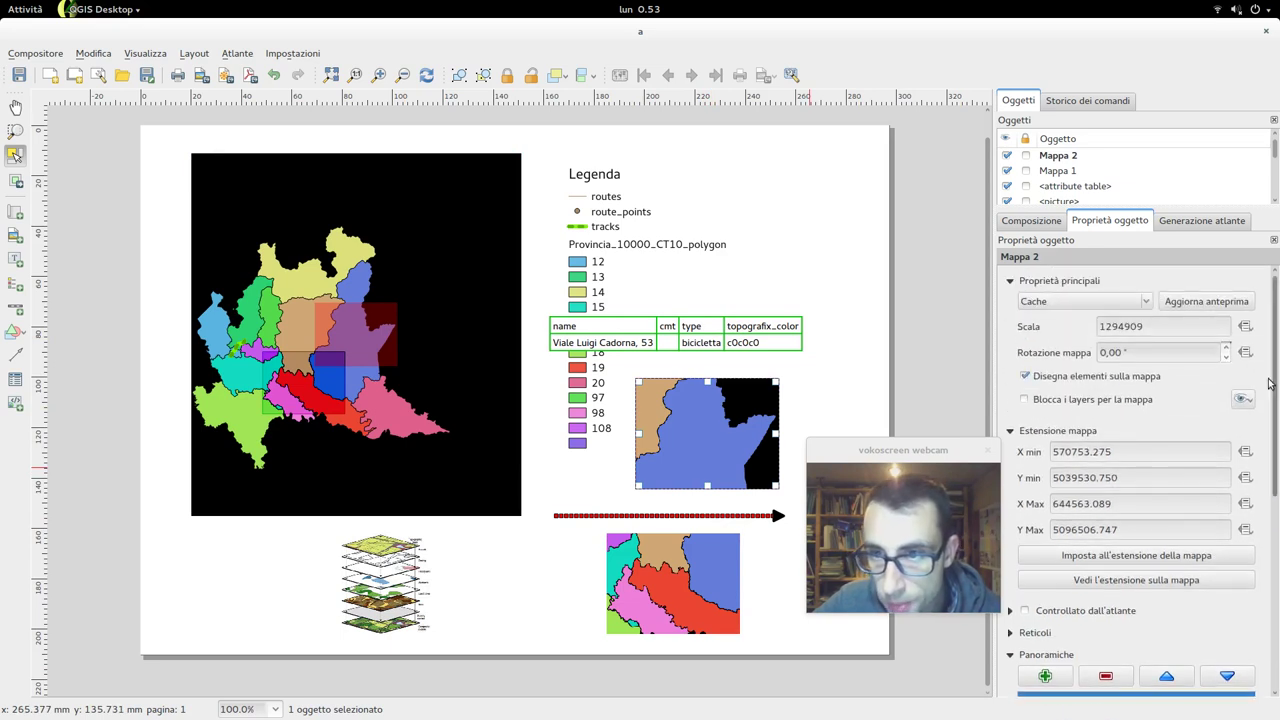
pyautogui.click(1150, 303)
pyautogui.click(1148, 302)
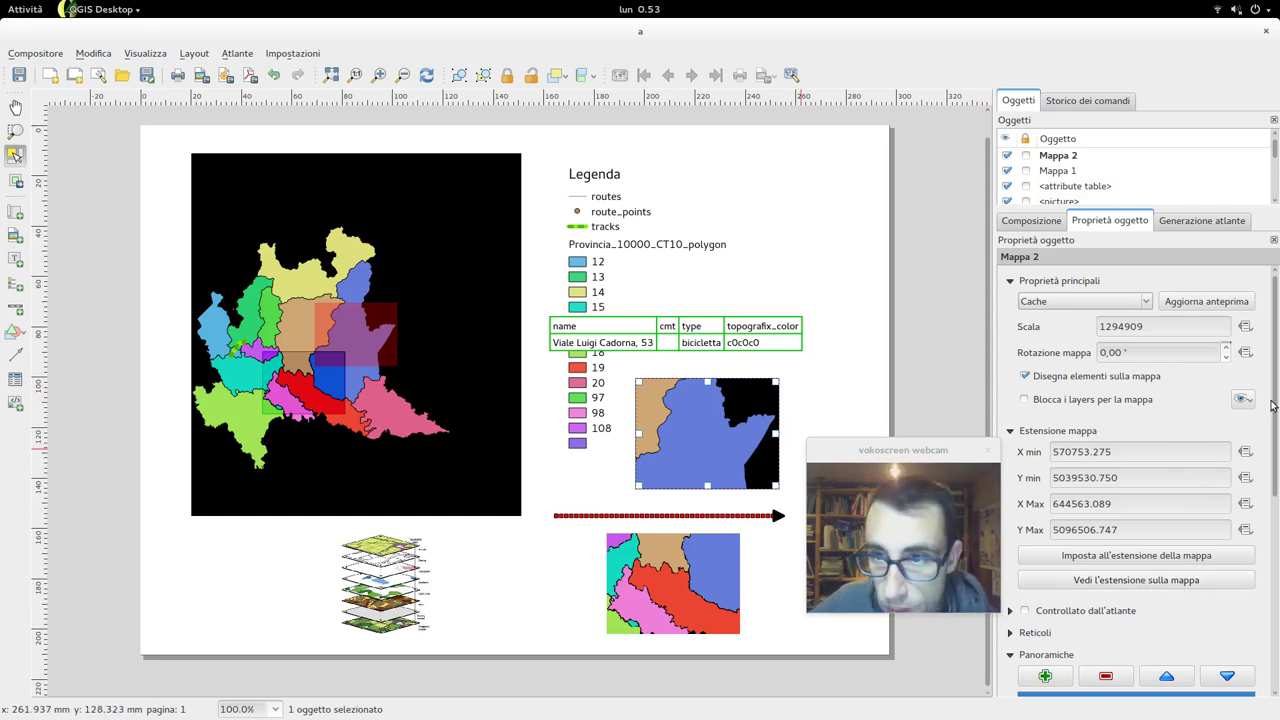
pyautogui.click(1083, 301)
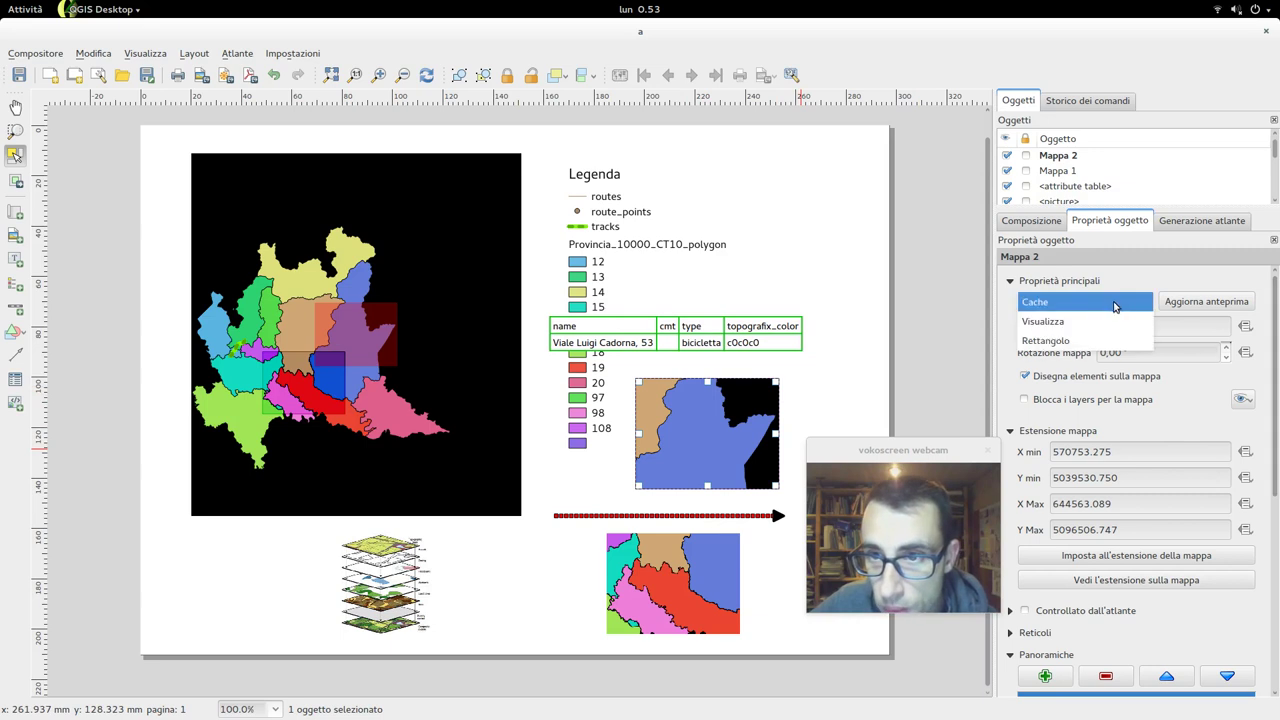
pyautogui.click(1080, 328)
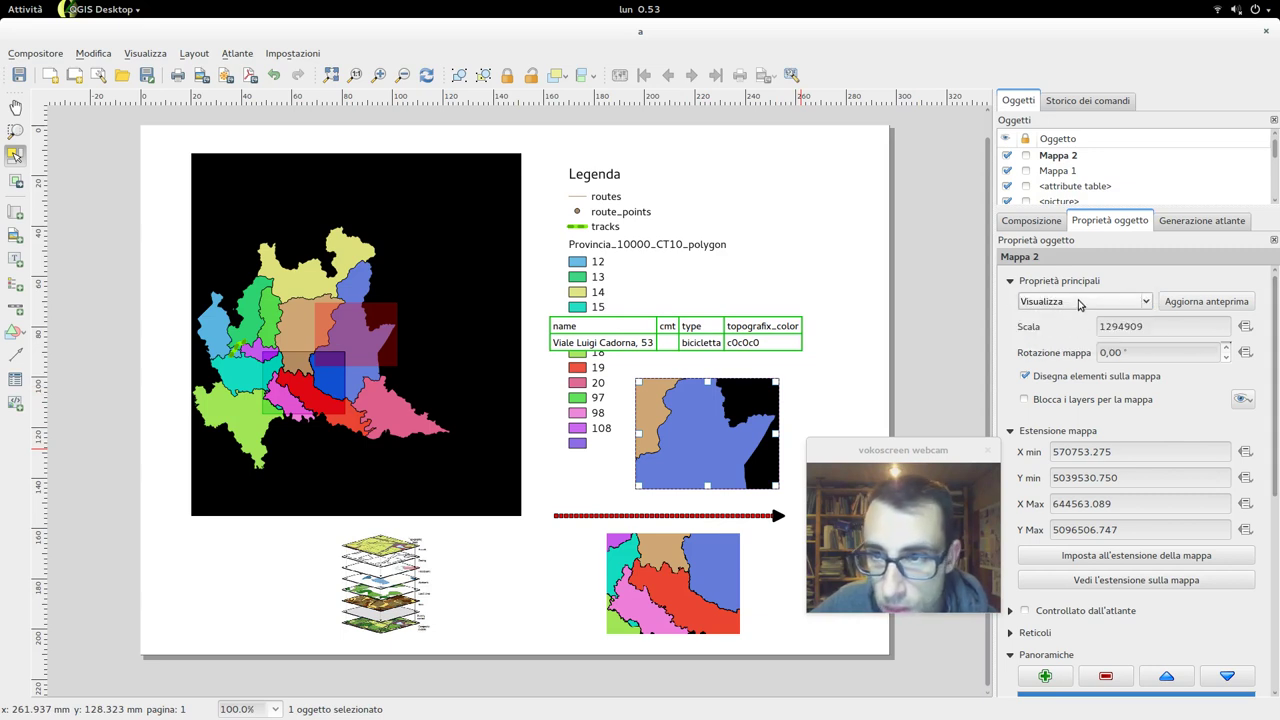
pyautogui.click(1218, 302)
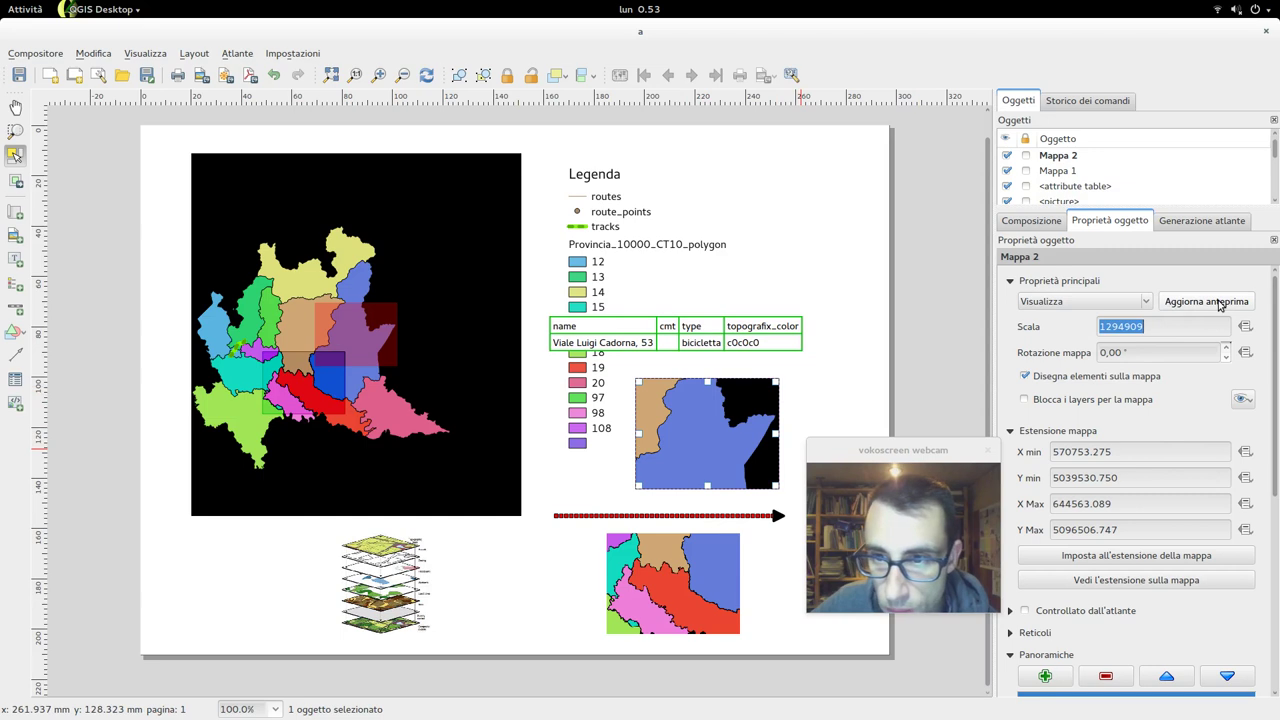
# Lock the layers of the blue province map and apply the Vista2 visibility preset to it.
pyautogui.click(1107, 401)
pyautogui.click(1241, 400)
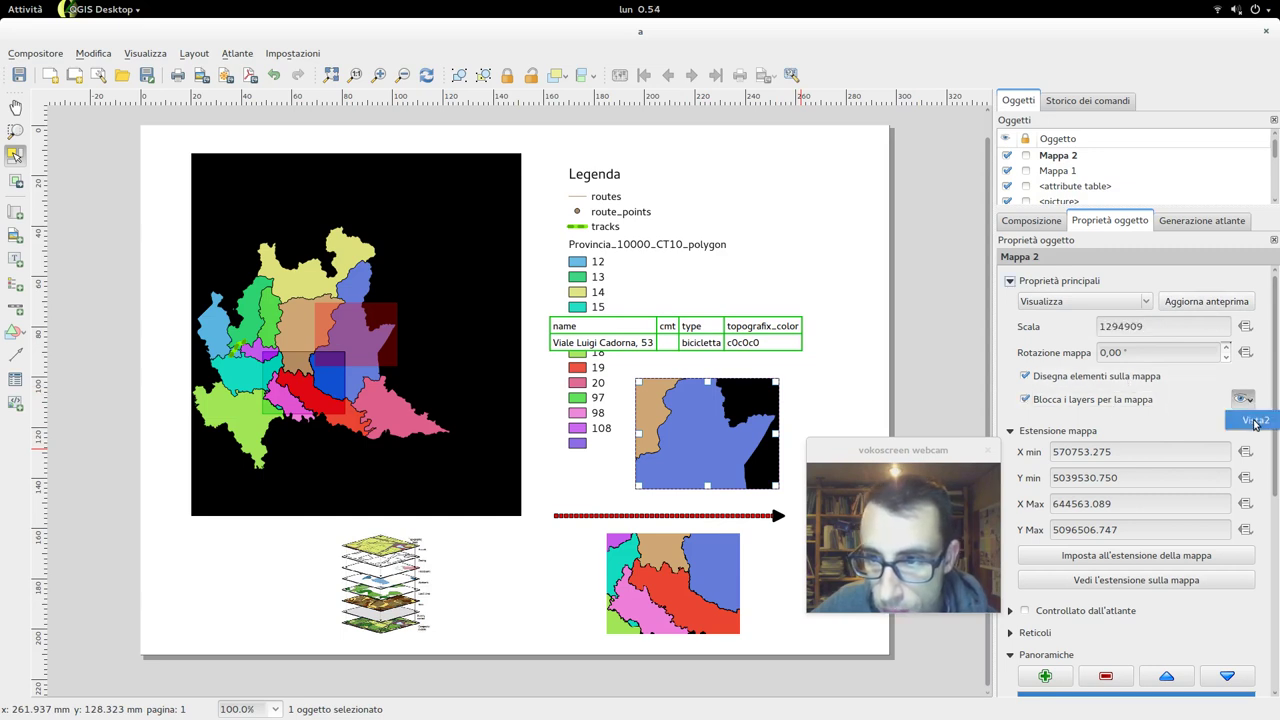
pyautogui.click(1254, 422)
pyautogui.click(1250, 404)
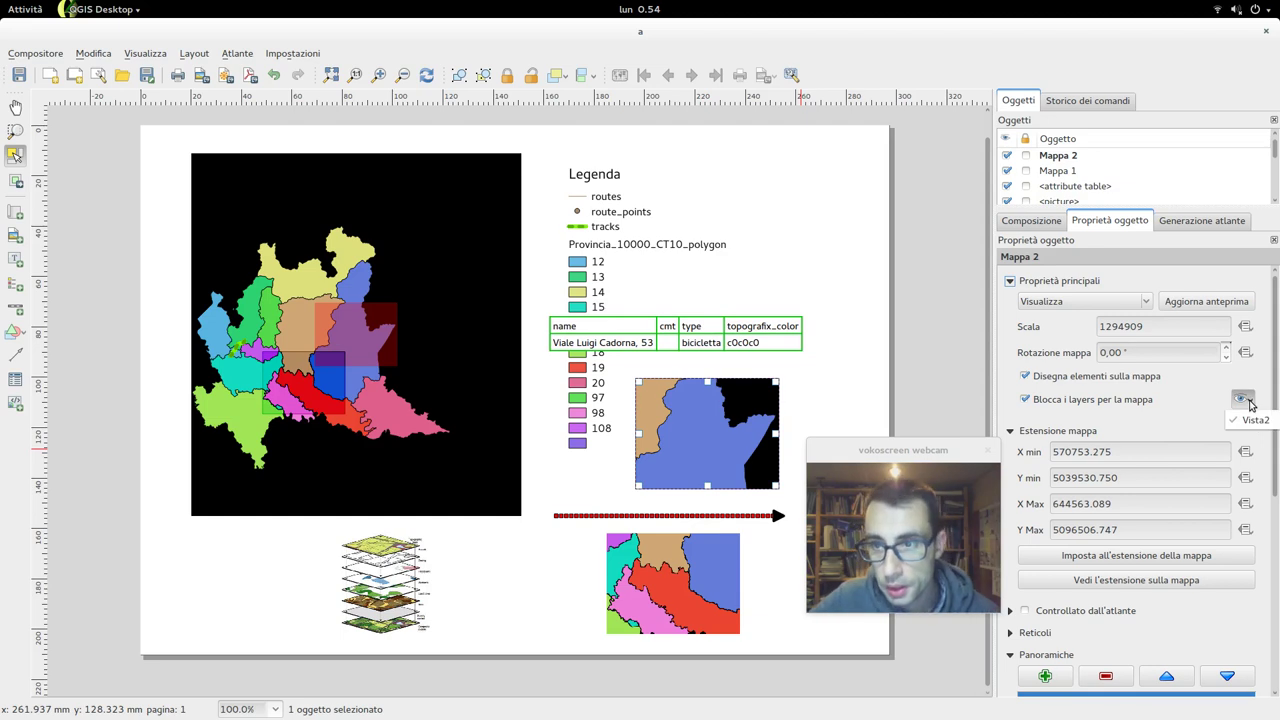
pyautogui.click(1254, 422)
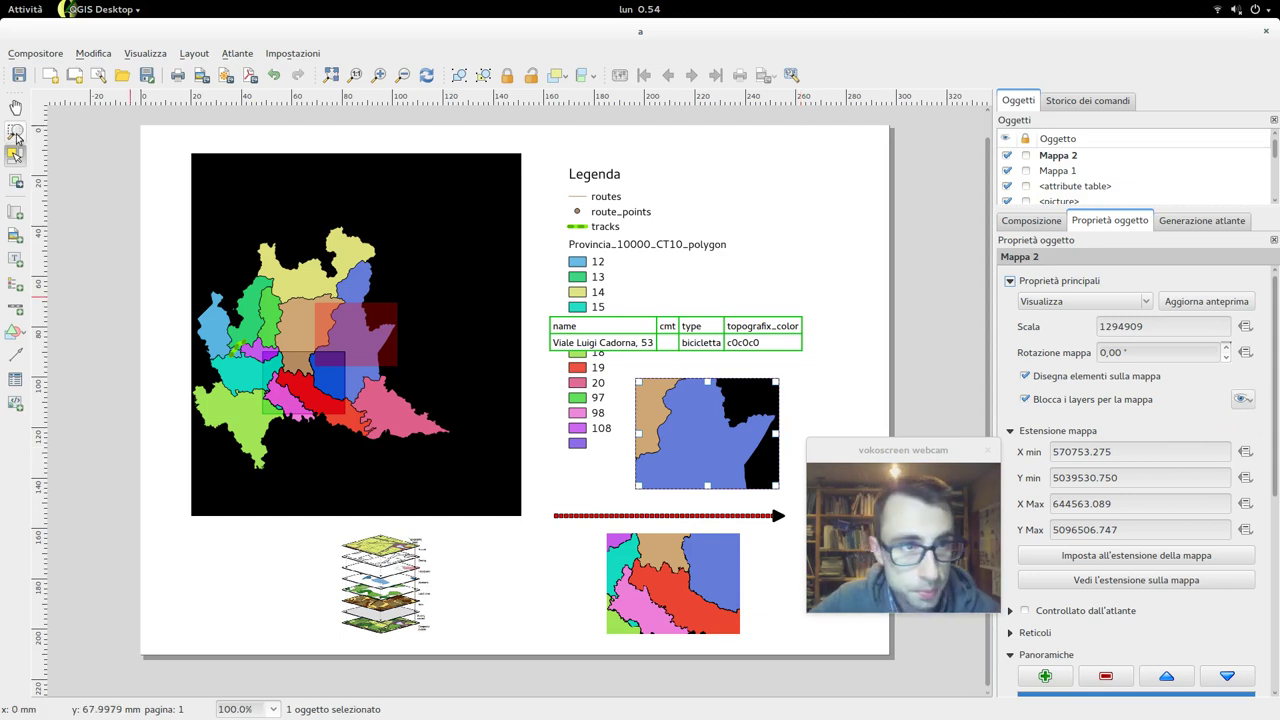
# Switch to the main QGIS project window and look over the installed web plugins and processing commands.
pyautogui.moveTo(10, 6)
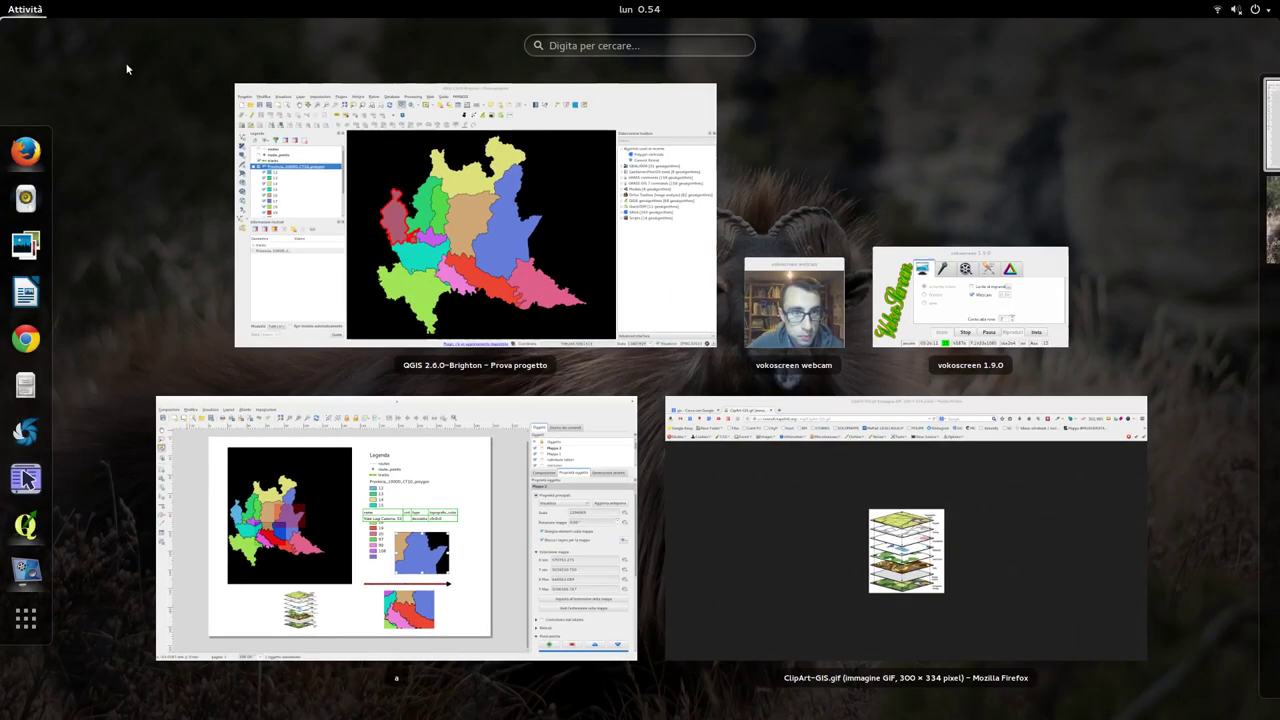
pyautogui.click(502, 259)
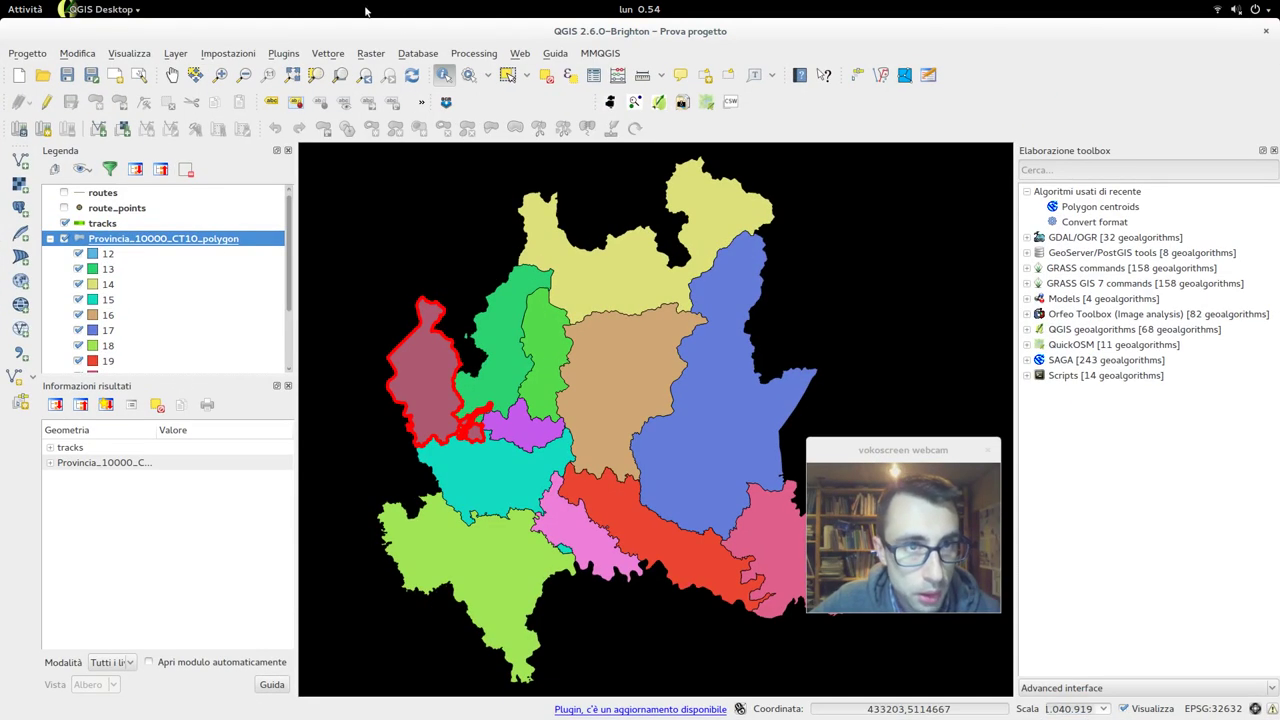
pyautogui.click(515, 53)
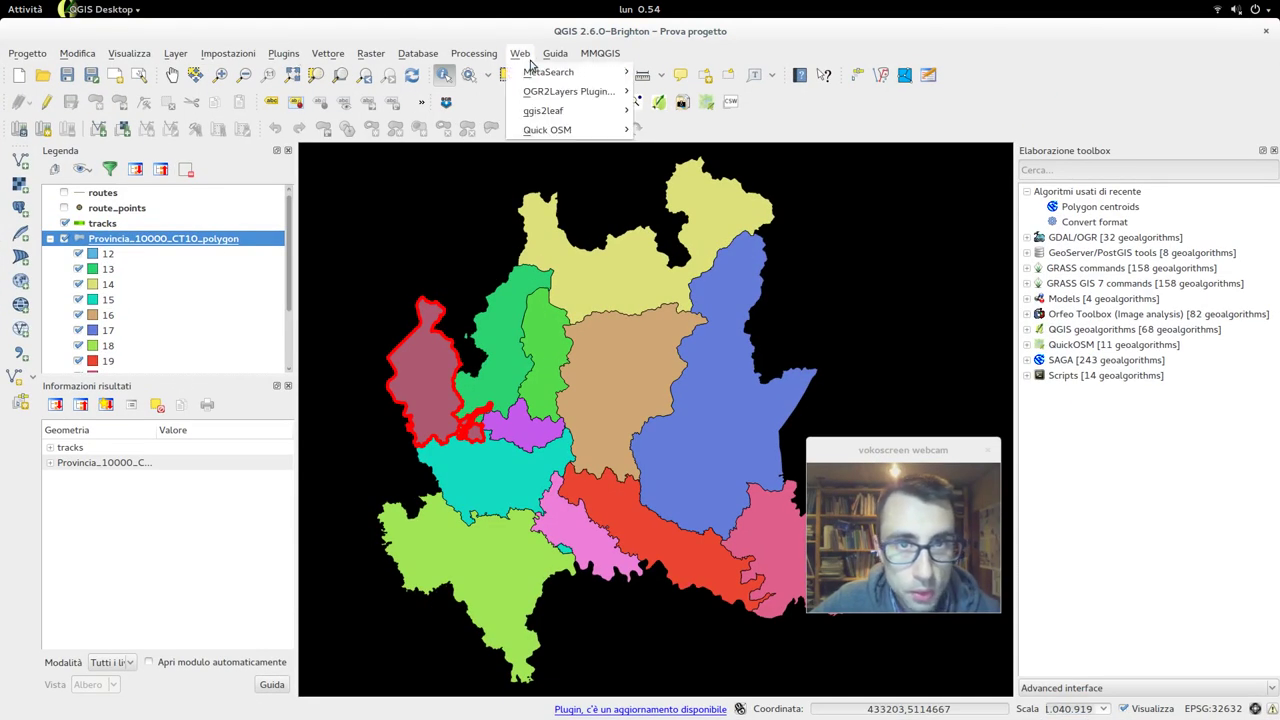
pyautogui.moveTo(594, 99)
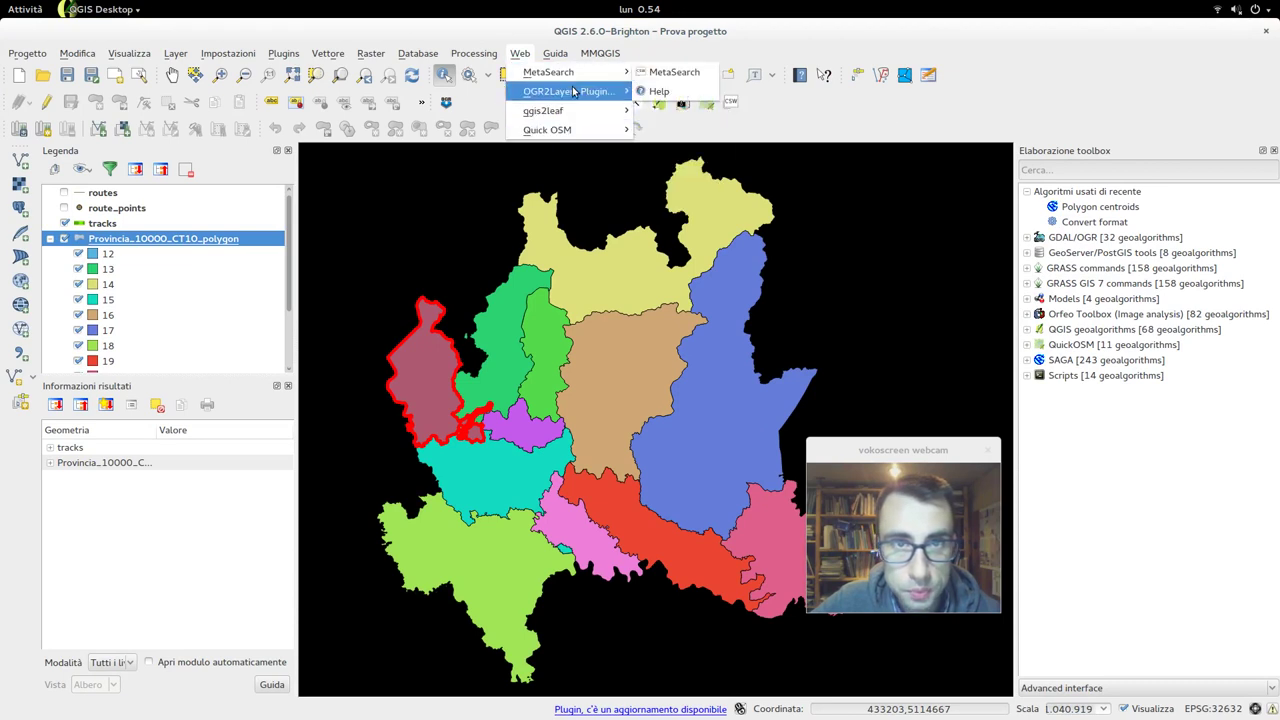
pyautogui.moveTo(585, 134)
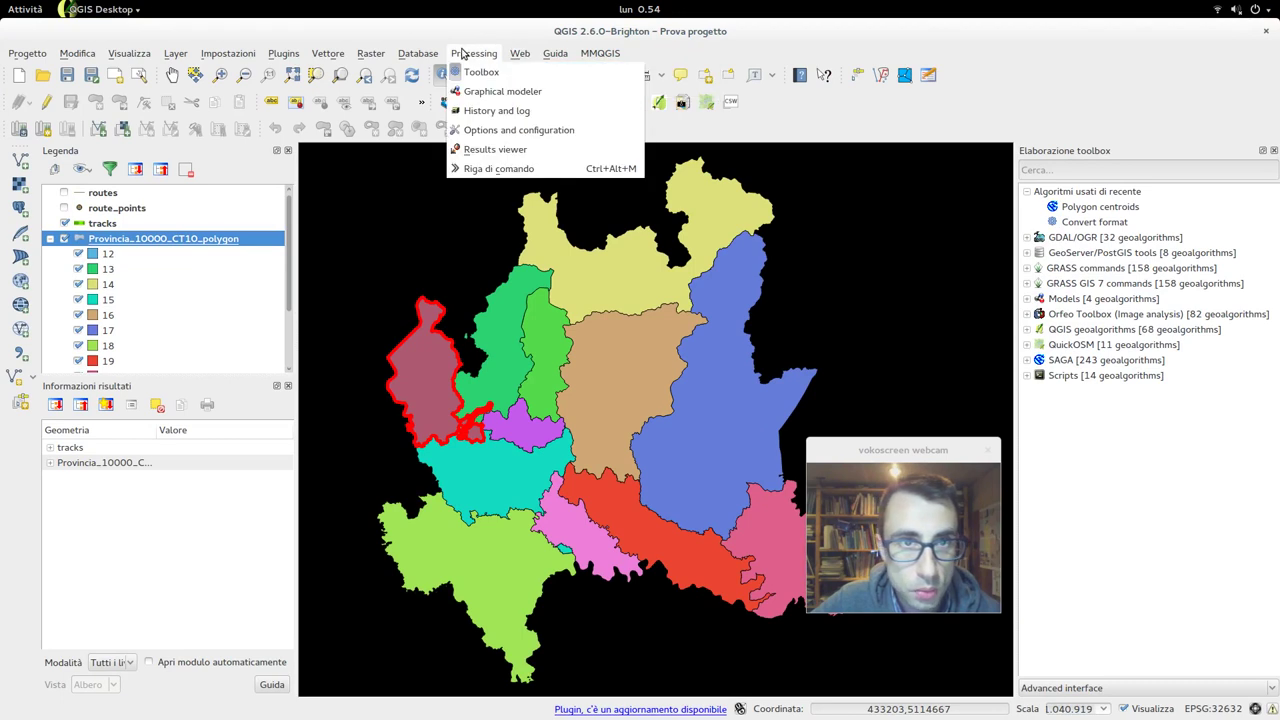
pyautogui.moveTo(293, 55)
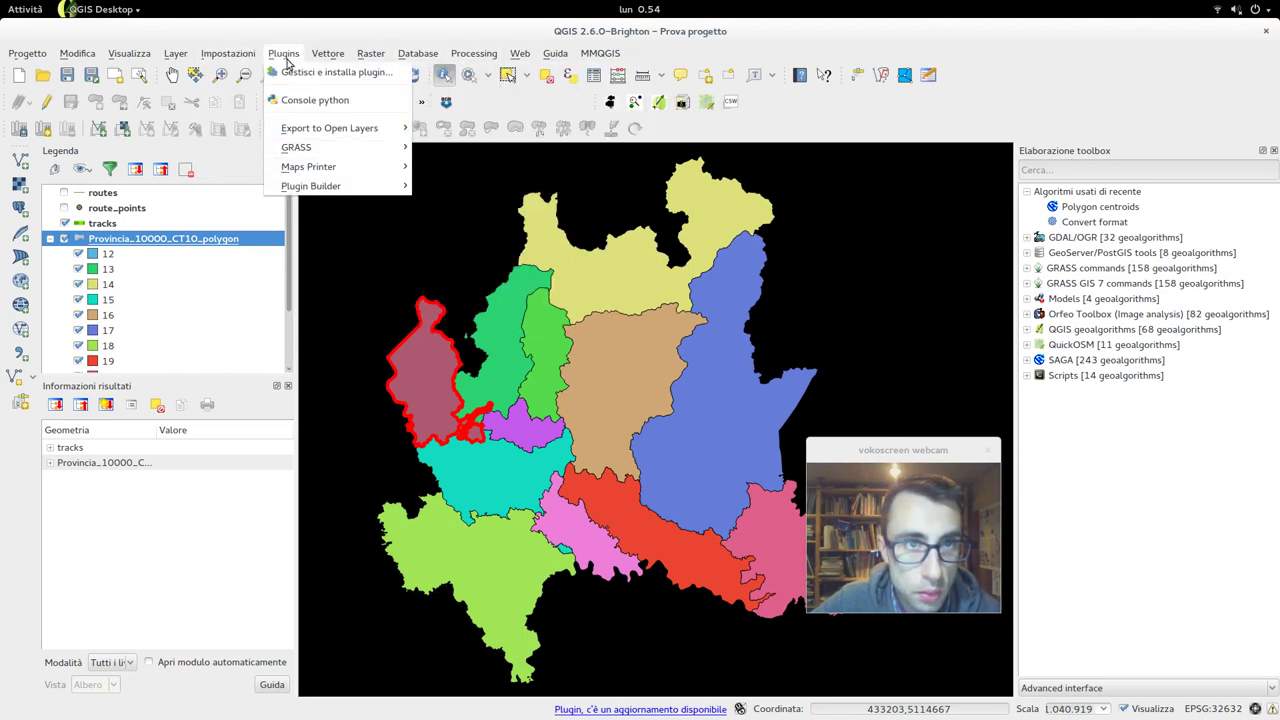
# Search all available plugins for "open" in the plugin manager and close it.
pyautogui.click(295, 72)
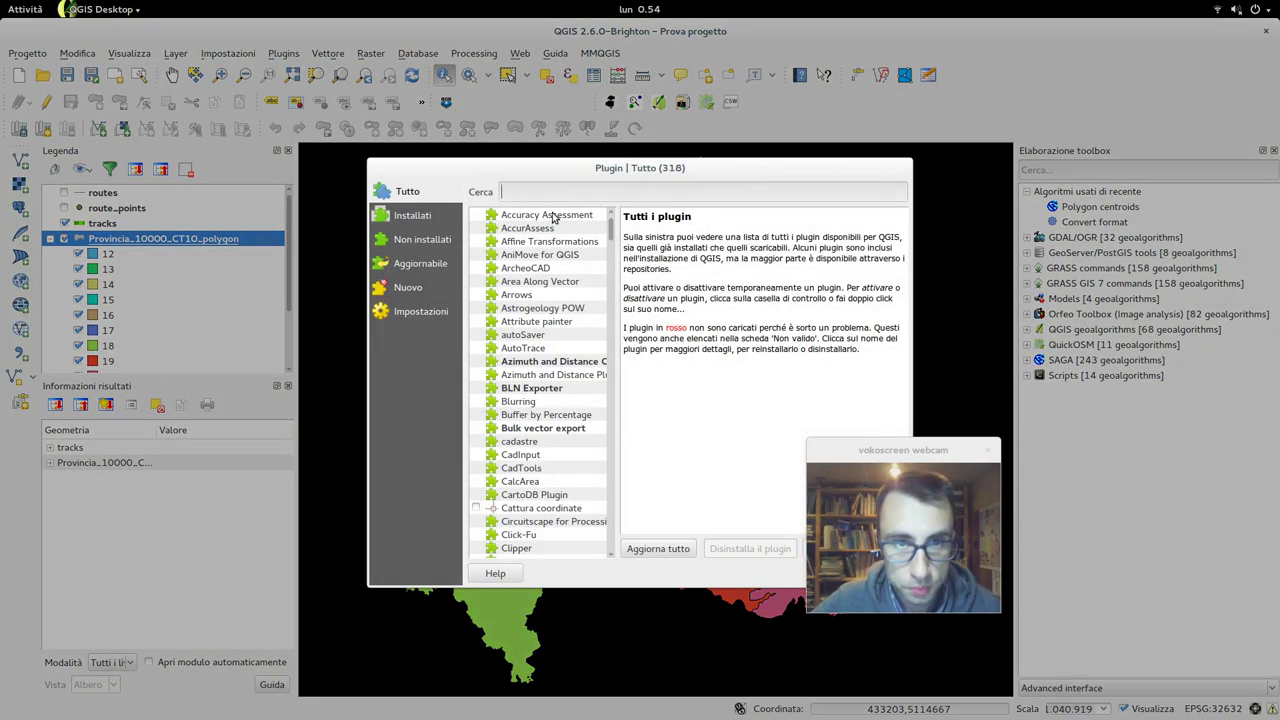
pyautogui.write('open')
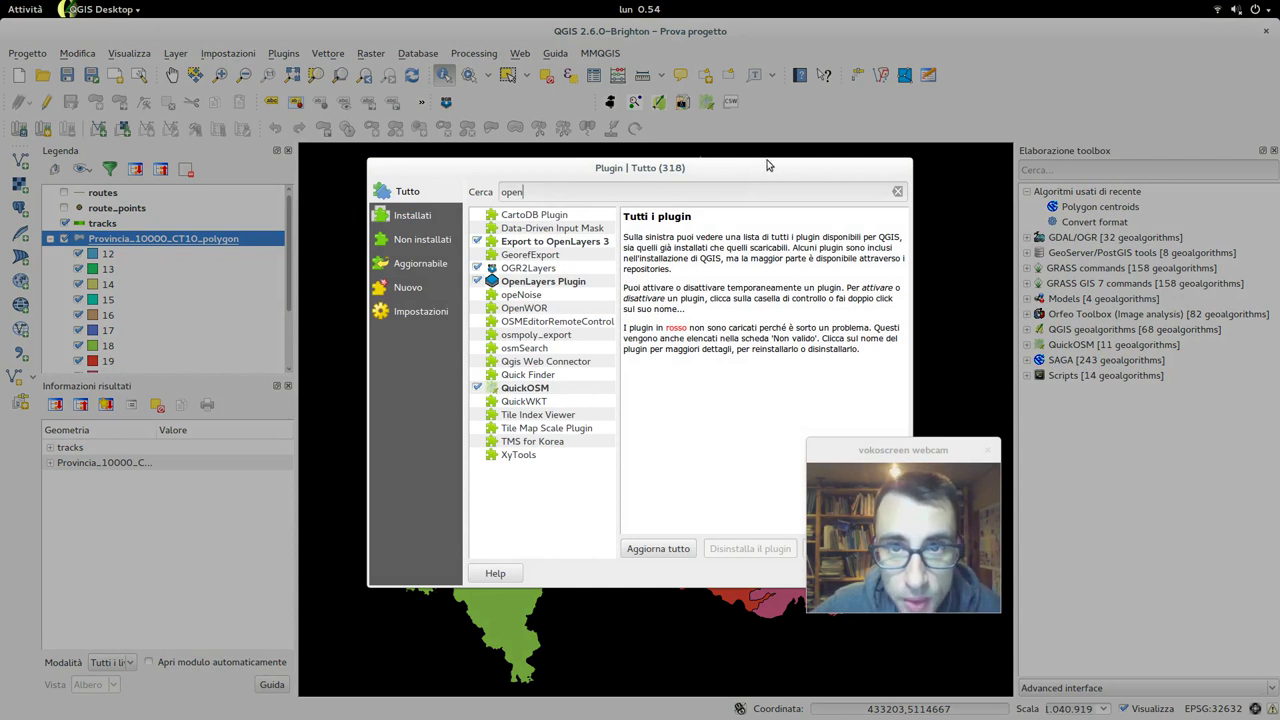
pyautogui.moveTo(857, 455); pyautogui.dragTo(985, 492)
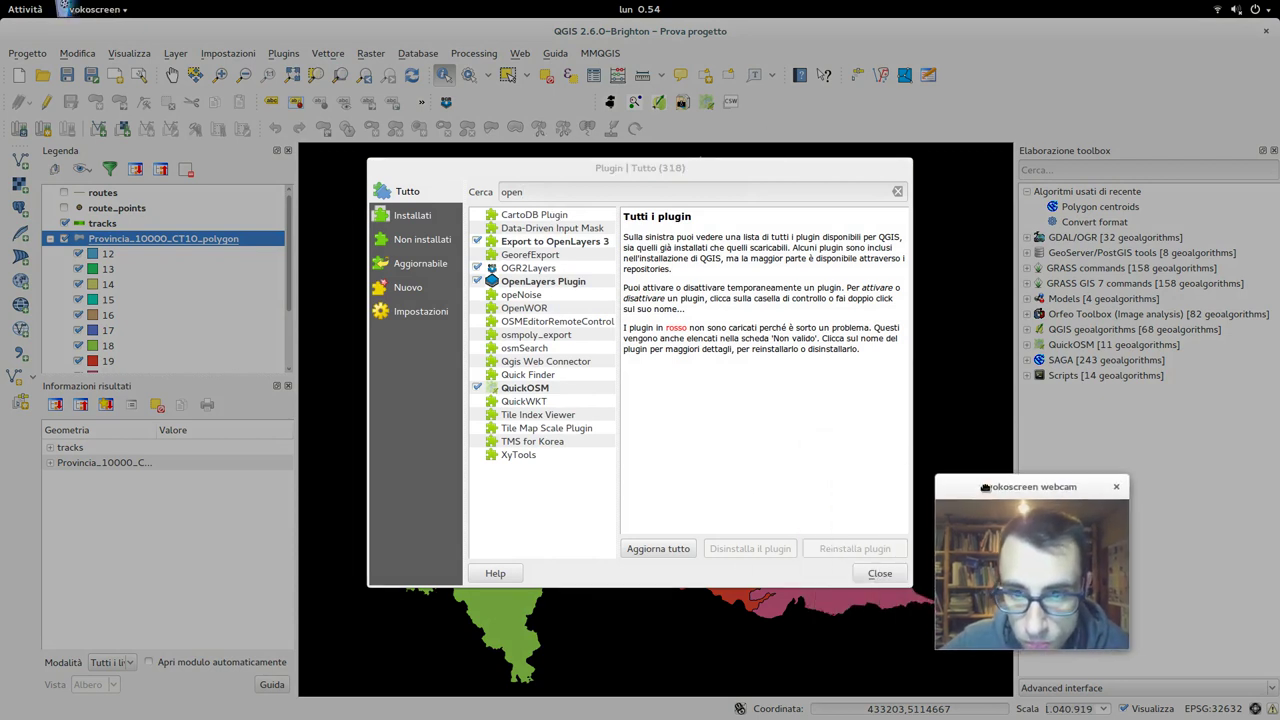
pyautogui.click(880, 651)
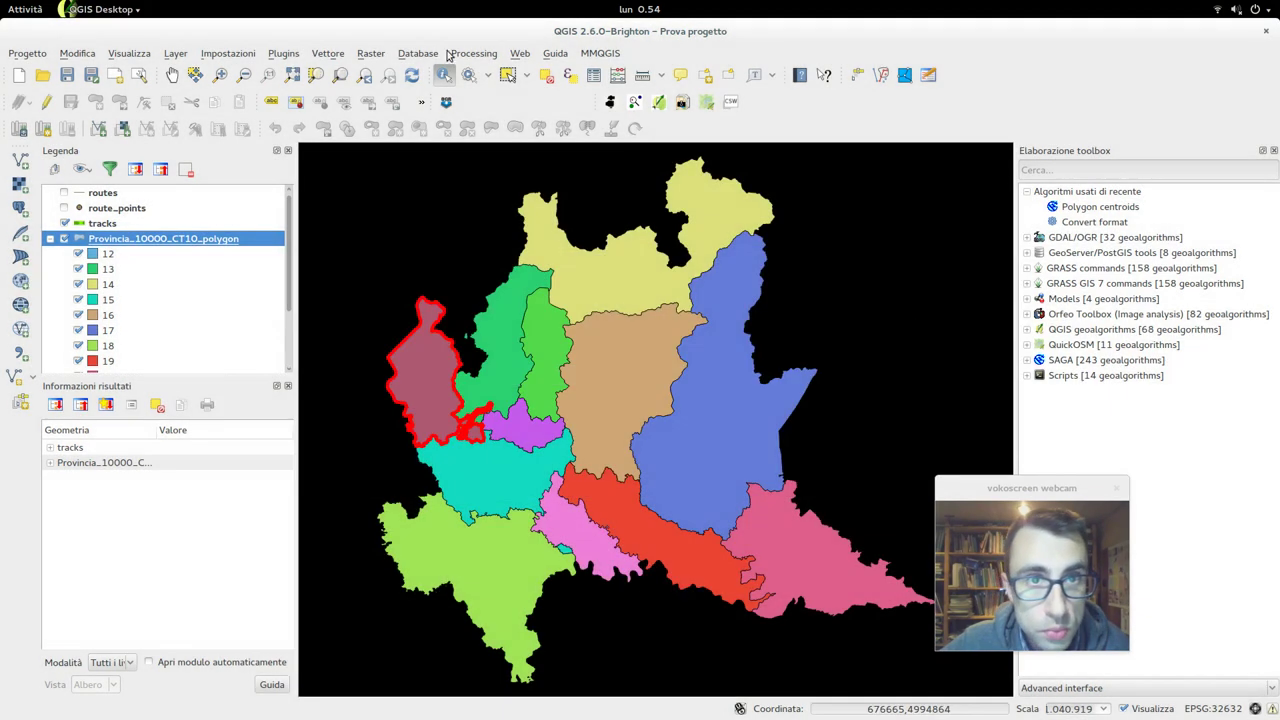
# Add the OpenStreetMap base layer to the project with the OpenLayers plugin.
pyautogui.click(519, 53)
pyautogui.moveTo(555, 96)
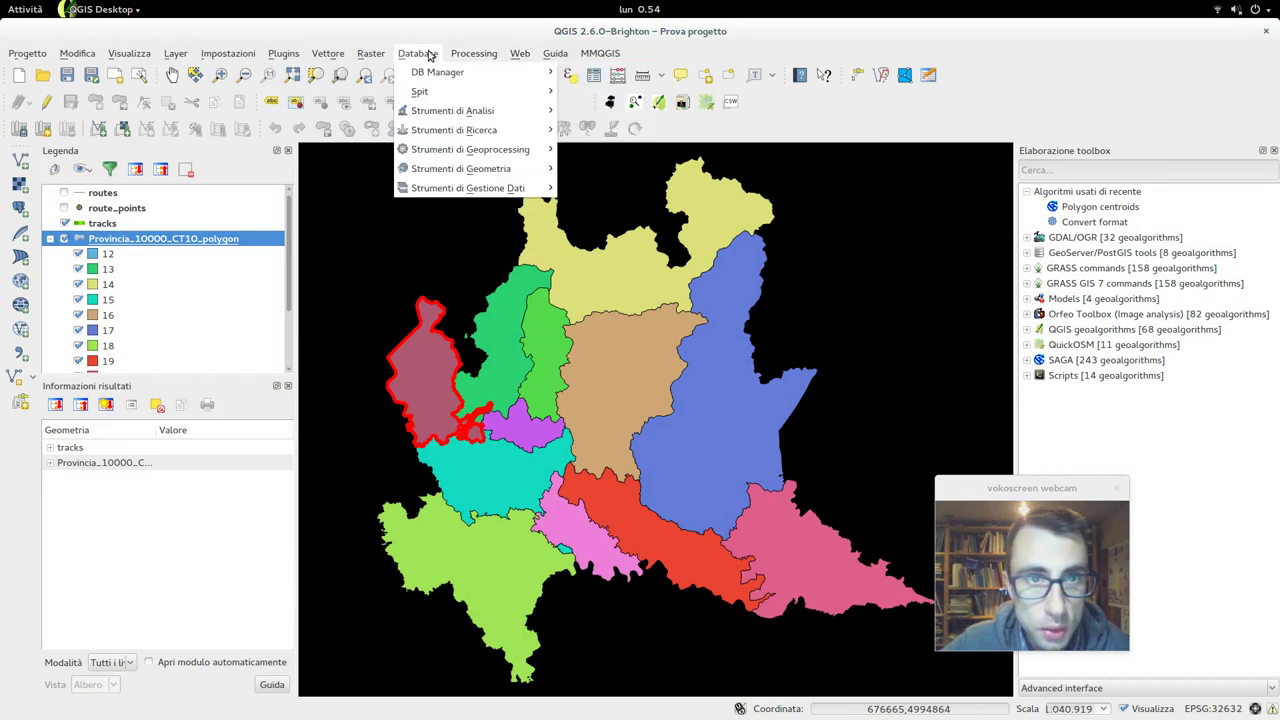
pyautogui.moveTo(388, 56)
pyautogui.moveTo(336, 60)
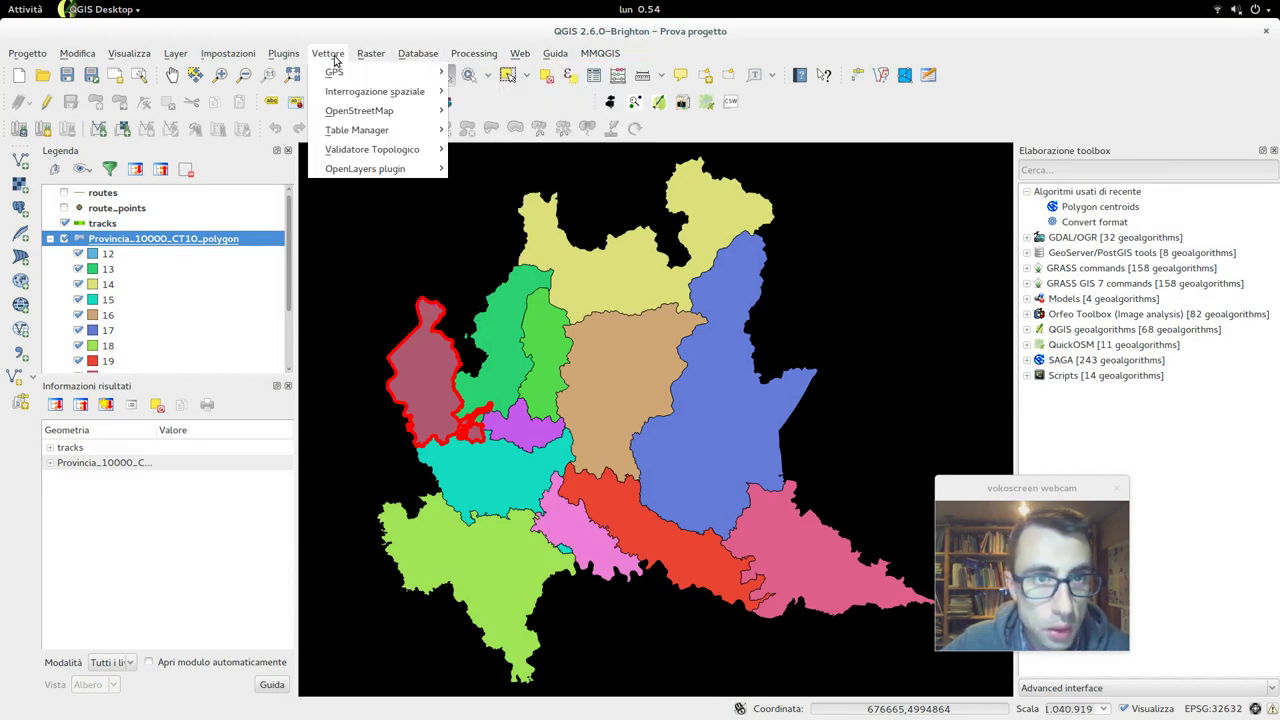
pyautogui.moveTo(358, 114)
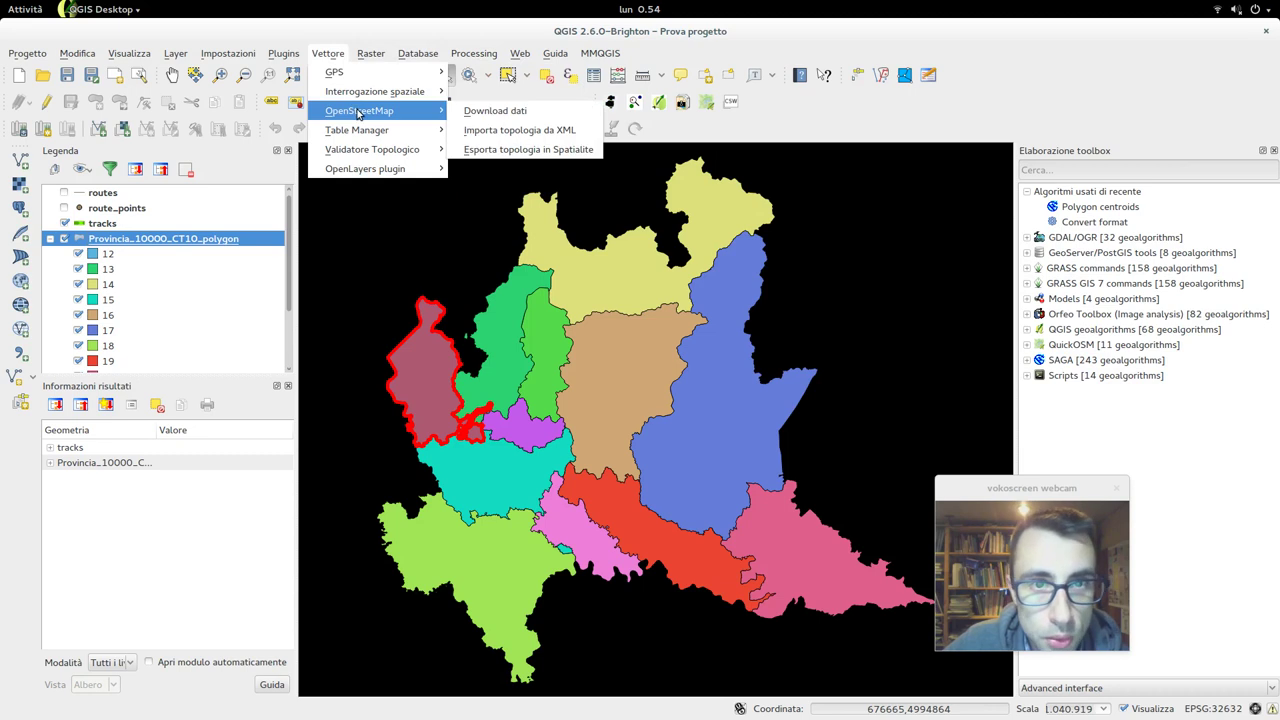
pyautogui.moveTo(400, 168)
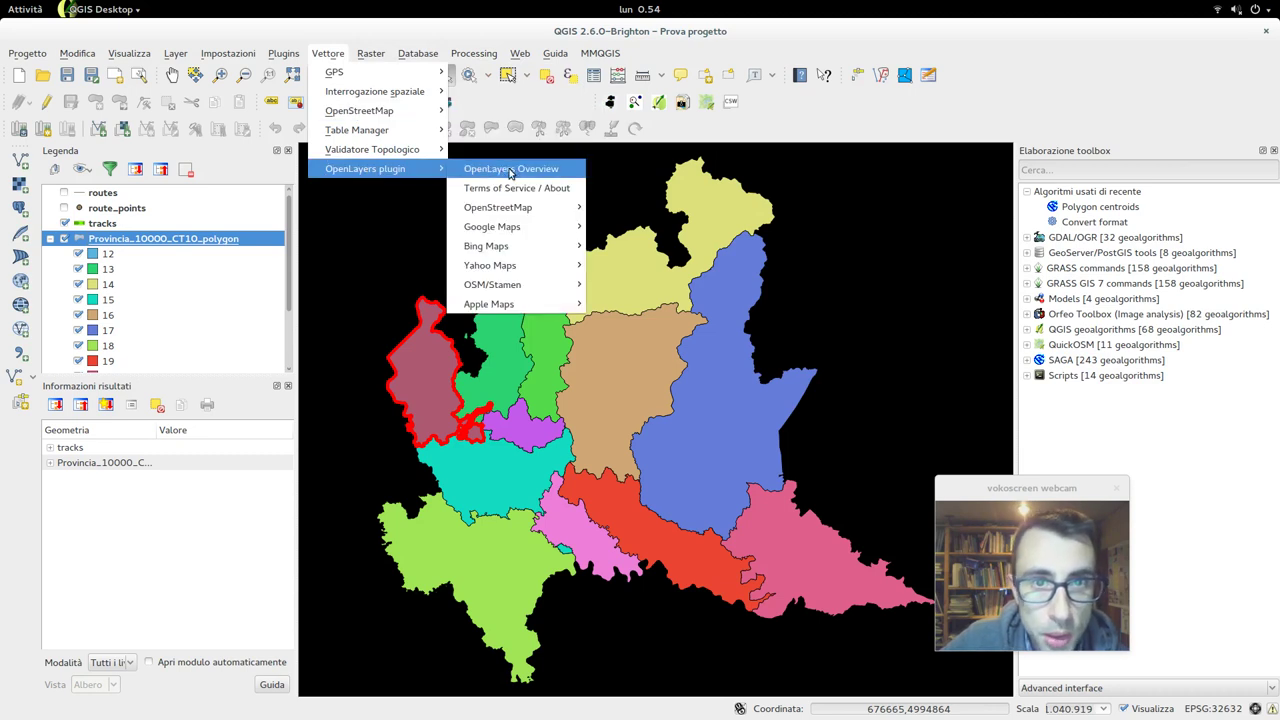
pyautogui.moveTo(554, 211)
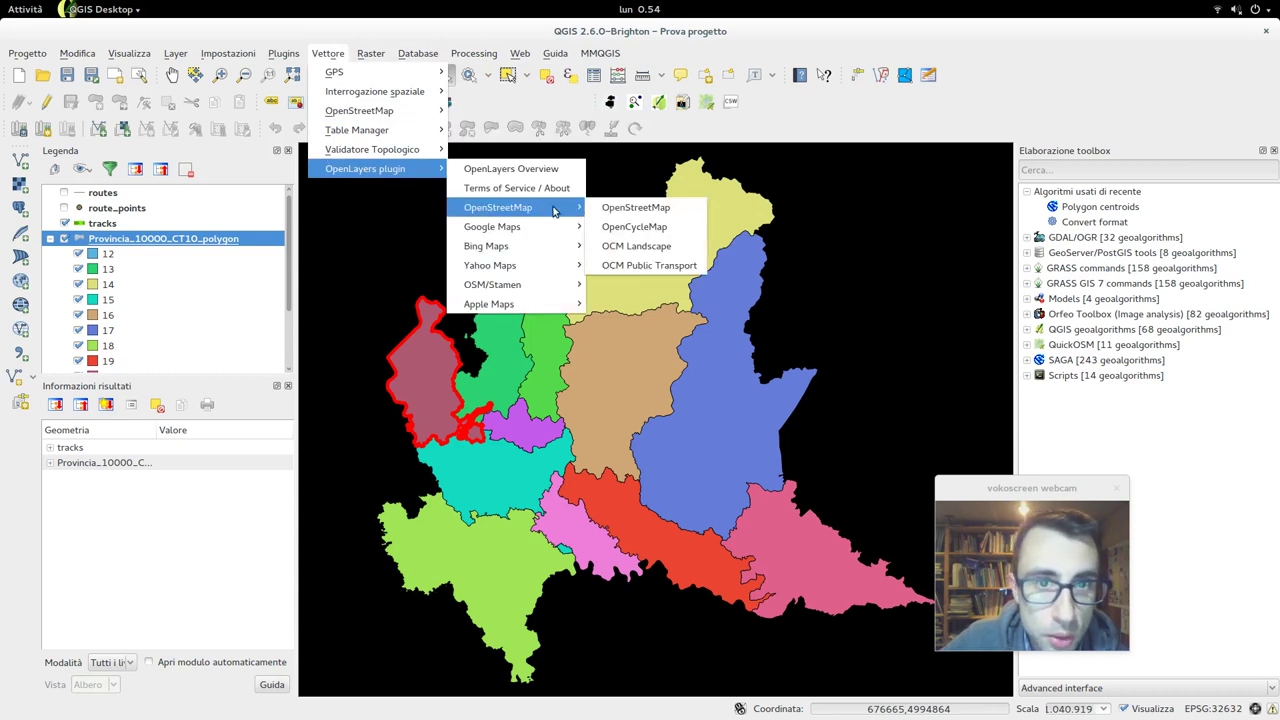
pyautogui.click(619, 211)
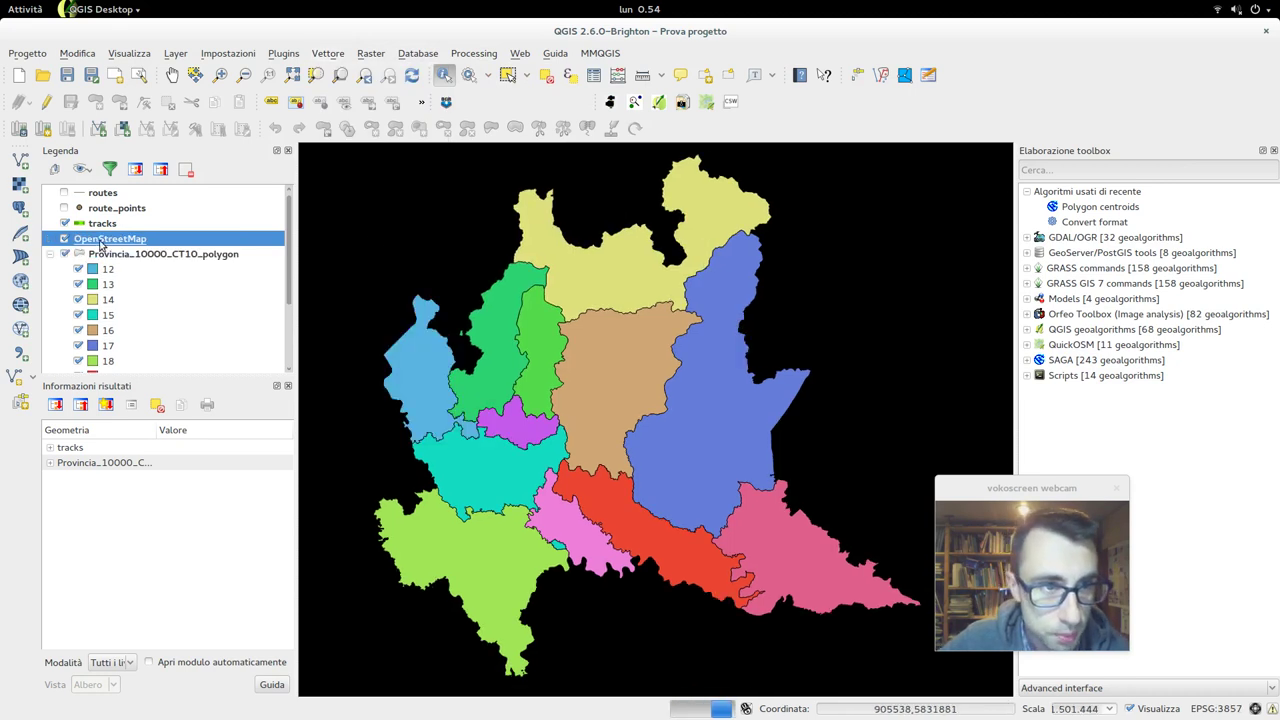
pyautogui.click(27, 52)
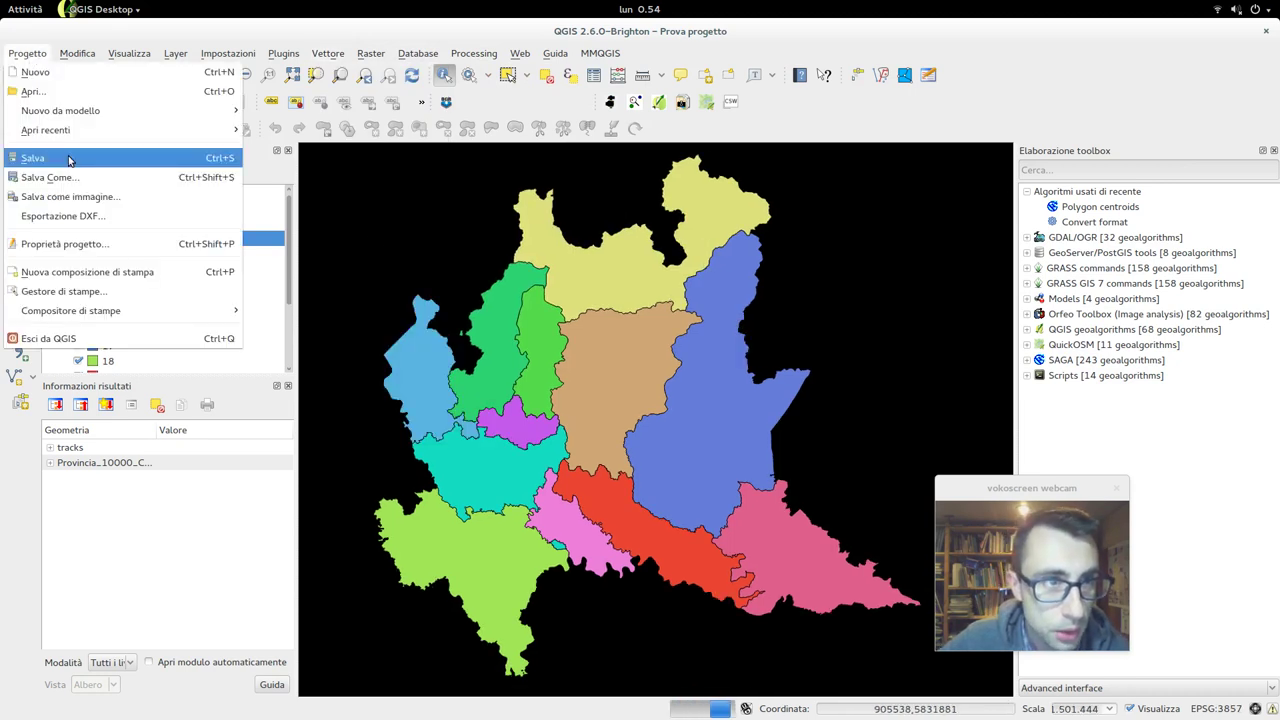
pyautogui.click(73, 241)
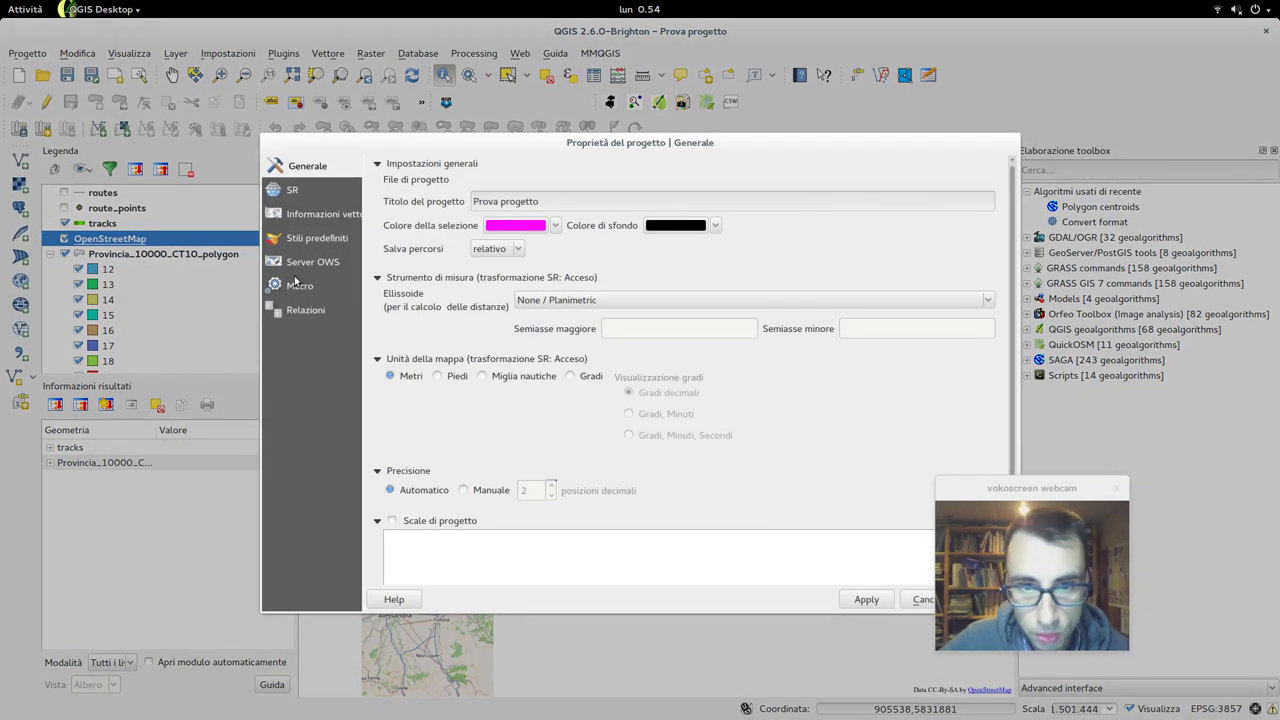
pyautogui.click(905, 600)
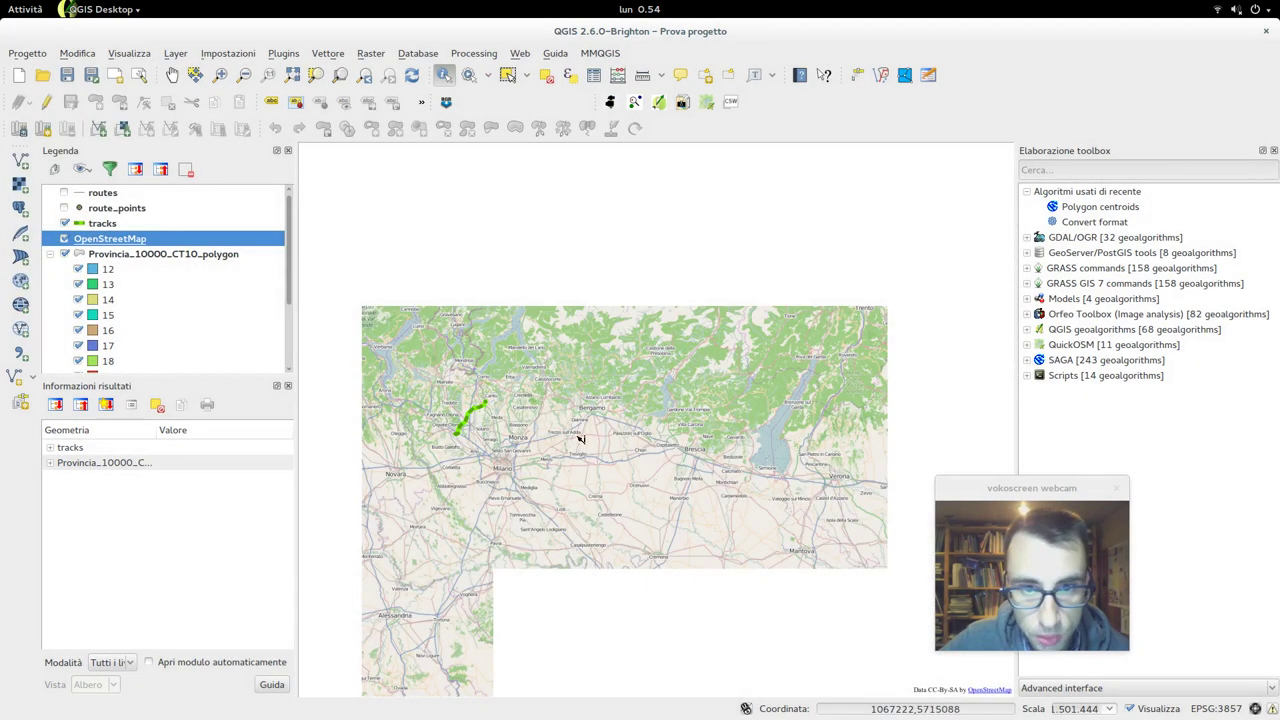
# Move the OpenStreetMap layer below Provincia_10000_CT10_polygon and collapse the provinces layer's legend classes.
pyautogui.moveTo(133, 245)
pyautogui.mouseDown()
pyautogui.moveTo(100, 334)
pyautogui.moveTo(65, 254)
pyautogui.moveTo(120, 238)
pyautogui.mouseUp()
pyautogui.click(51, 254)
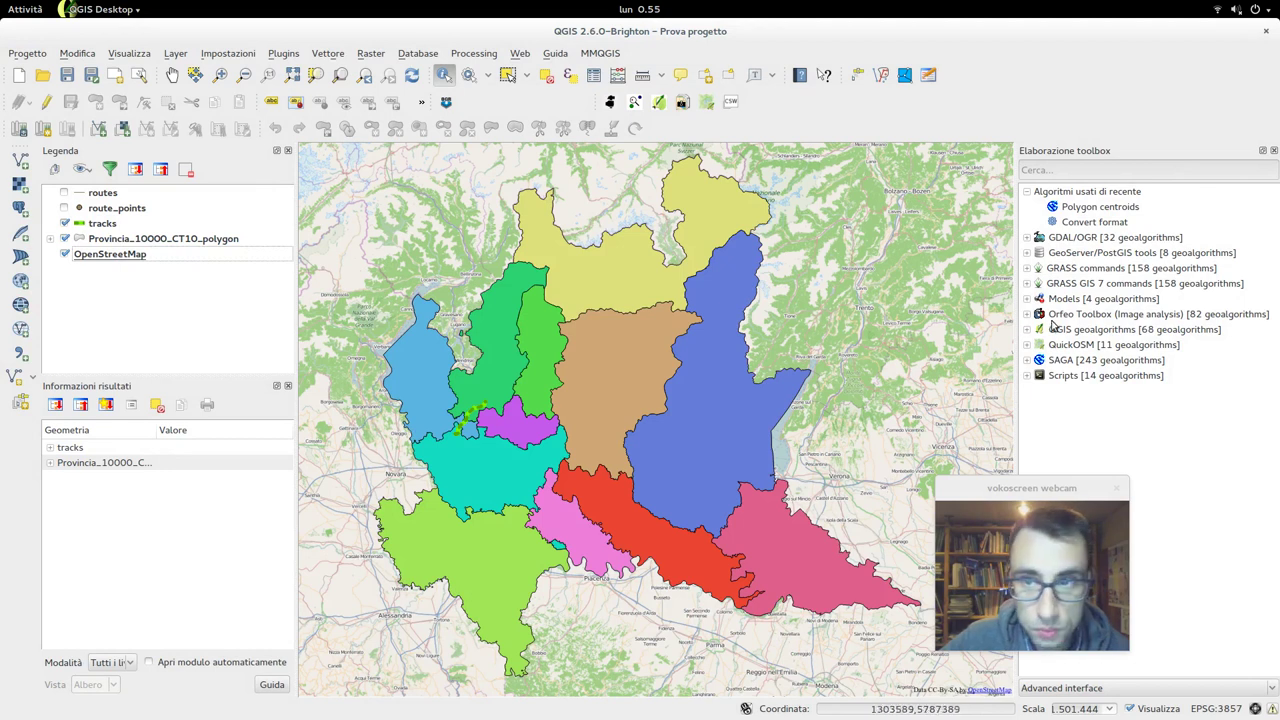
# Switch to the print composer window and update the preview of the large main map.
pyautogui.moveTo(26, 9)
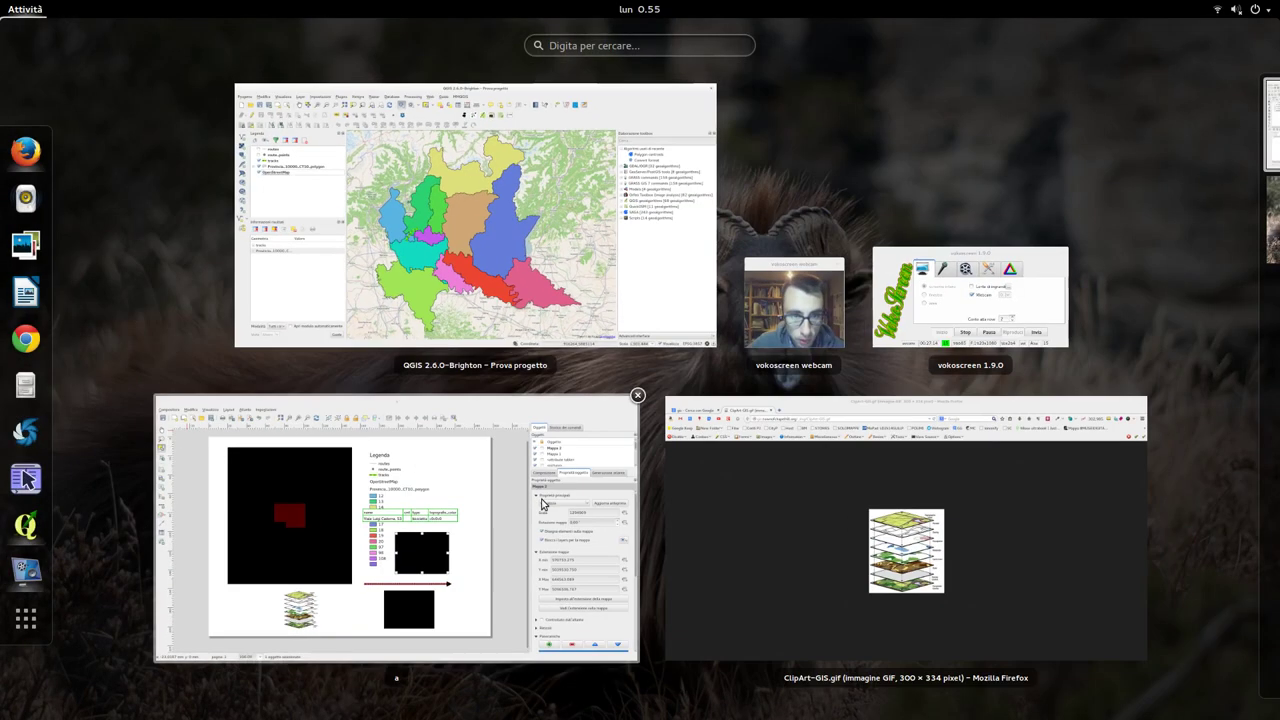
pyautogui.click(524, 481)
pyautogui.click(885, 450)
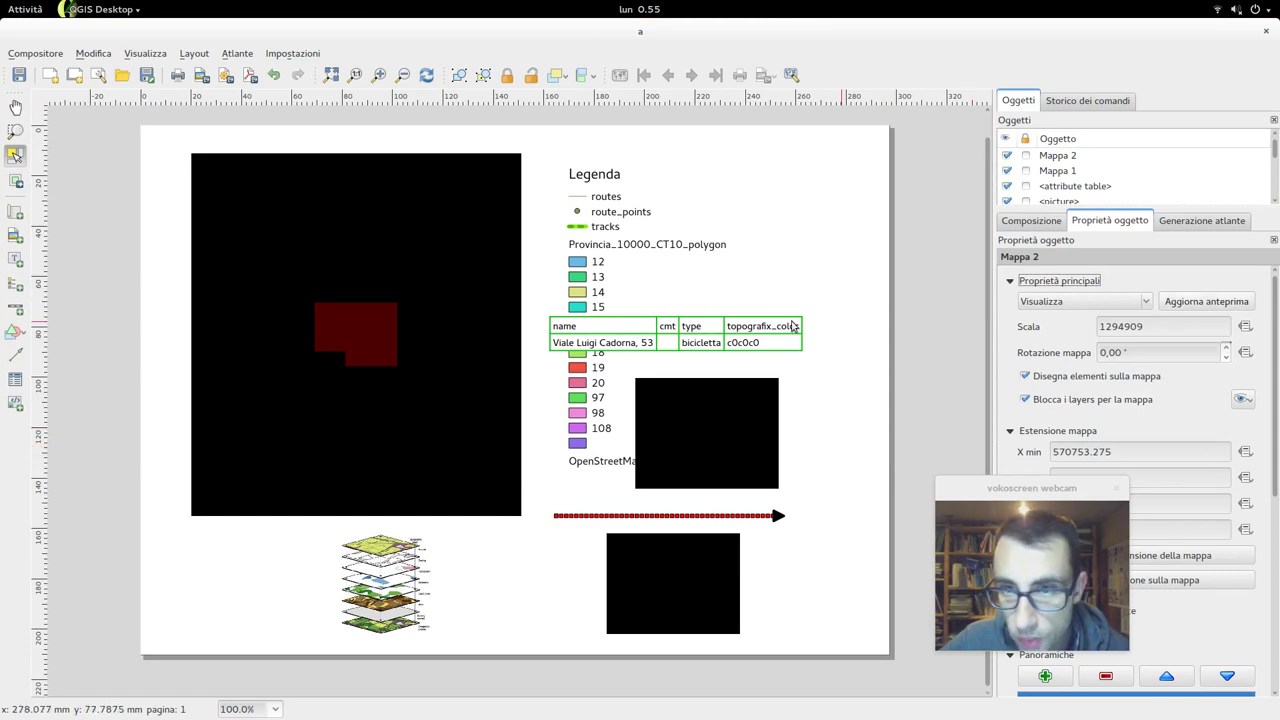
pyautogui.click(479, 405)
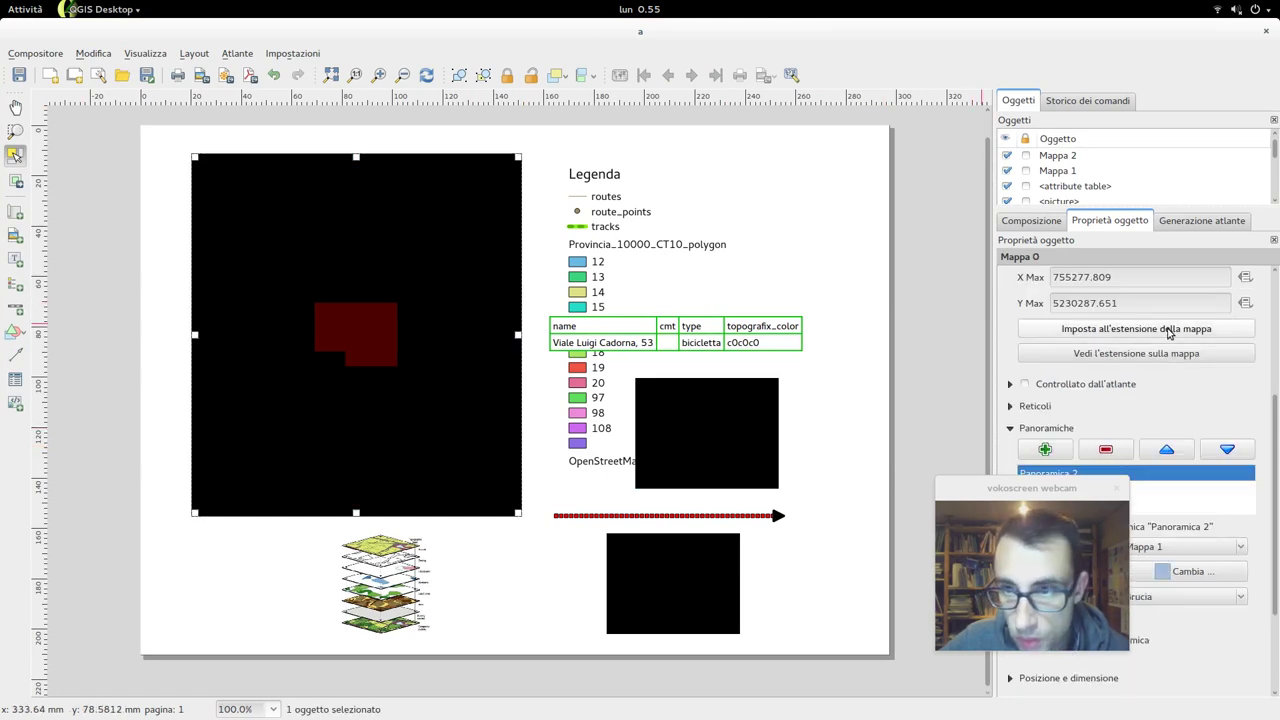
pyautogui.scroll(5, 1165, 332)
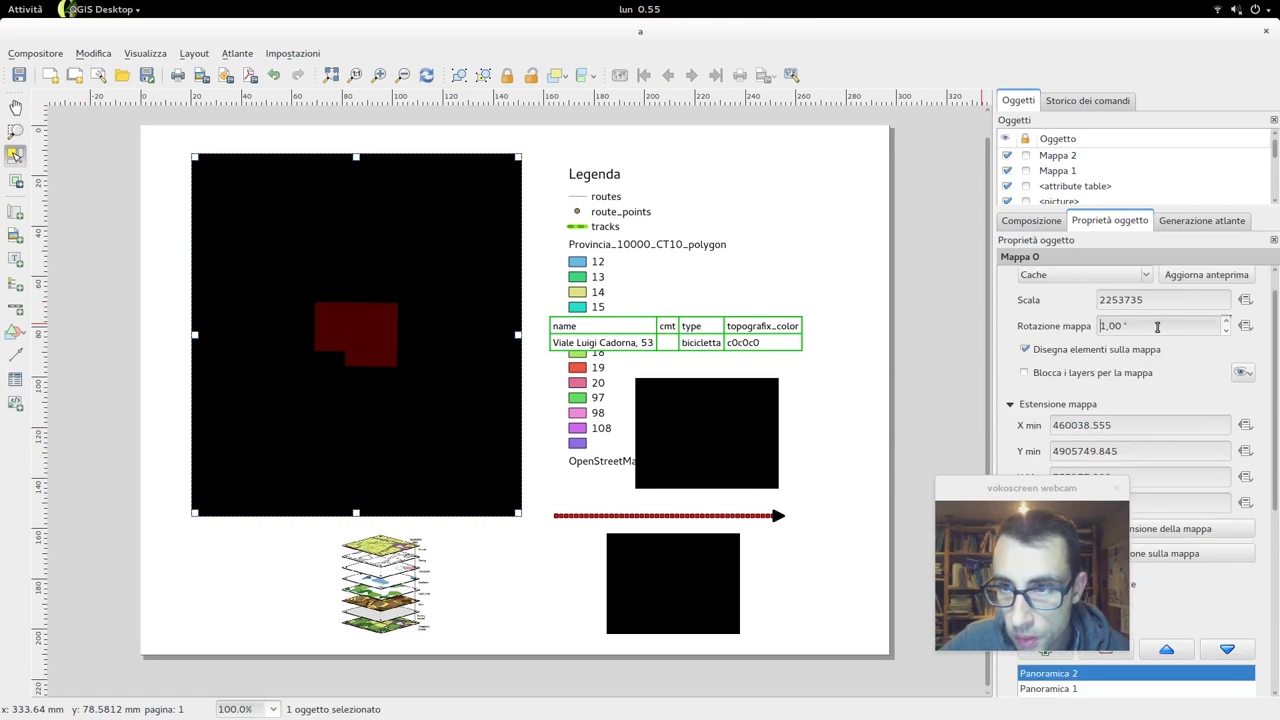
pyautogui.click(1218, 280)
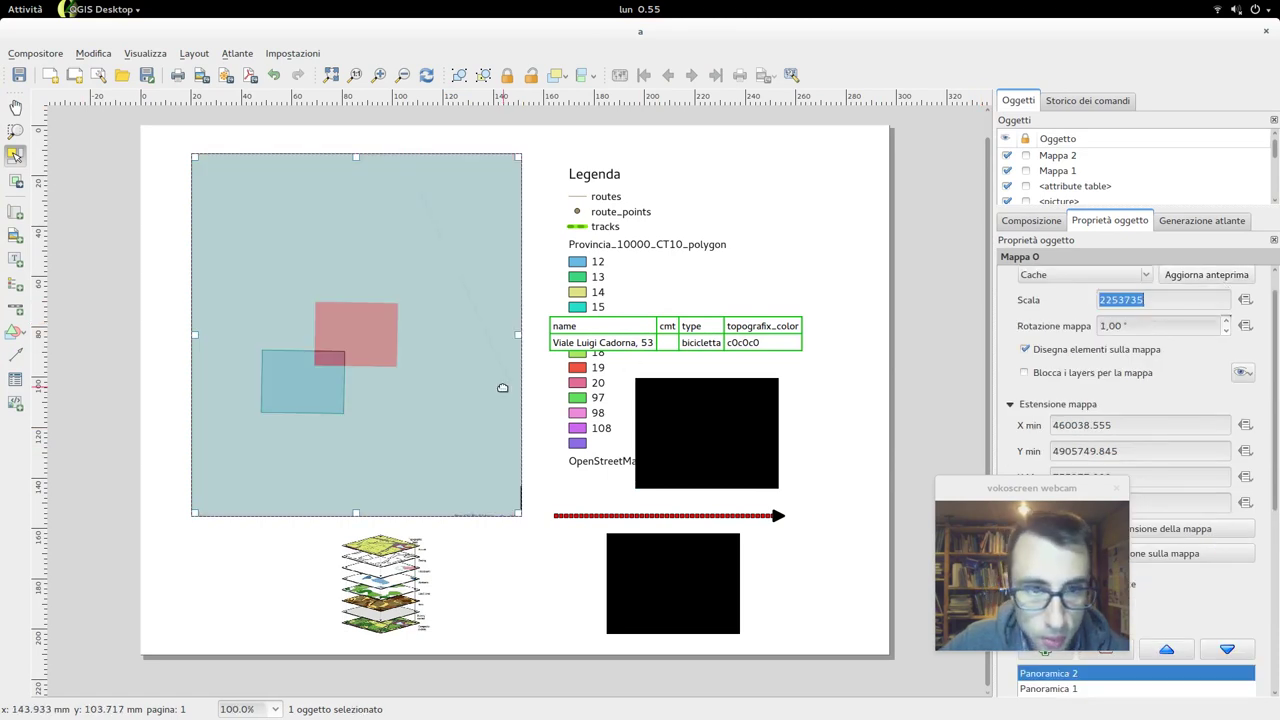
pyautogui.moveTo(437, 375); pyautogui.dragTo(445, 374)
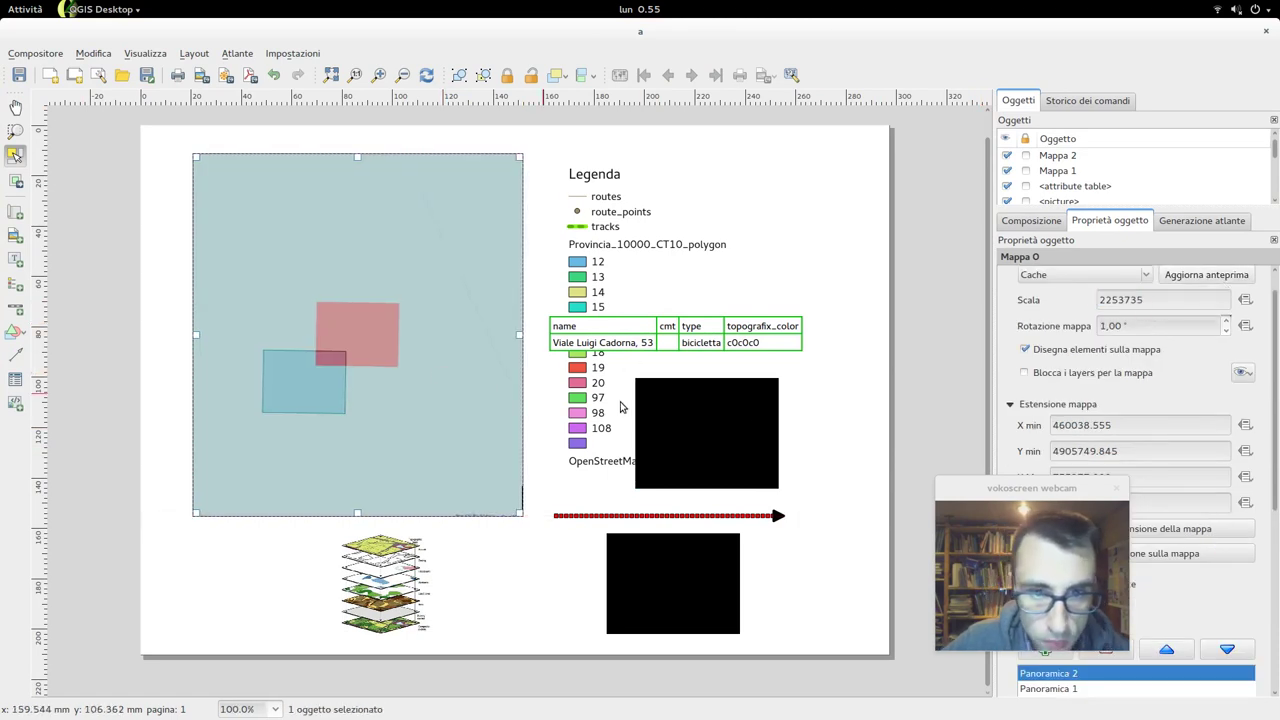
# Zoom the content of the black Mappa 2 item to a scale of 80932 with the move item content tool.
pyautogui.click(742, 414)
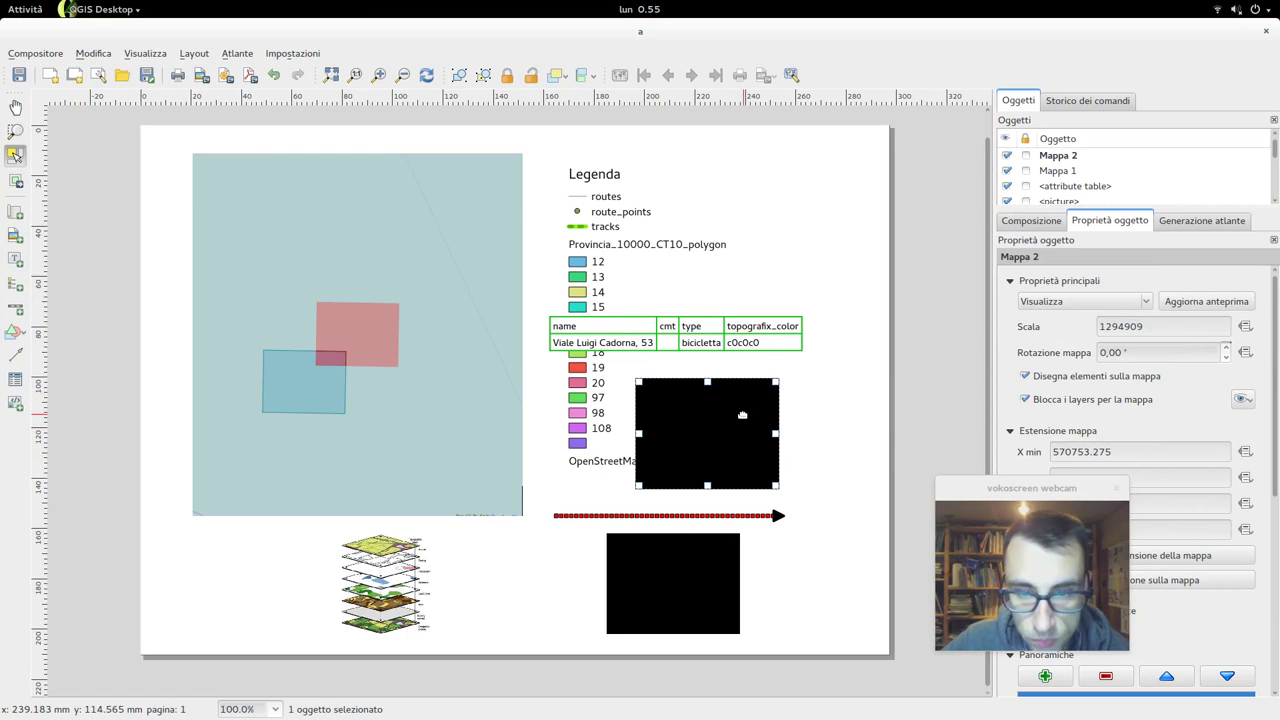
pyautogui.press('c')
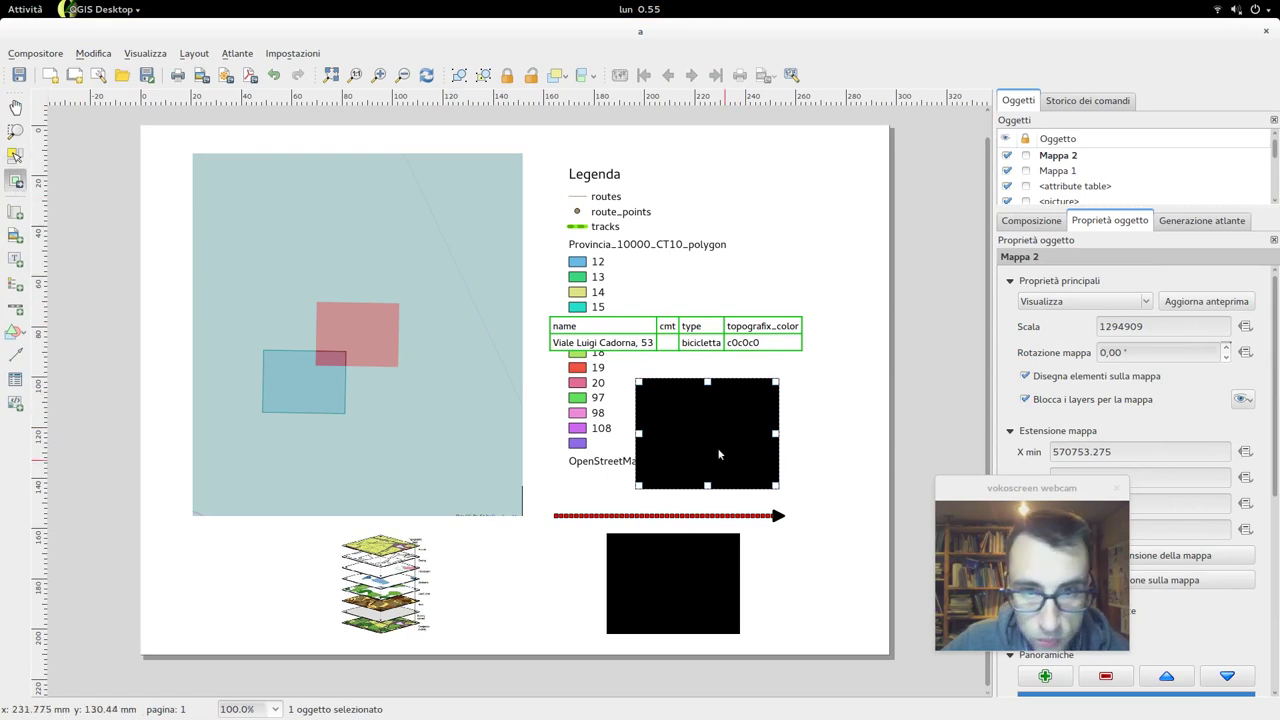
pyautogui.scroll(-3, 708, 436)
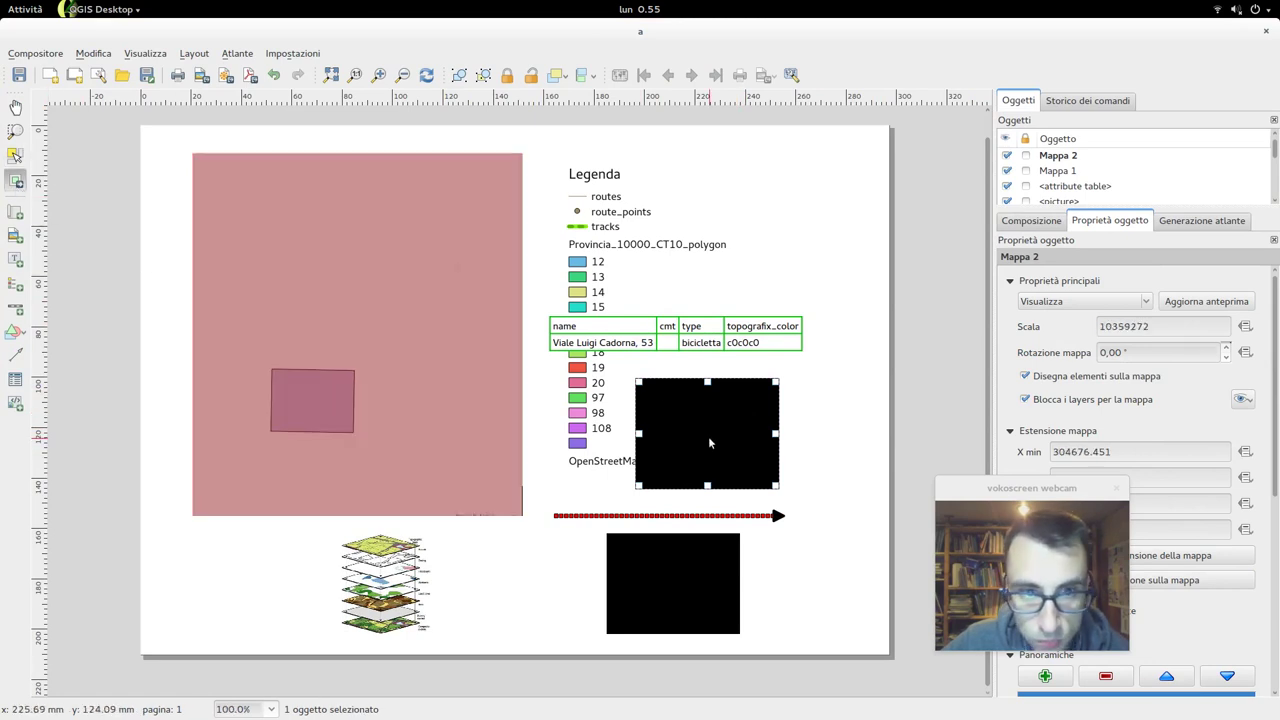
pyautogui.scroll(5, 708, 436)
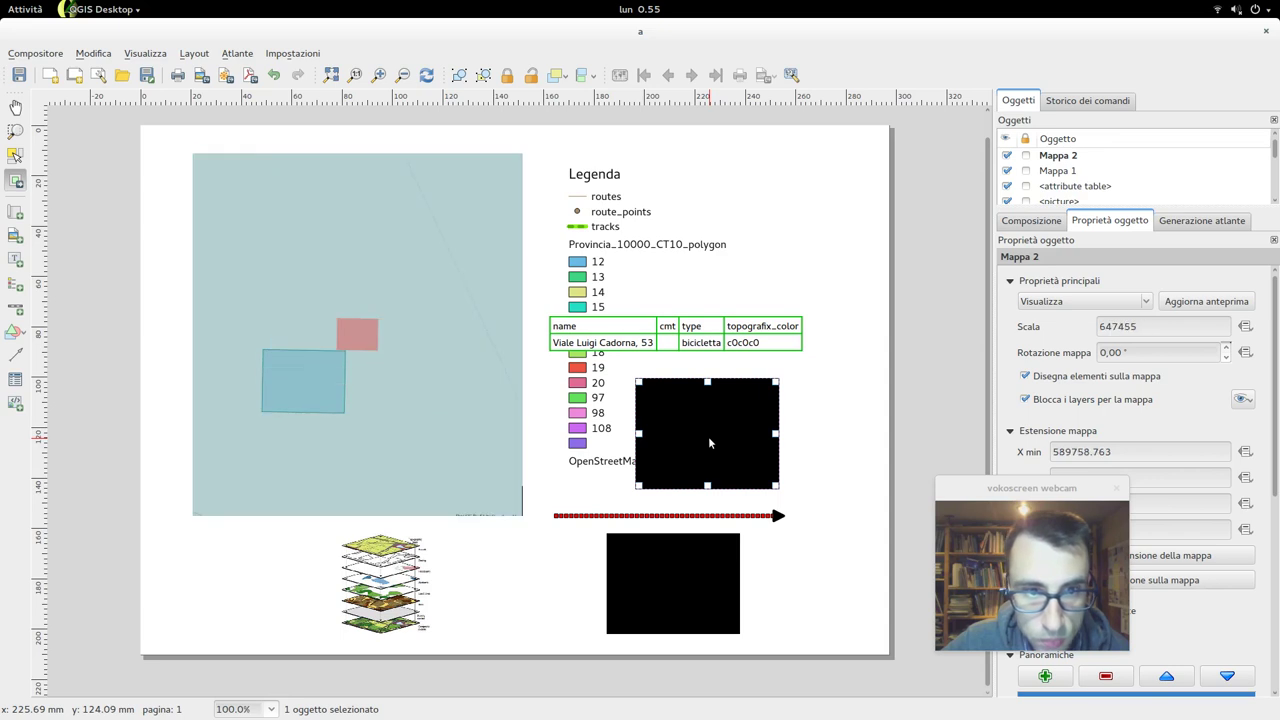
pyautogui.scroll(2, 708, 436)
pyautogui.scroll(-1, 708, 436)
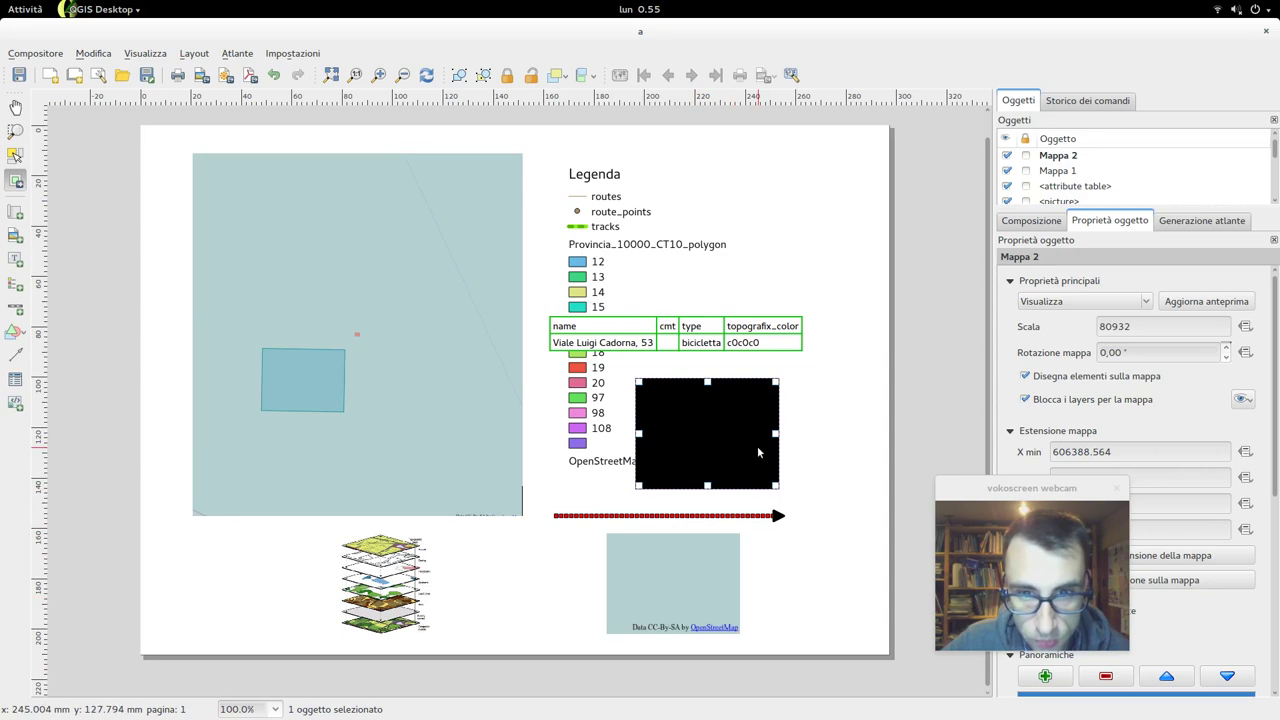
pyautogui.click(15, 184)
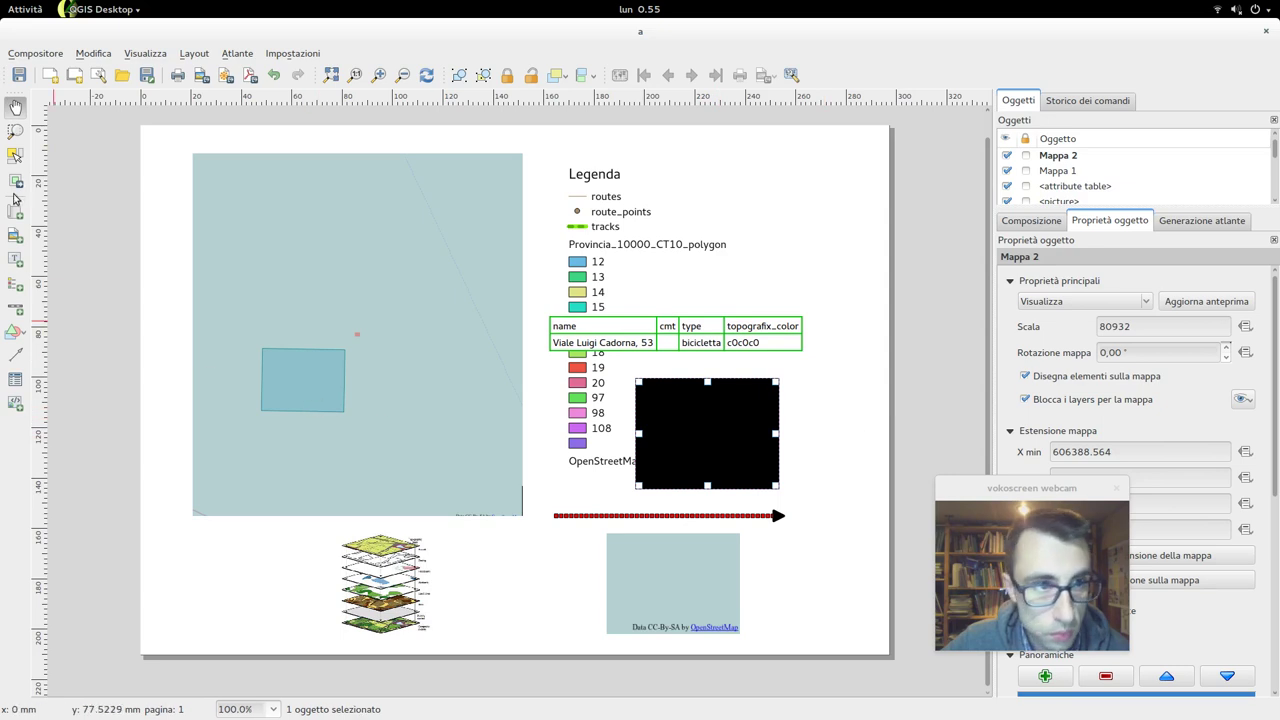
pyautogui.click(15, 157)
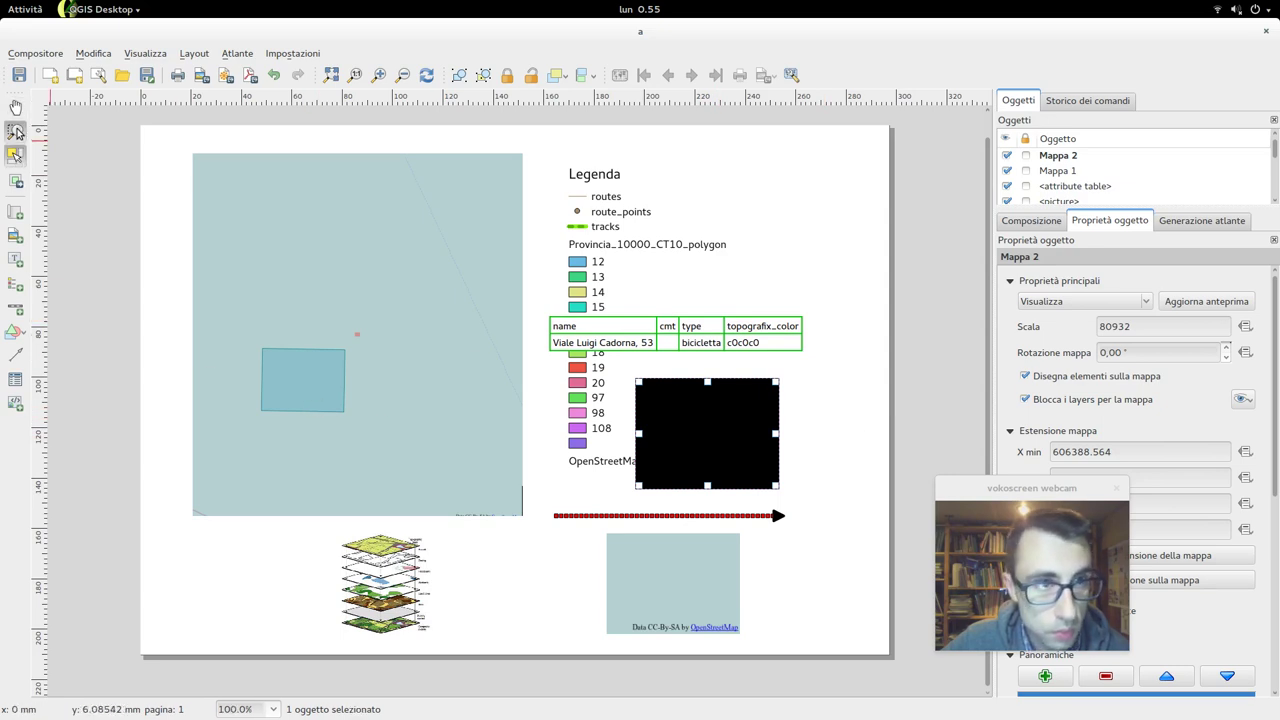
pyautogui.moveTo(655, 418); pyautogui.dragTo(762, 481)
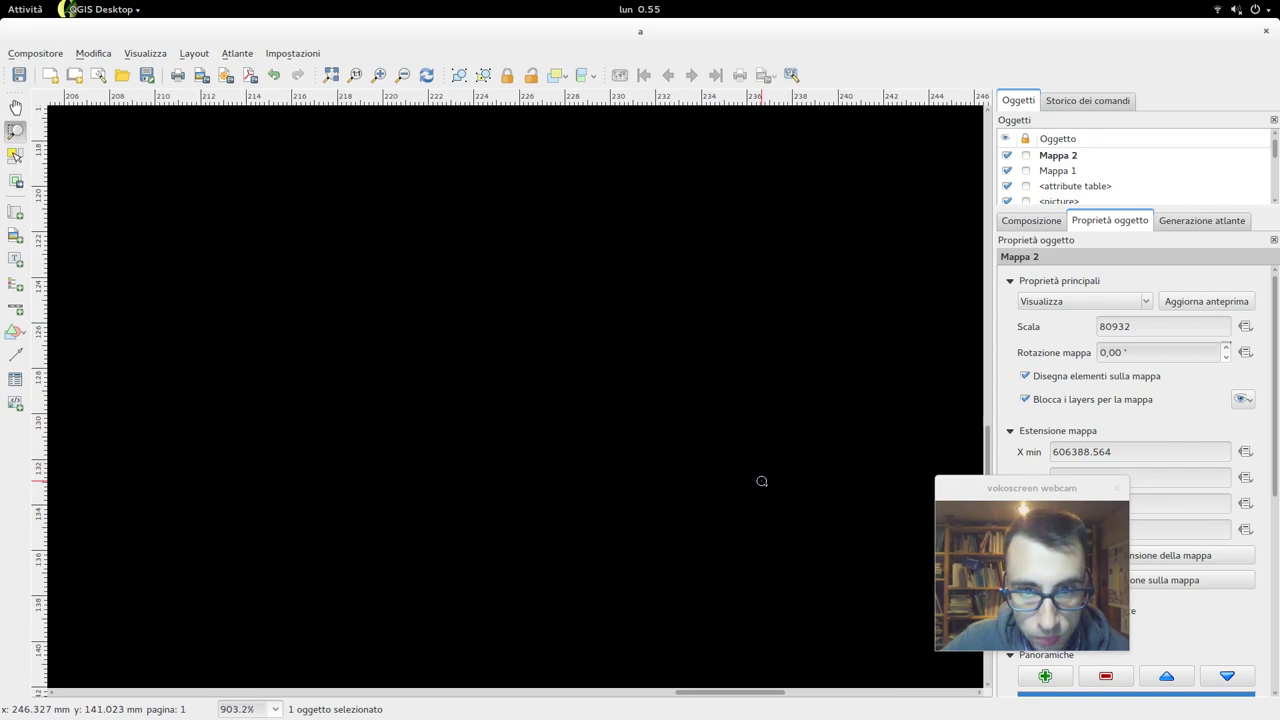
pyautogui.moveTo(1, 1)
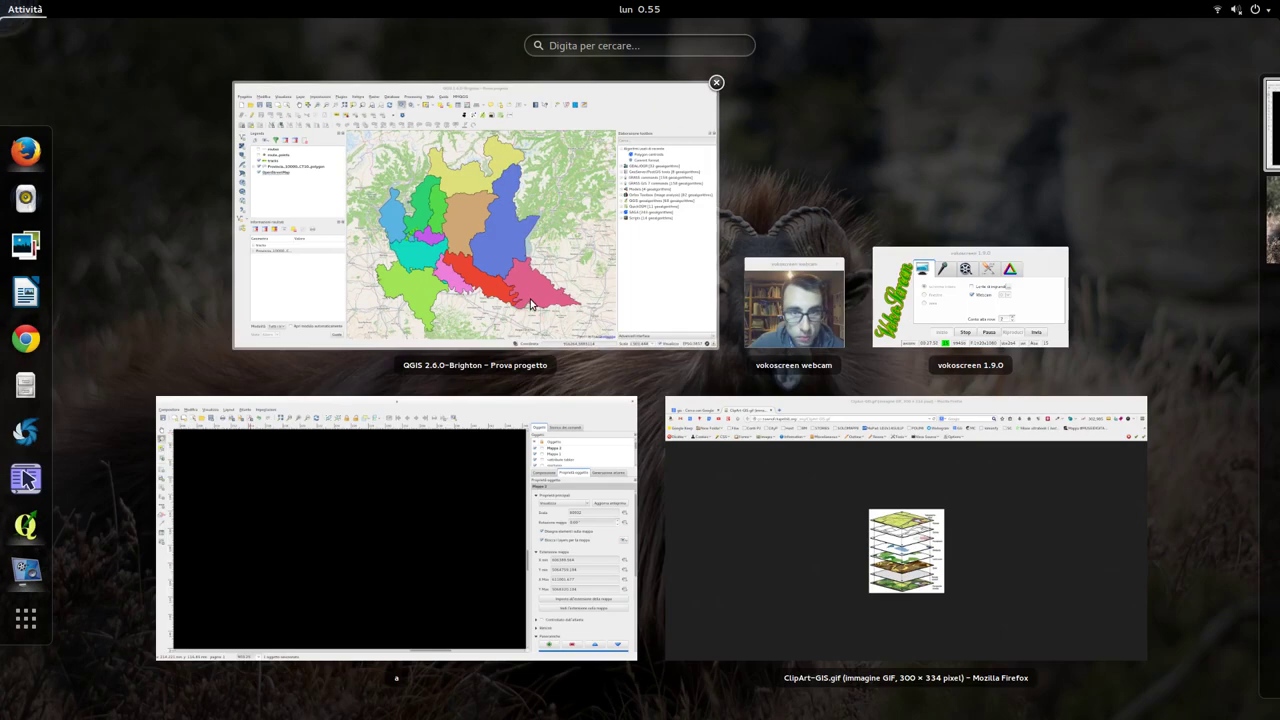
pyautogui.click(434, 540)
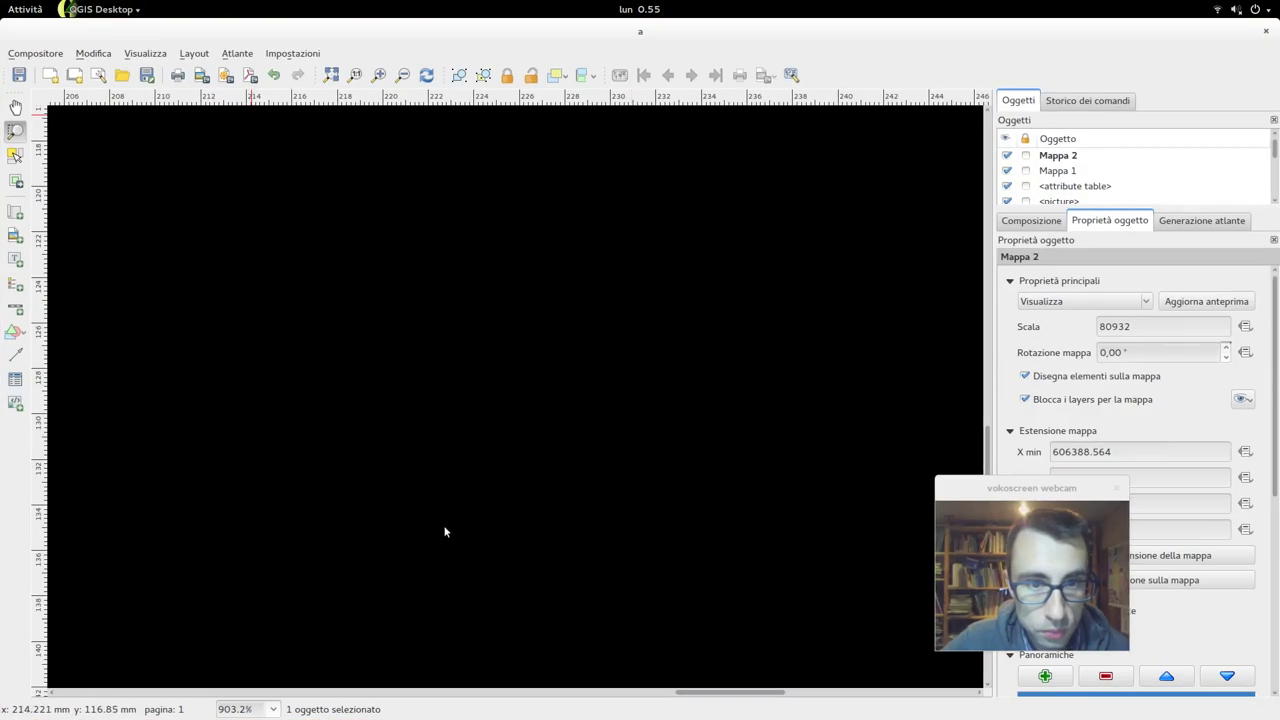
pyautogui.click(353, 77)
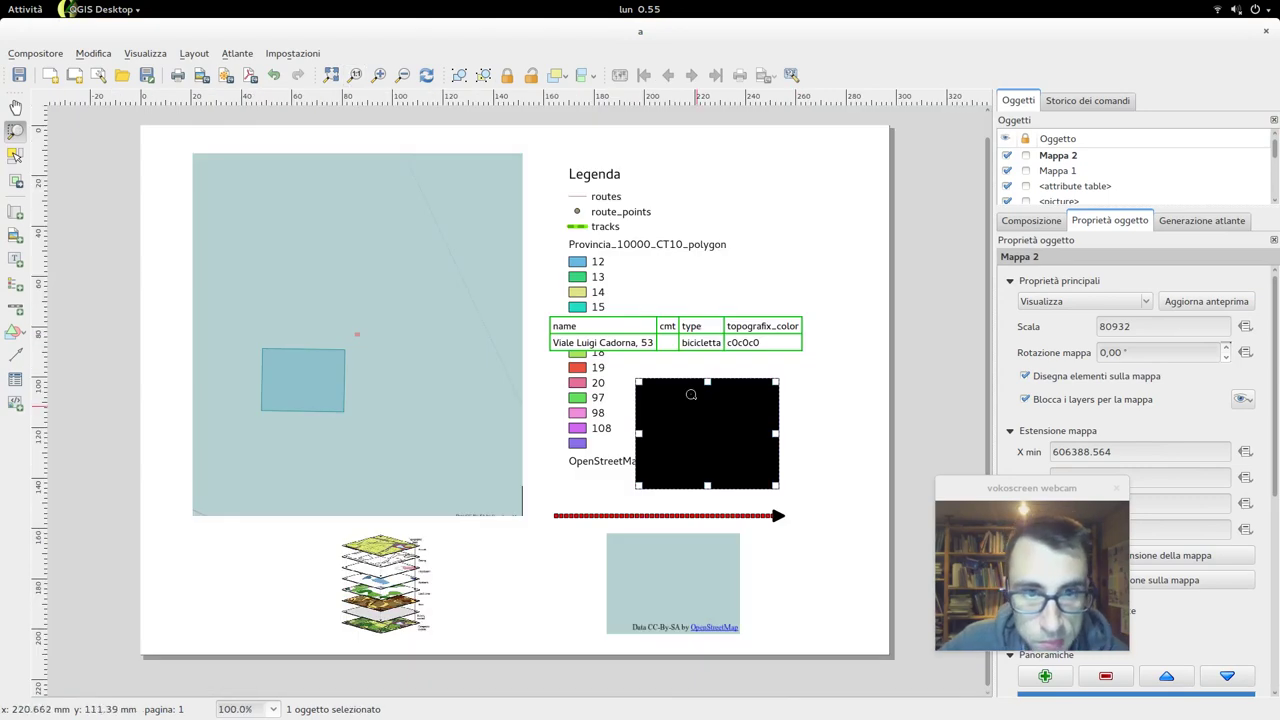
# Keep the Visualizza preview mode for Mappa 2 and set its scale to 1000.
pyautogui.click(1118, 303)
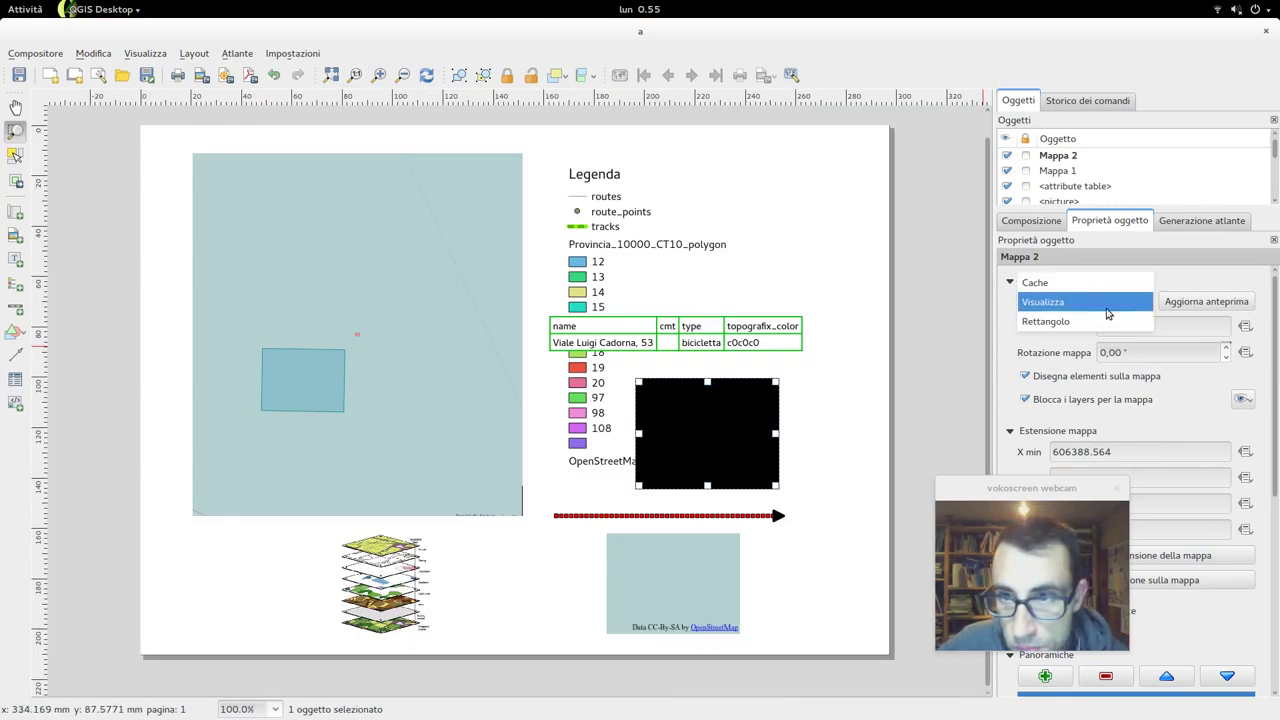
pyautogui.click(1080, 302)
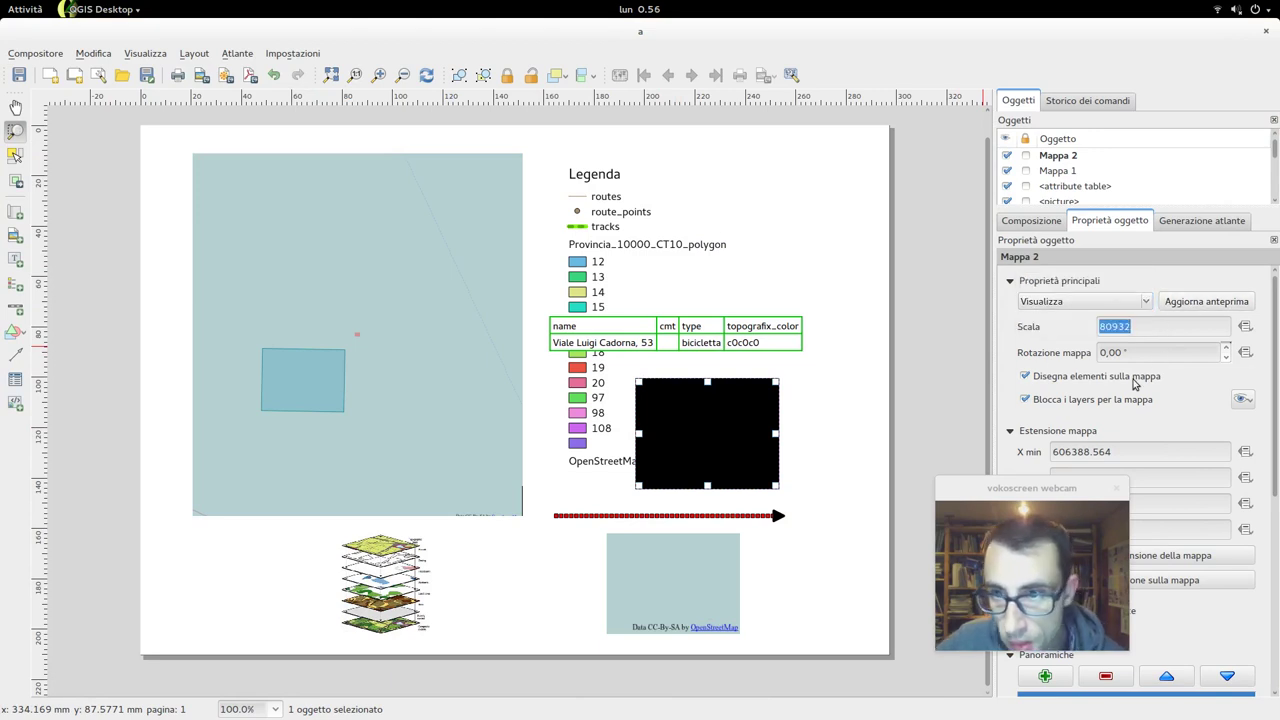
pyautogui.press('Return')
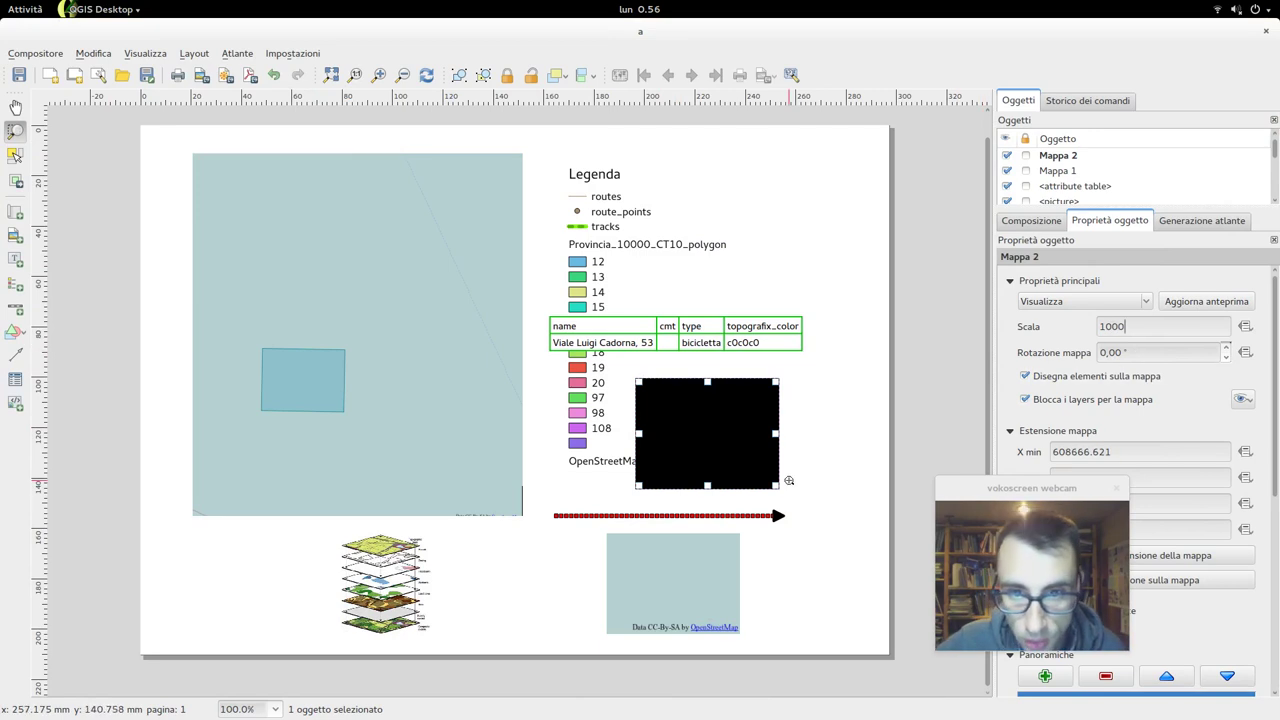